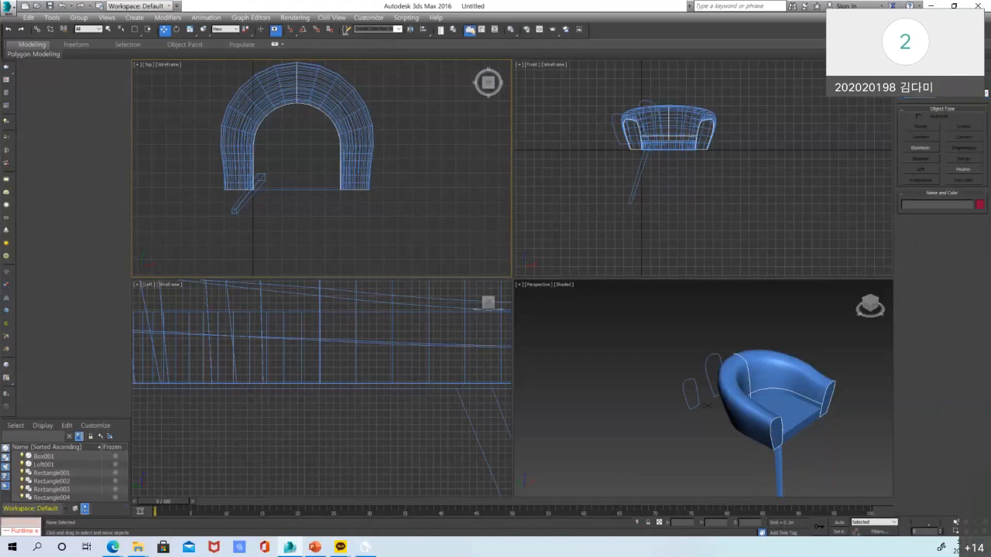
Switch the geometry creation category to Compound Objects
left_click(923, 98)
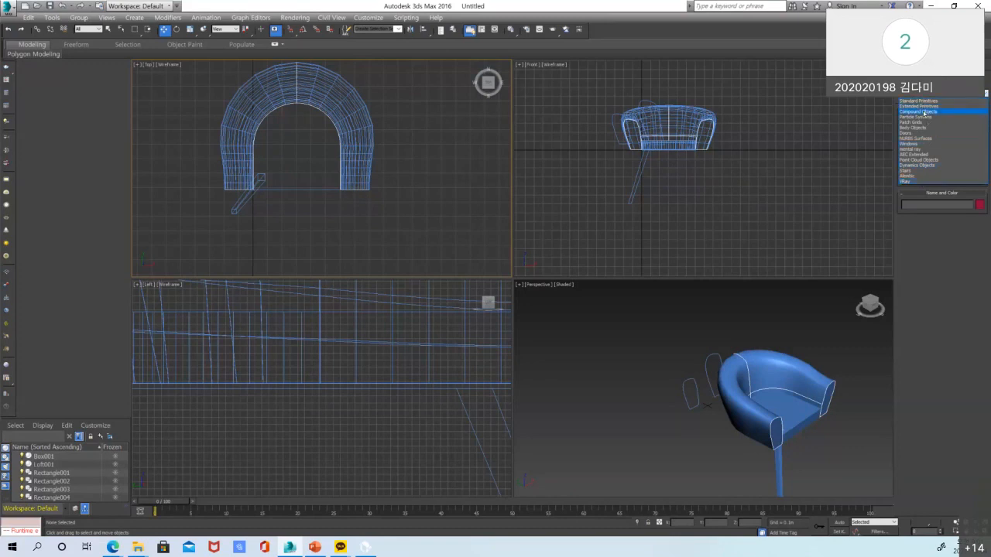
left_click(924, 112)
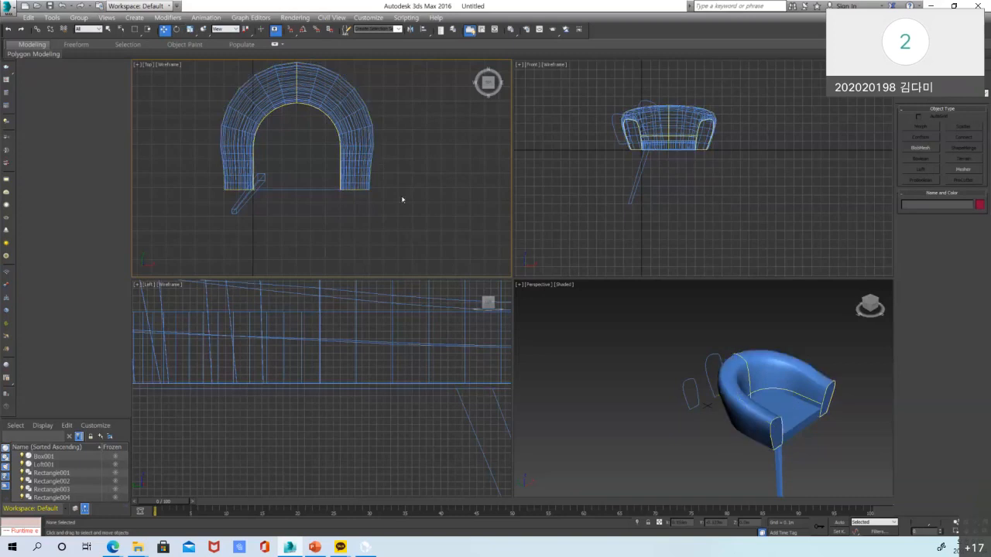
Delete the entire chair model from the scene, including its leg and all profile shapes
middle_click_drag(819, 413, 735, 382)
left_click(974, 533)
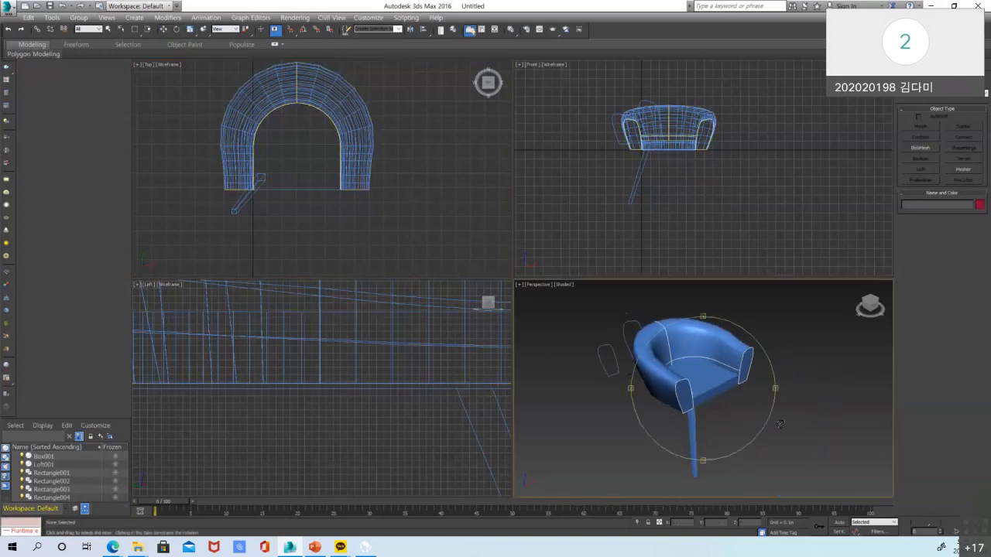
left_click_drag(743, 403, 718, 395)
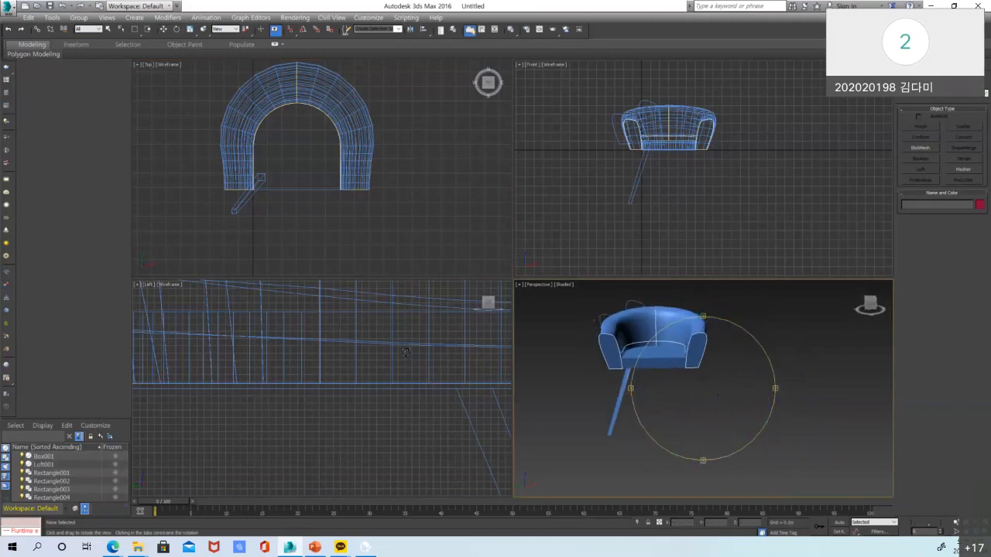
left_click(164, 29)
scroll(392, 219, "down", 5)
key("ctrl+a")
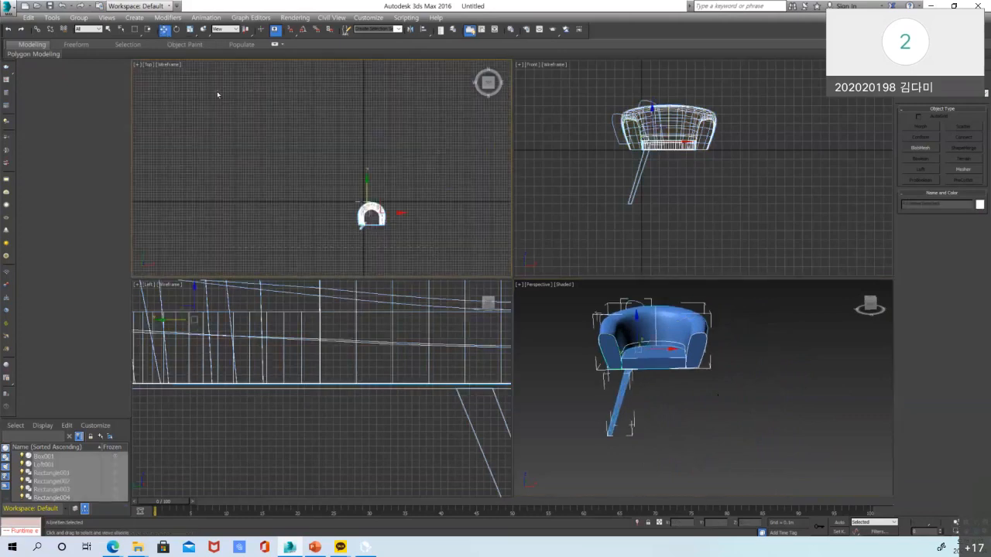
key("Delete")
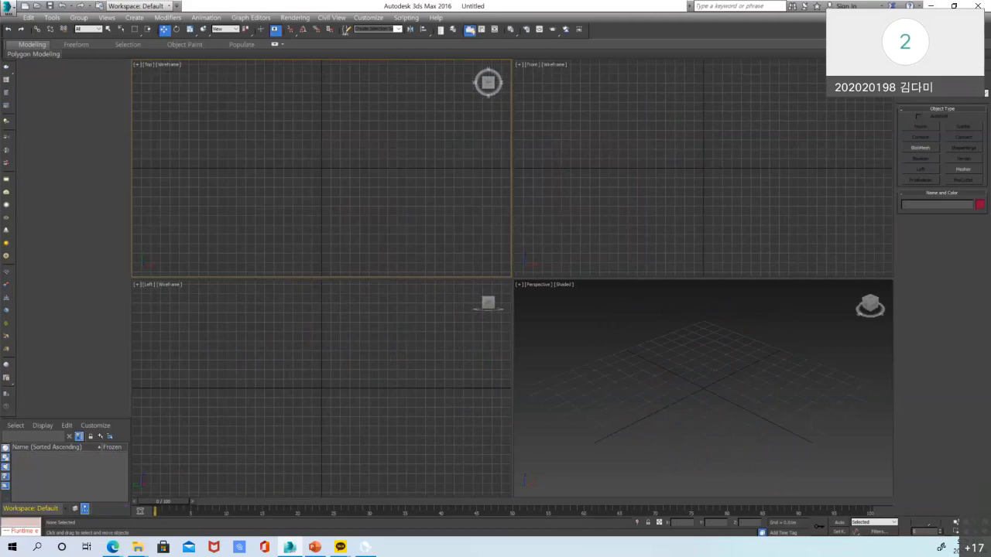
Draw four circles of different sizes side by side in the Front view
left_click(916, 82)
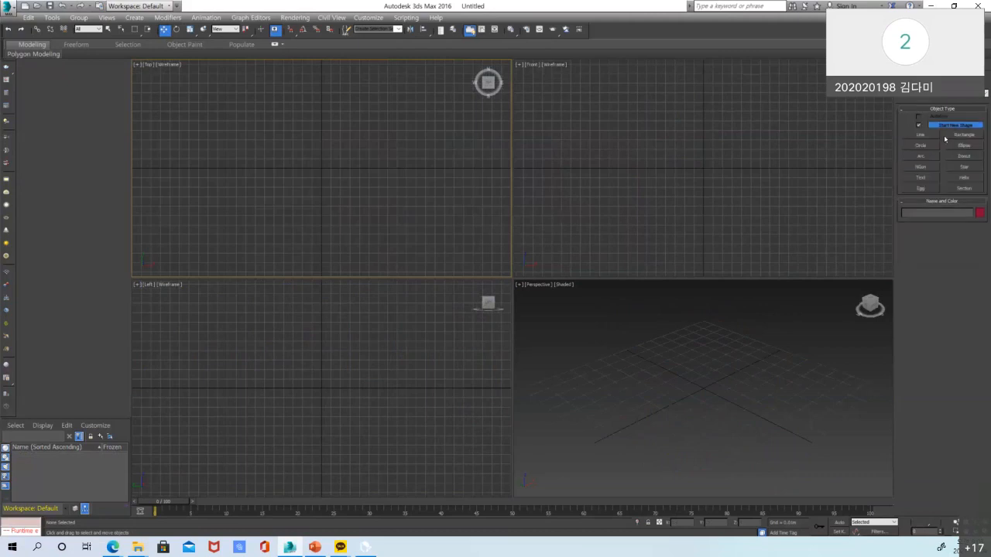
left_click(921, 147)
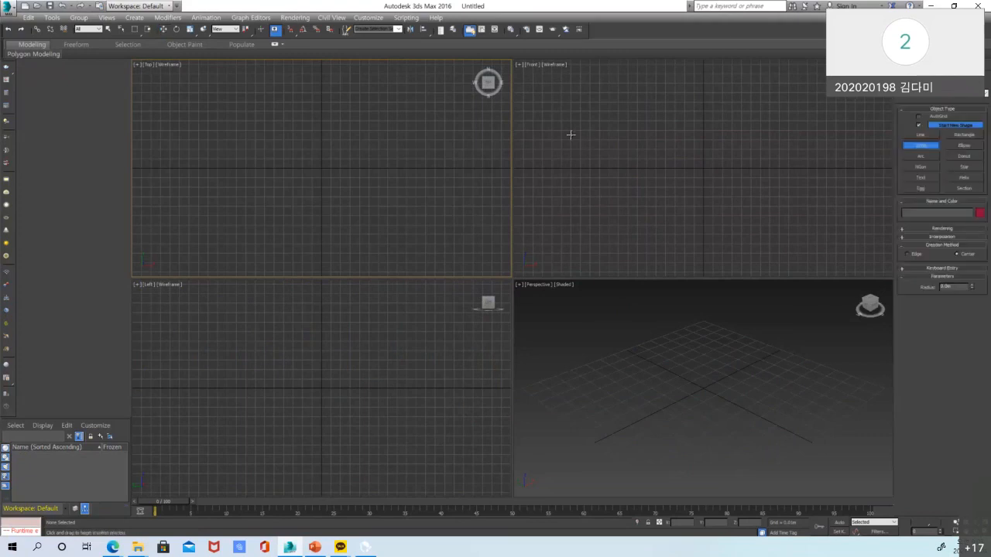
left_click_drag(588, 151, 719, 146)
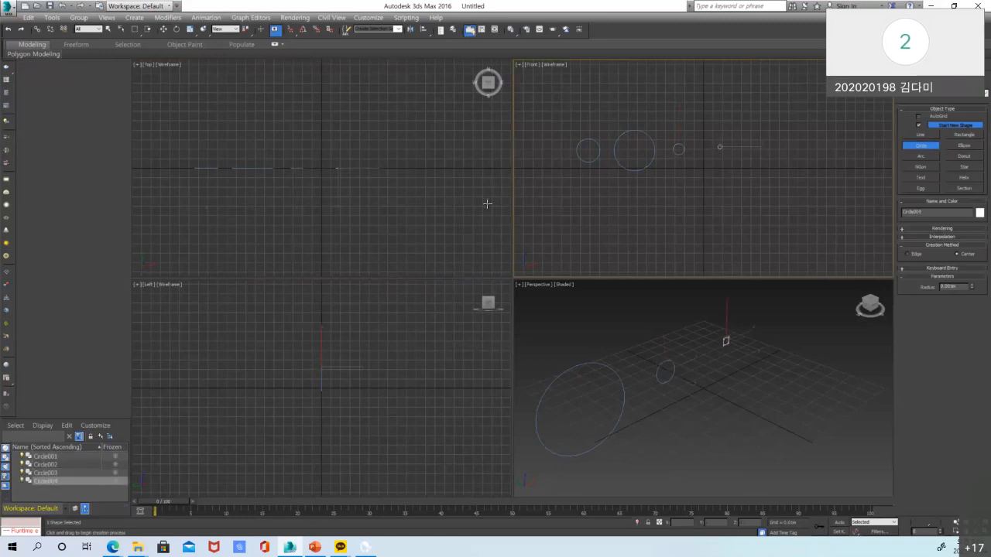
left_click(164, 29)
Draw an open zigzag line with five corner points below the circles in the Top view
scroll(420, 159, "down", 4)
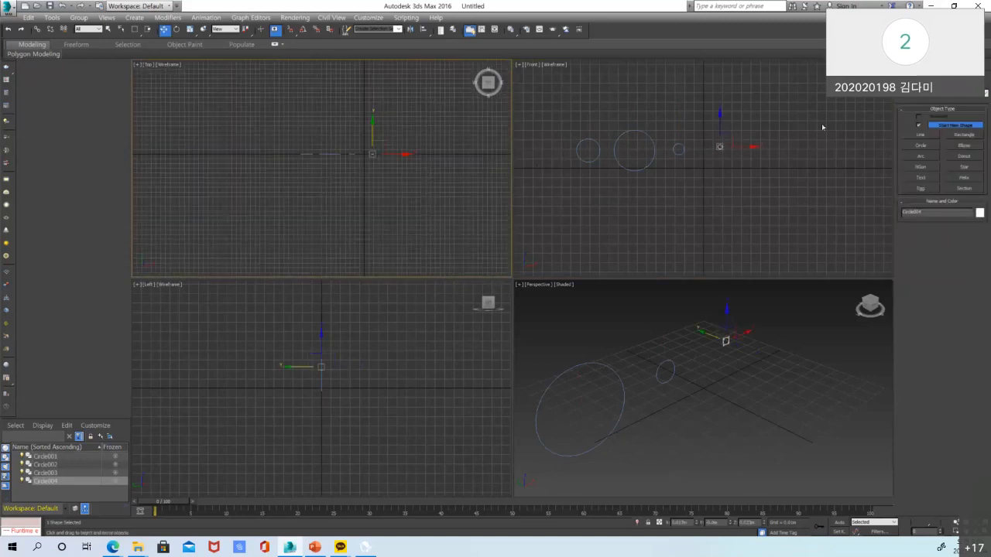
left_click(921, 136)
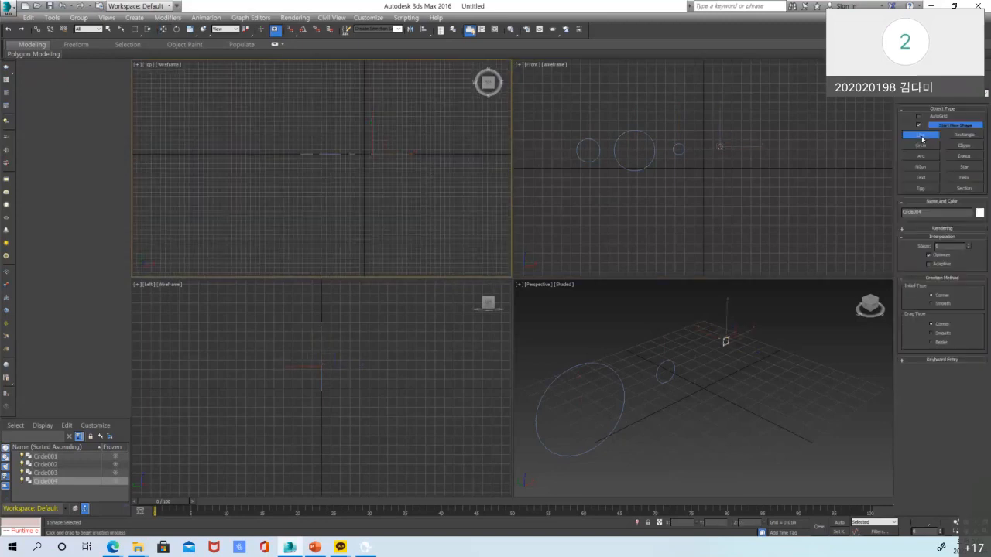
left_click(202, 186)
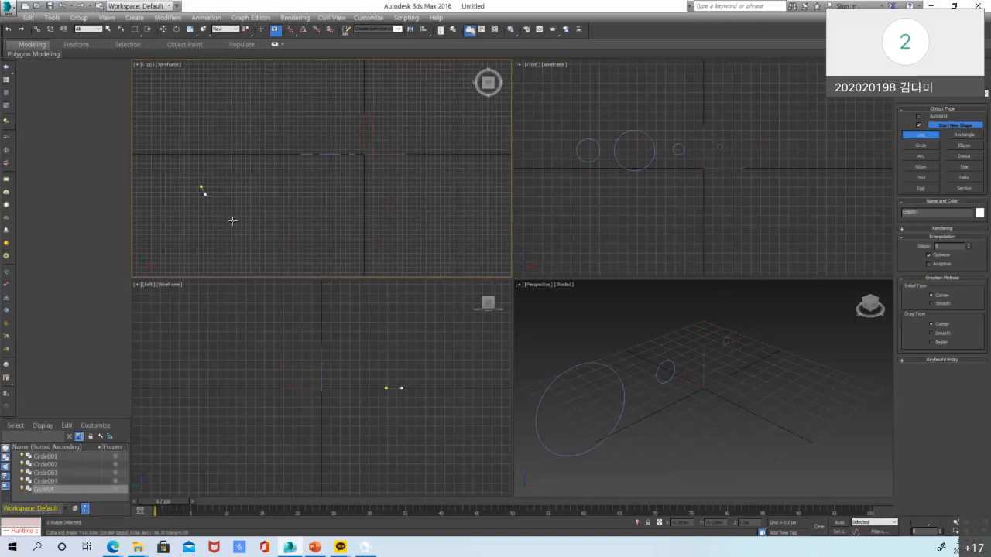
left_click(248, 236)
left_click(315, 196)
left_click(361, 221)
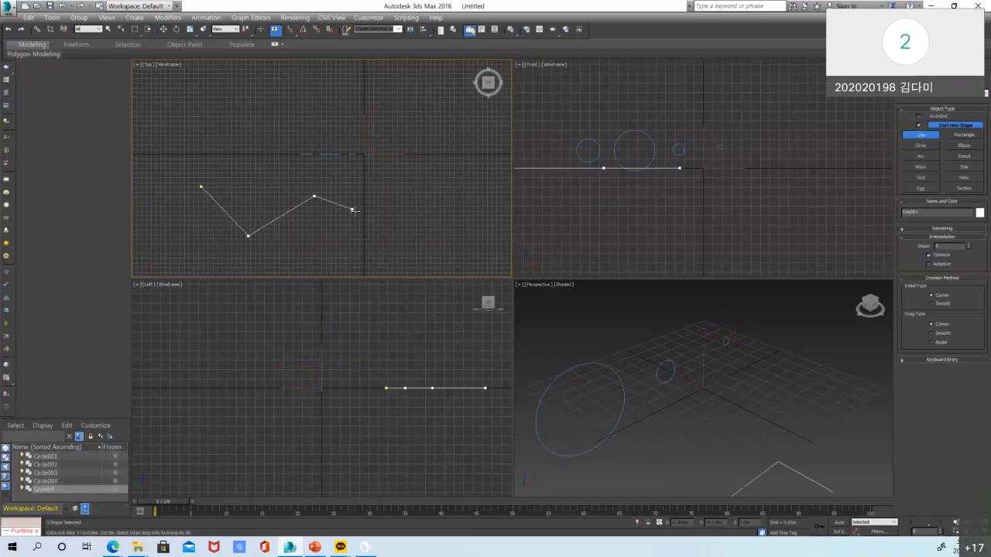
left_click(402, 199)
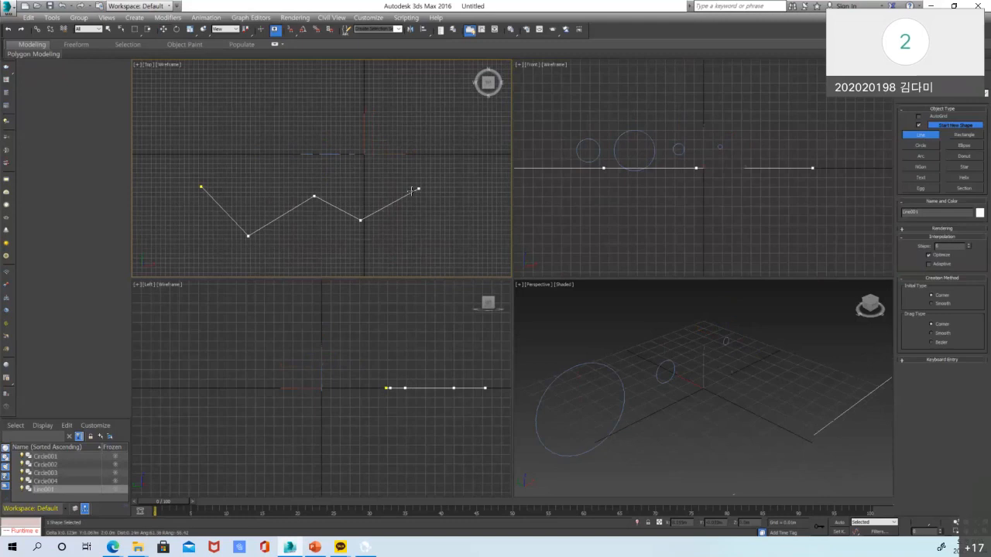
left_click(427, 209)
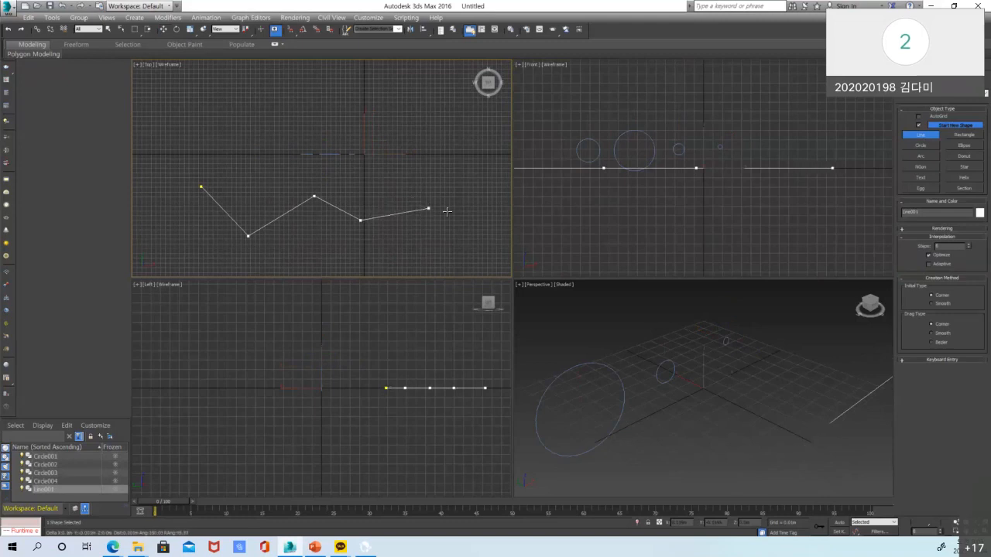
right_click(442, 210)
key("w")
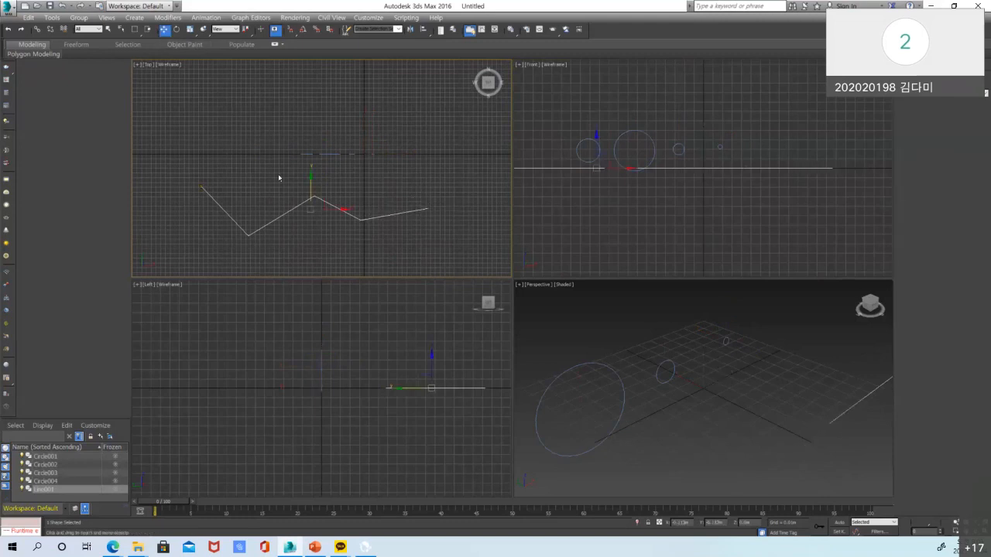
Convert the zigzag line to an Editable Spline
right_click(325, 198)
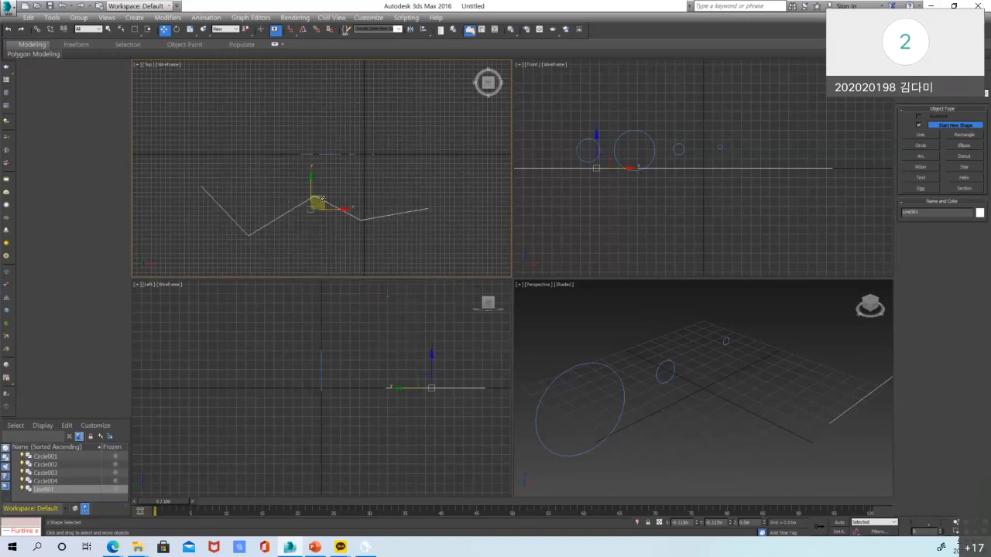
right_click(322, 199)
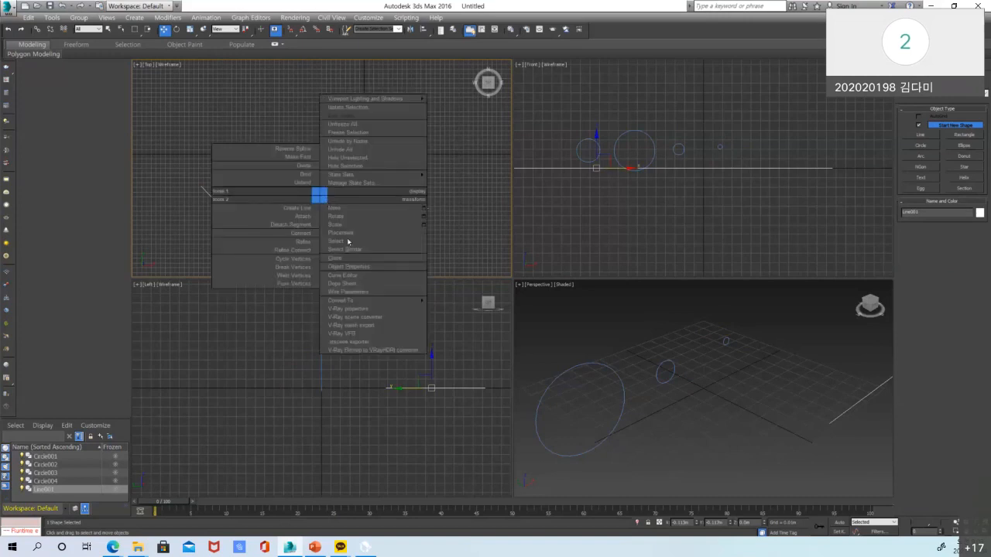
mouse_move(326, 301)
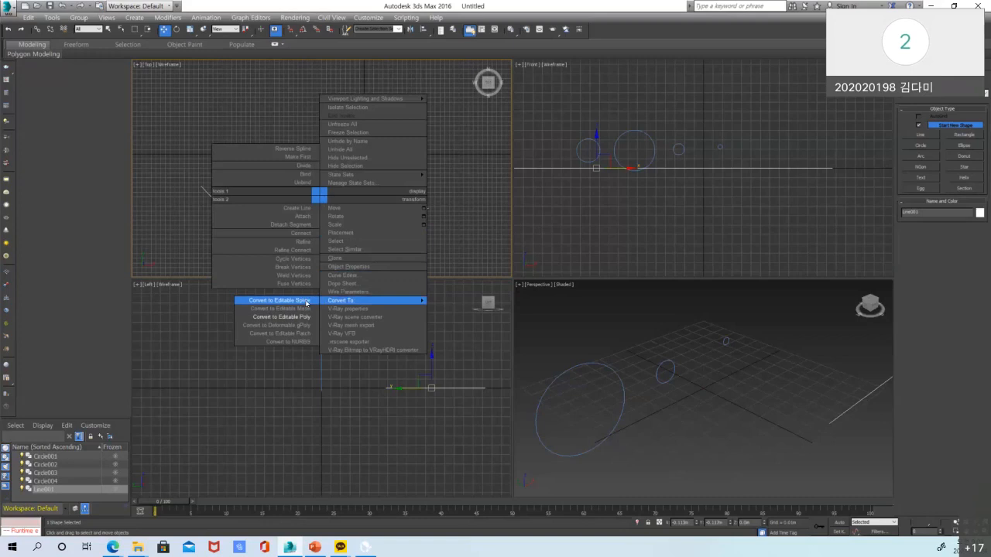
left_click(307, 301)
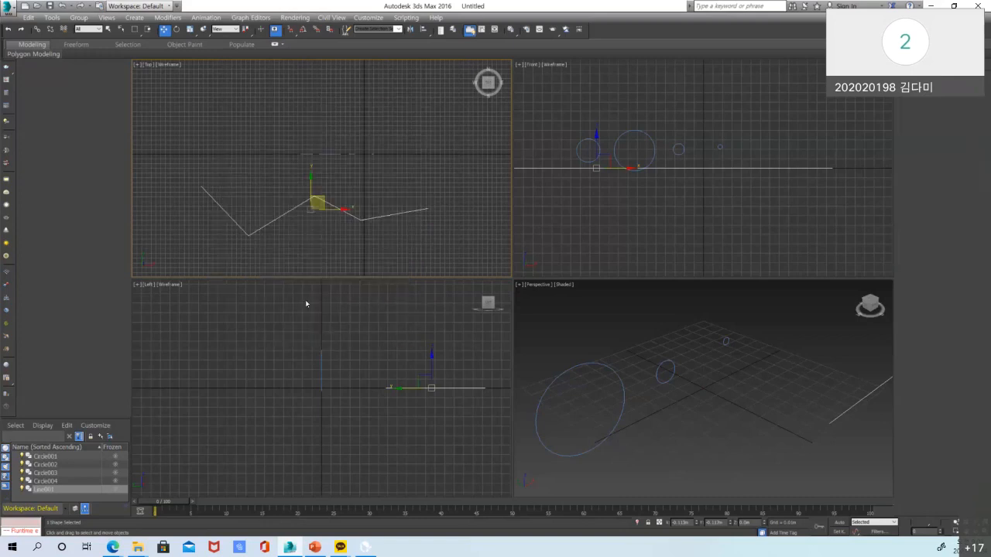
Change the three inner vertices of the zigzag line to Bezier so that it becomes a curve
left_click(926, 242)
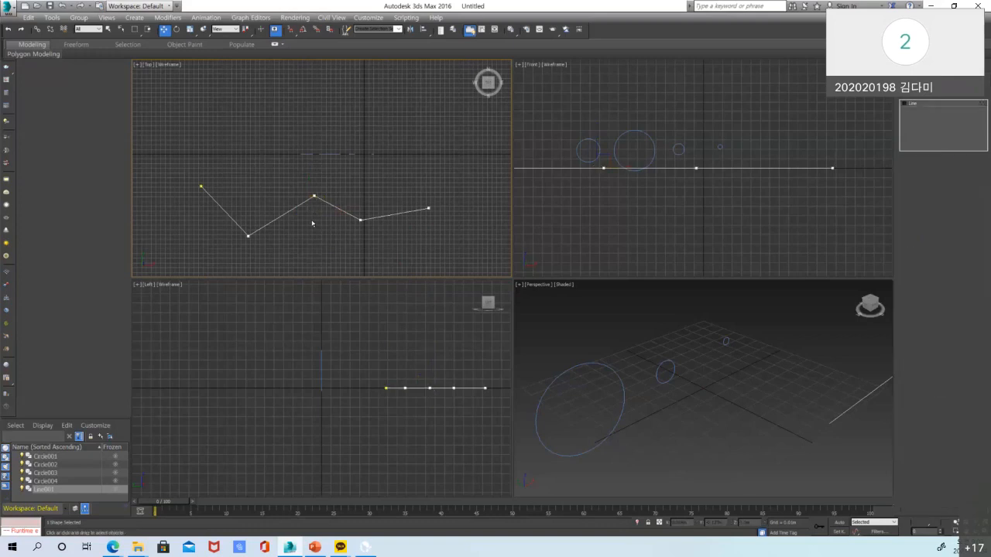
left_click_drag(365, 264, 382, 267)
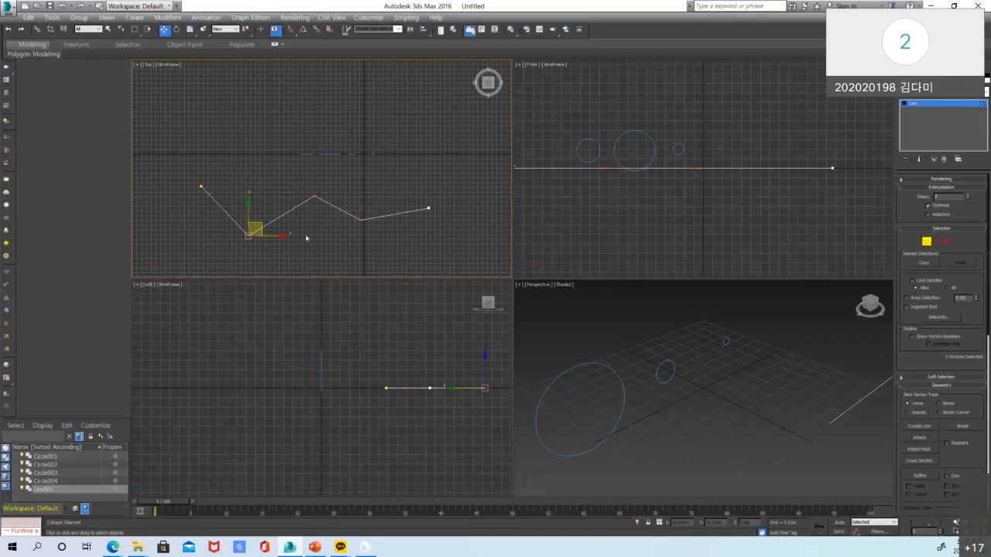
left_click(314, 195)
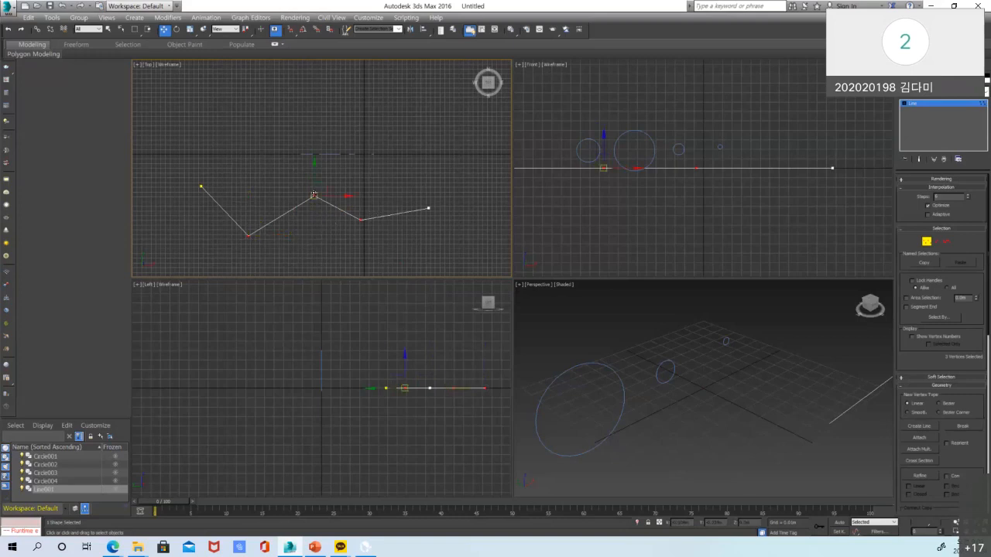
right_click(313, 195)
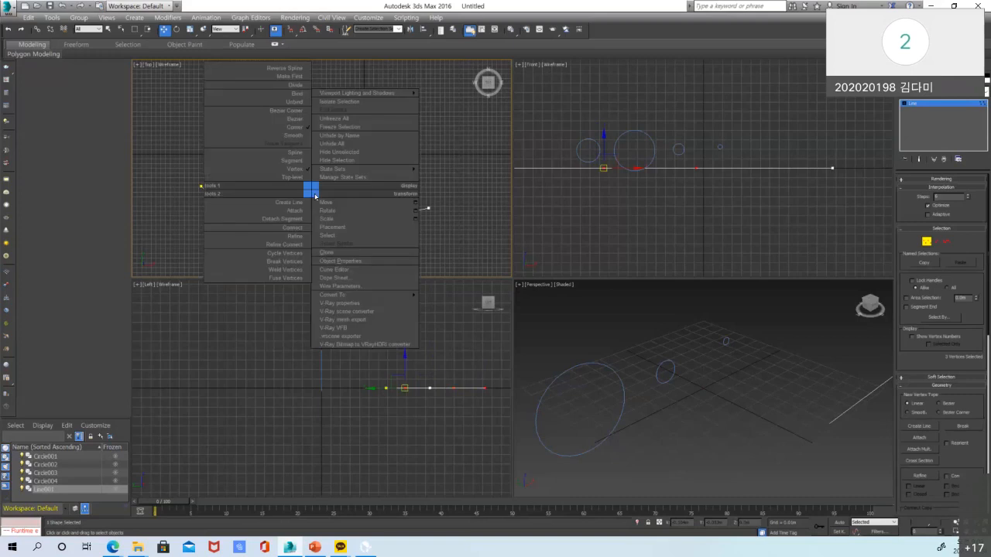
left_click(291, 120)
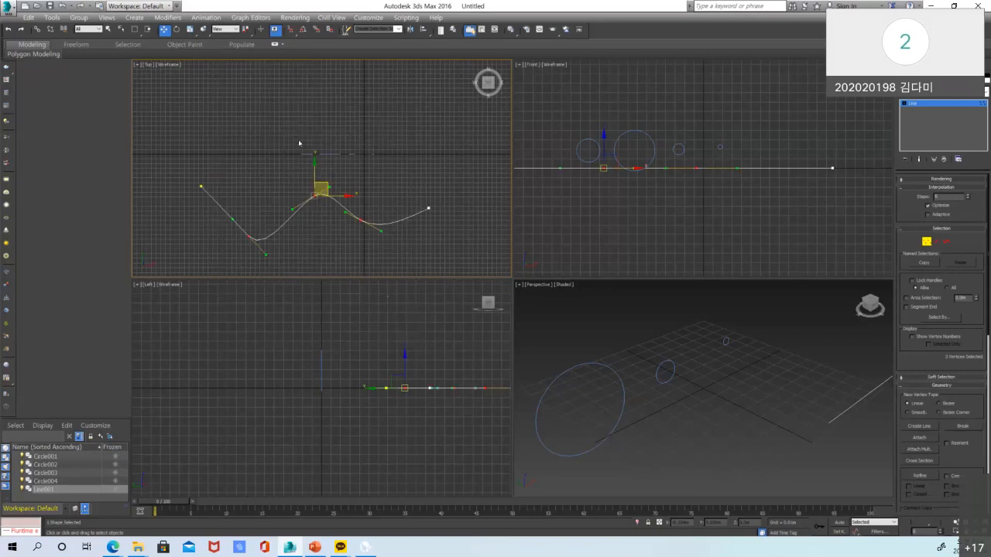
Level the tangent handles of the middle vertex at the curve's crest
left_click(255, 237)
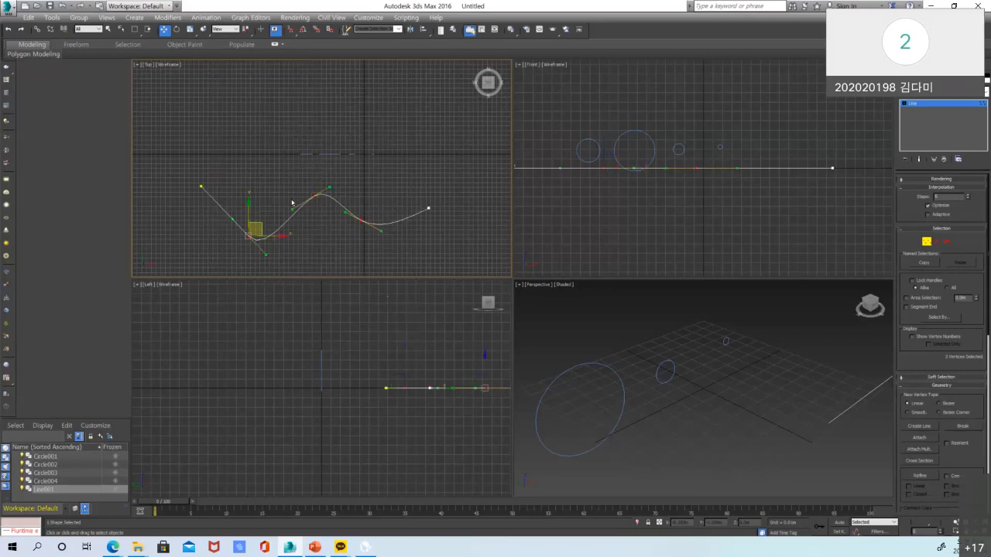
left_click(317, 195)
left_click(318, 207)
left_click(314, 196)
scroll(299, 222, "up", 3)
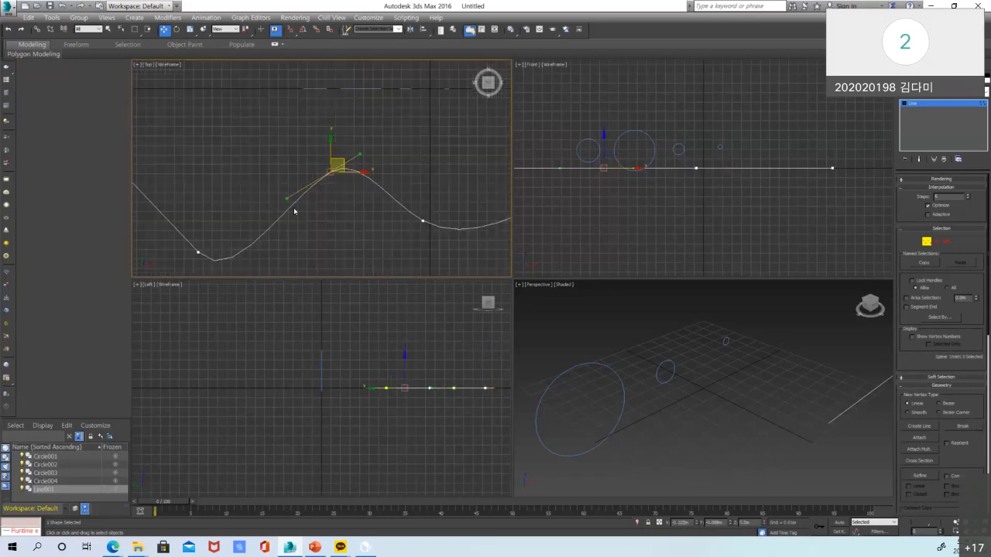
left_click_drag(286, 199, 278, 175)
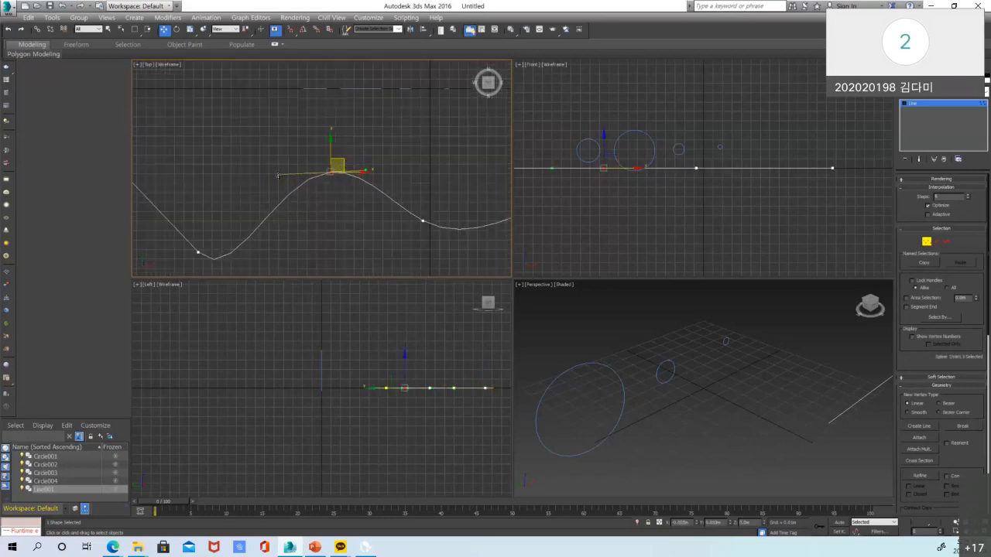
Reshape the curve's first trough by adjusting the tangent handles of its vertex
left_click(423, 221)
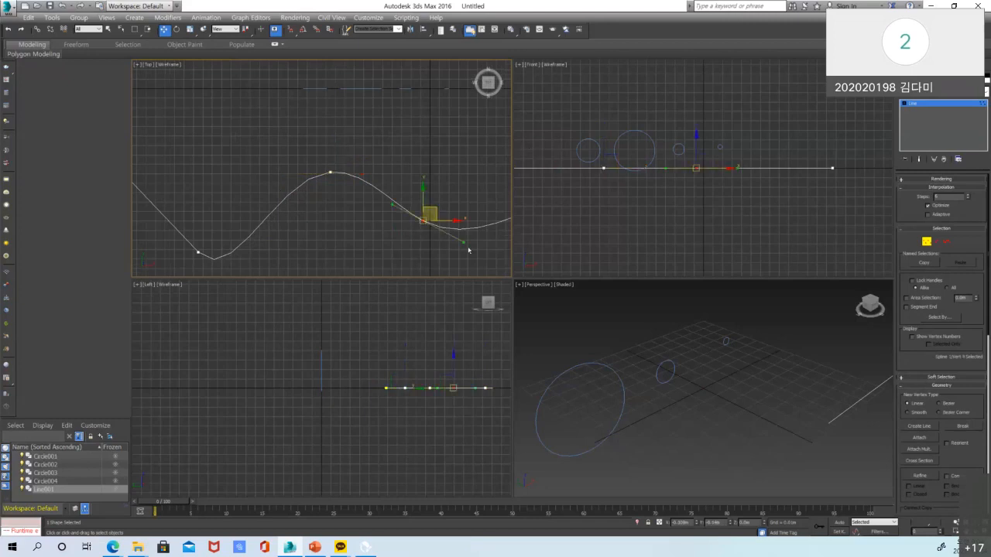
left_click(198, 252)
left_click_drag(239, 244, 248, 237)
scroll(211, 235, "up", 5)
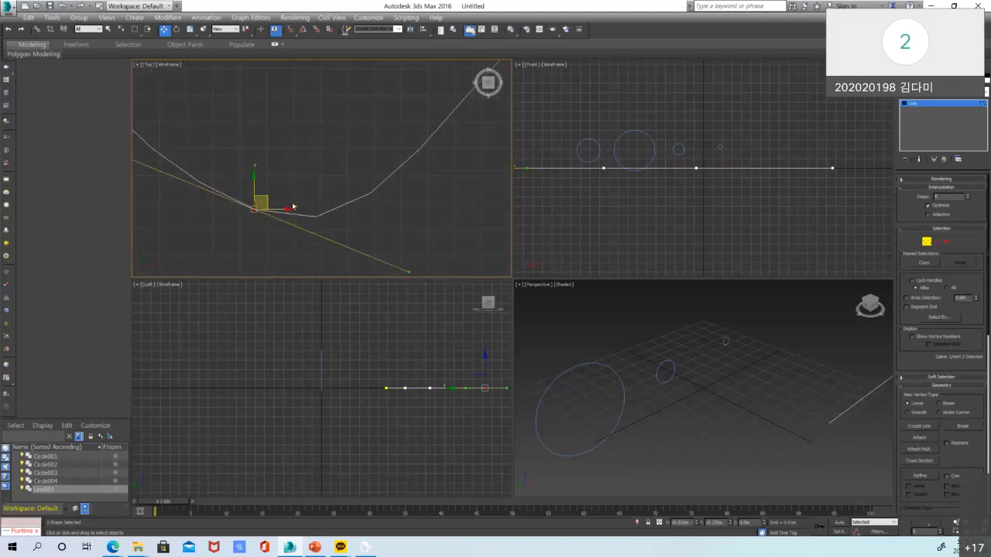
scroll(245, 244, "down", 3)
scroll(321, 221, "down", 2)
middle_click_drag(345, 218, 287, 234)
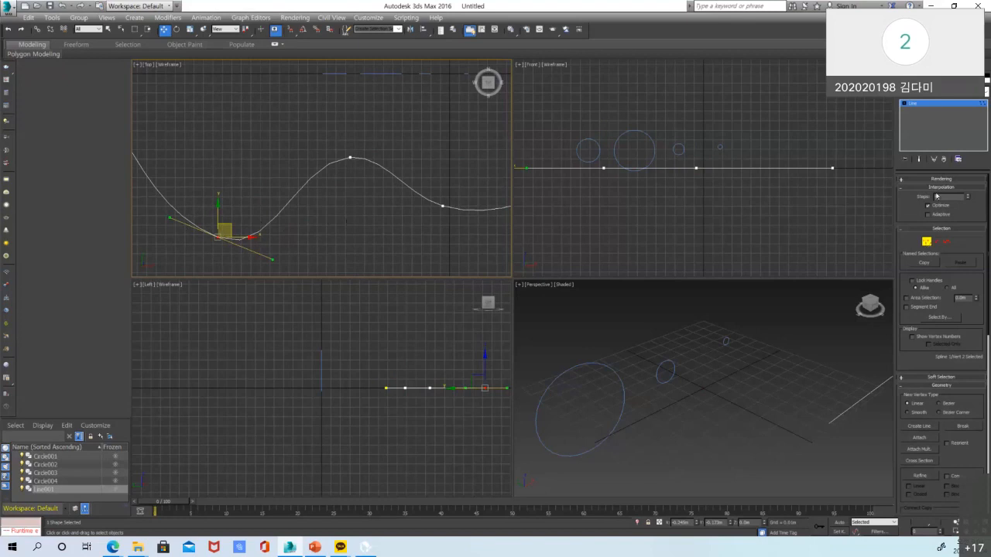
Leave vertex editing on the line, collapse its Selection settings and show its Interpolation settings
left_click(927, 241)
left_click(902, 187)
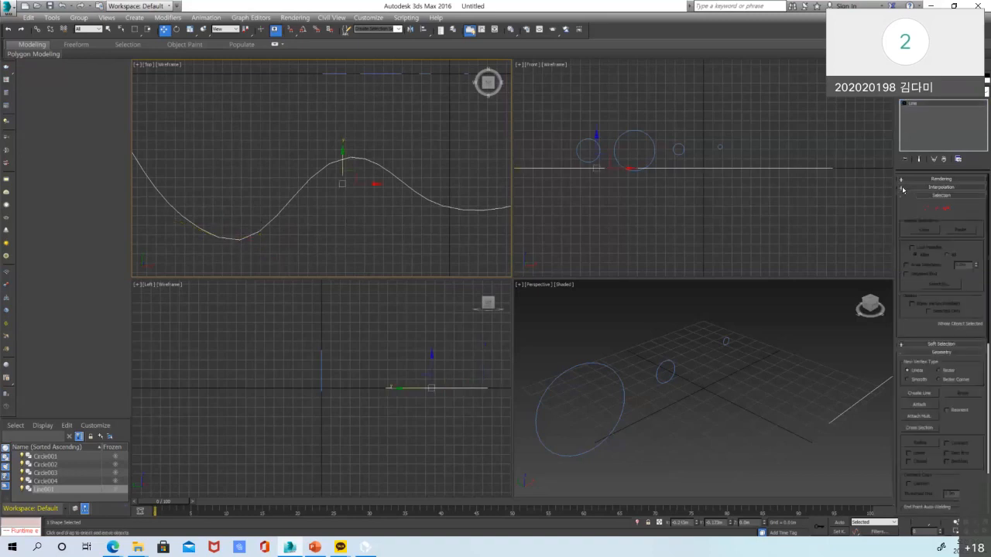
left_click(915, 194)
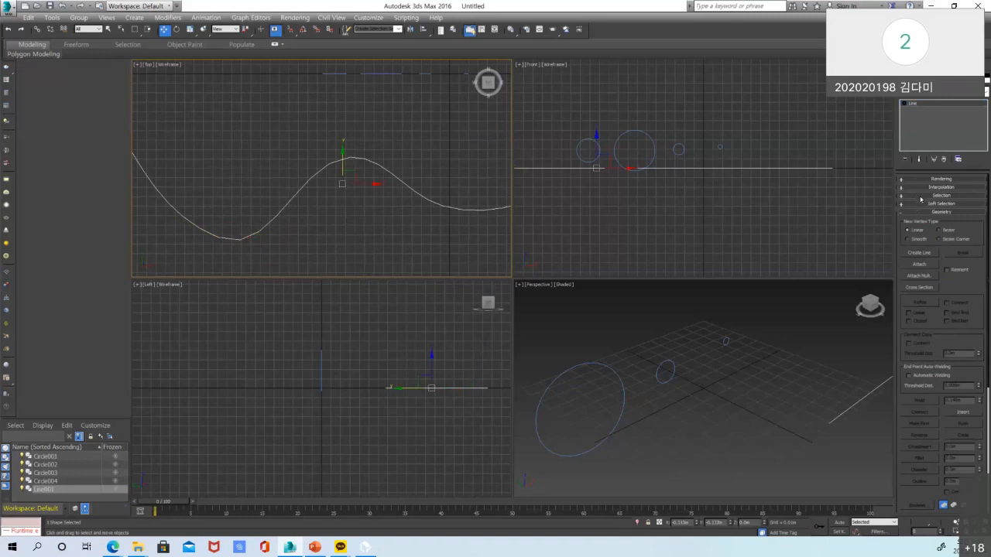
left_click(942, 187)
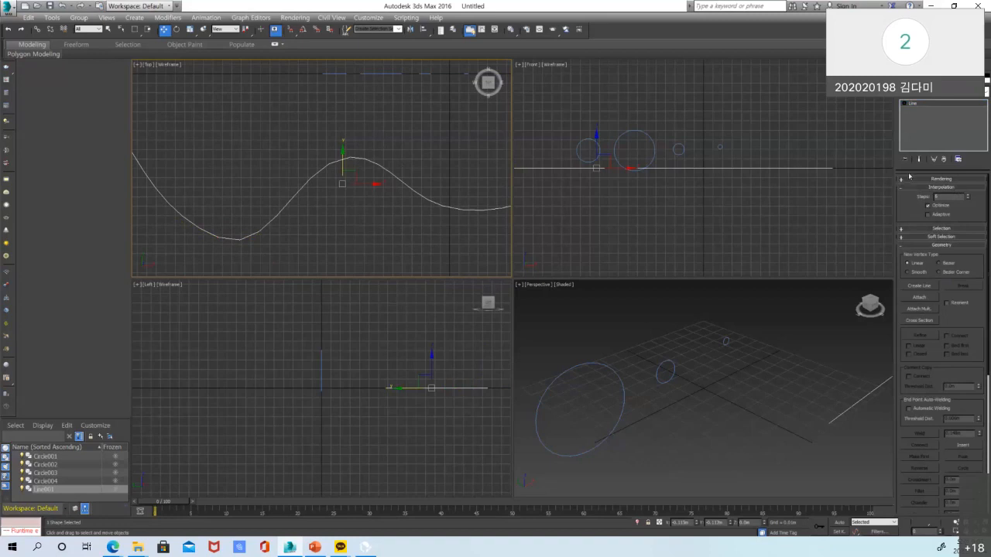
Set the curved line's interpolation steps to 10 and leave vertex editing
left_click(904, 104)
left_click(919, 110)
left_click_drag(405, 118, 223, 258)
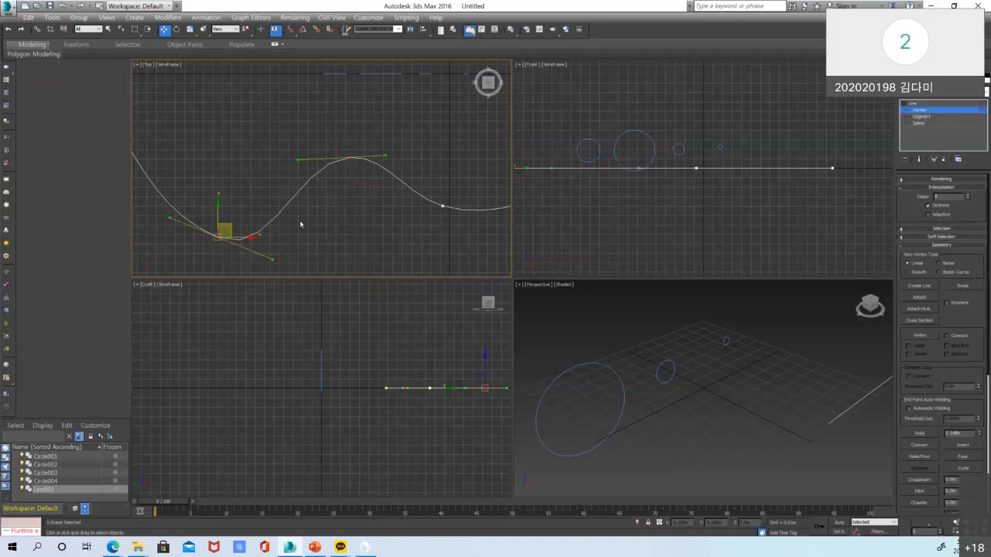
left_click(350, 161)
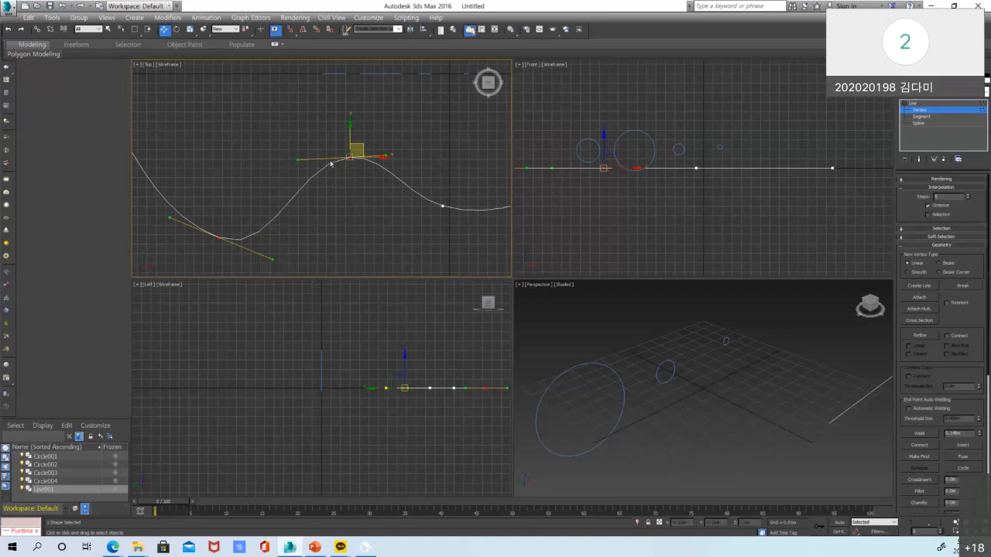
left_click(220, 237)
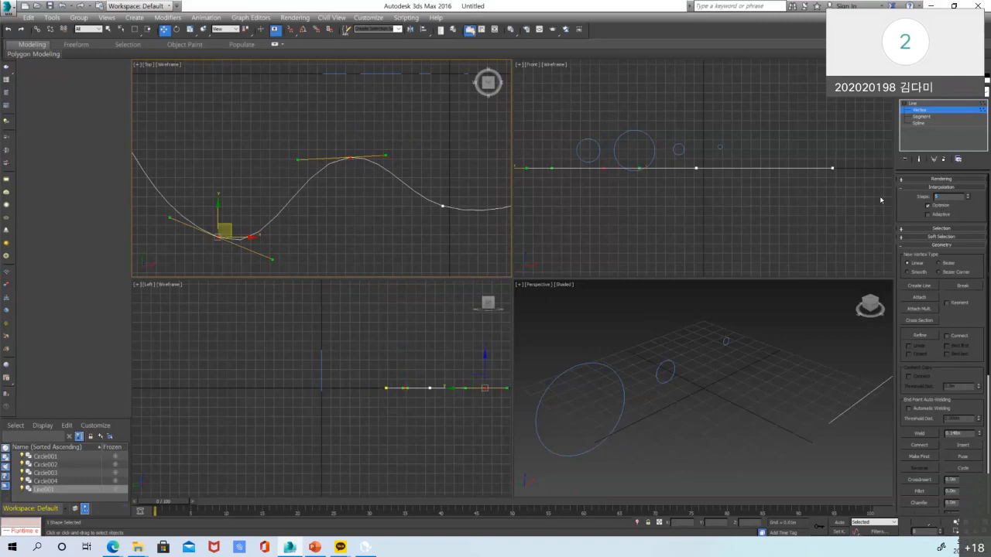
key("Return")
scroll(239, 243, "up", 4)
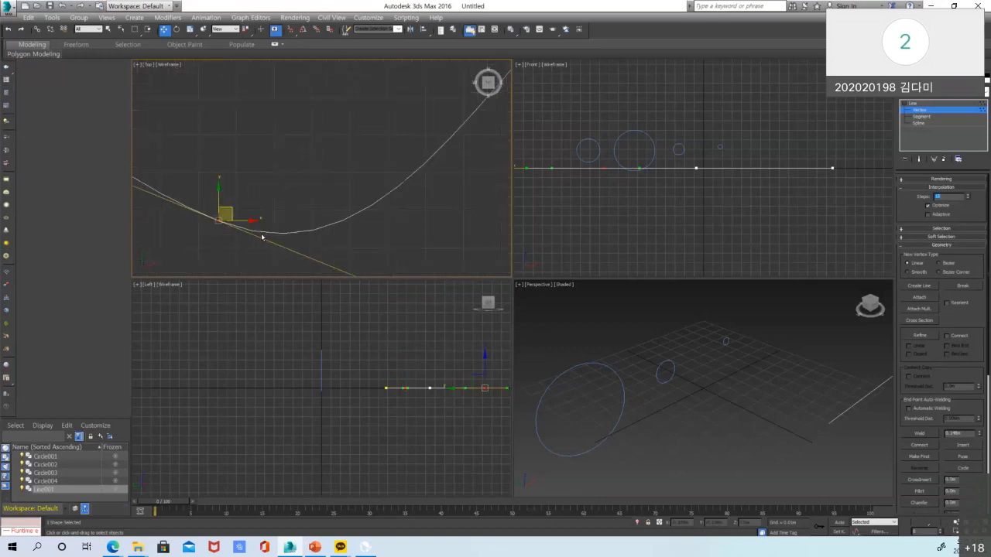
scroll(251, 242, "down", 4)
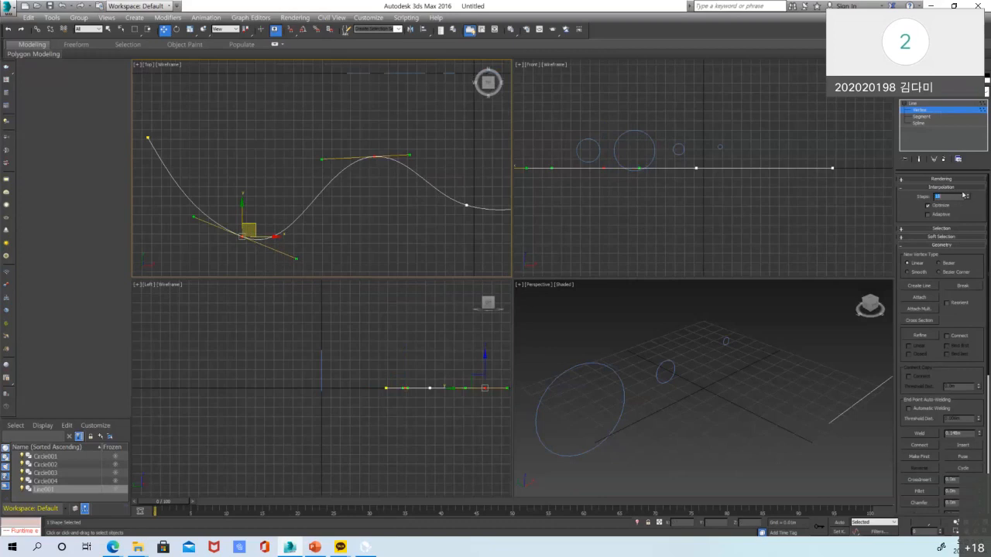
left_click(915, 104)
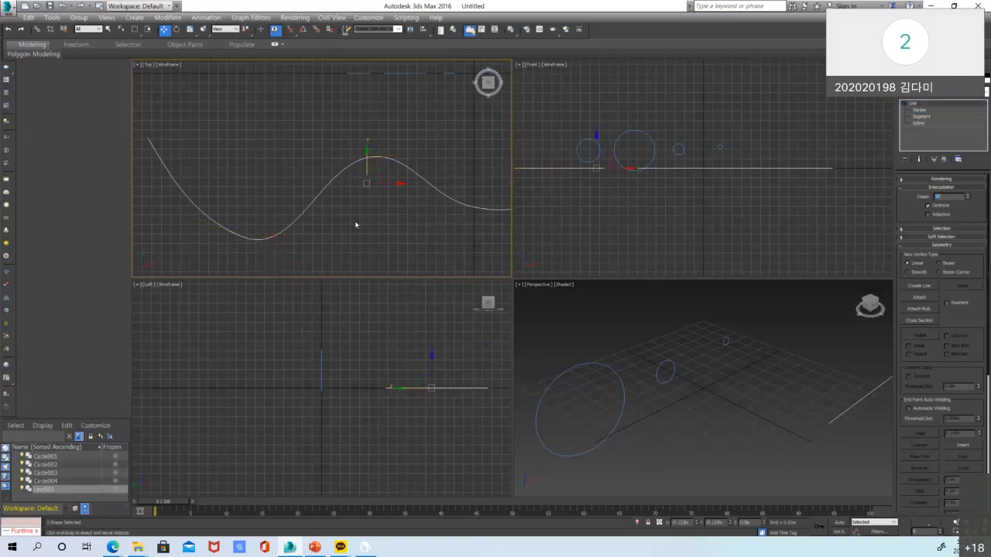
Raise the curved line's first two vertices to different heights in the Front view, the second one higher
left_click(928, 111)
scroll(700, 230, "down", 4)
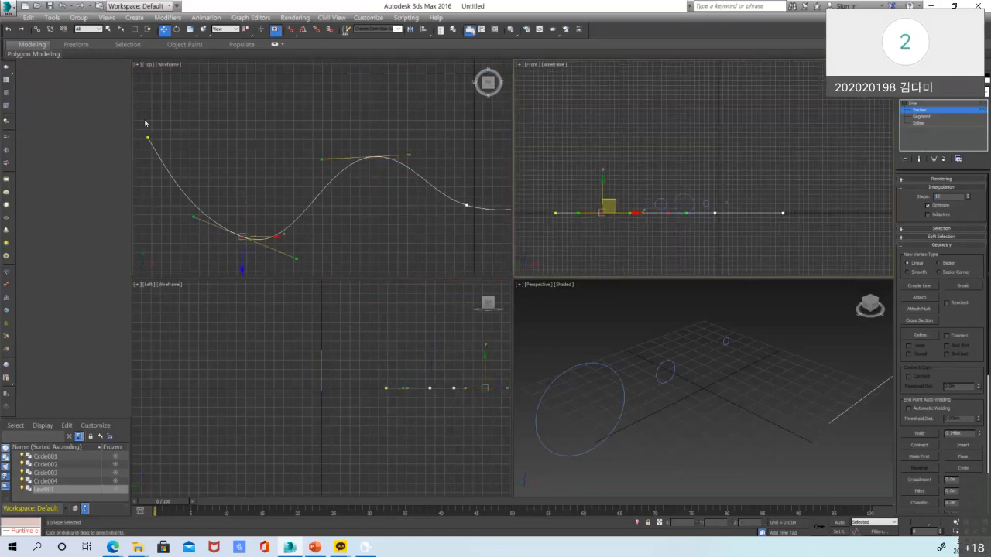
left_click(148, 138)
left_click(554, 187)
left_click_drag(555, 186, 556, 144)
left_click(603, 212)
left_click_drag(603, 192, 599, 135)
Raise the line's fourth vertex slightly in the Front view, finish vertex editing and clear the selection
left_click(715, 212)
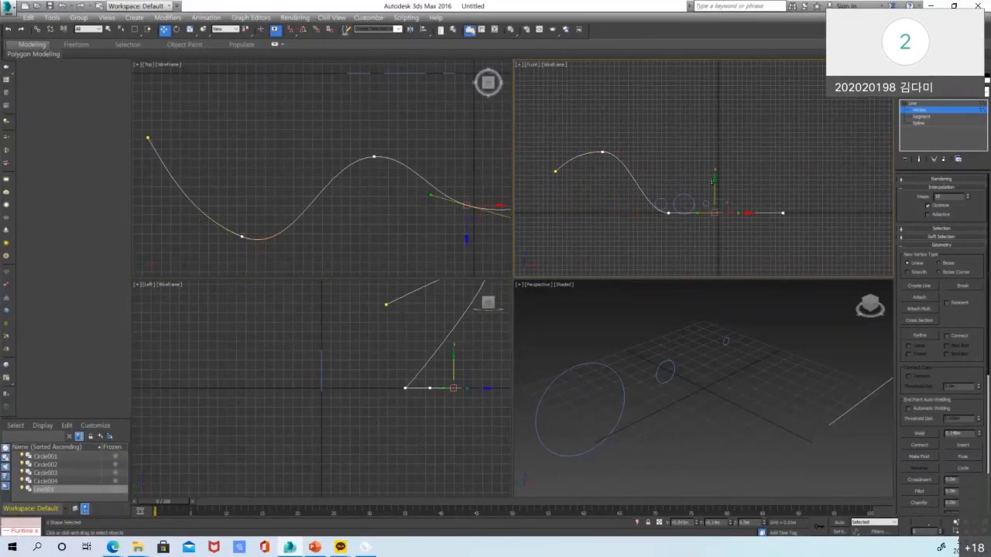
left_click_drag(711, 181, 708, 157)
scroll(439, 271, "down", 6)
scroll(671, 379, "down", 4)
scroll(784, 387, "down", 3)
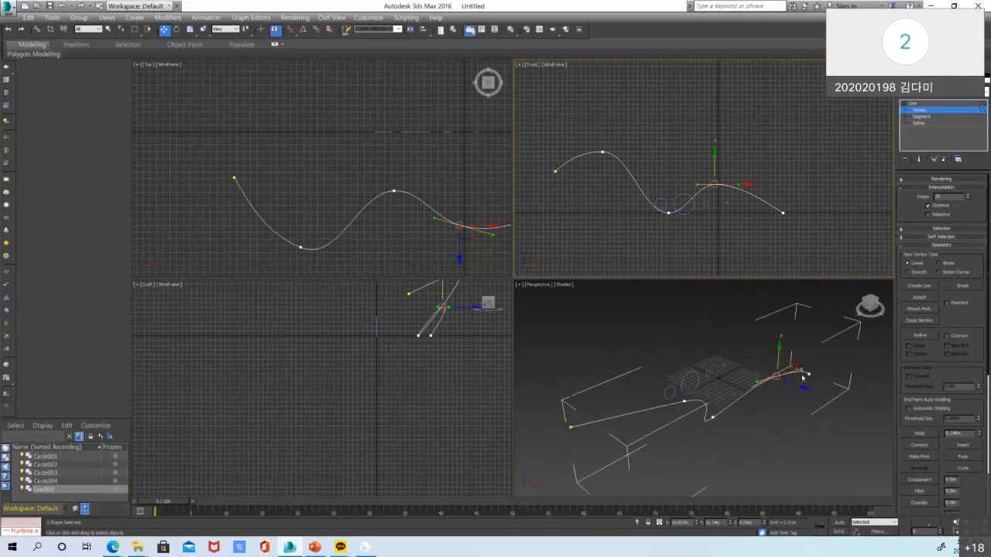
left_click(929, 105)
left_click(818, 420)
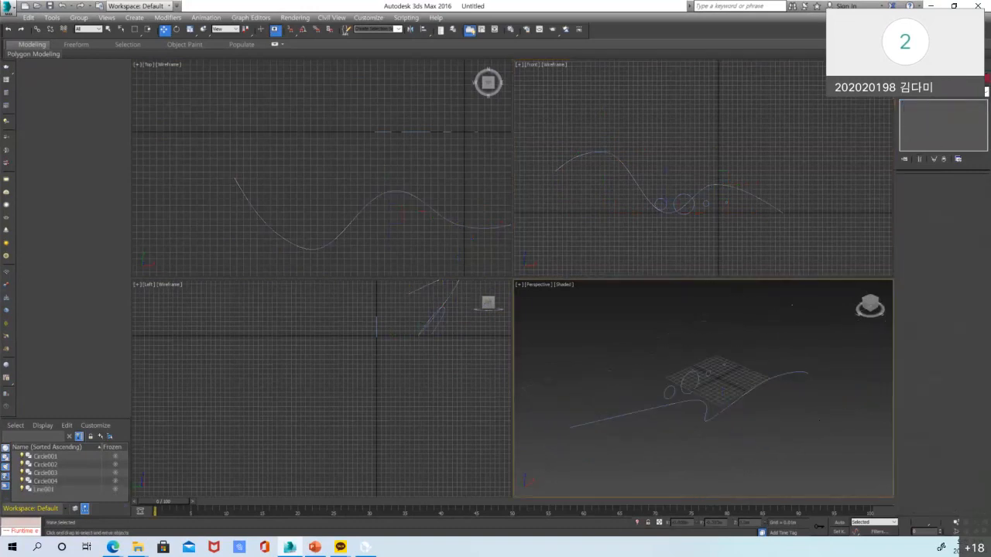
Orbit the Perspective view to show the curve and circles at an angle and maximize that viewport
left_click(975, 532)
left_click_drag(729, 442, 694, 414)
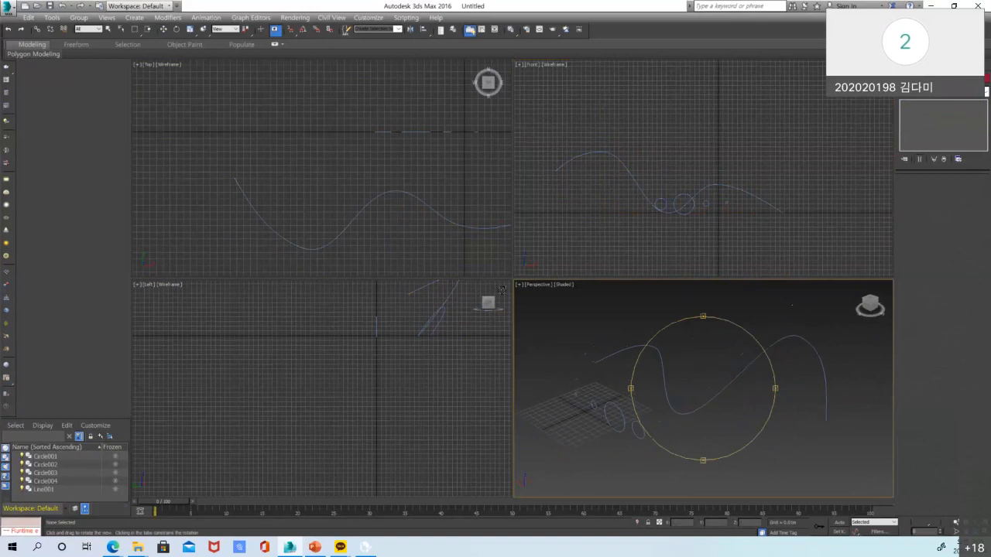
left_click(164, 29)
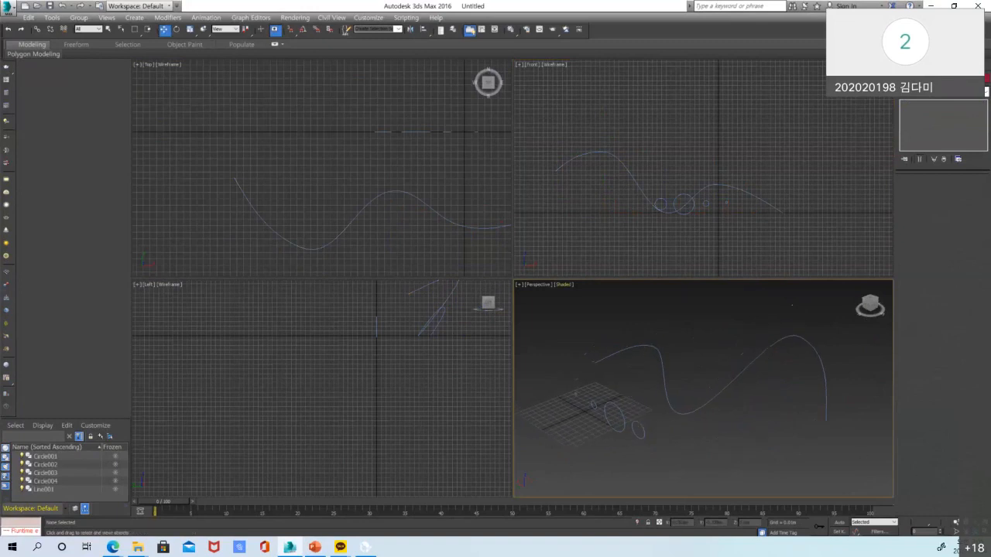
key("alt+w")
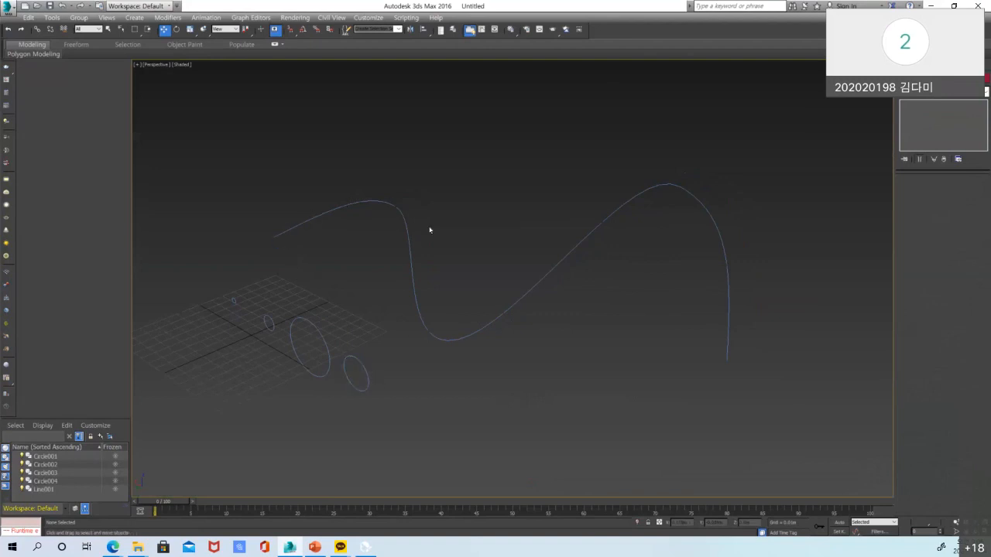
left_click(367, 372)
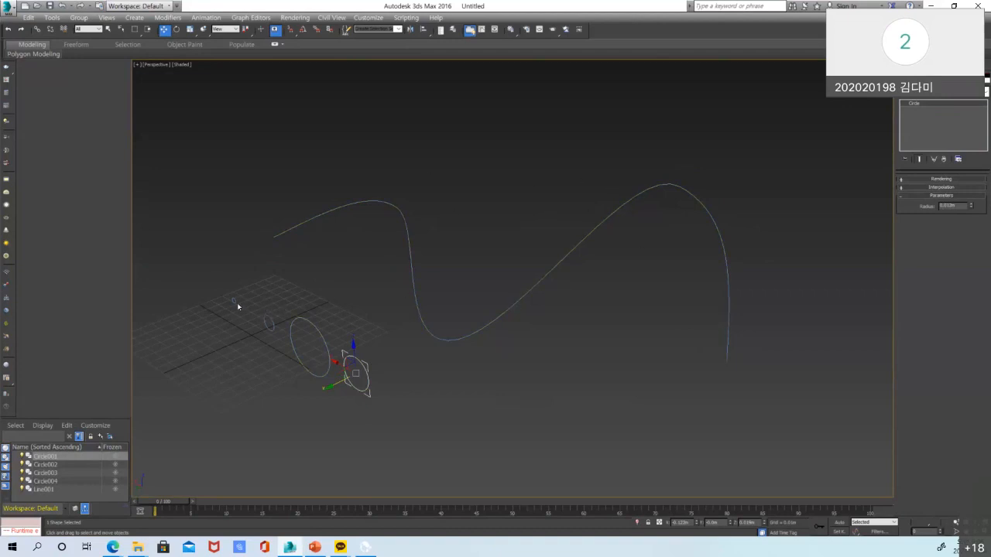
left_click(475, 394)
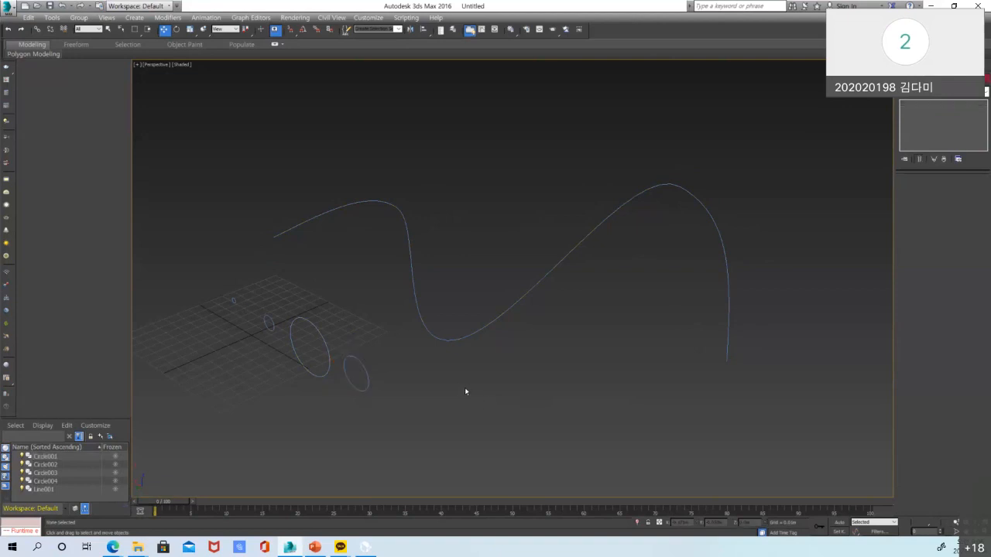
left_click(467, 334)
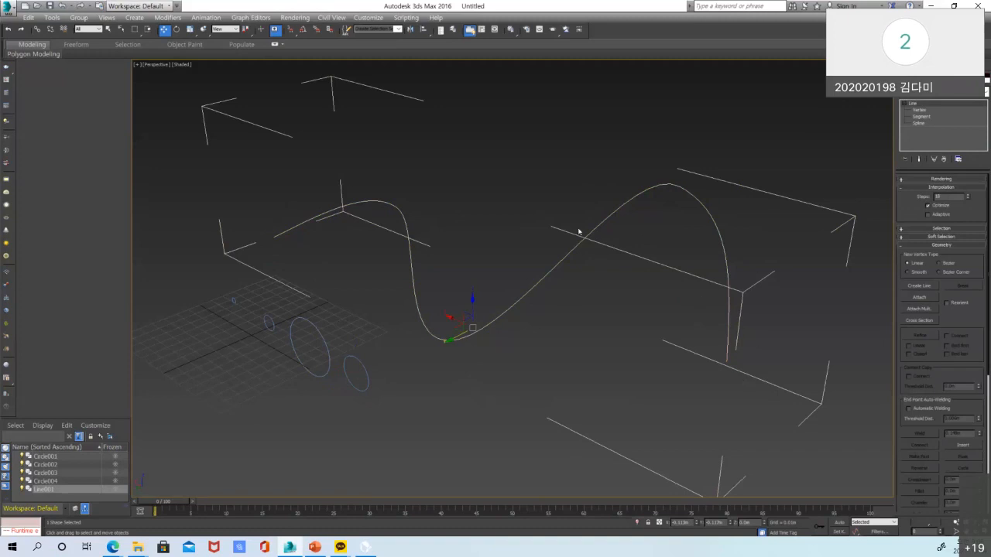
left_click(371, 370)
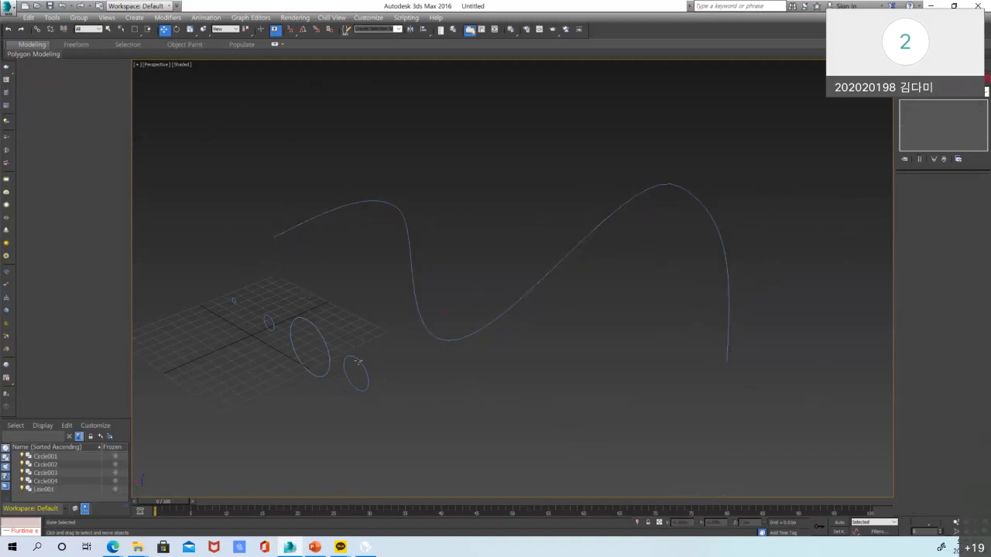
left_click(360, 362)
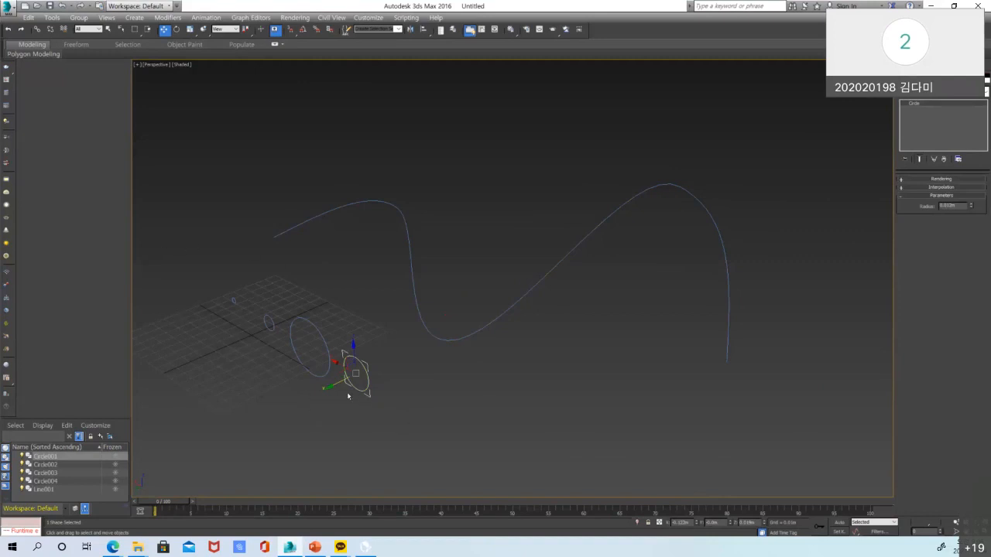
Create a Loft compound object along the curved line, using the second-largest circle as its shape
left_click(439, 339)
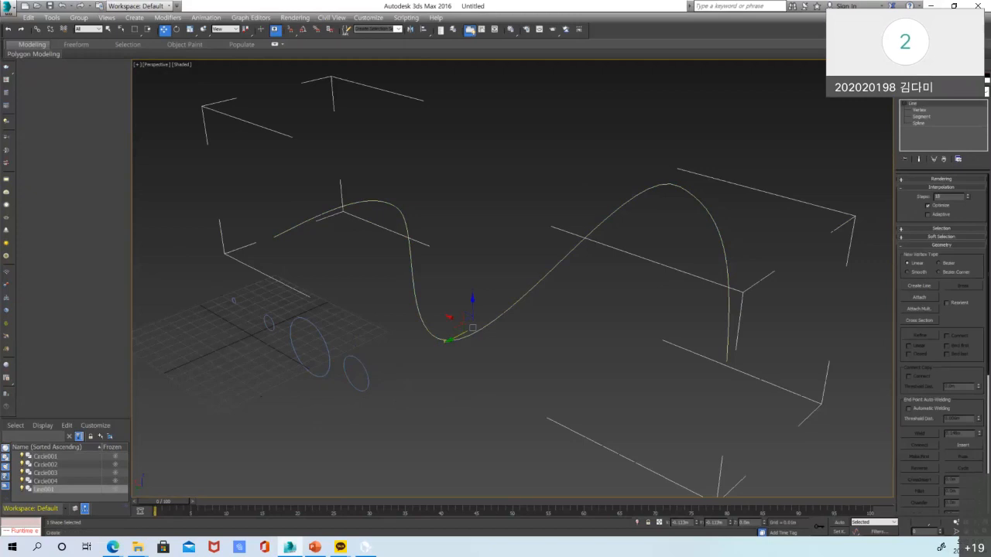
left_click(904, 68)
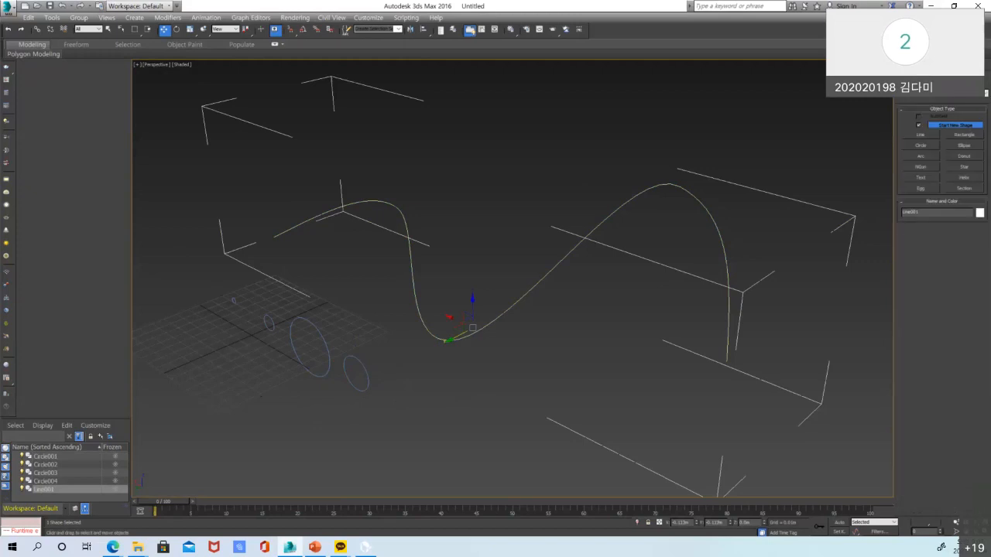
left_click(905, 80)
left_click(921, 93)
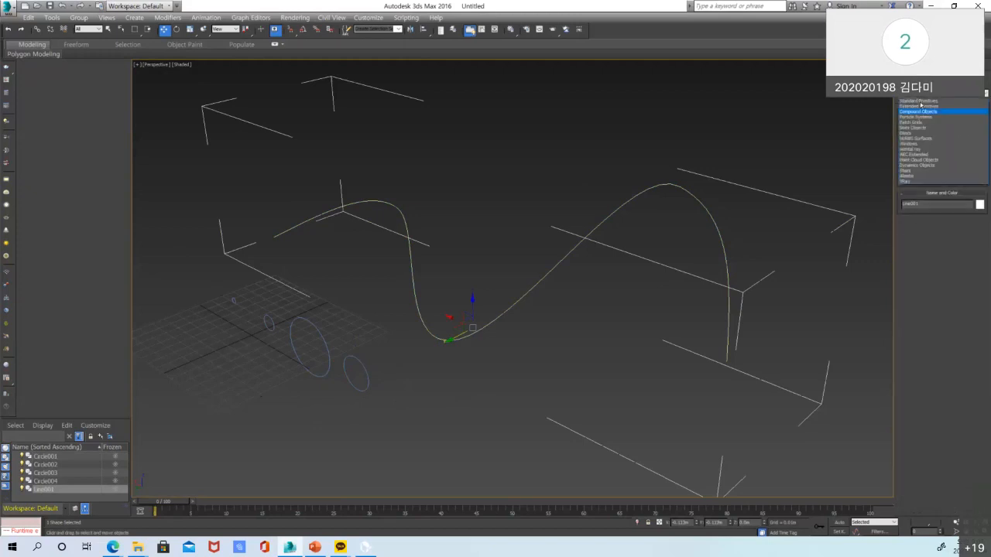
left_click(920, 112)
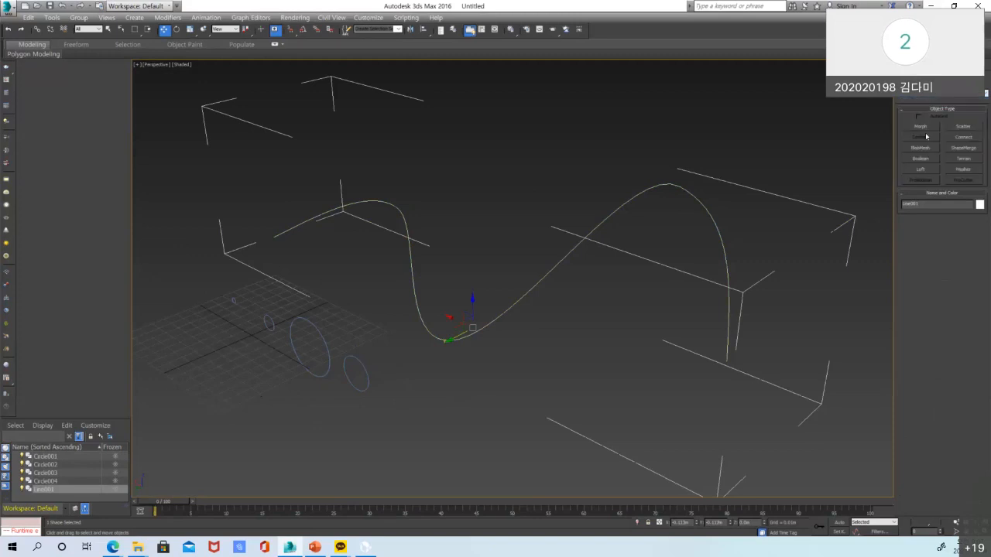
left_click(924, 171)
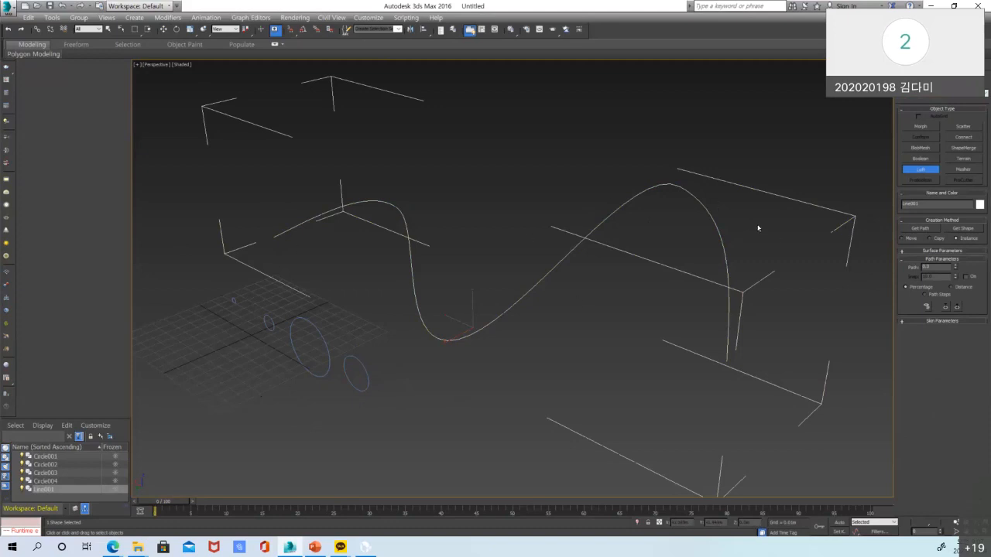
left_click(970, 229)
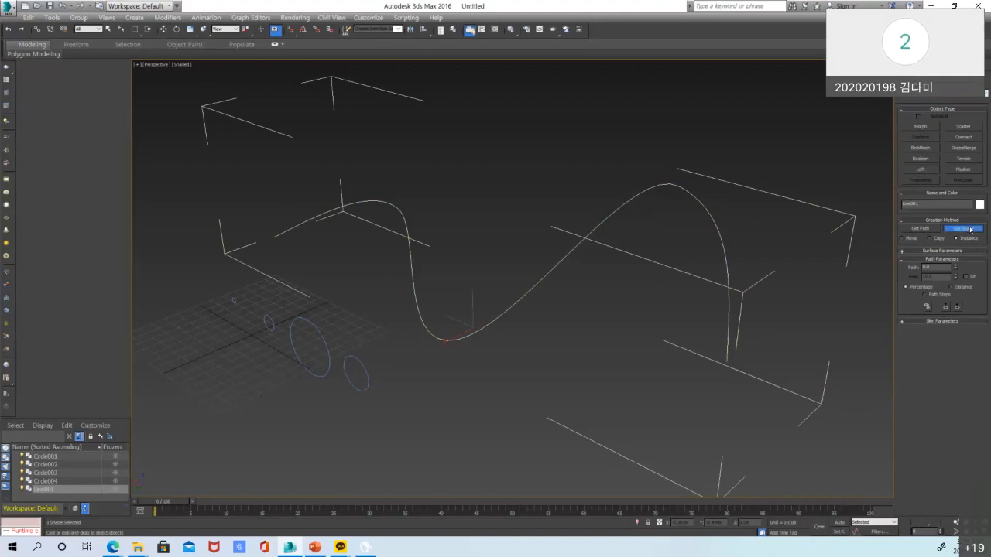
left_click(369, 381)
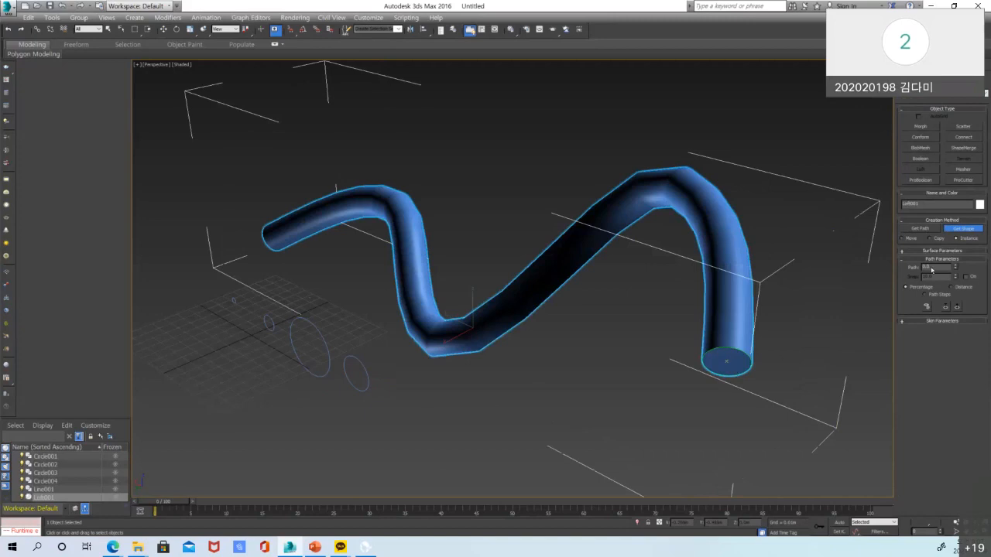
Set the loft's path position to 100 percent and get the smallest circle as the shape there
left_click_drag(937, 267, 912, 268)
left_click(964, 229)
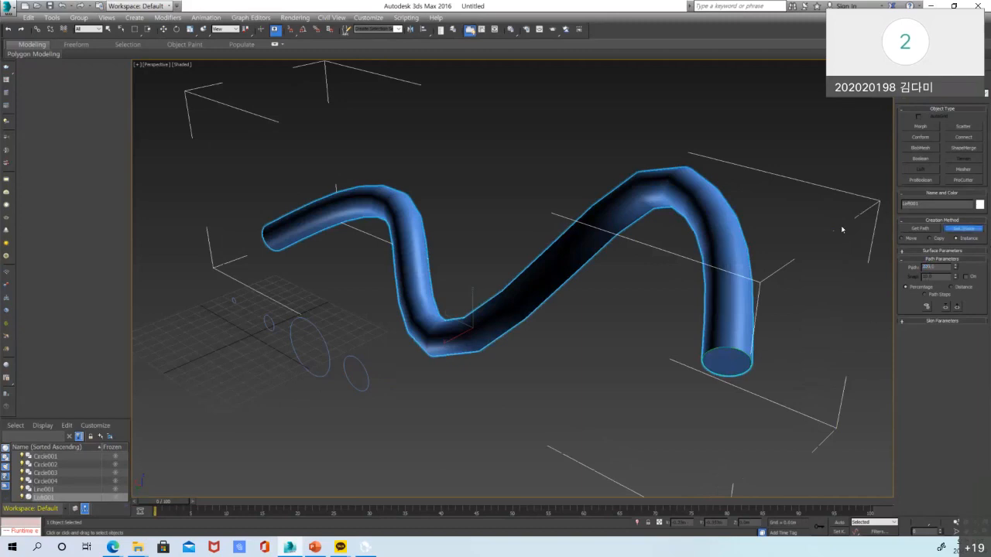
left_click(236, 299)
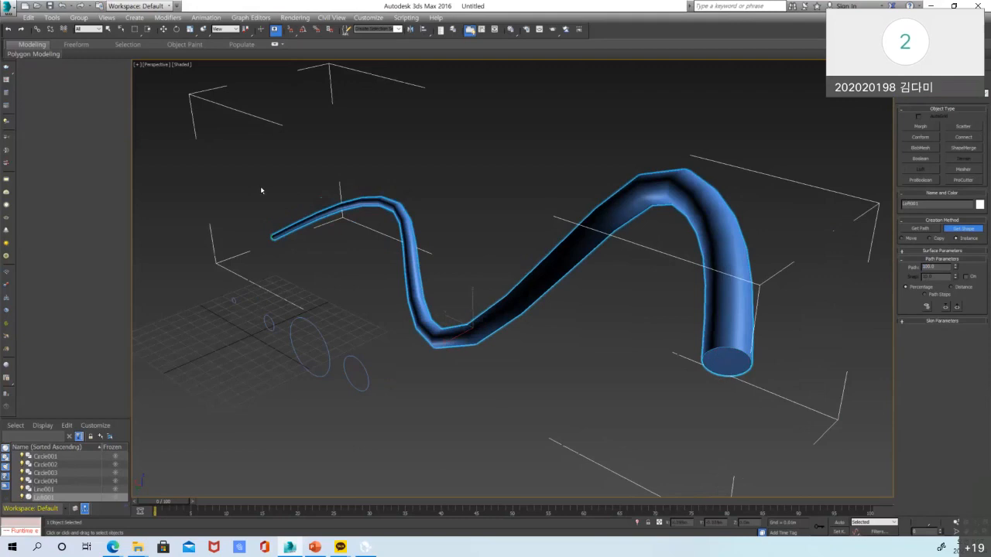
Set the loft's path position to 30 percent and get the largest circle as the shape there
left_click_drag(940, 267, 829, 263)
type("50")
left_click(963, 228)
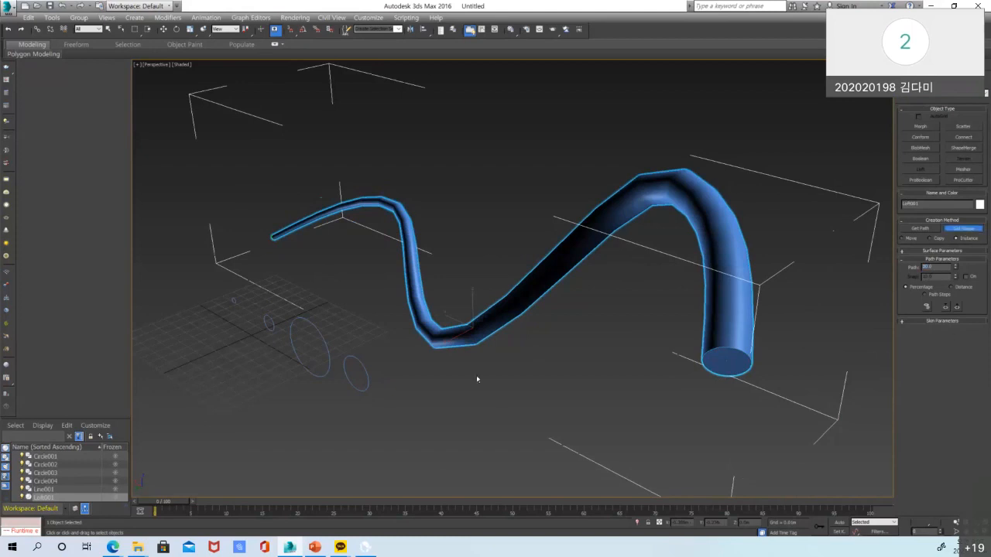
left_click(320, 328)
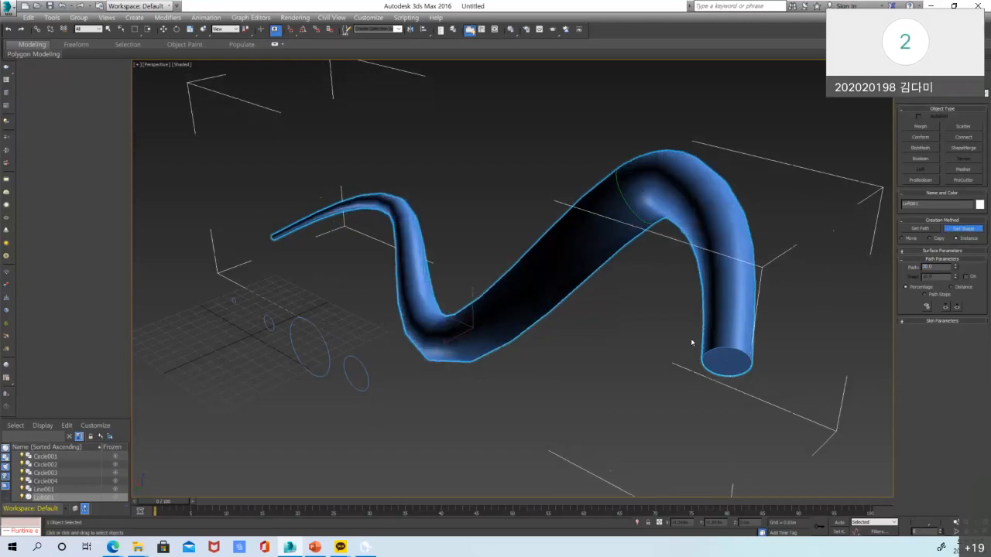
Set the loft's path position to 70 percent and get the second-smallest circle as the shape there
left_click_drag(932, 271, 870, 274)
type("70")
left_click(963, 229)
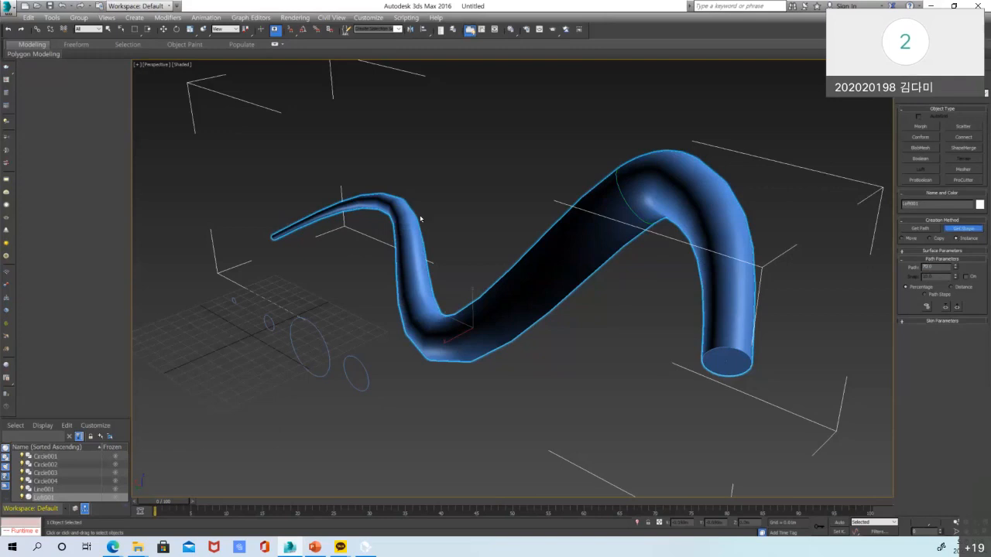
left_click(269, 320)
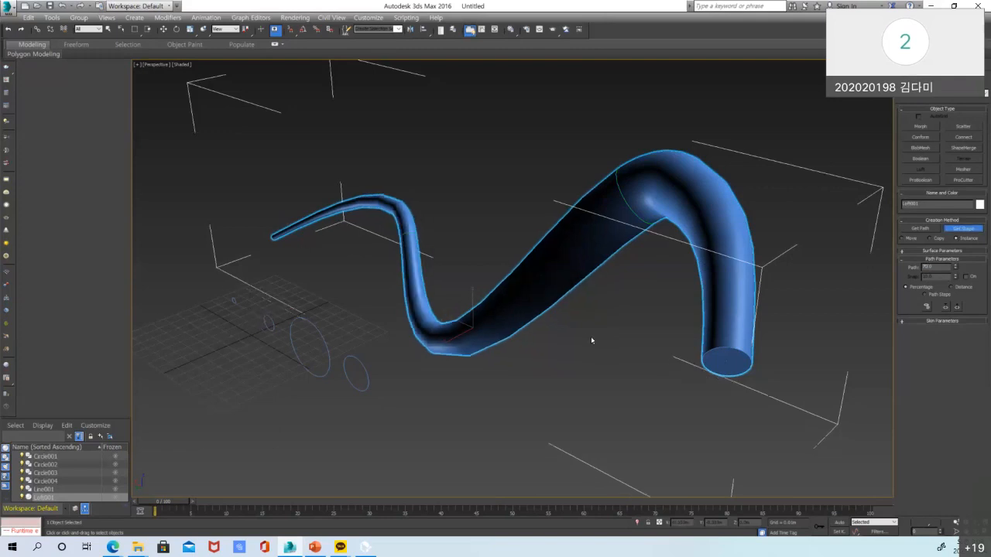
Examine the thickness changes along the lofted tube from another angle, and return to the Move tool
key("ctrl+r")
left_click_drag(520, 336, 520, 362)
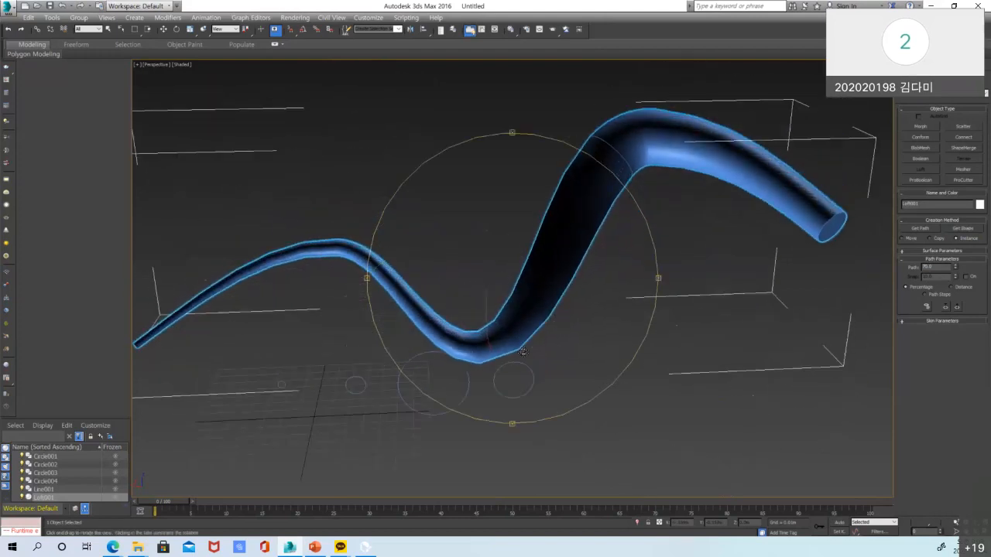
scroll(313, 384, "down", 3)
scroll(314, 384, "down", 2)
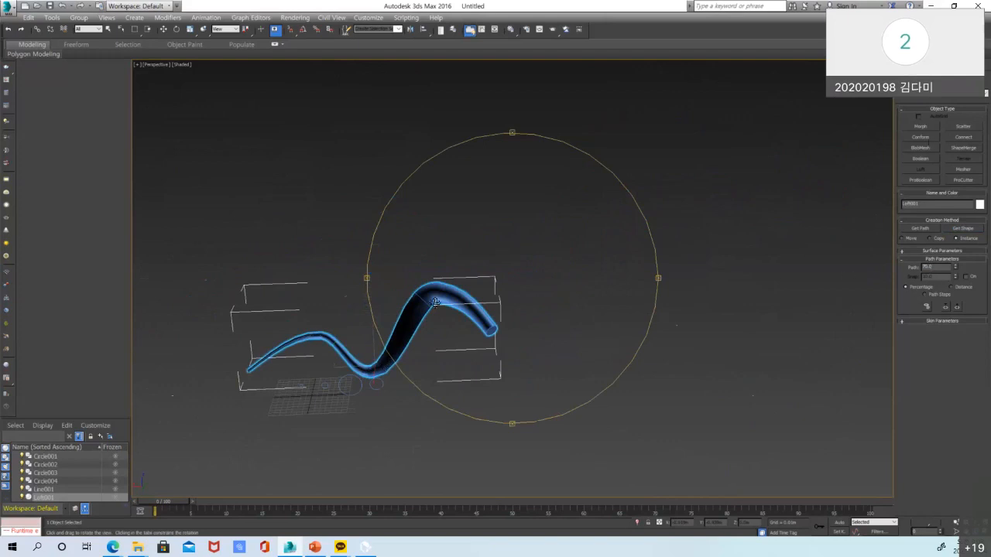
scroll(436, 304, "up", 4)
key("z")
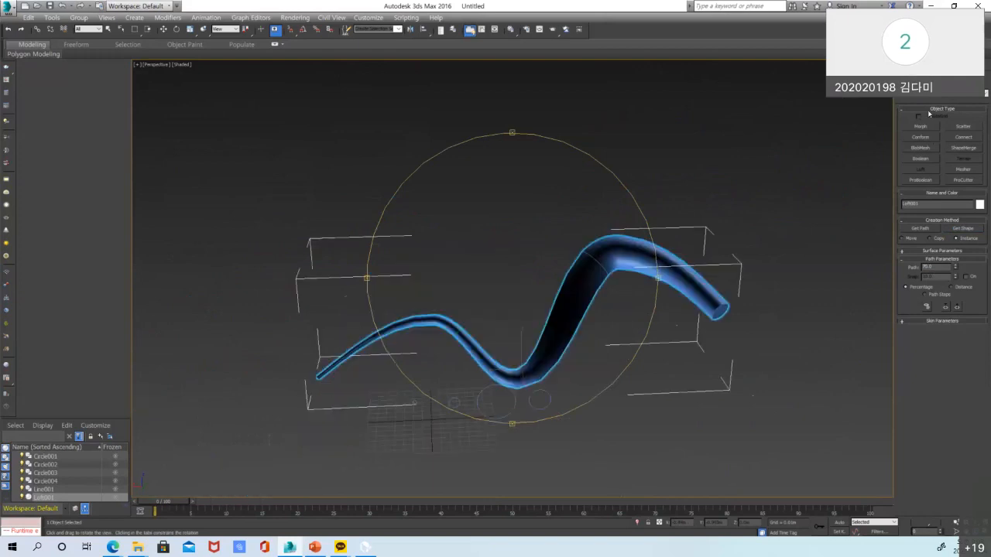
left_click(164, 28)
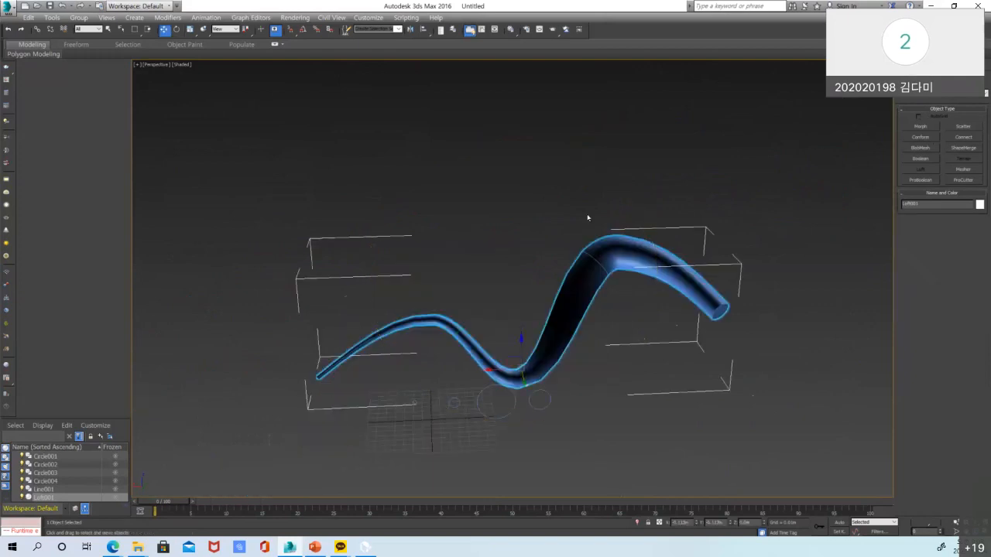
Reselect the lofted tube and open its Path sub-object level for editing
left_click(917, 68)
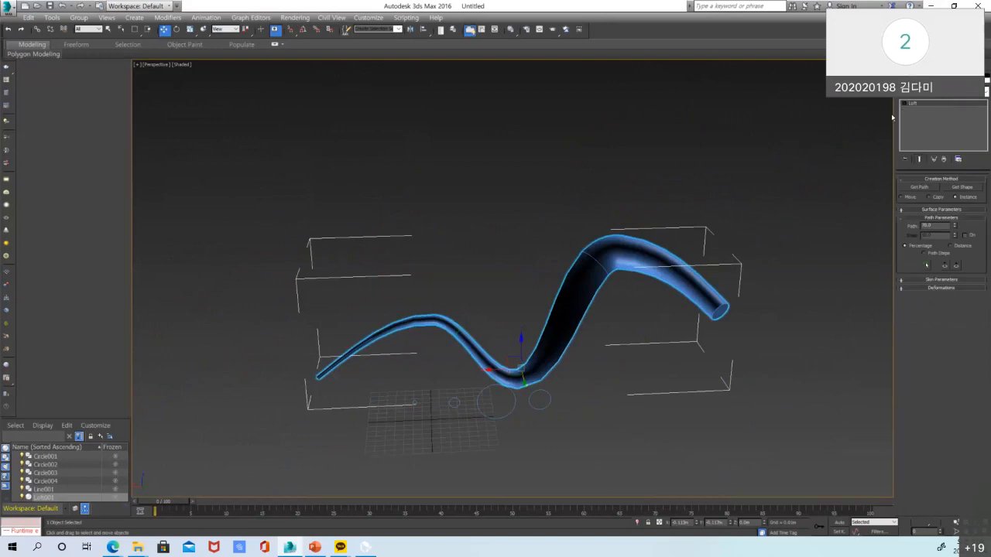
left_click(717, 214)
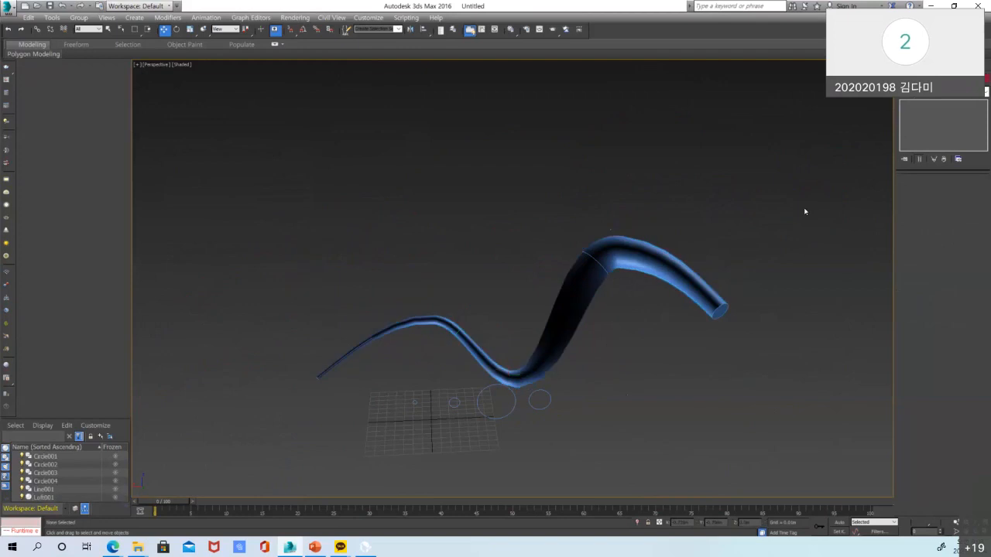
left_click(637, 252)
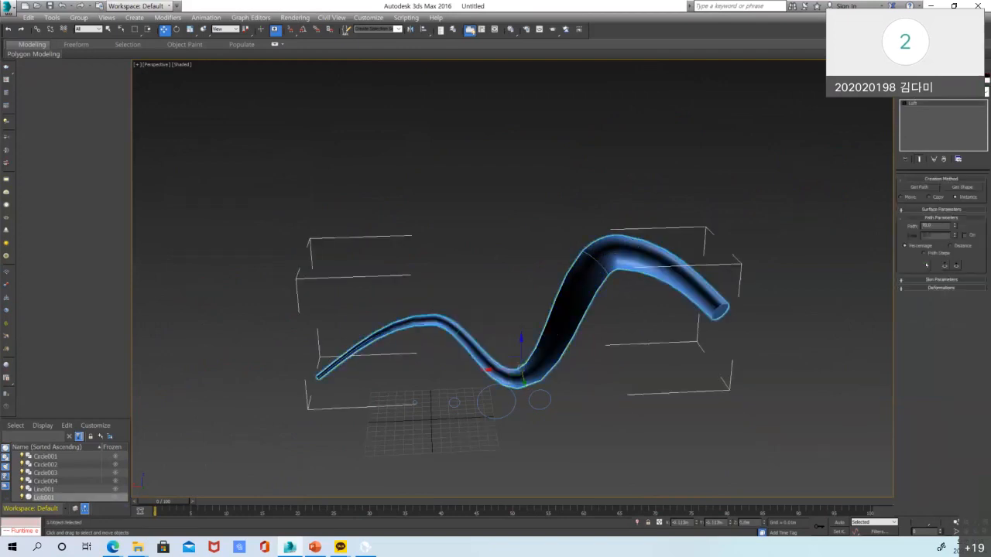
left_click(904, 71)
left_click(779, 151)
left_click(633, 260)
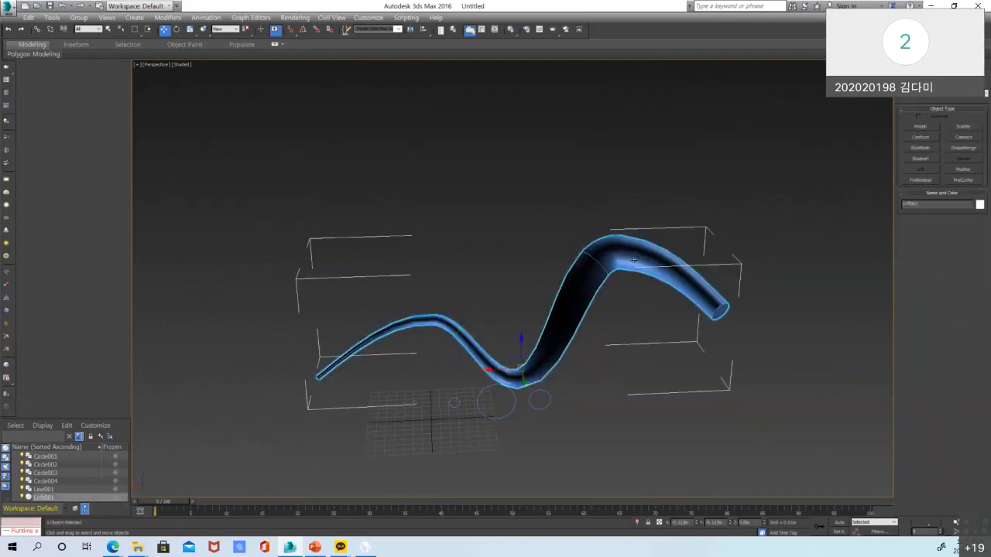
left_click(919, 70)
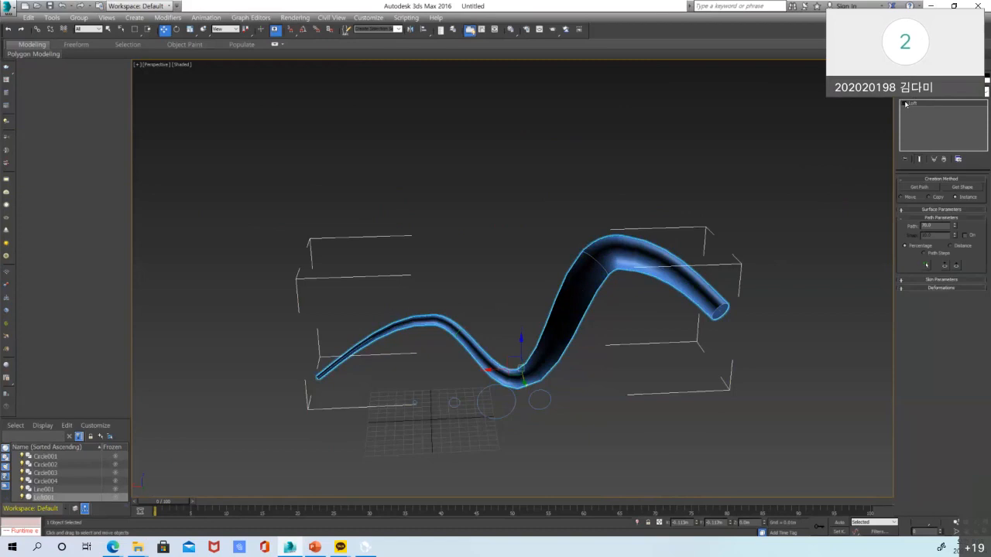
left_click(905, 104)
left_click(919, 116)
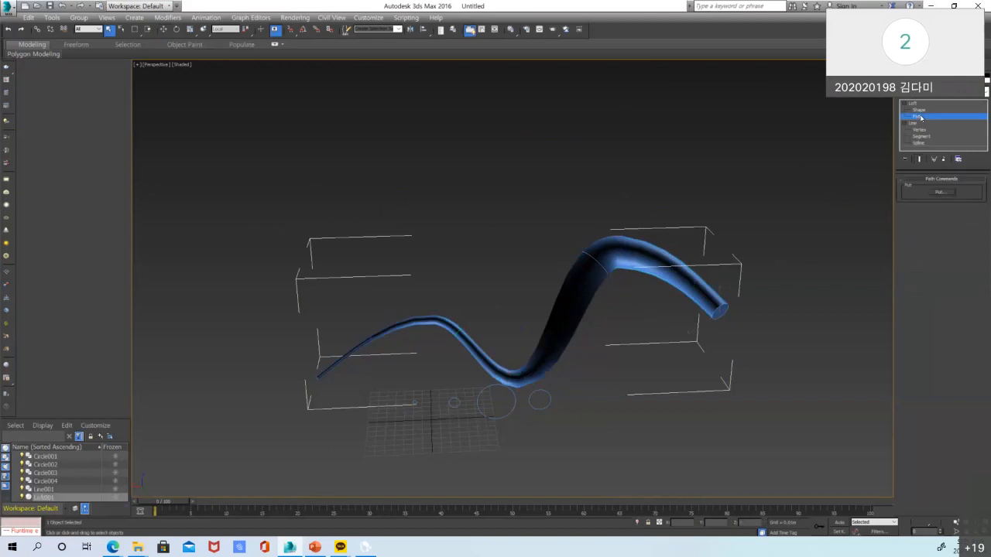
At the path line's vertex level, move the bend vertex nearest the thin end downward in the Top view to deepen the curve
key("alt+w")
middle_click_drag(328, 206, 250, 176)
scroll(250, 177, "down", 3)
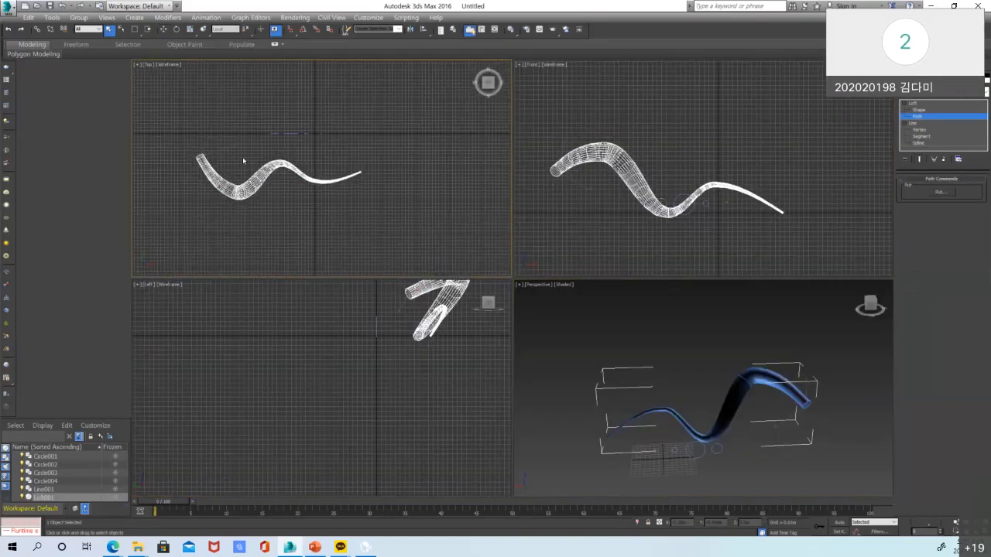
scroll(243, 161, "up", 2)
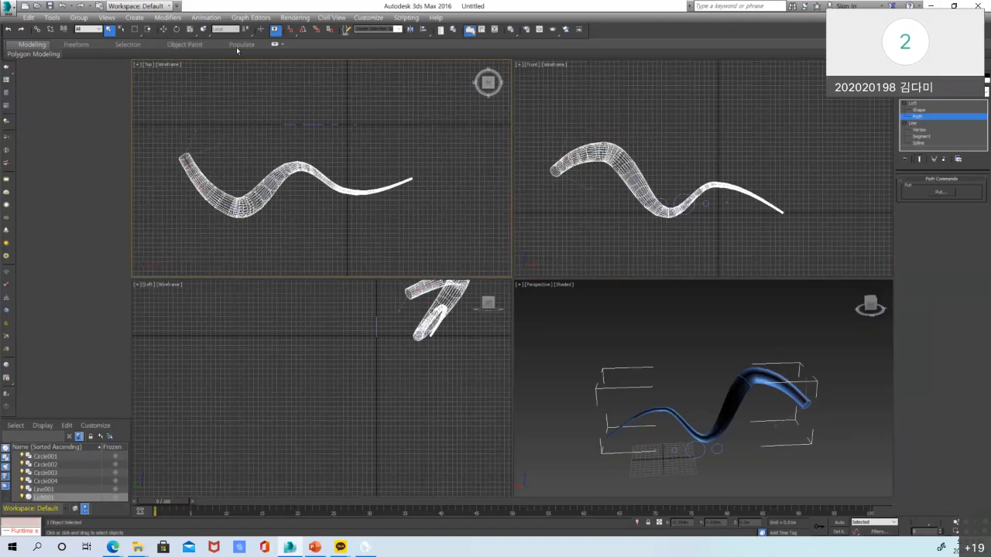
left_click(931, 110)
left_click(920, 117)
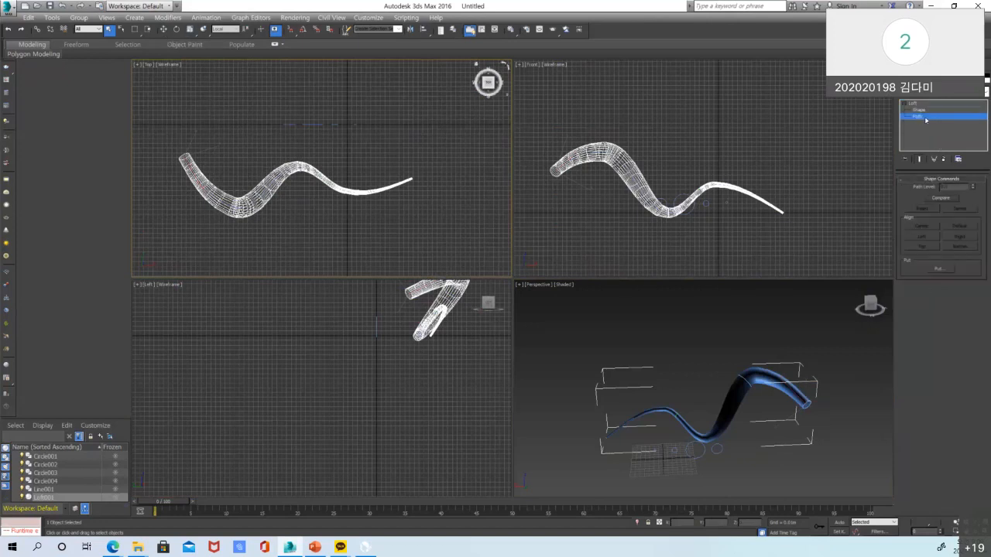
left_click(941, 128)
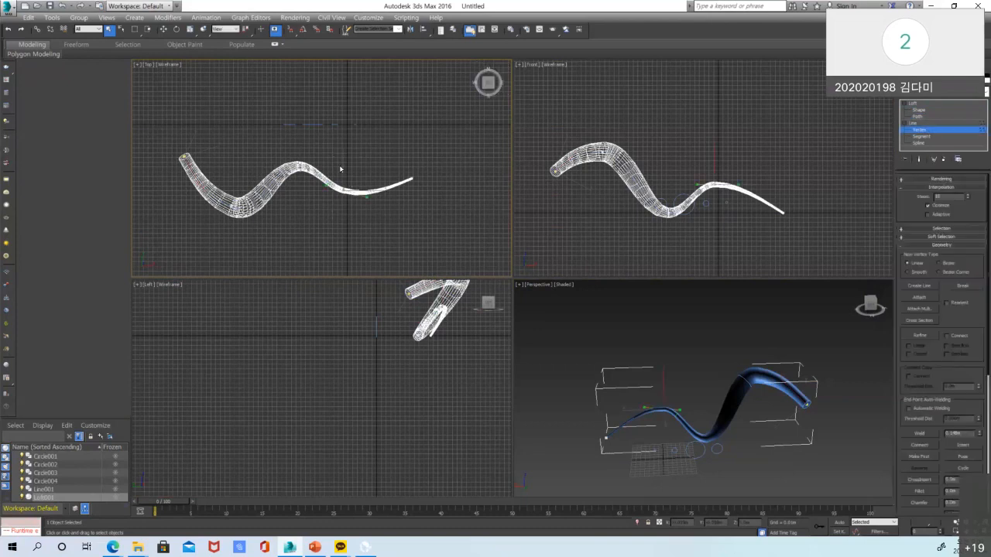
left_click(164, 31)
left_click_drag(341, 170, 337, 194)
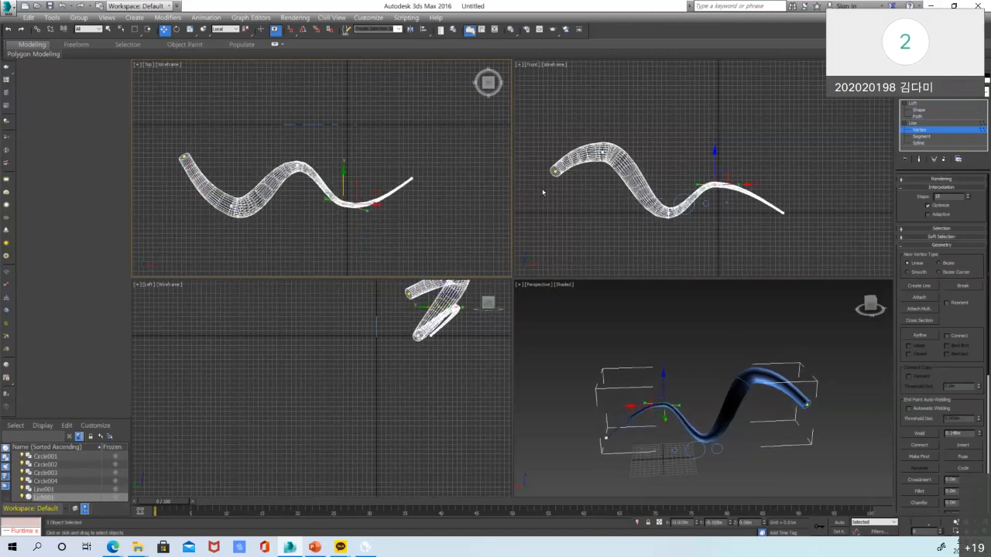
Lower the two path vertices at the thick end in the Front view, and pull the end vertex outward in the Top view
left_click_drag(535, 120, 632, 209)
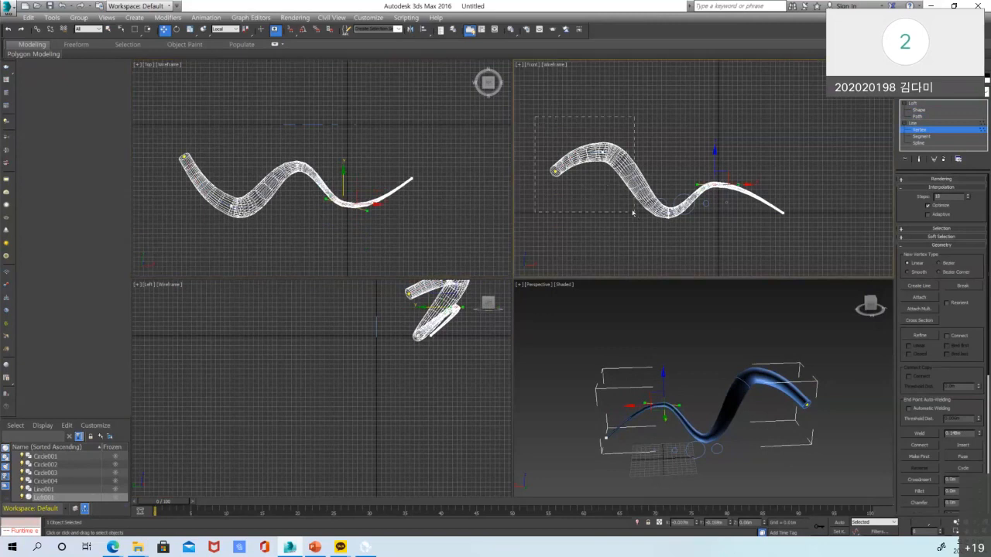
left_click_drag(555, 142, 554, 179)
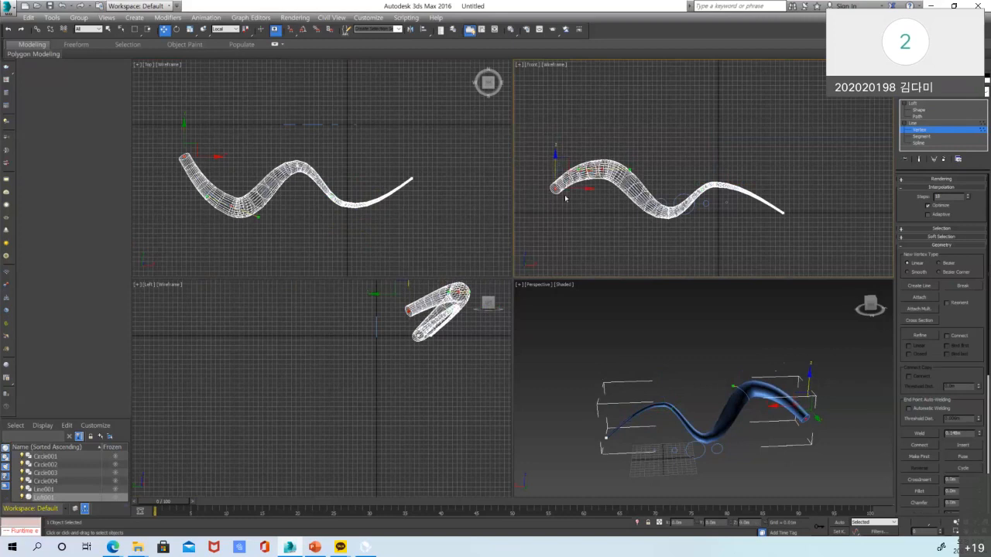
left_click_drag(212, 136, 156, 181)
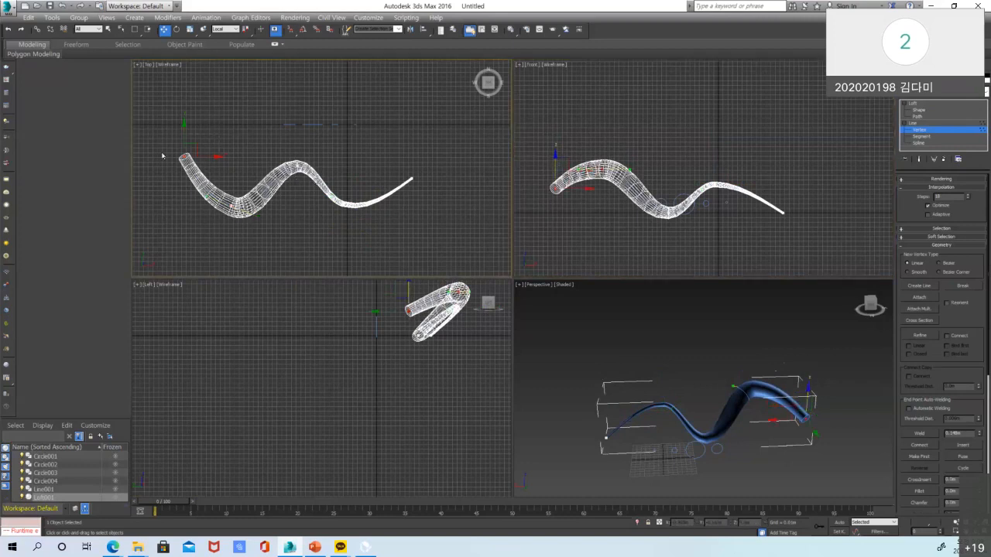
left_click_drag(188, 145, 153, 125)
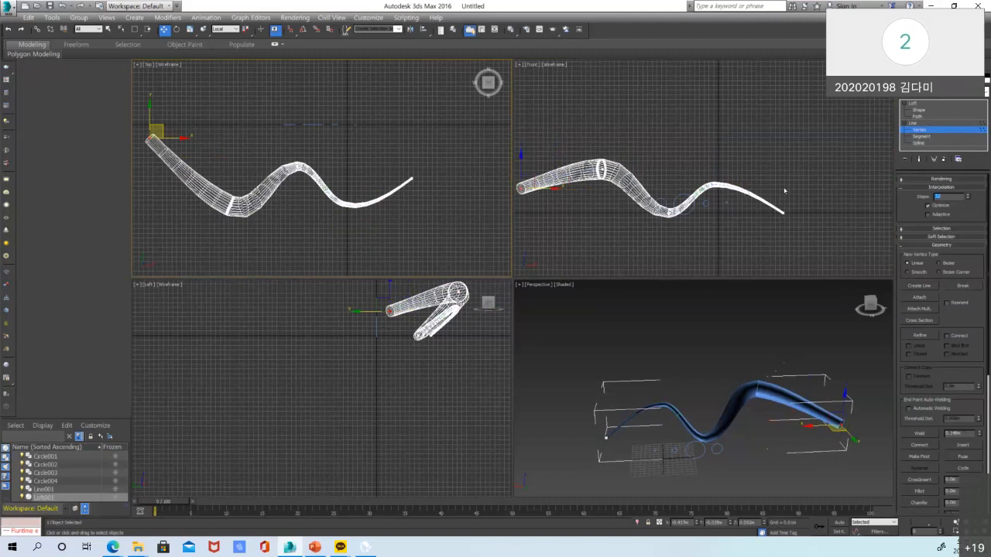
Leave the path's vertex editing, switch to the loft's Shape sub-object level and select the cross-section at the thin end
left_click(928, 116)
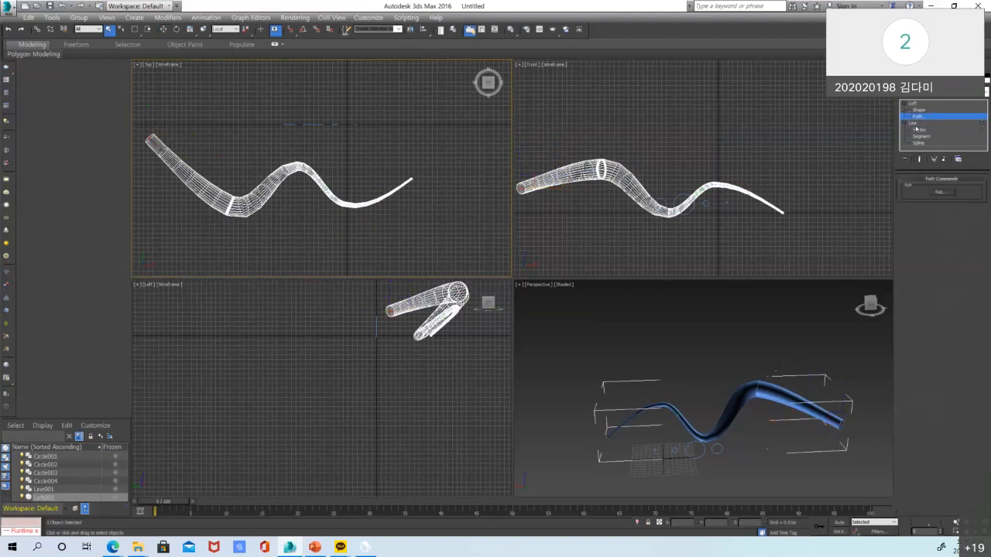
left_click(933, 131)
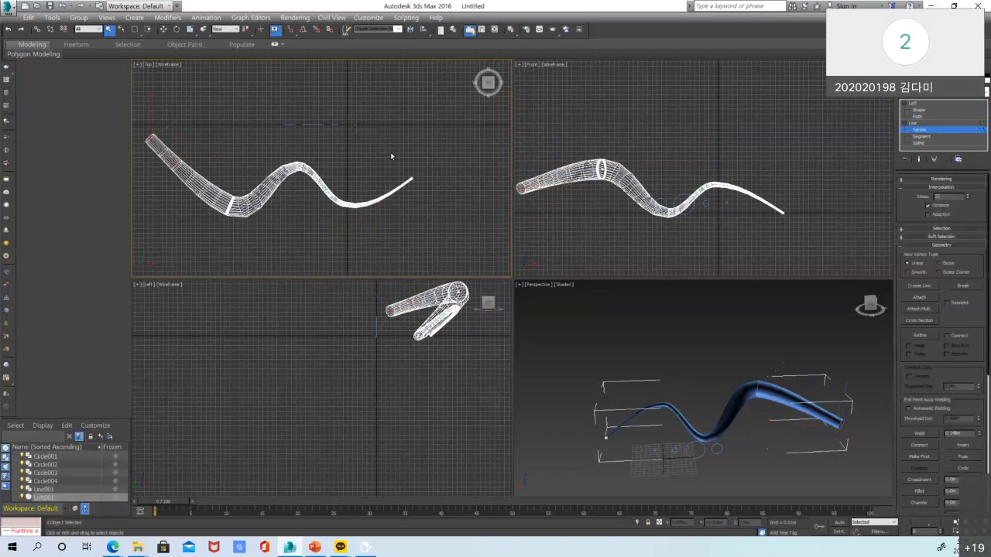
left_click(921, 124)
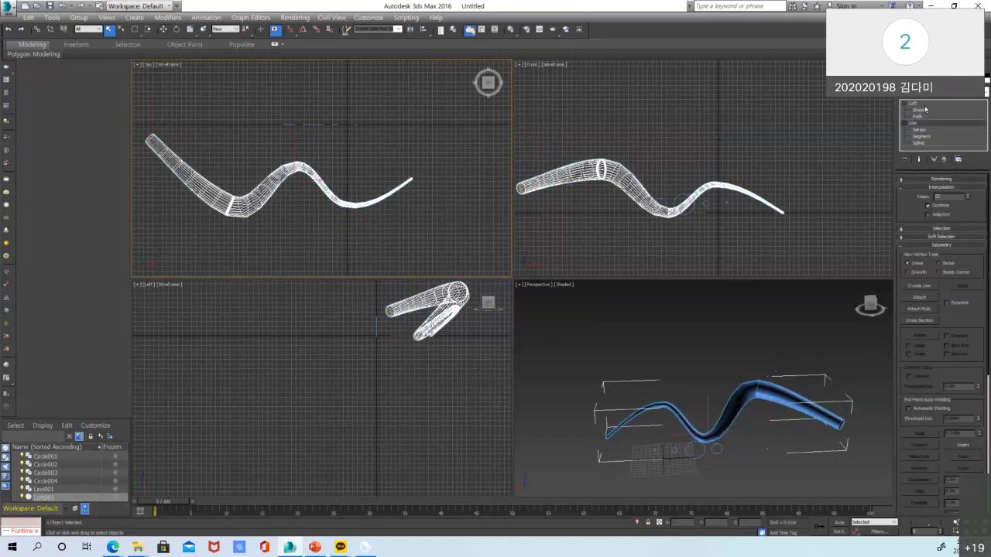
left_click(928, 112)
left_click(920, 110)
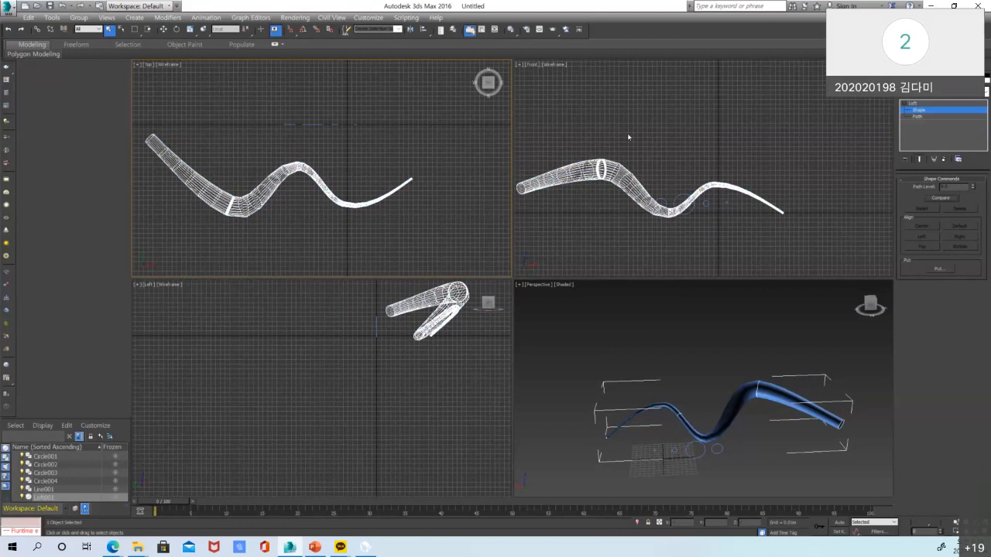
left_click_drag(363, 136, 442, 208)
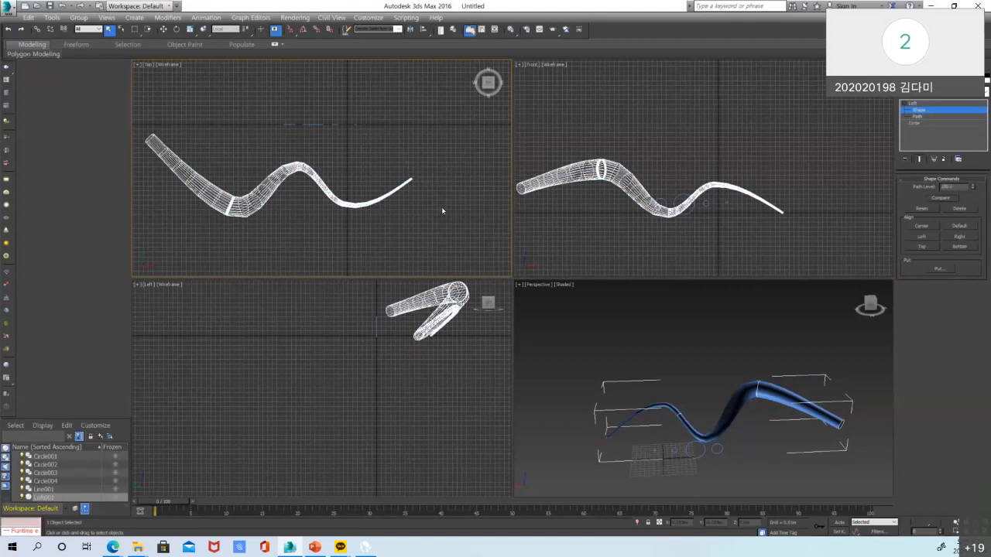
left_click(391, 248)
left_click_drag(375, 243, 374, 244)
Slide the 70 percent cross-section back and forth along the path, leaving it near the thin end at about 93 percent
left_click(163, 29)
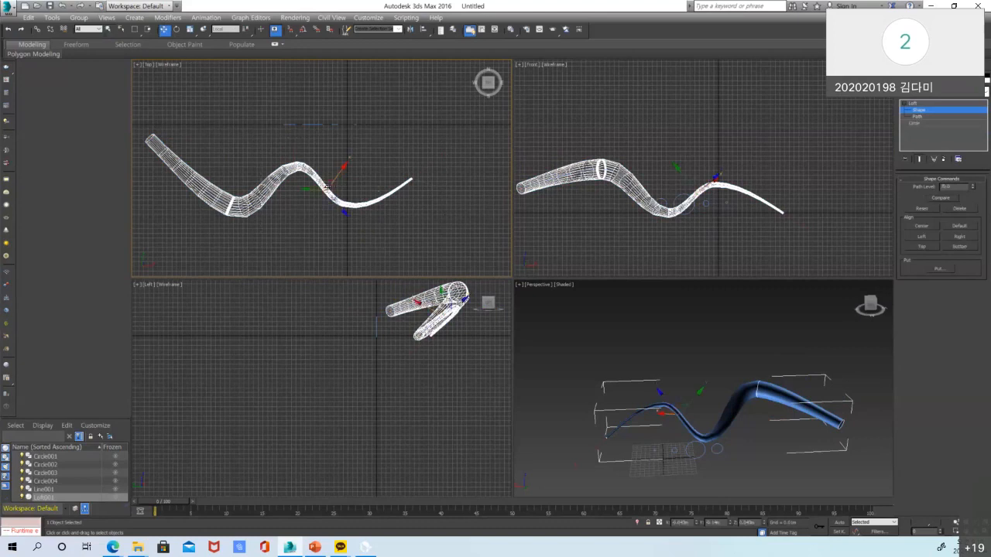
left_click_drag(334, 201, 434, 220)
left_click_drag(370, 224, 397, 221)
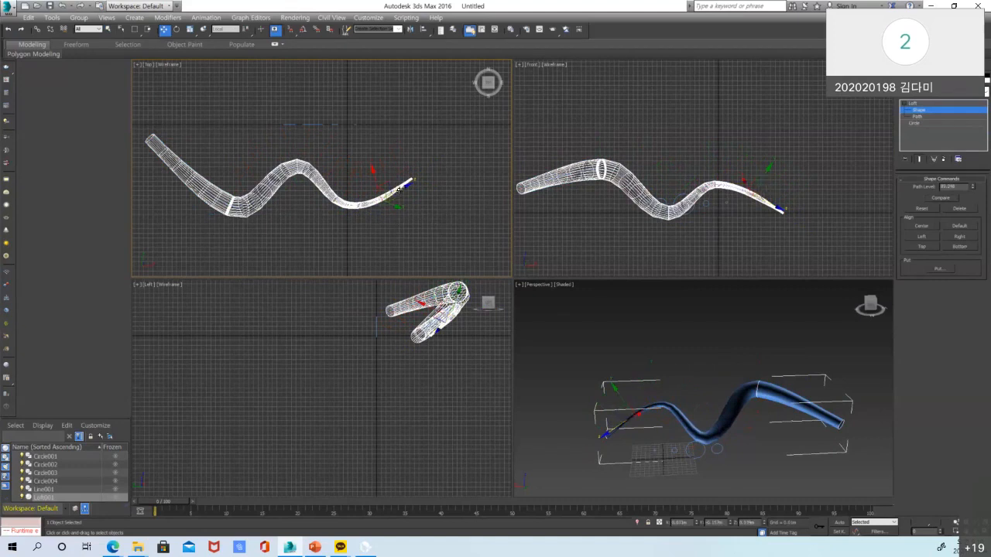
left_click_drag(399, 189, 374, 199)
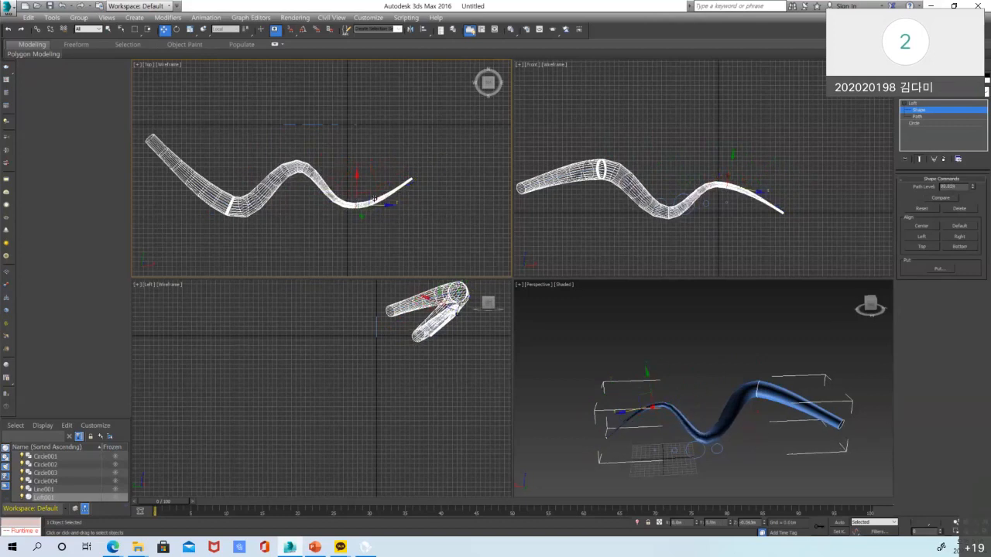
mouse_move(391, 197)
left_mouse_down()
mouse_move(306, 175)
mouse_move(396, 199)
mouse_move(363, 198)
mouse_move(411, 193)
left_mouse_up()
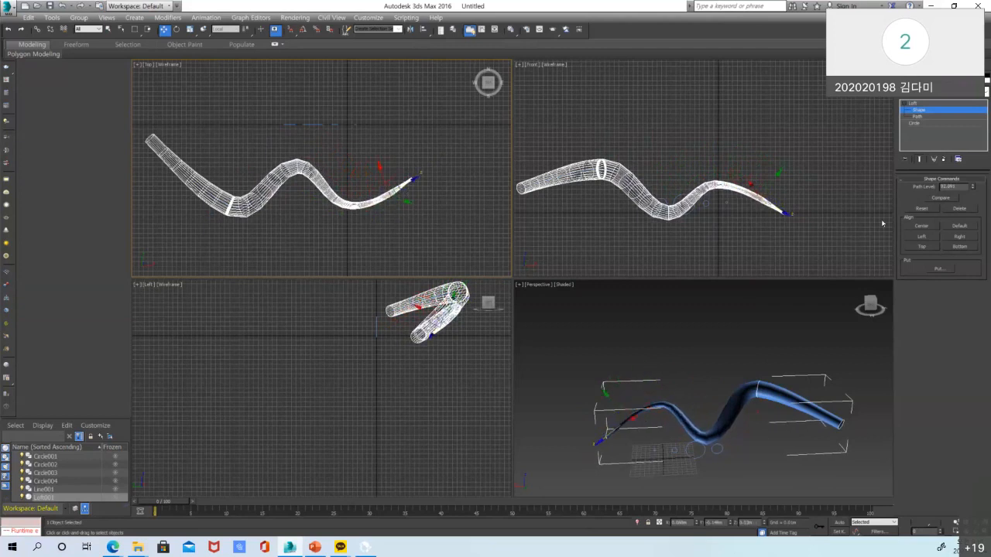
Leave sub-object editing, delete the loft with all its circles and the line, and reset the Top view's framing
left_click(924, 103)
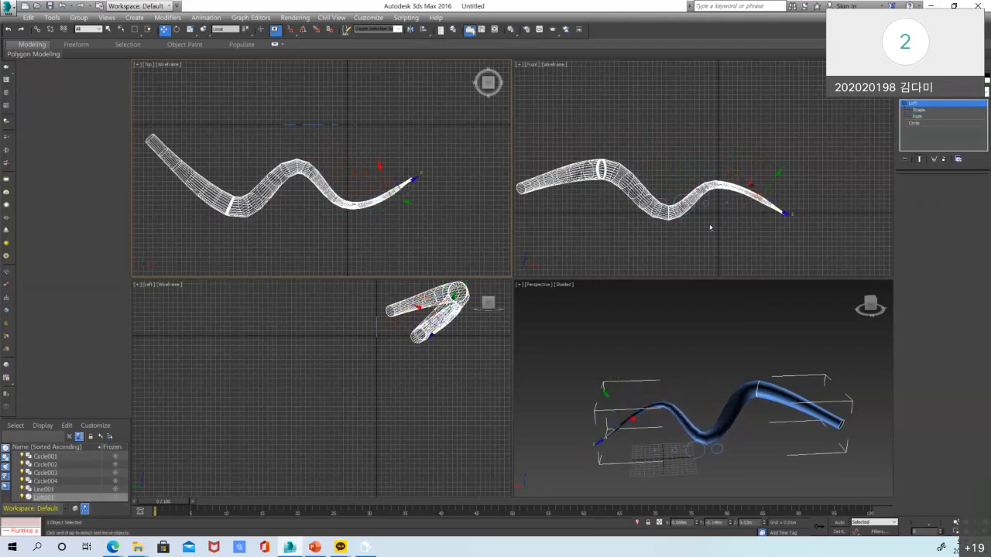
left_click(450, 217)
scroll(449, 218, "down", 1)
scroll(450, 221, "down", 1)
left_click_drag(458, 245, 227, 120)
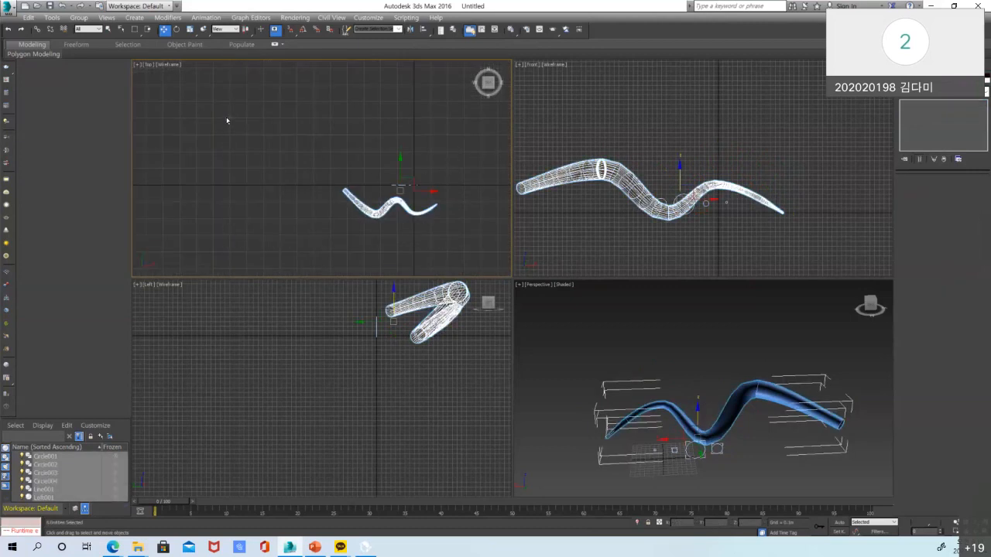
key("Delete")
key("z")
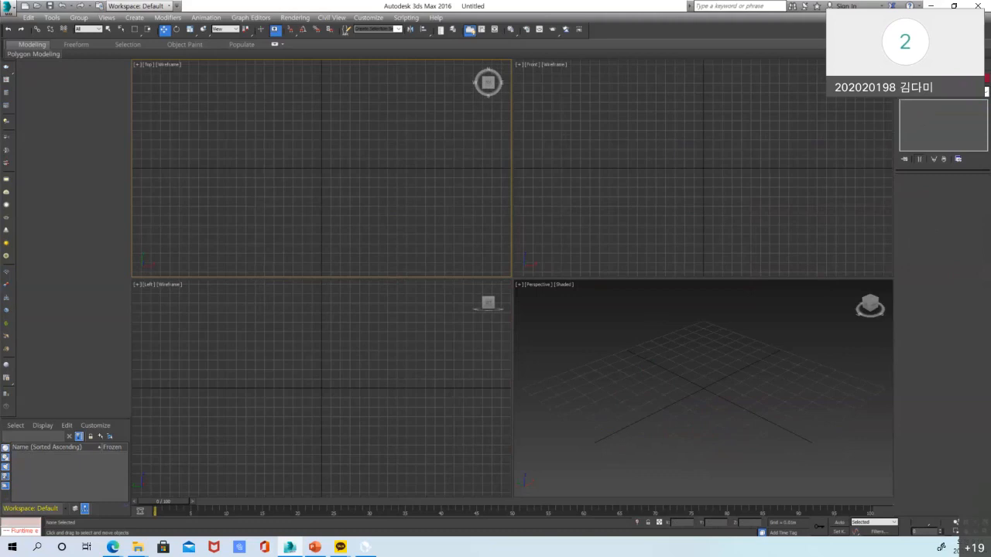
Draw an upright rectangle in the Front view and set its length to 0.45 m and width to 0.15 m
left_click(904, 66)
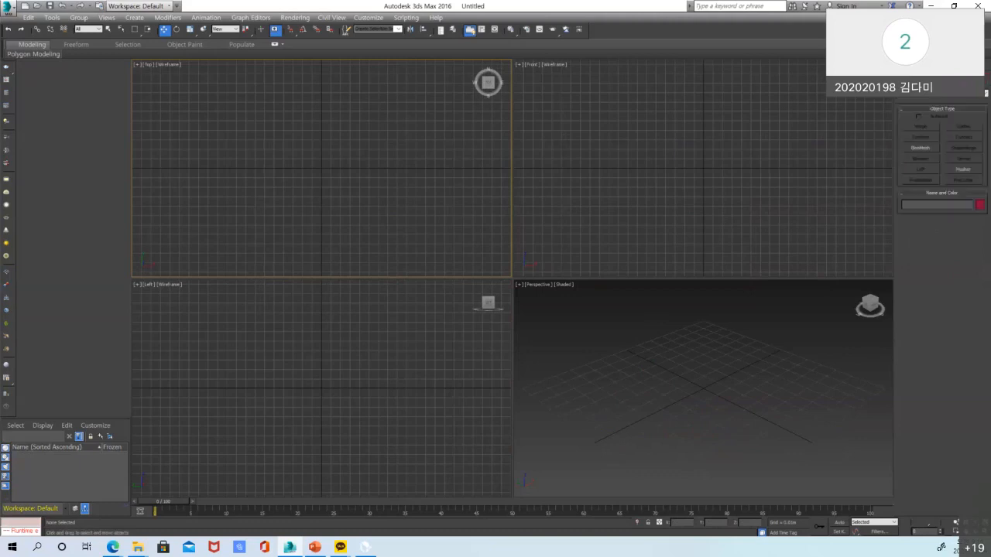
left_click(916, 82)
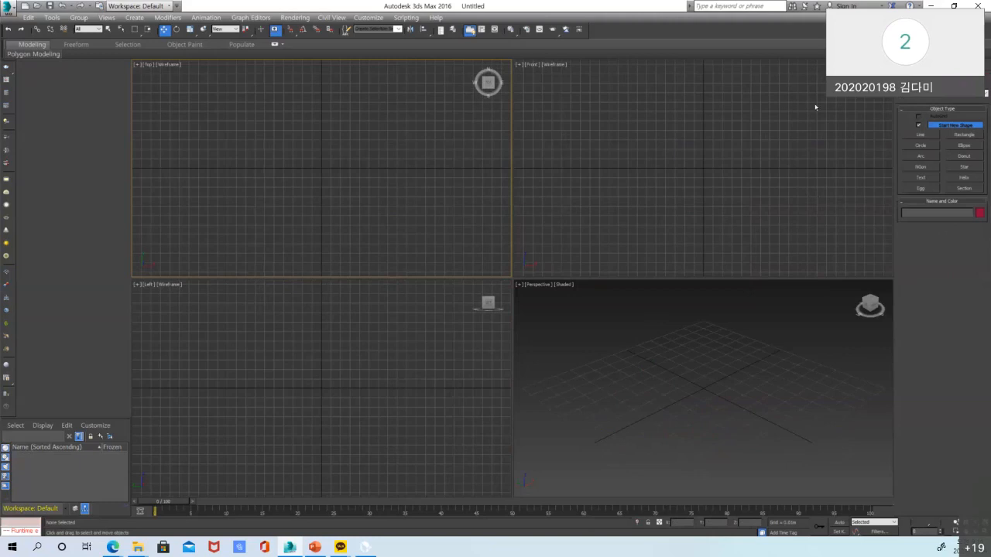
middle_click_drag(809, 96, 825, 173)
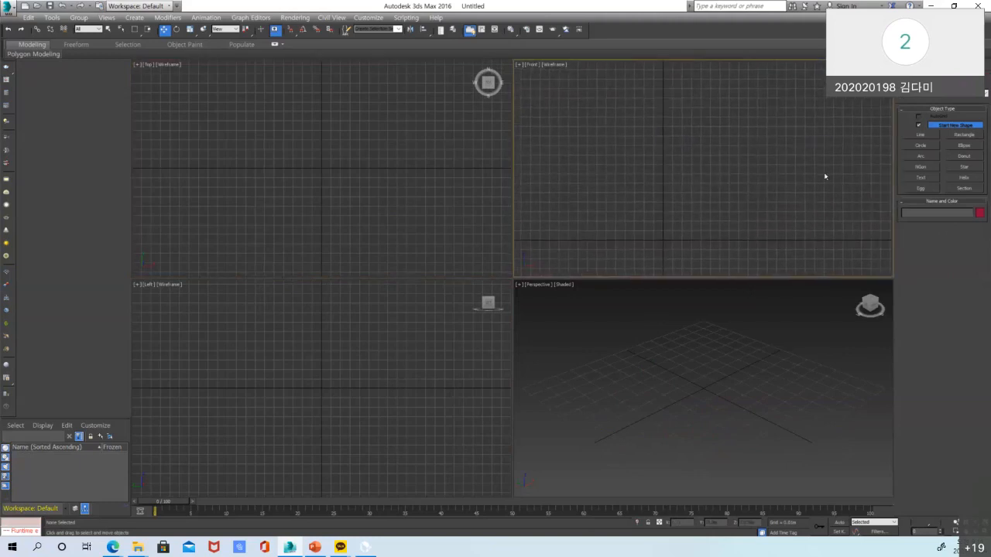
left_click(964, 137)
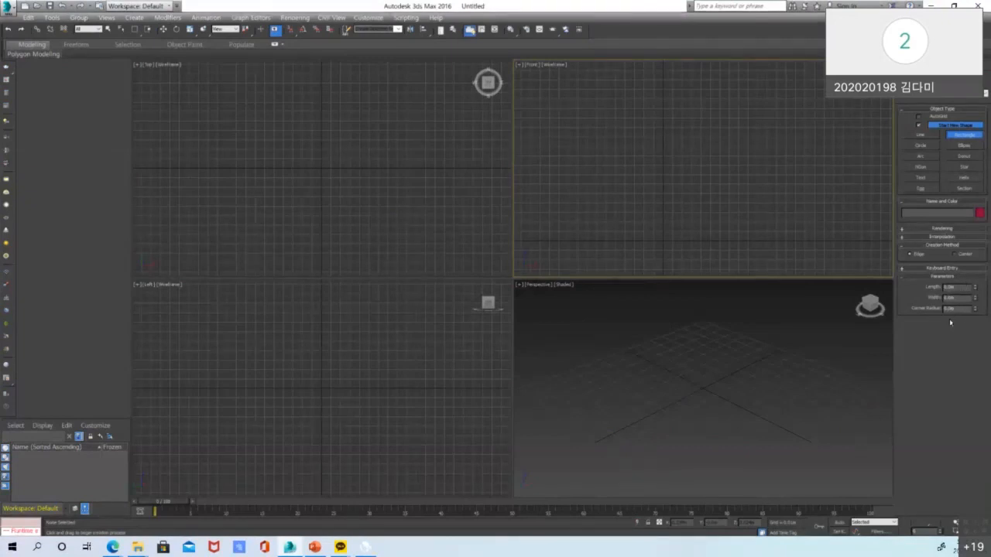
left_click_drag(698, 102, 785, 511)
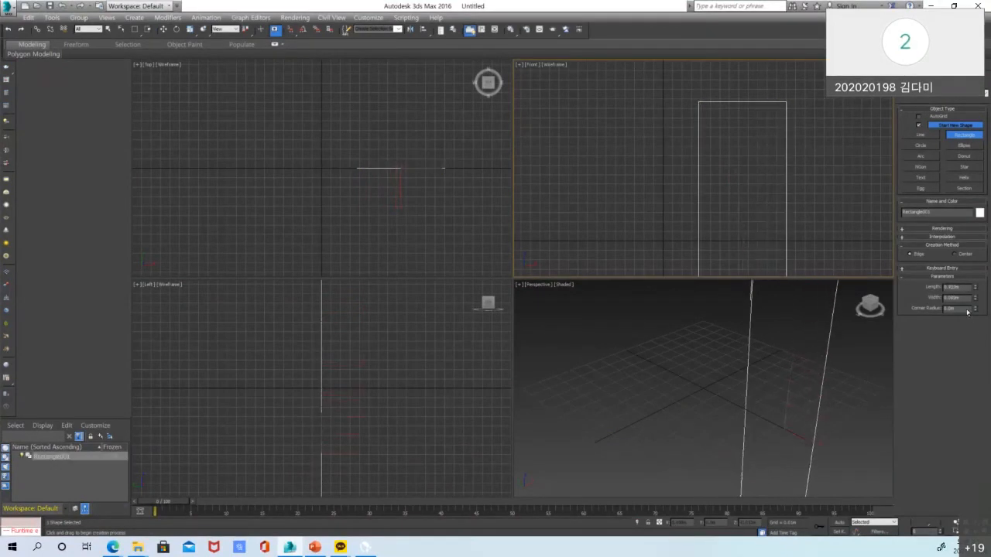
left_click_drag(949, 287, 980, 290)
type("5")
key("Return")
type("0.1")
key("Return")
scroll(730, 153, "down", 8)
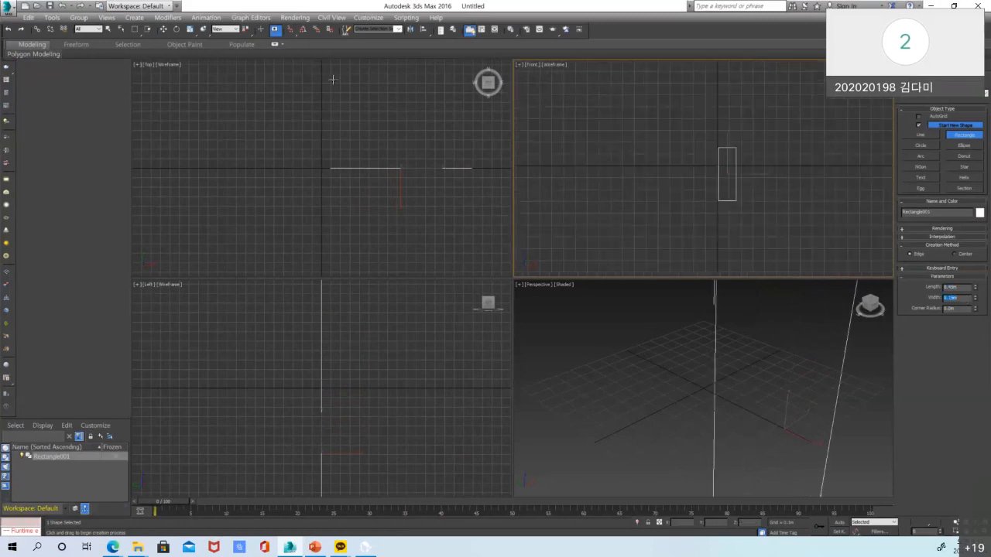
Move the rectangle so that it sits just above the horizontal ground axis in the Front view
left_click(162, 29)
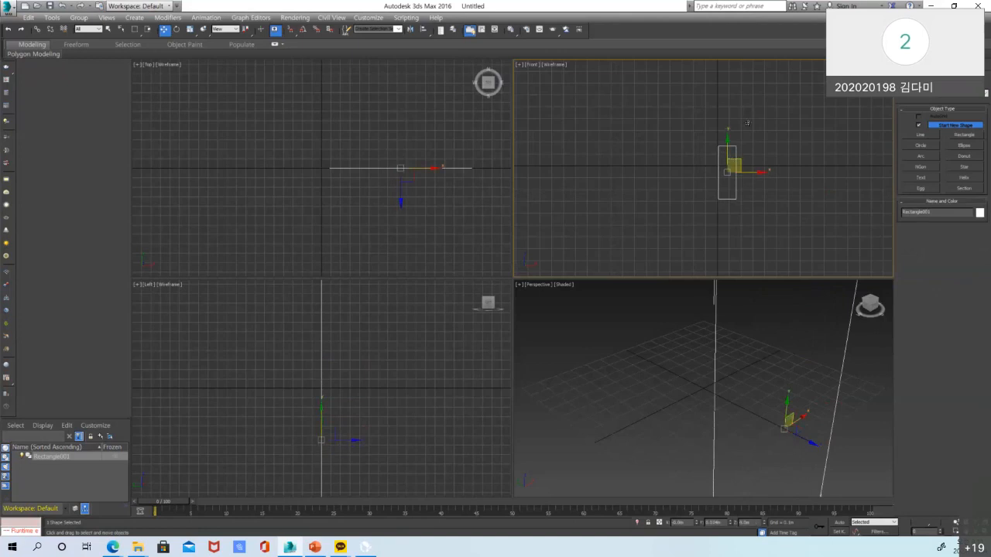
left_click_drag(732, 162, 753, 111)
middle_click_drag(797, 159, 784, 209)
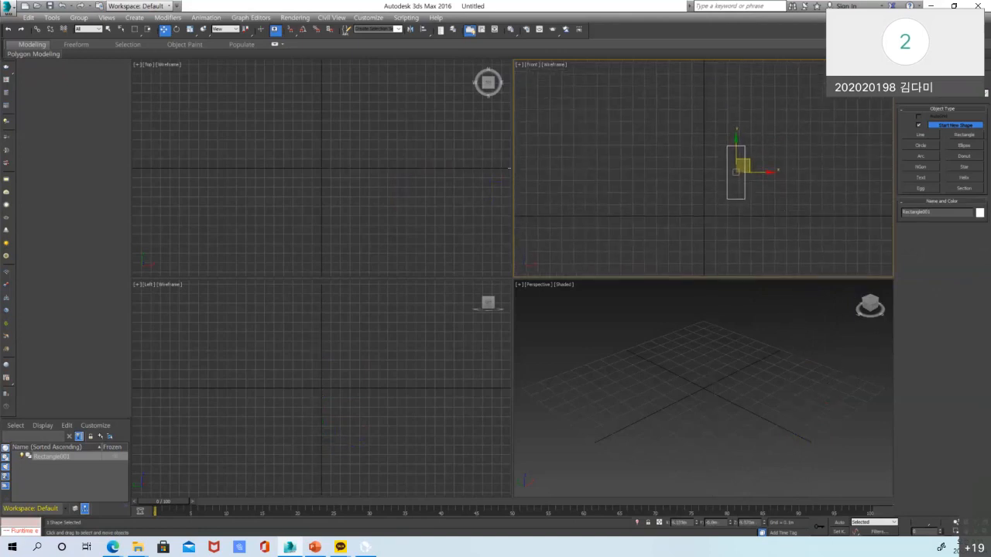
Draw a smaller upright rectangle beside the existing one in the Front view, across the vertical ground axis
left_click(919, 67)
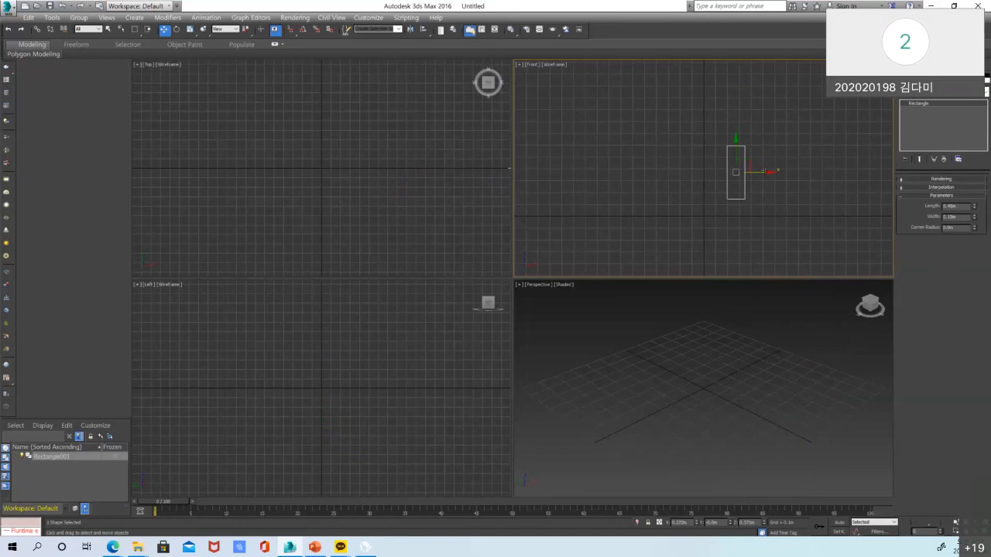
left_click(904, 68)
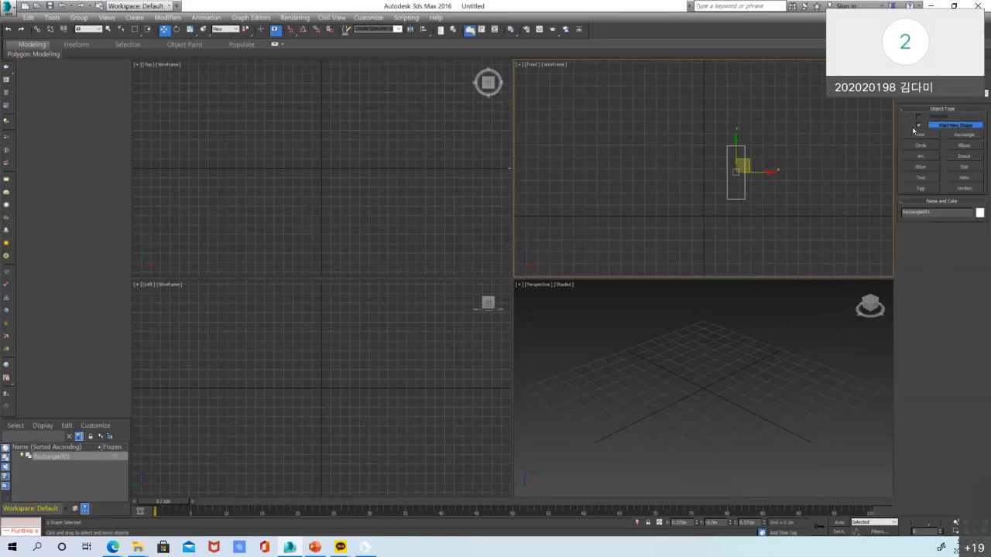
left_click(964, 135)
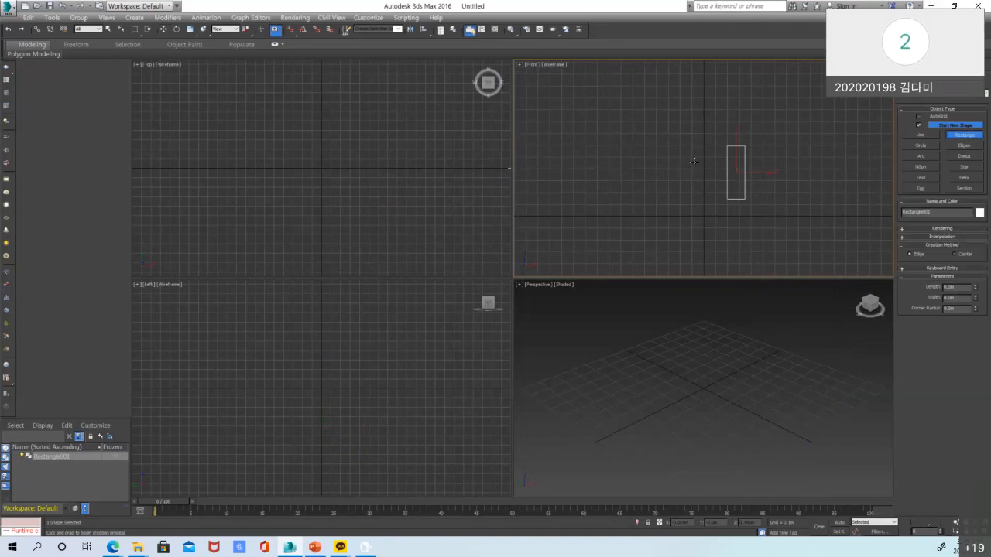
left_click_drag(693, 160, 707, 200)
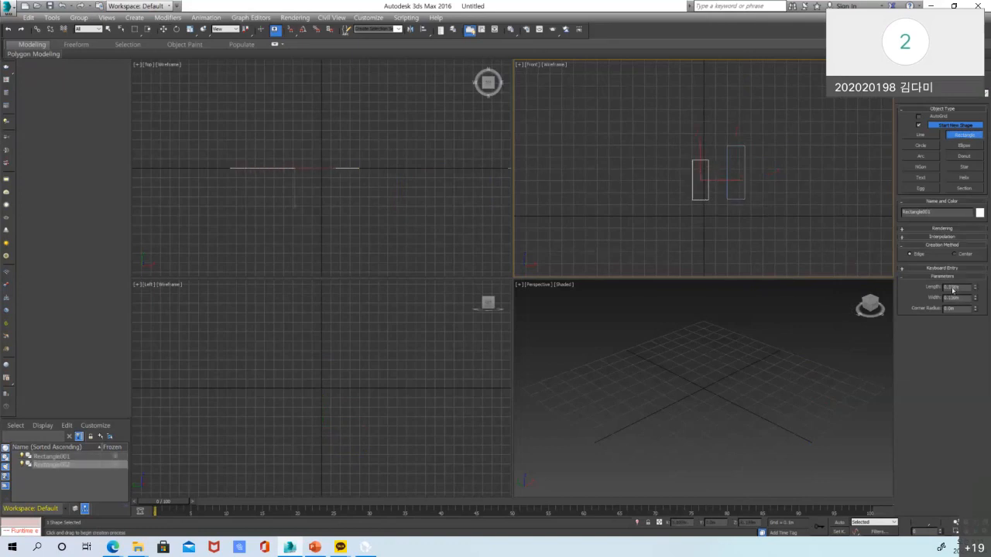
Set the new rectangle's length to 0.3 m and width to 0.12 m, and finish creating it
key("BackSpace")
key("Return")
left_click_drag(952, 298, 966, 299)
type("2")
key("Return")
scroll(756, 155, "up", 3)
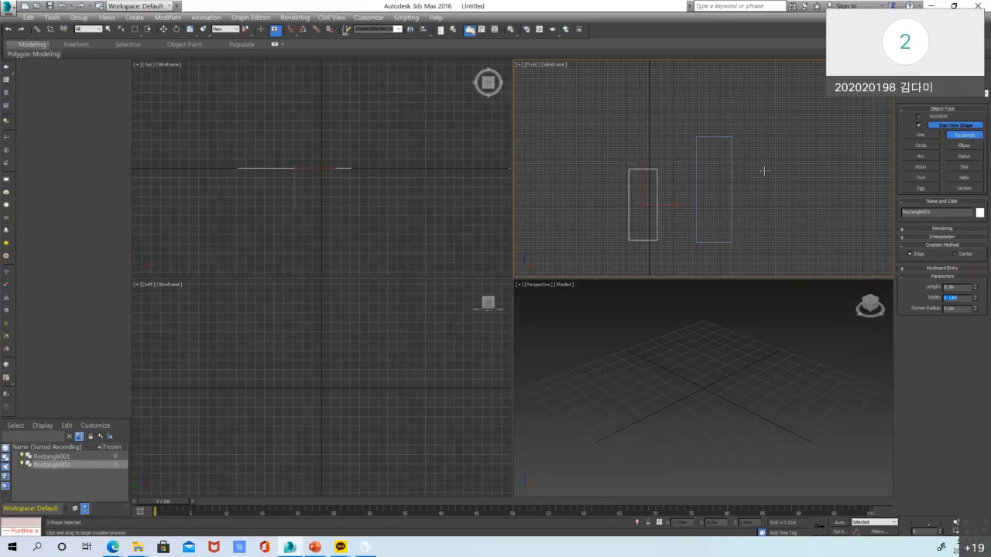
left_click(958, 288)
key("w")
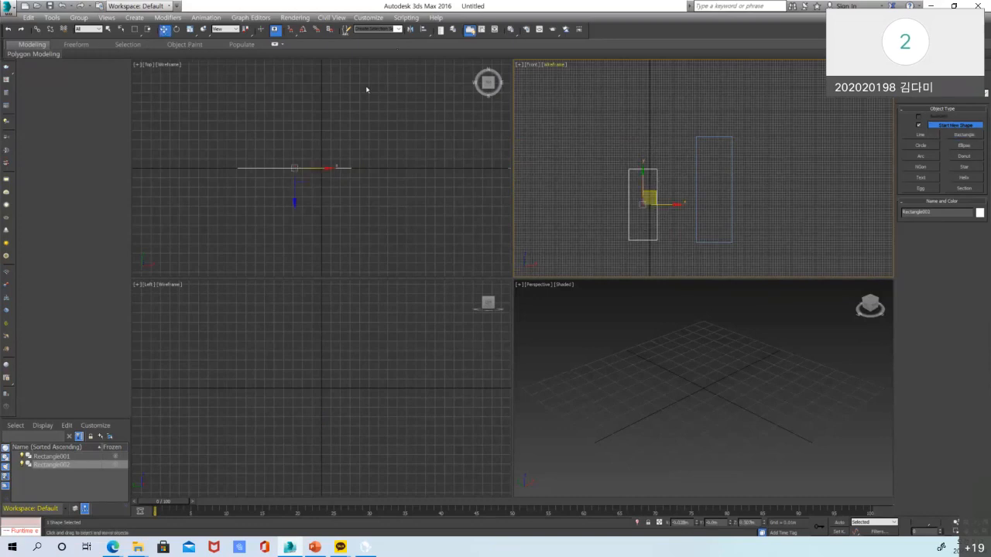
Select both rectangles in the Front view and convert them to editable splines
left_click(731, 164)
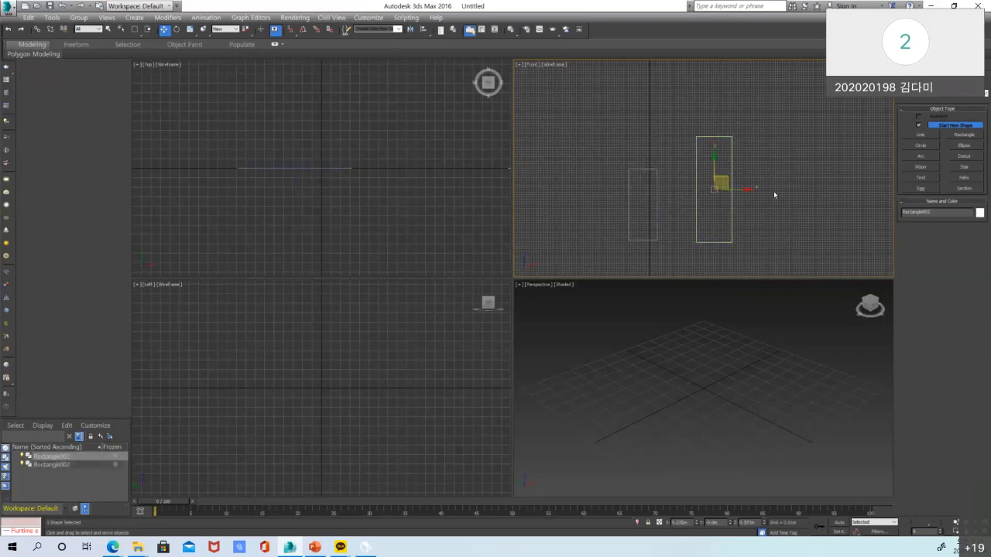
left_click(919, 69)
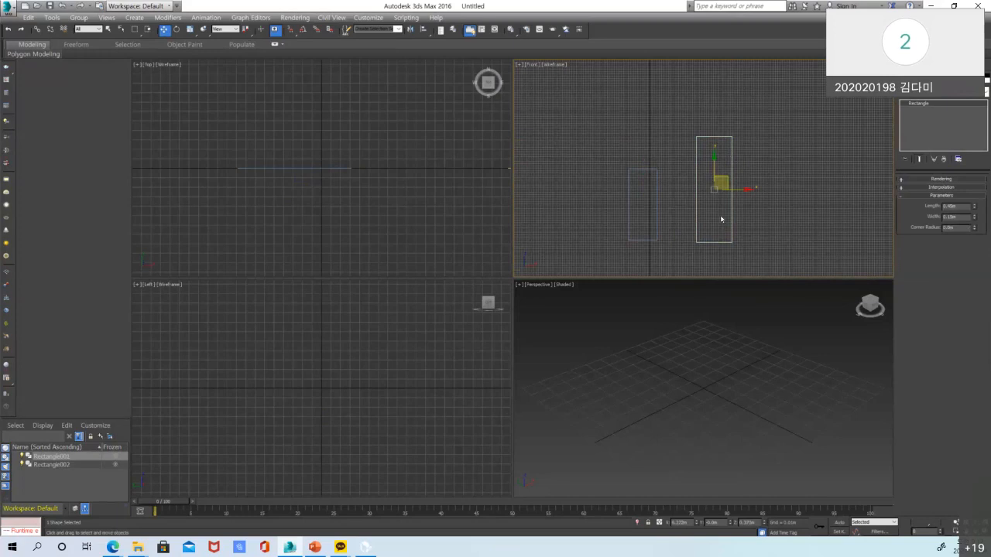
mouse_move(599, 257)
left_mouse_down()
mouse_move(772, 148)
mouse_move(780, 102)
mouse_move(589, 268)
left_mouse_up()
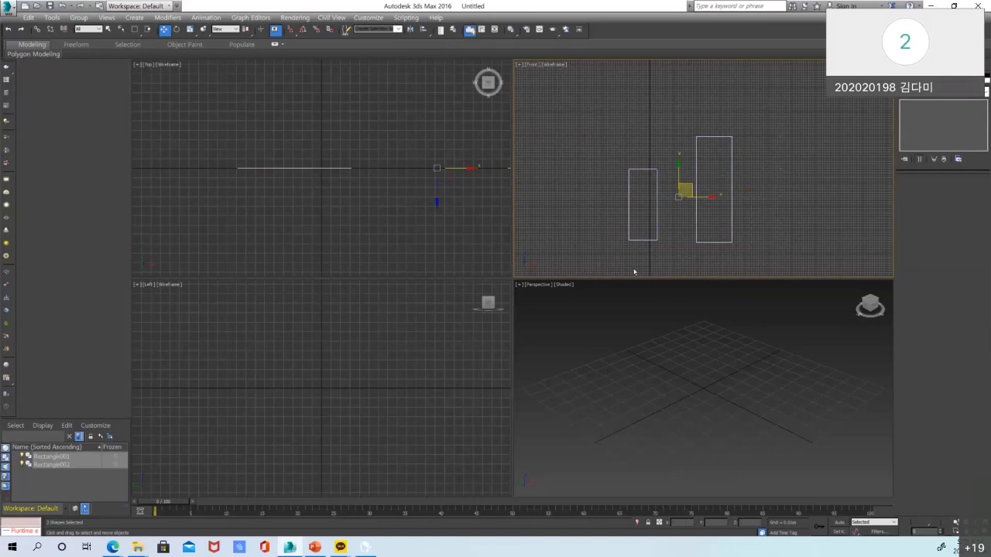
right_click(692, 186)
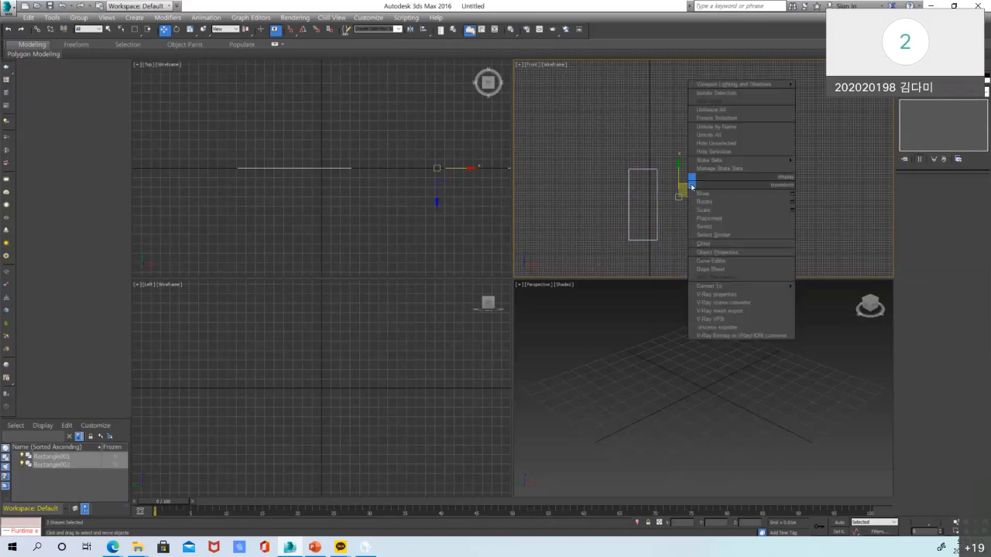
mouse_move(730, 288)
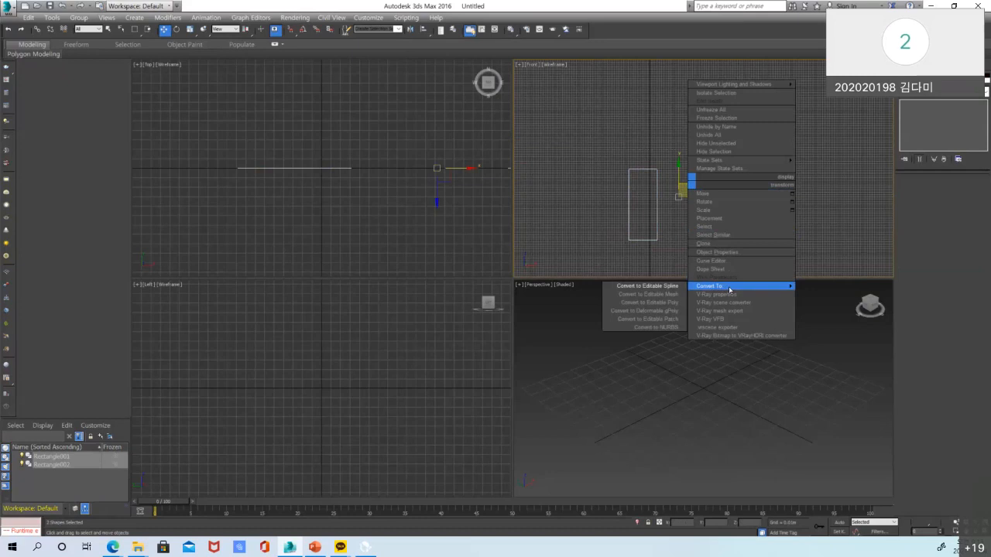
left_click(679, 285)
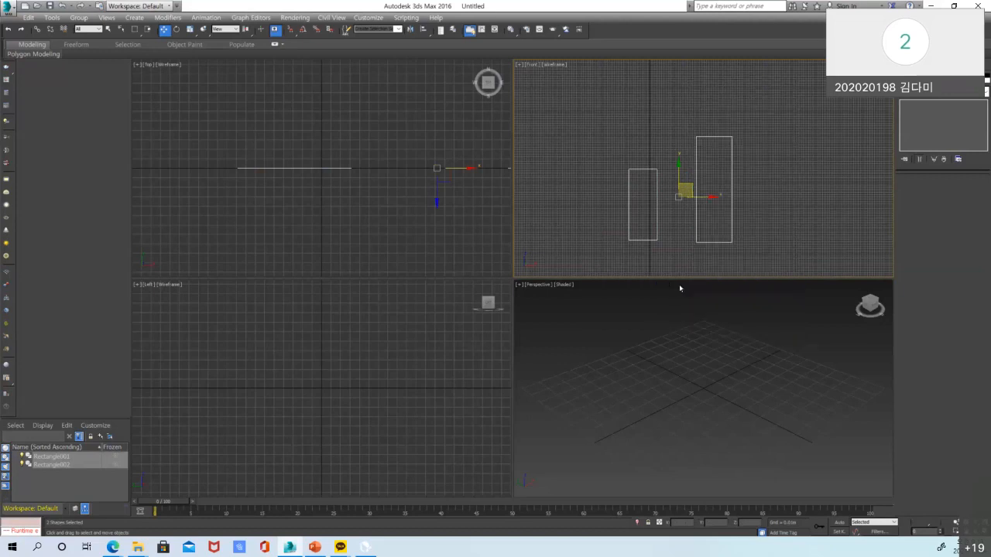
Enter vertex editing on the larger spline and shift its two top vertices left by about half its width
left_click(742, 230)
left_click(730, 214)
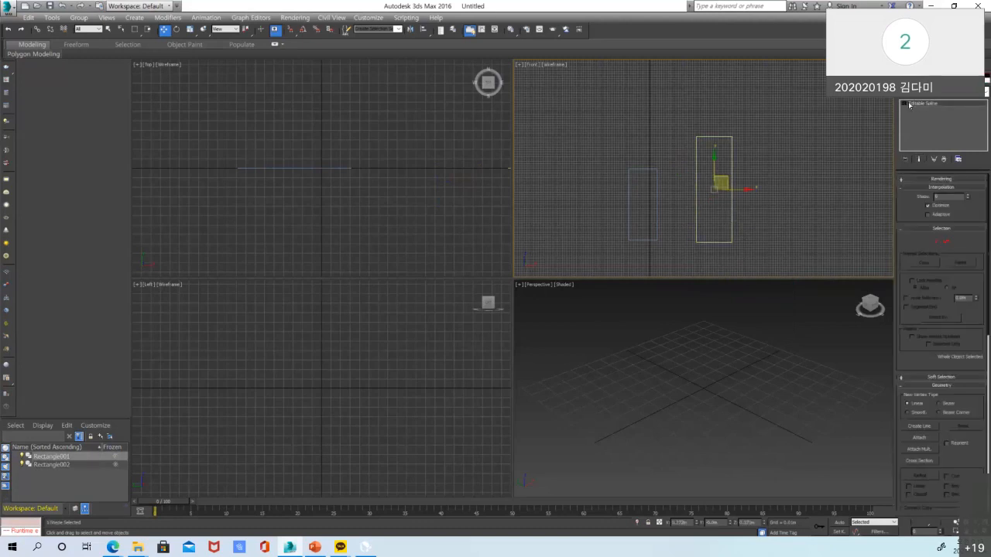
left_click(906, 104)
left_click(919, 111)
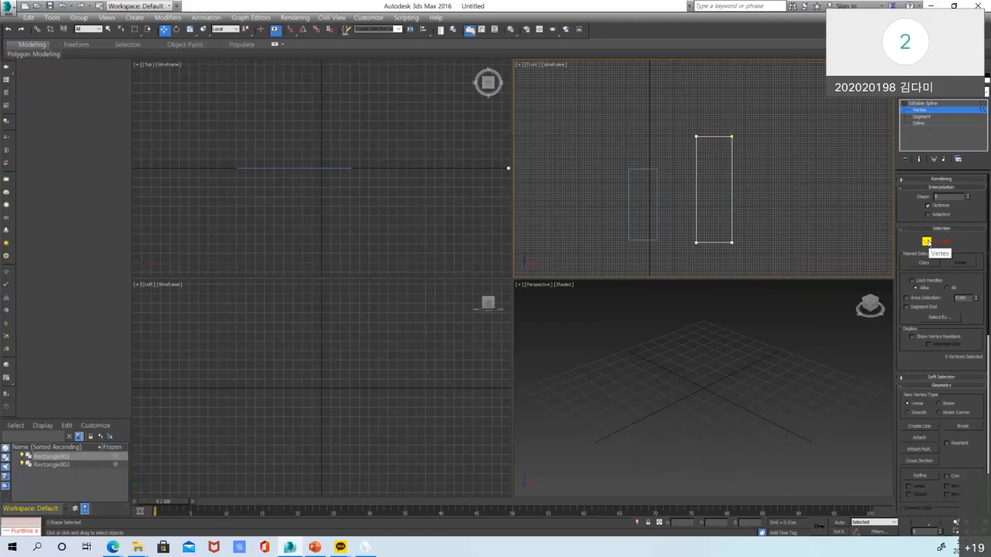
left_click_drag(791, 100, 672, 145)
left_click_drag(756, 136, 739, 138)
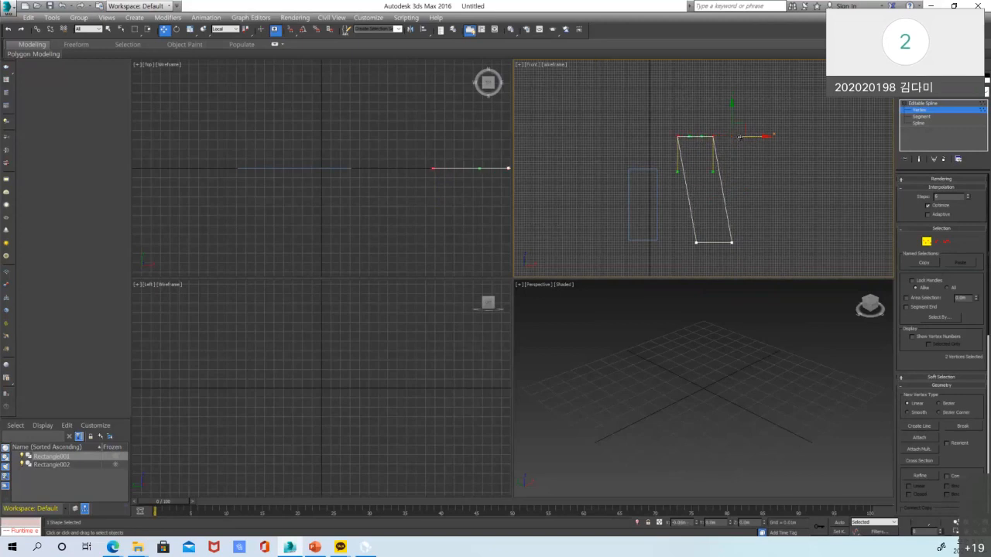
scroll(710, 161, "up", 3)
middle_click_drag(732, 141, 730, 125)
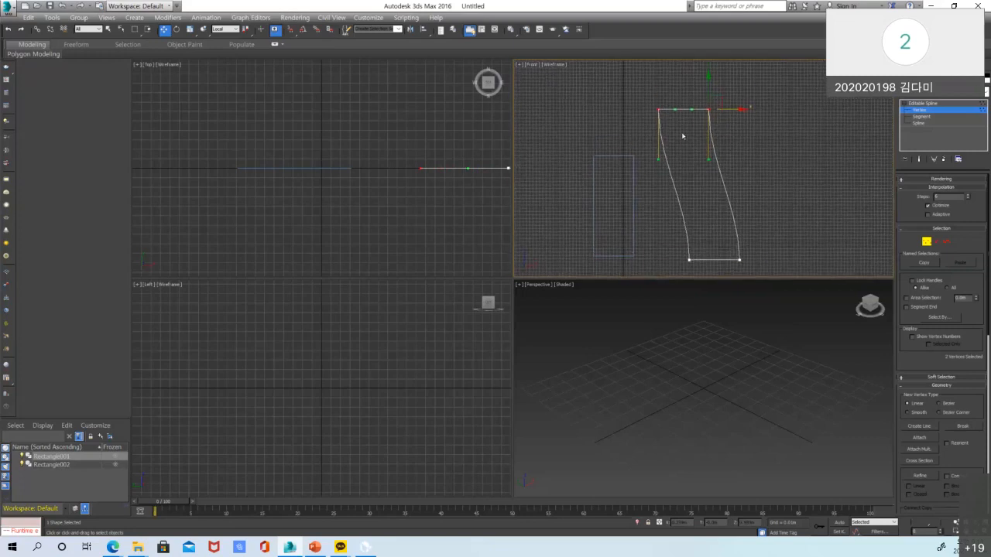
Convert the larger spline's two top vertices to Bezier and set its interpolation steps to 24
left_click(681, 135)
left_click_drag(713, 156, 734, 161)
left_click(659, 110)
right_click(655, 128)
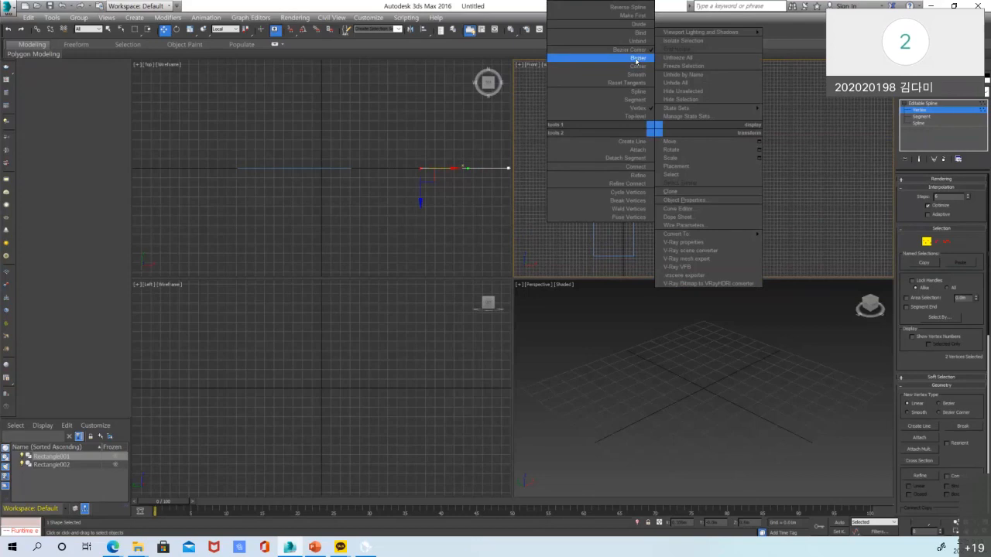
left_click(636, 59)
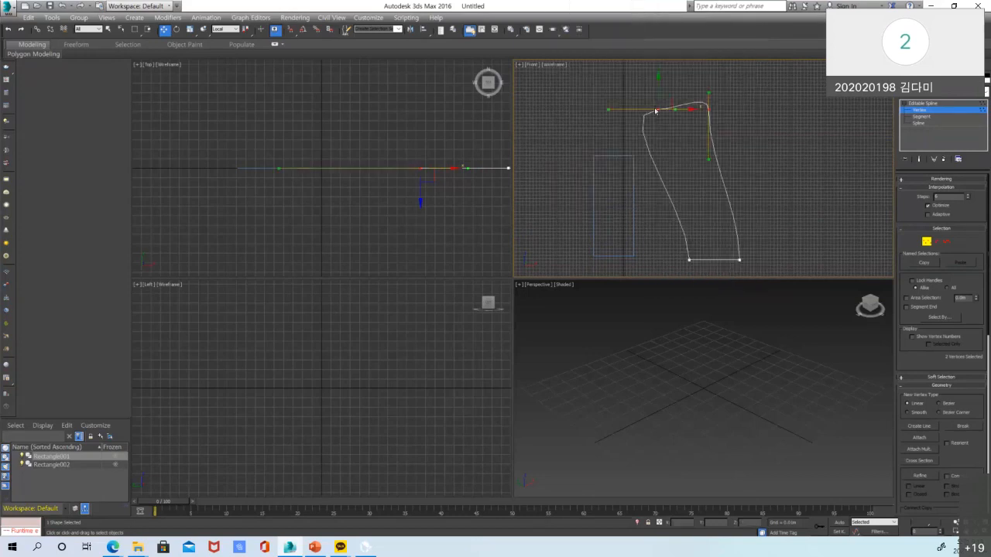
left_click(706, 107)
key("Return")
Tilt the tangent handle of the larger spline's upper left vertex to round the corner, and raise that vertex slightly
left_click(681, 134)
left_click(657, 109)
scroll(654, 104, "up", 5)
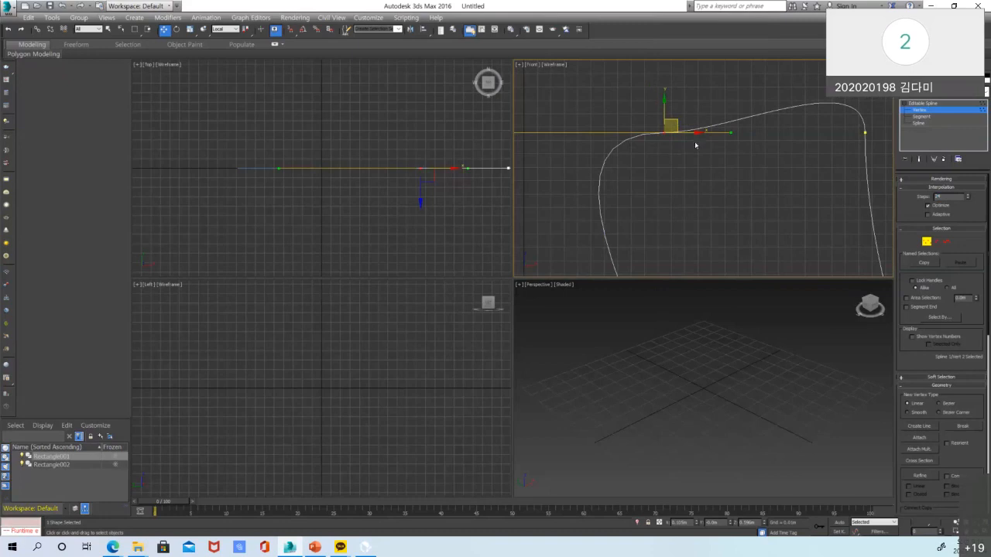
scroll(695, 145, "down", 4)
left_click_drag(612, 140, 646, 175)
left_click_drag(684, 103, 685, 98)
middle_click_drag(684, 98, 627, 87)
Nudge the larger spline's upper right vertex to the right and angle its lower tangent handle outward for a smooth shoulder
left_click(697, 127)
left_click_drag(724, 127, 730, 127)
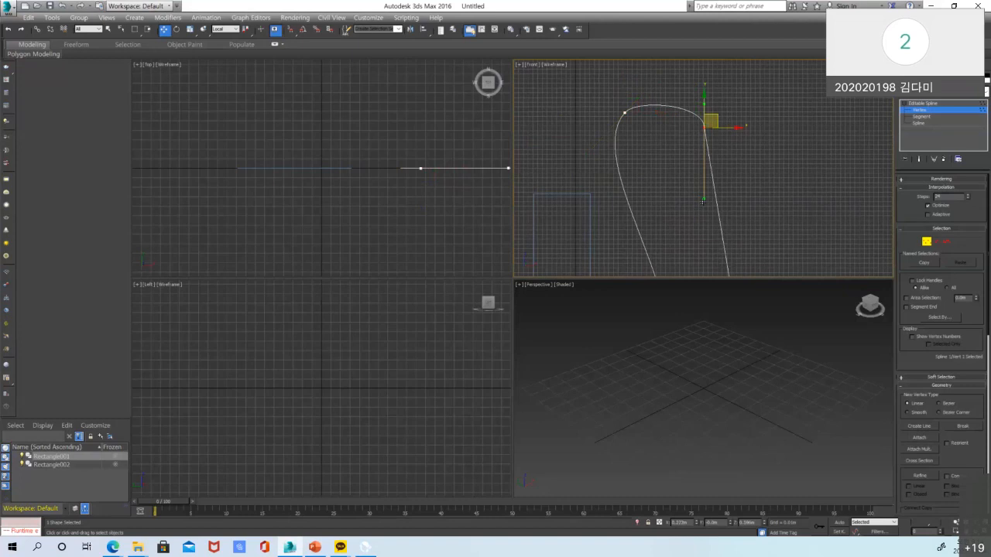
left_click_drag(703, 200, 729, 183)
scroll(757, 217, "down", 2)
scroll(734, 188, "up", 4)
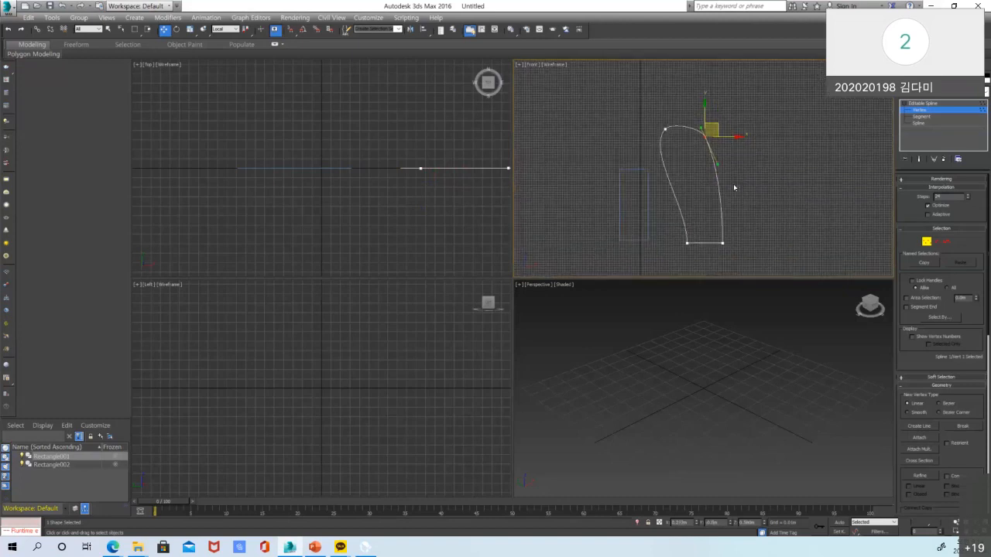
Angle the lower left vertex's upper tangent handle outward and adjust the lower right vertex's upper handle to straighten the sides
left_click(656, 243)
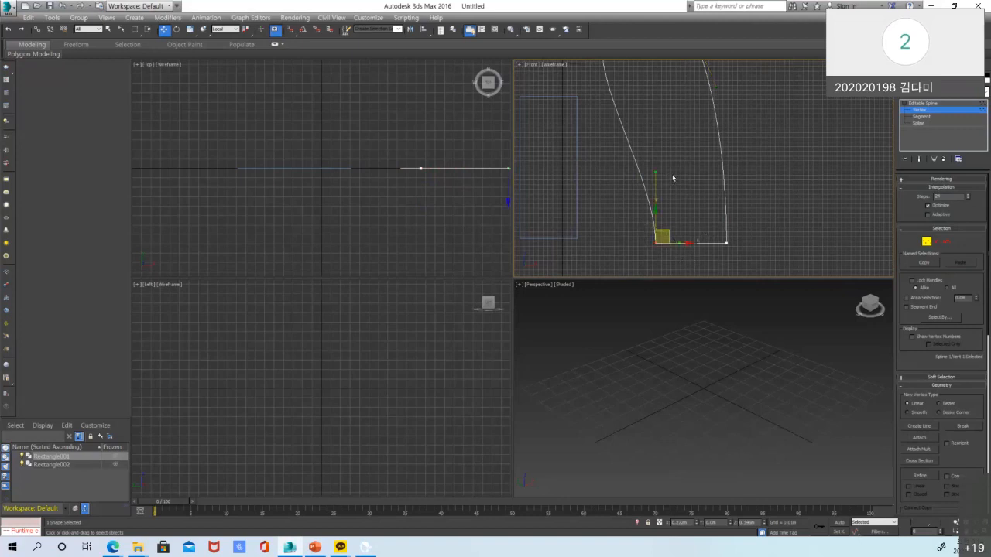
left_click(655, 242)
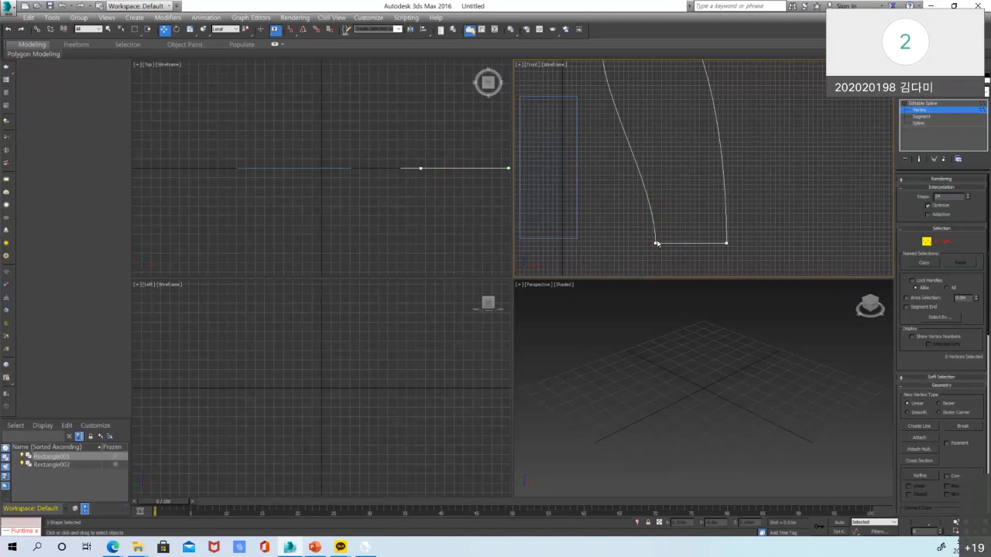
right_click(654, 242)
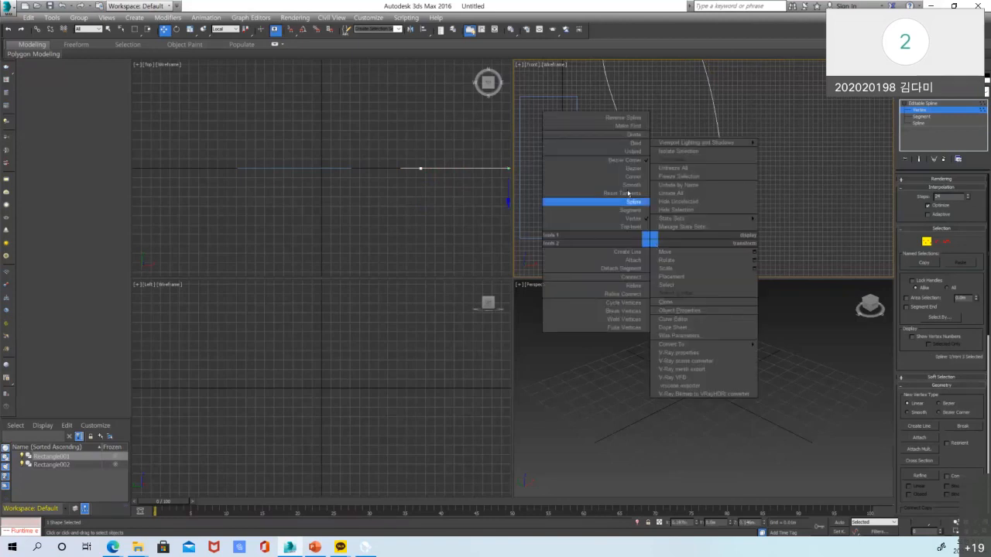
left_click(773, 174)
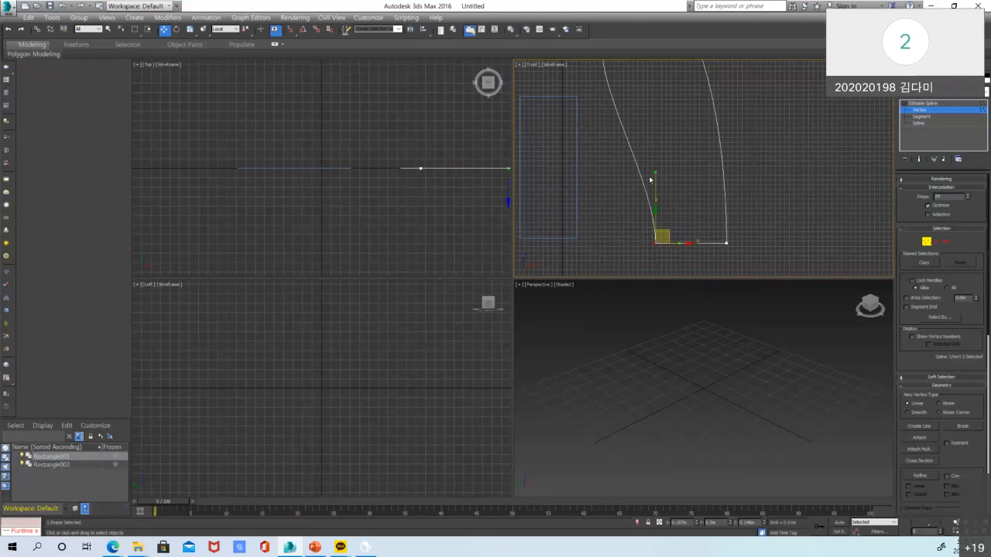
left_click_drag(655, 172, 628, 172)
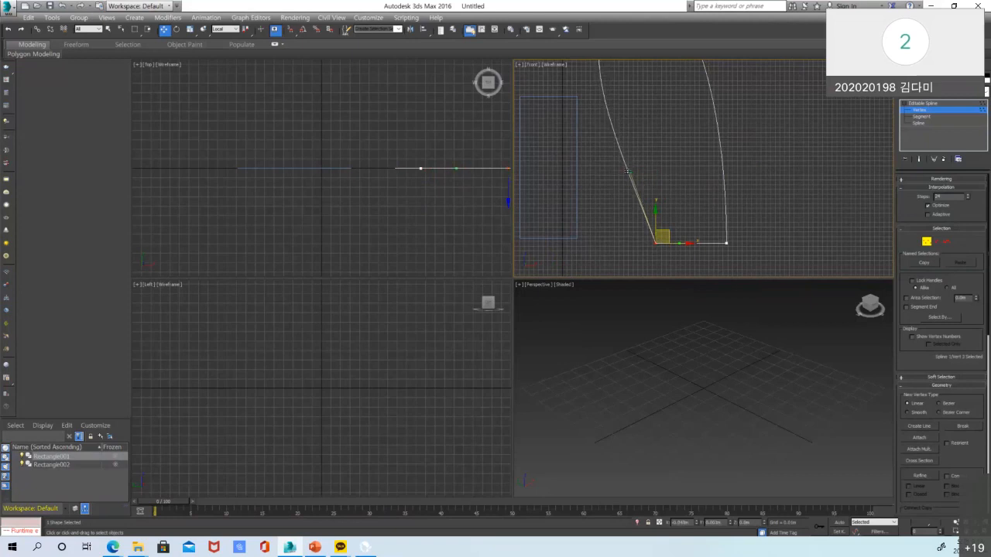
left_click_drag(755, 225, 689, 274)
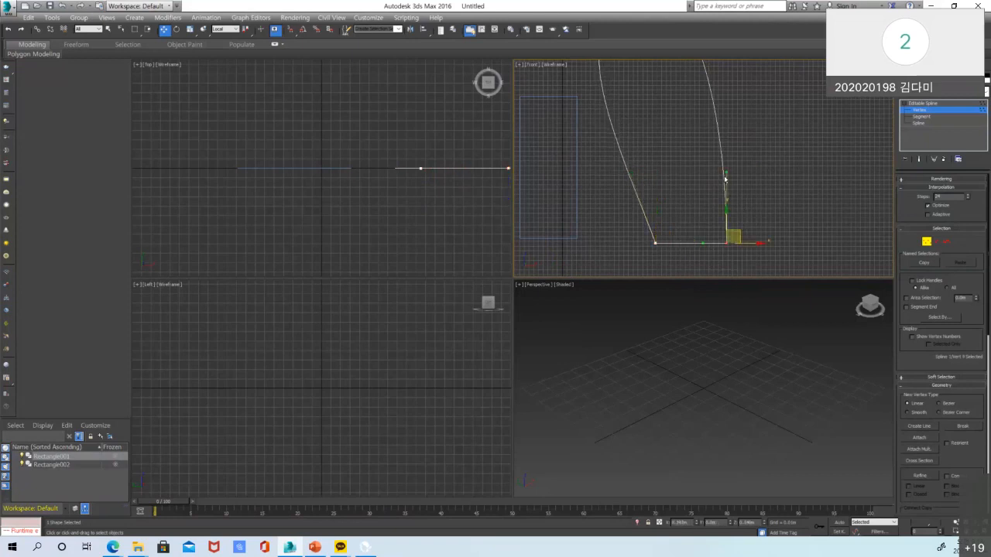
mouse_move(726, 172)
left_mouse_down()
mouse_move(711, 170)
mouse_move(743, 182)
mouse_move(726, 182)
left_mouse_up()
scroll(735, 234, "down", 5)
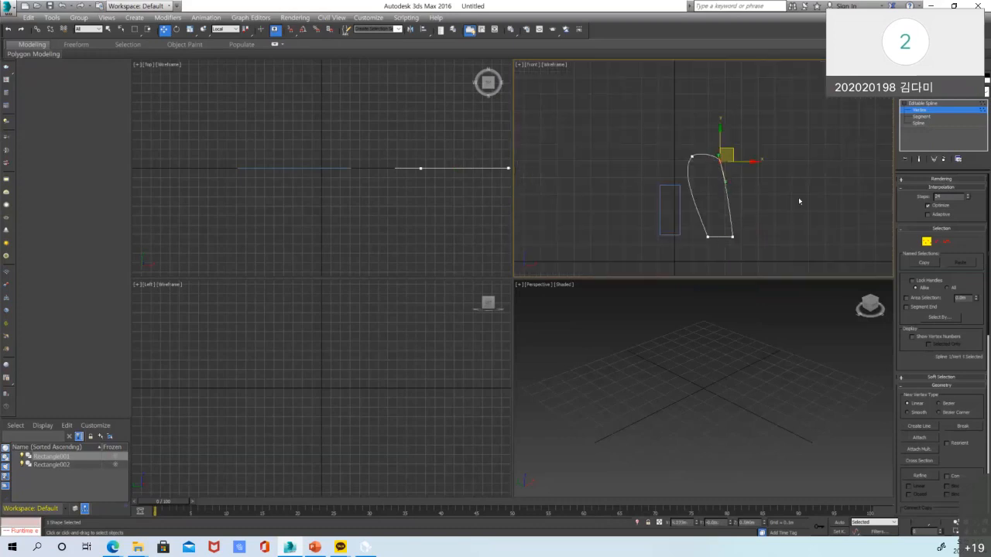
Leave the larger spline's vertex editing, then convert the smaller rectangle's two top vertices to Bezier
left_click(926, 240)
scroll(662, 244, "up", 2)
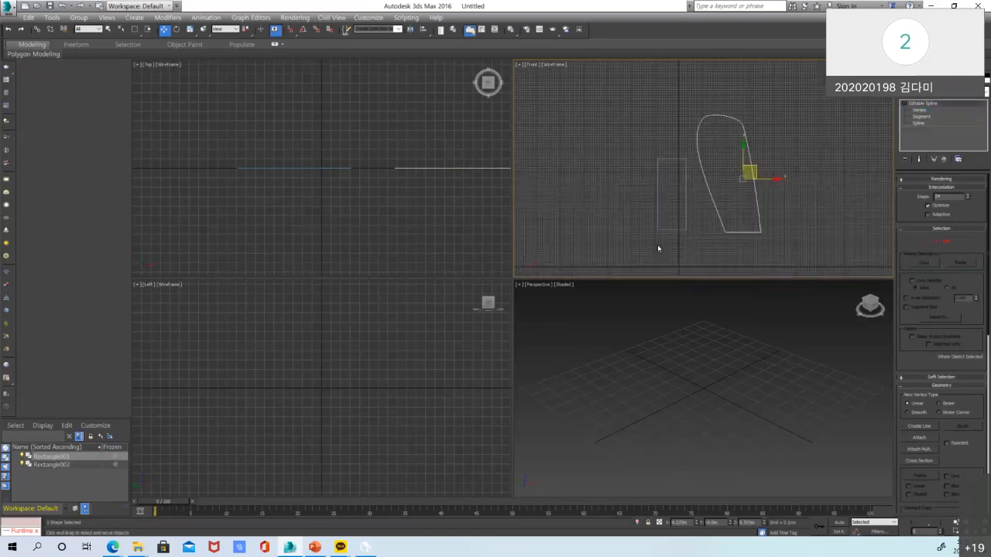
scroll(731, 244, "up", 2)
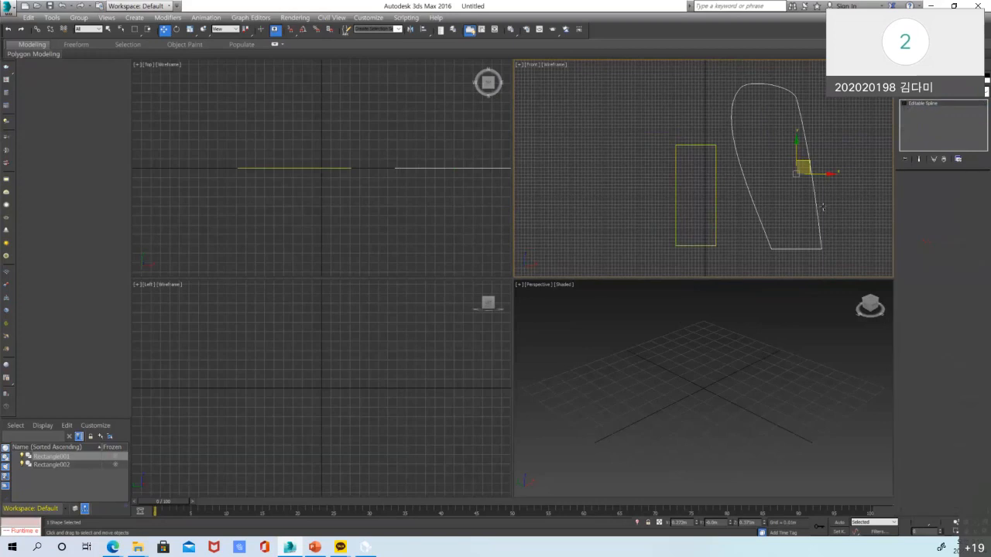
left_click(716, 221)
left_click(926, 241)
left_click_drag(625, 122, 728, 168)
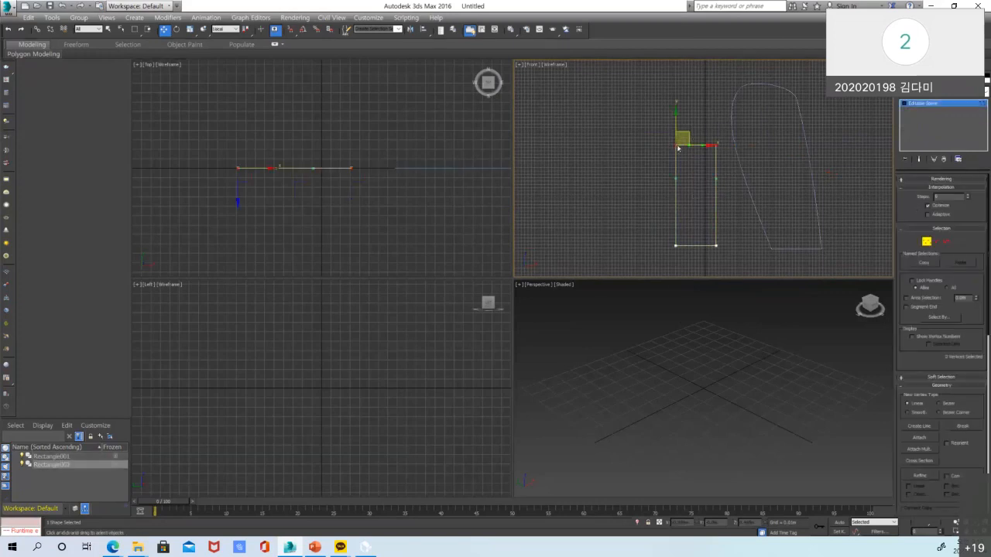
right_click(674, 142)
left_click(658, 70)
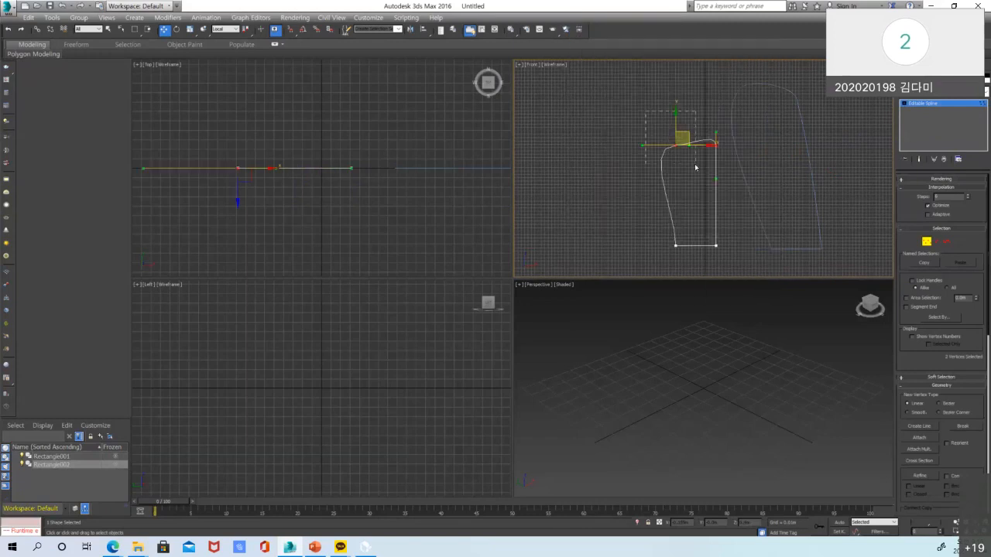
Shift both top vertices of the smaller spline to the left so the profile leans
left_click_drag(699, 144, 693, 145)
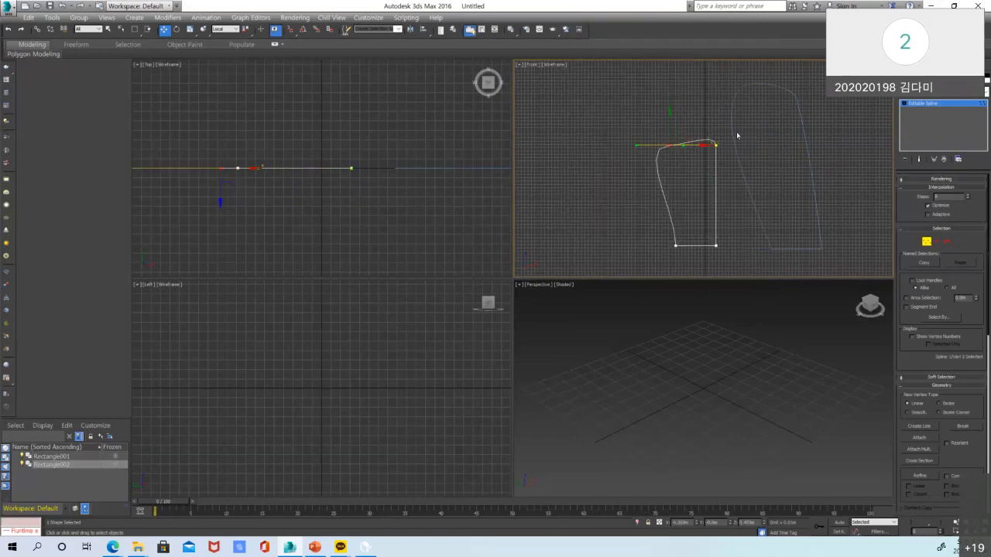
left_click_drag(627, 157, 627, 156)
mouse_move(735, 145)
left_mouse_down()
mouse_move(711, 145)
mouse_move(724, 145)
left_mouse_up()
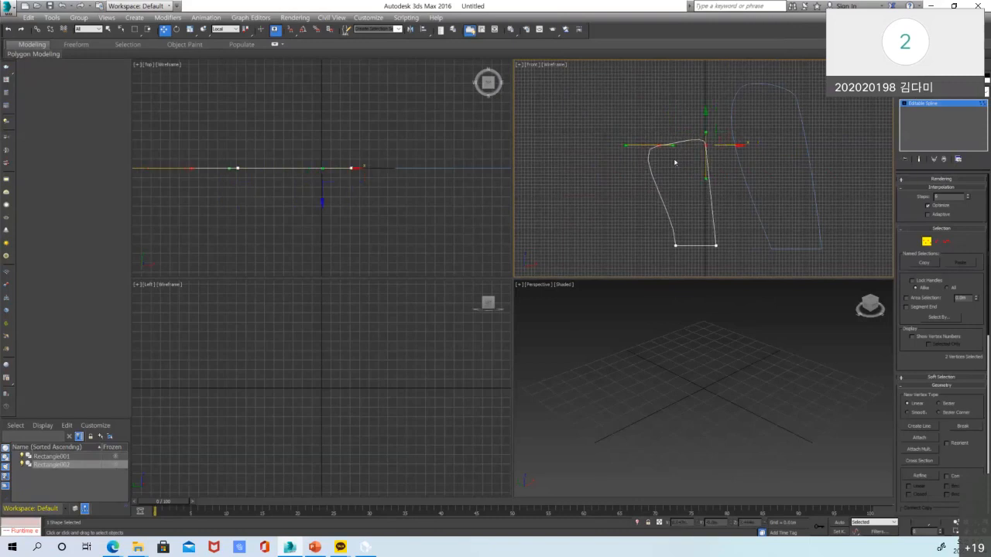
Tilt the smaller spline's upper left tangent handle down to round the corner, and raise that vertex slightly
left_click(660, 142)
scroll(649, 143, "up", 2)
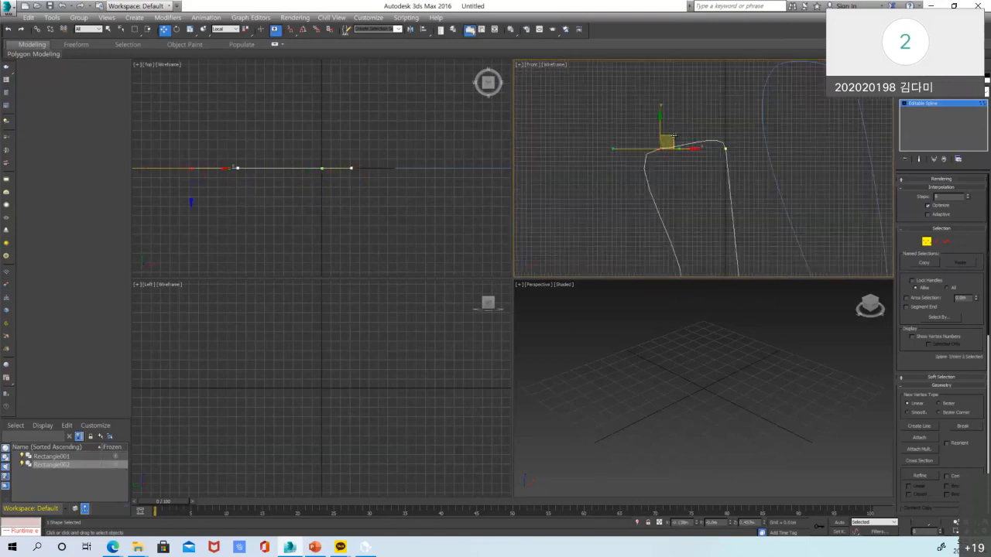
left_click_drag(611, 148, 637, 169)
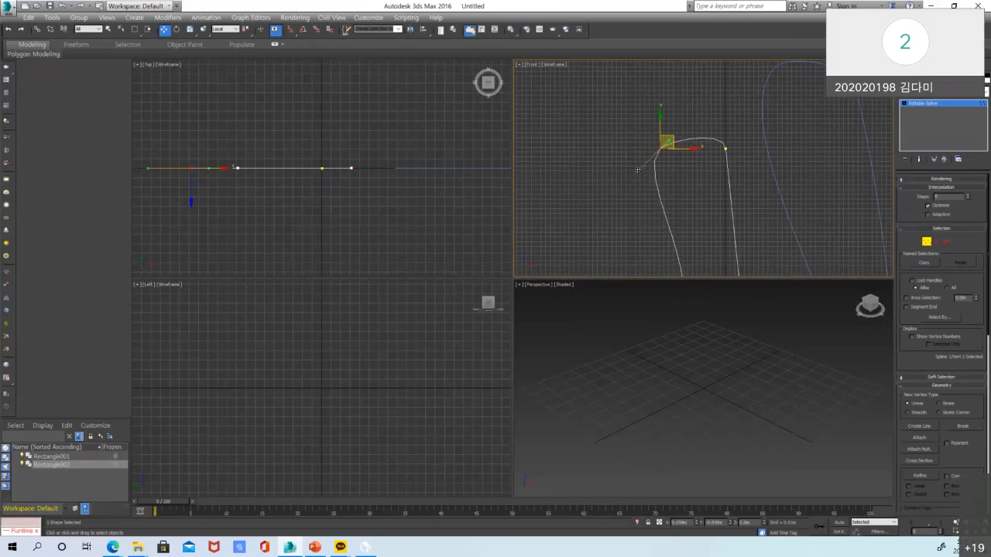
left_click_drag(659, 125, 659, 111)
Angle the lower tangent handle of the smaller spline's upper right vertex outward to smooth the shoulder
left_click(726, 148)
scroll(721, 152, "down", 2)
left_click(724, 138)
left_click_drag(713, 178, 719, 177)
Angle the upper tangent handles of the smaller spline's two bottom vertices to the left to straighten its sides
left_click(722, 245)
scroll(717, 253, "up", 3)
left_click_drag(727, 172, 722, 170)
left_click_drag(634, 228, 629, 215)
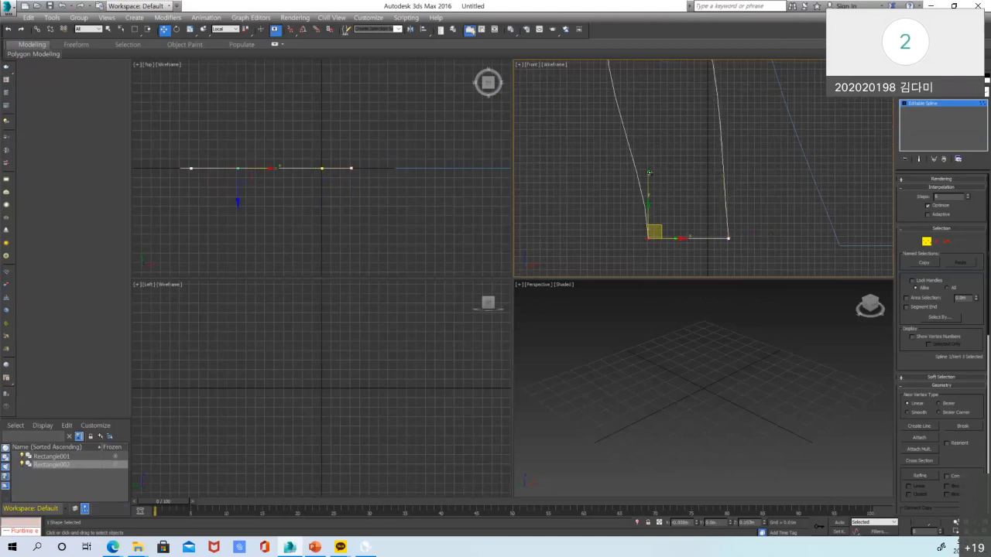
left_click_drag(648, 173, 638, 172)
scroll(651, 251, "down", 5)
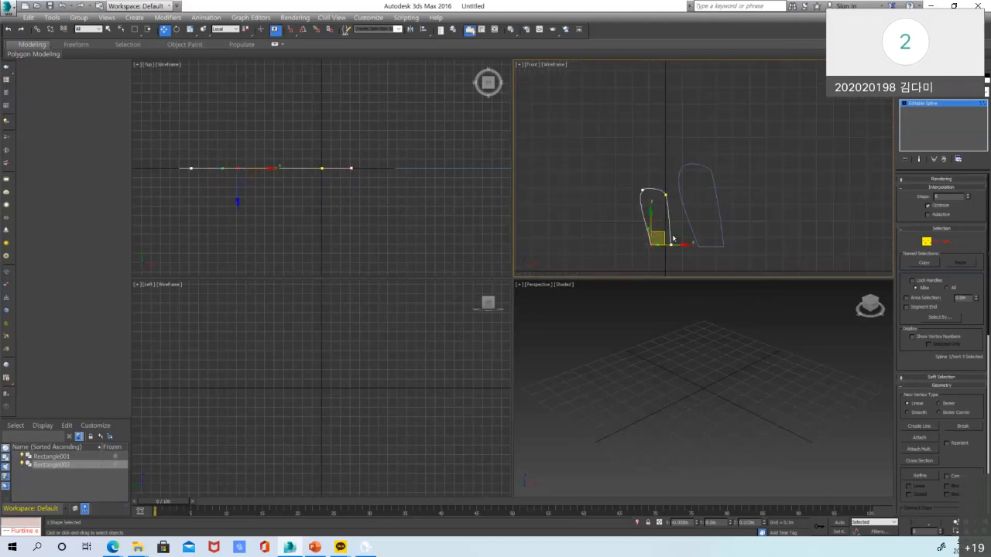
Nudge the smaller spline's two top vertices slightly left to refine the rounded top, and leave vertex editing
scroll(673, 239, "up", 3)
left_click(631, 169)
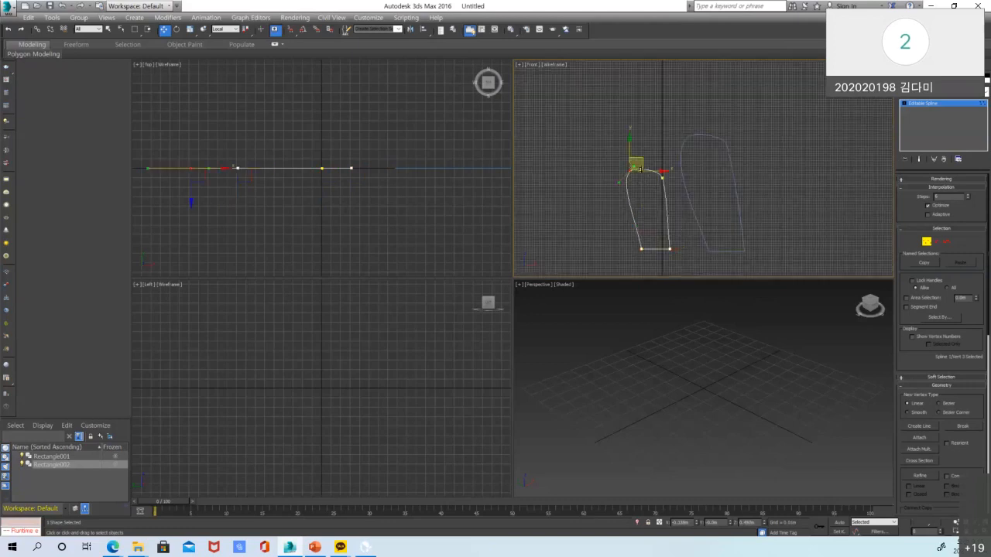
left_click_drag(643, 161, 641, 160)
left_click(663, 178)
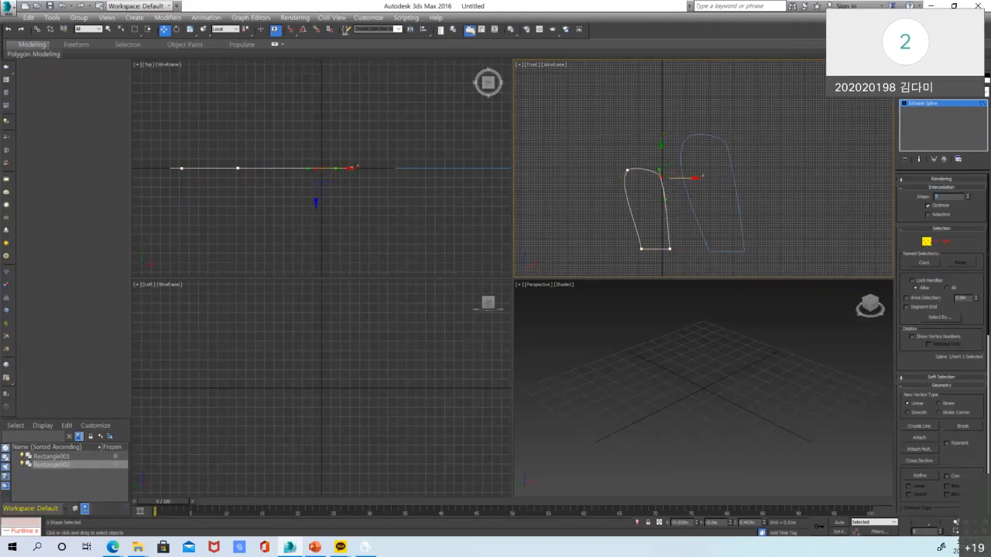
left_click(928, 243)
left_click(778, 179)
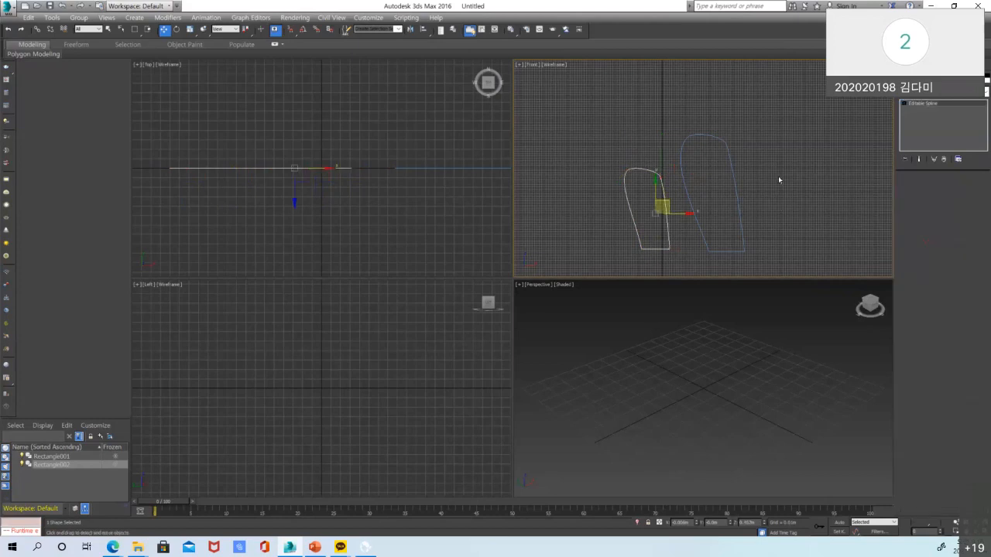
Select both curved profiles in the Front view and assign them a dark red object color
left_click_drag(784, 263, 571, 86)
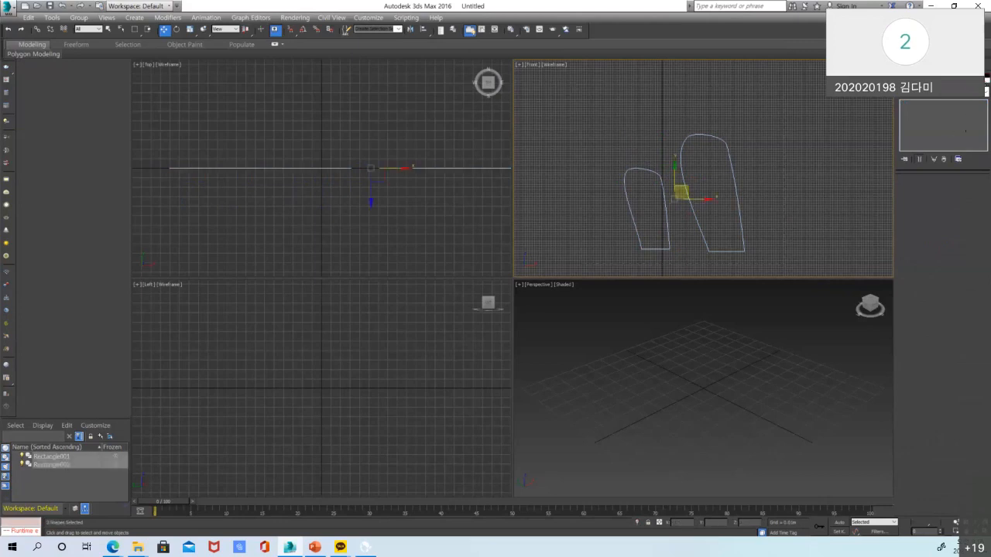
left_click(987, 79)
left_click(708, 190)
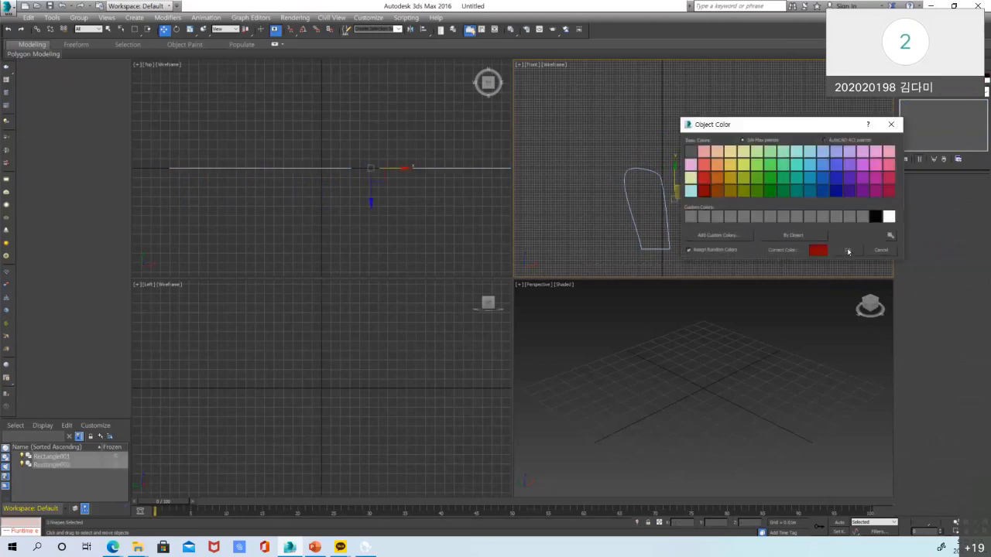
left_click(847, 251)
left_click(597, 94)
left_click(552, 66)
left_click(735, 92)
left_click_drag(598, 199, 596, 195)
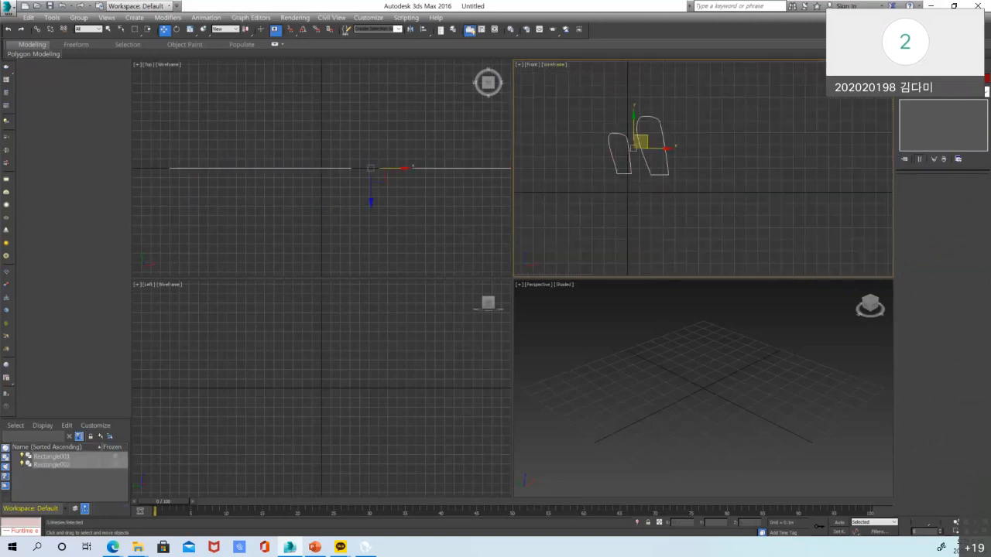
Change the object color of both profiles to light yellow-orange and deselect them
left_click(987, 79)
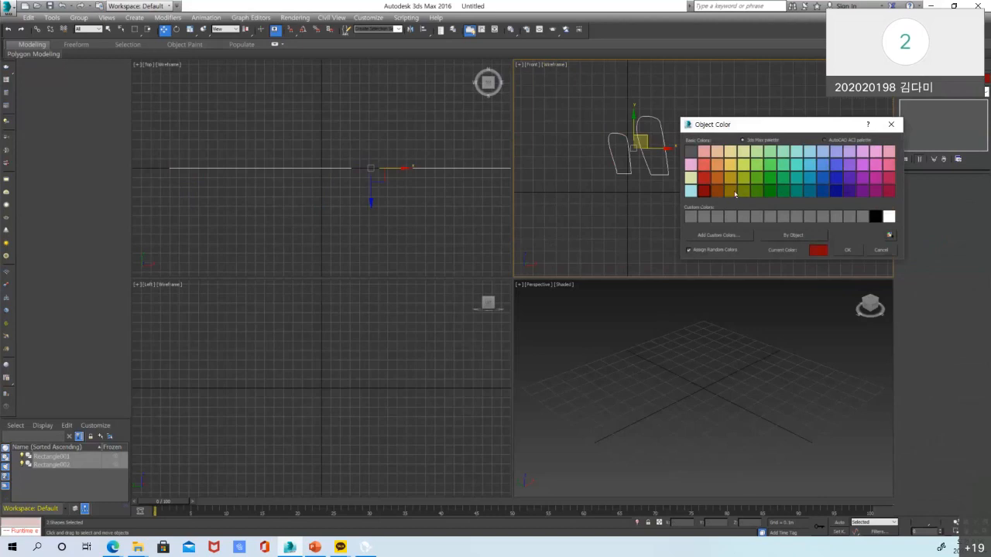
left_click(730, 165)
left_click(847, 250)
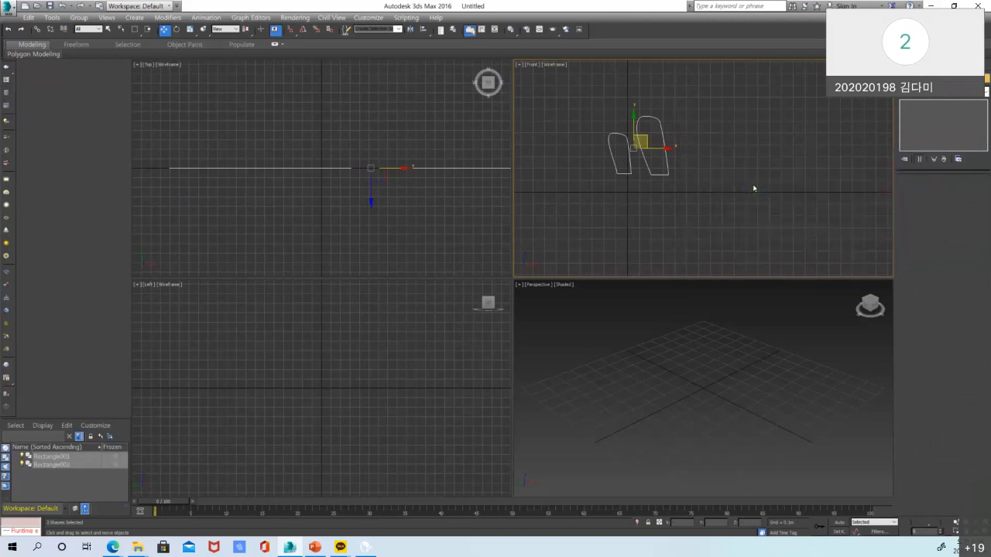
left_click(752, 185)
Draw a rectangle about 0.73 m wide in the Top view, just below the two profiles
scroll(342, 121, "down", 2)
scroll(344, 125, "down", 4)
middle_click_drag(397, 164, 363, 158)
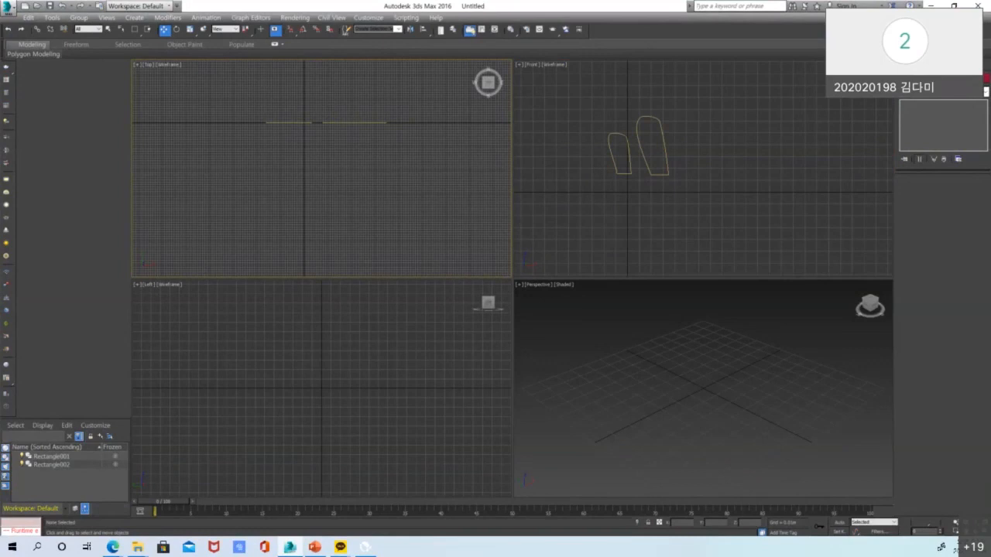
left_click(905, 66)
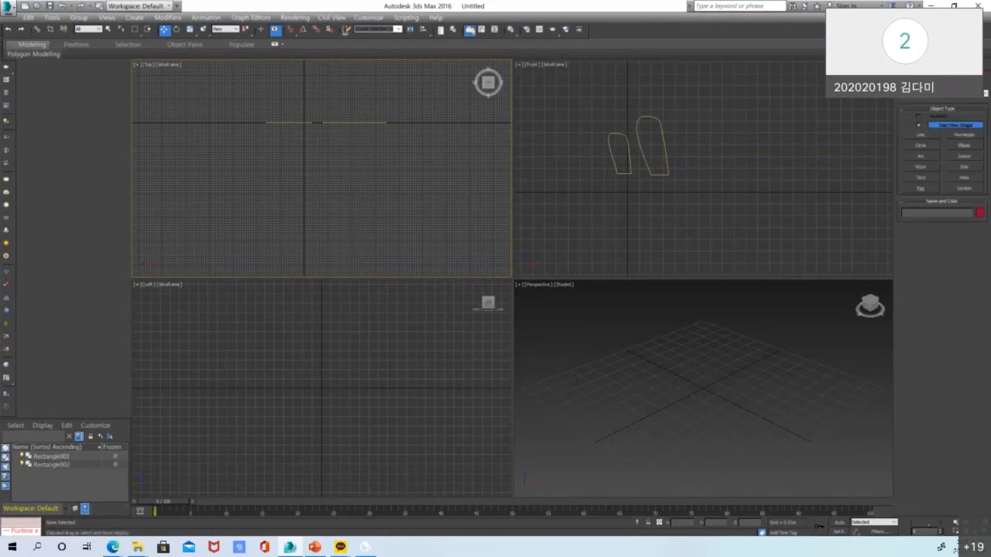
left_click(967, 137)
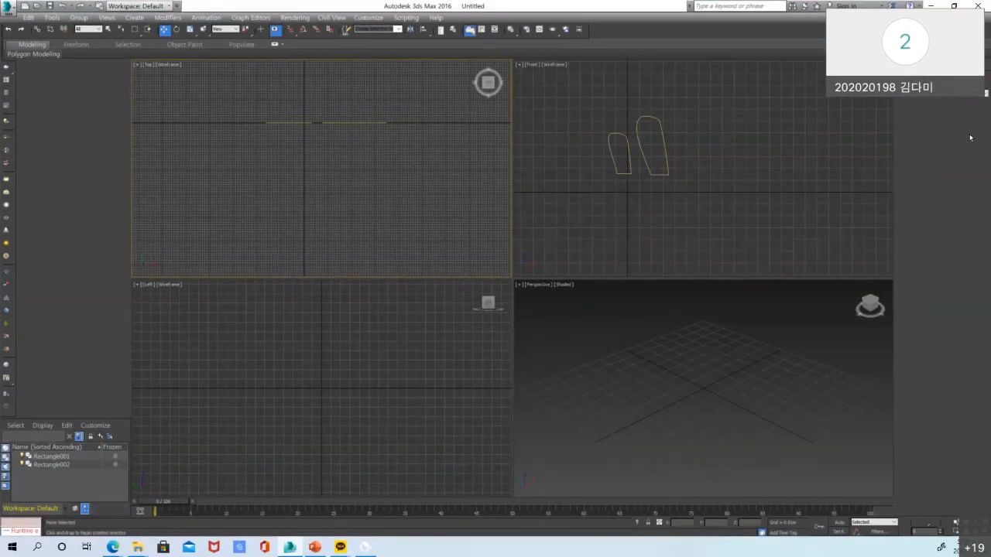
scroll(297, 113, "down", 1)
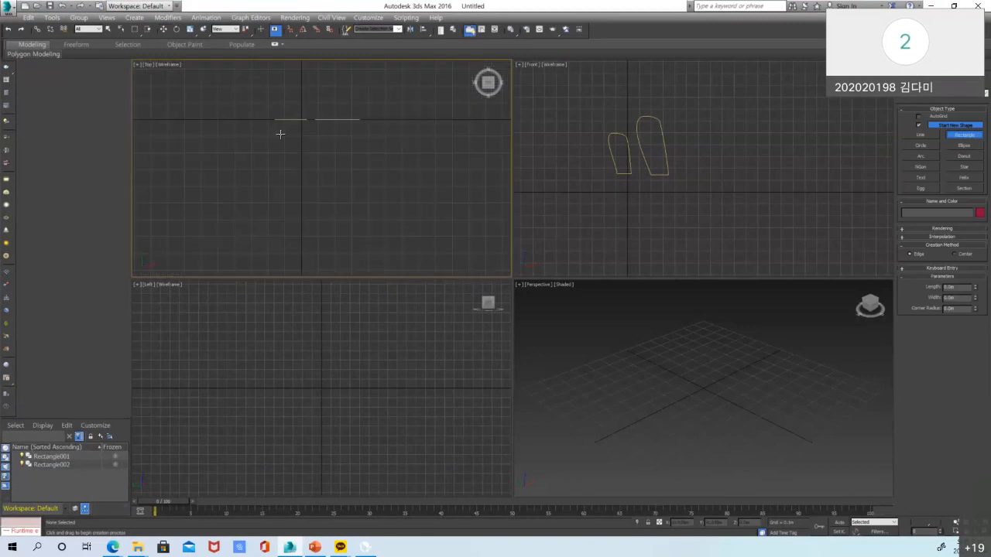
left_click_drag(277, 138, 399, 256)
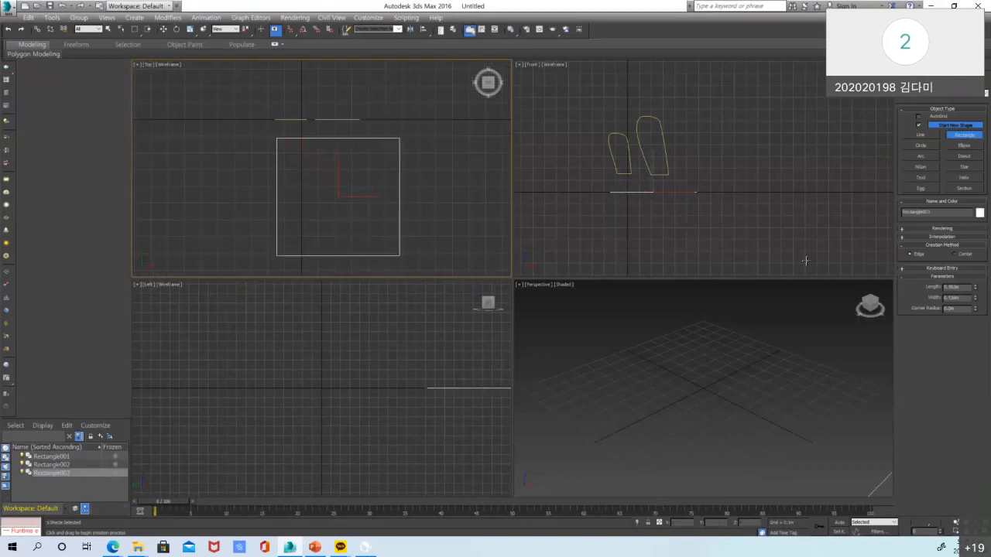
Set the new rectangle's length and width to 0.65 m each
left_click(967, 287)
type("8")
key("Tab")
type("0.65")
key("Return")
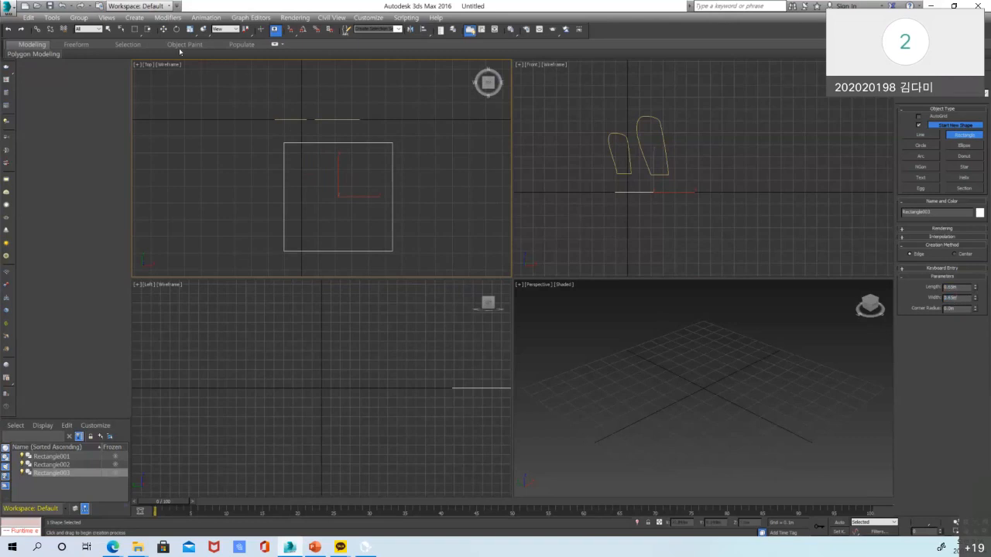
Maximize the Top view with the new square selected, and hide the view's grid
left_click(163, 29)
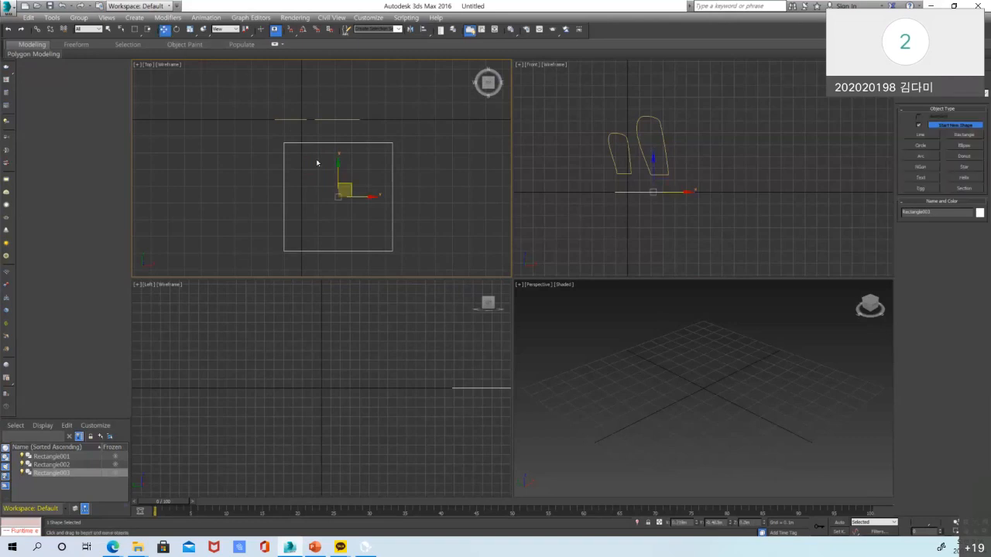
left_click(398, 214)
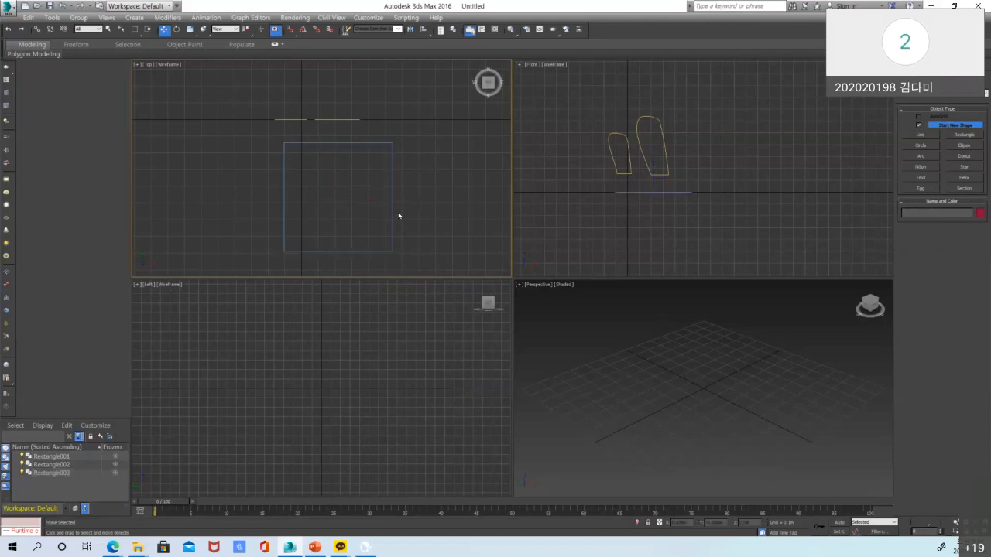
left_click(394, 209)
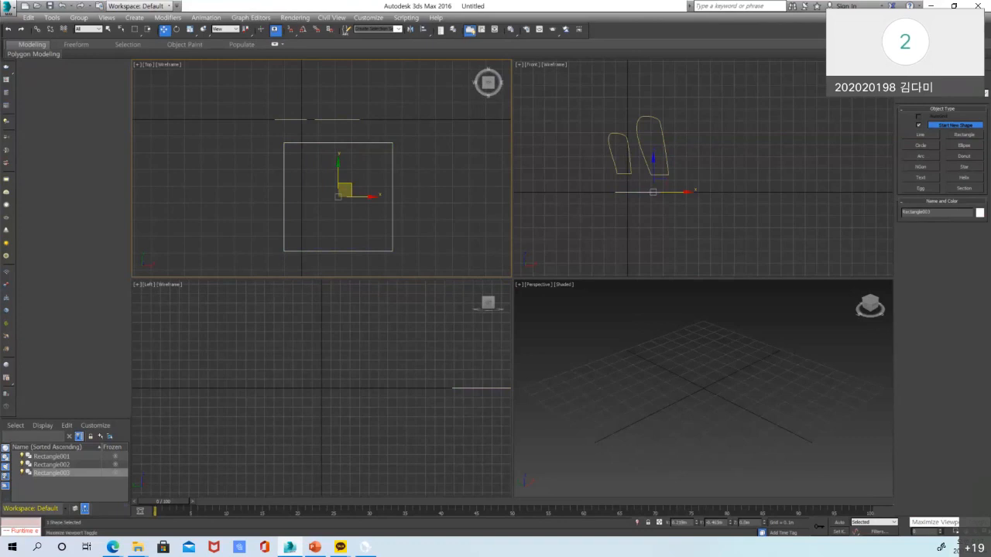
key("alt+w")
key("alt+w")
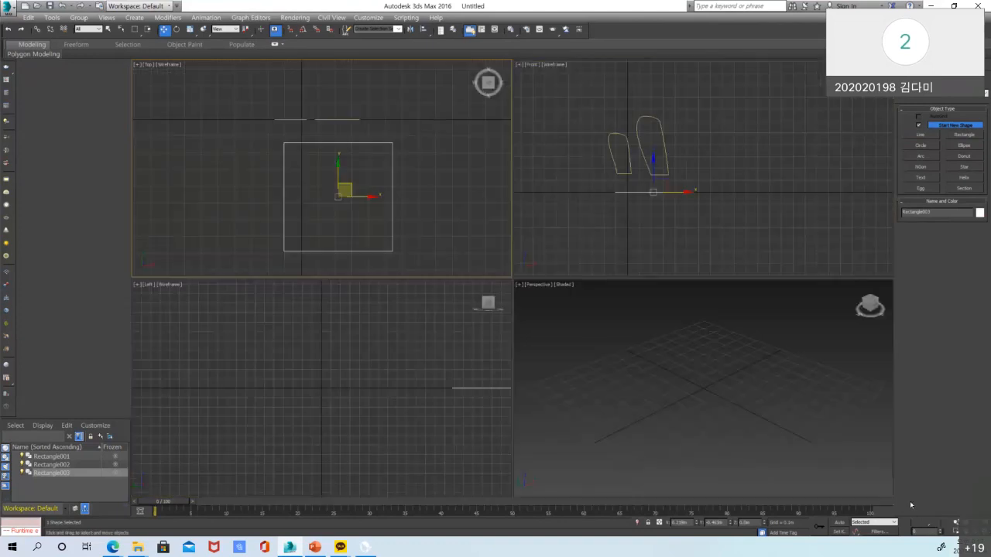
key("alt+w")
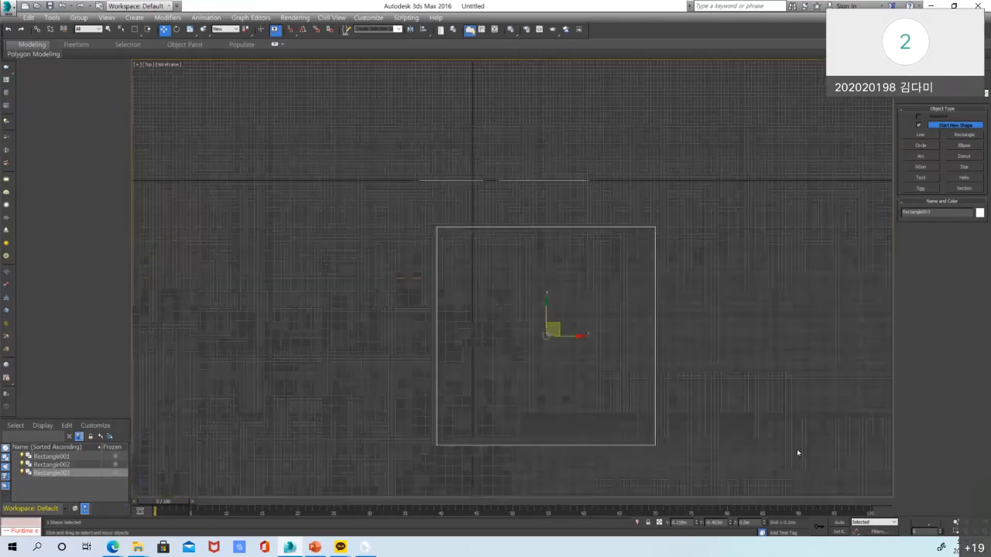
left_click(137, 64)
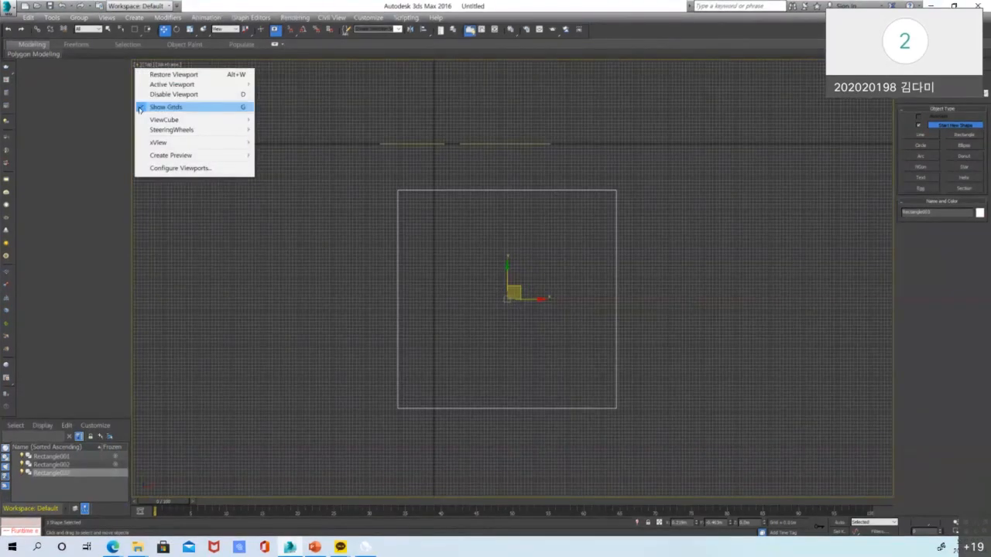
left_click(165, 106)
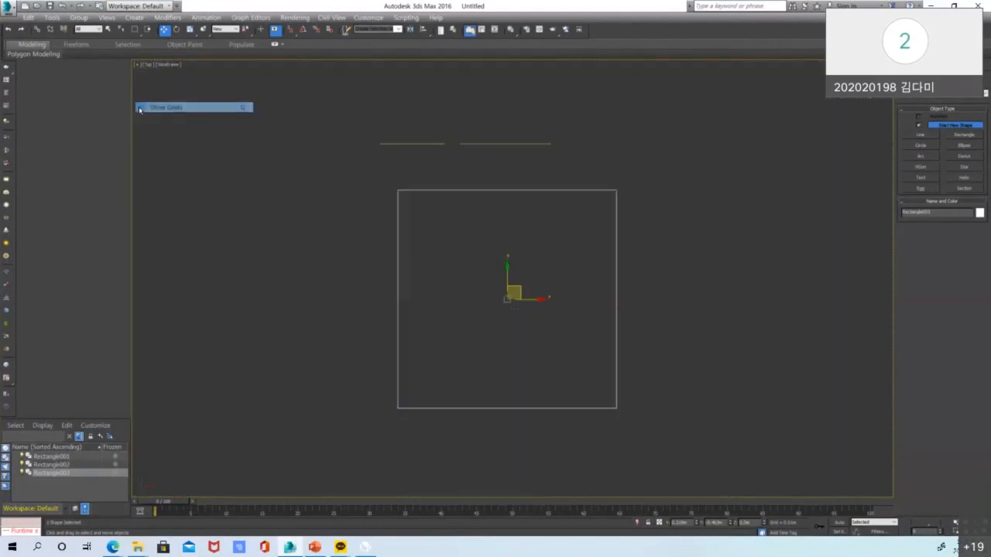
Convert the square to an editable spline and start editing its vertices
right_click(518, 288)
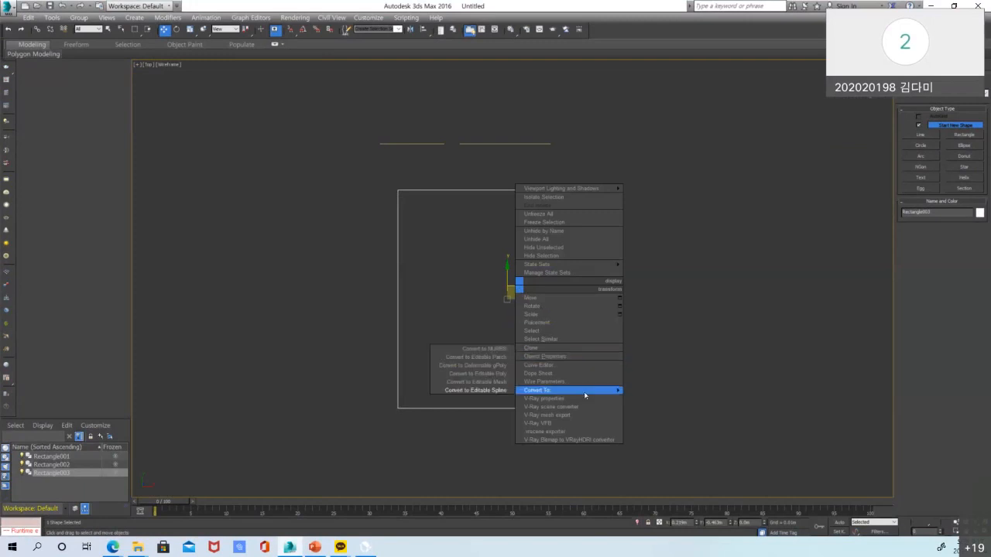
mouse_move(527, 391)
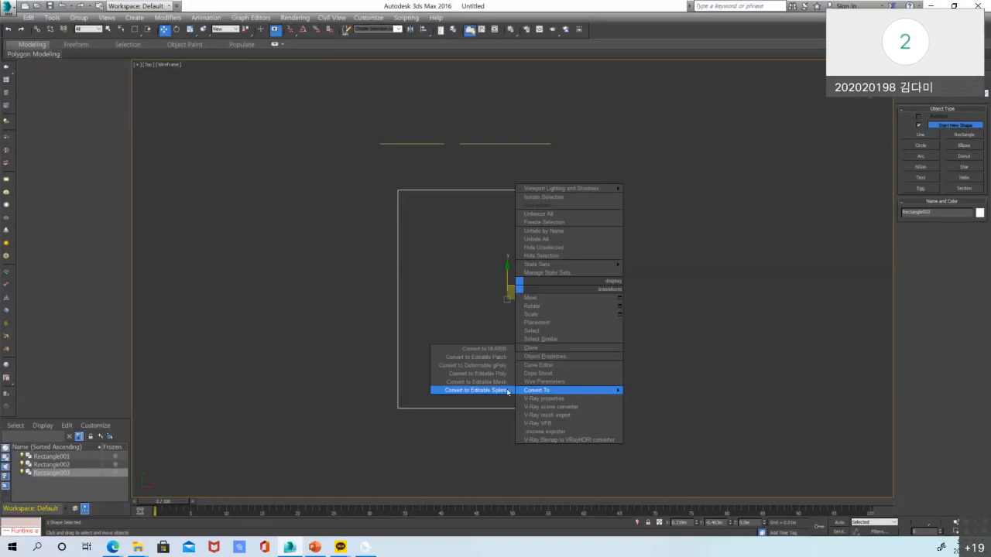
left_click(508, 392)
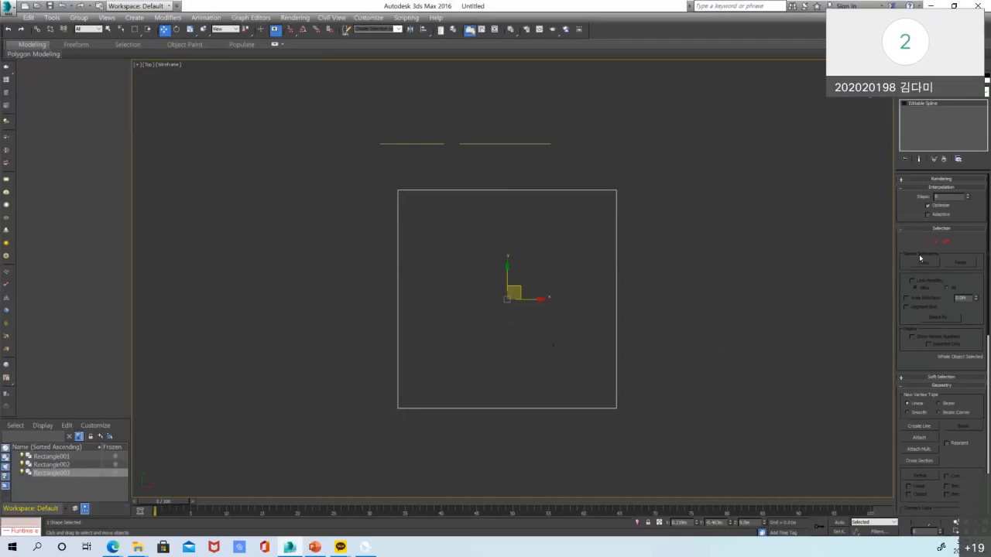
left_click(927, 242)
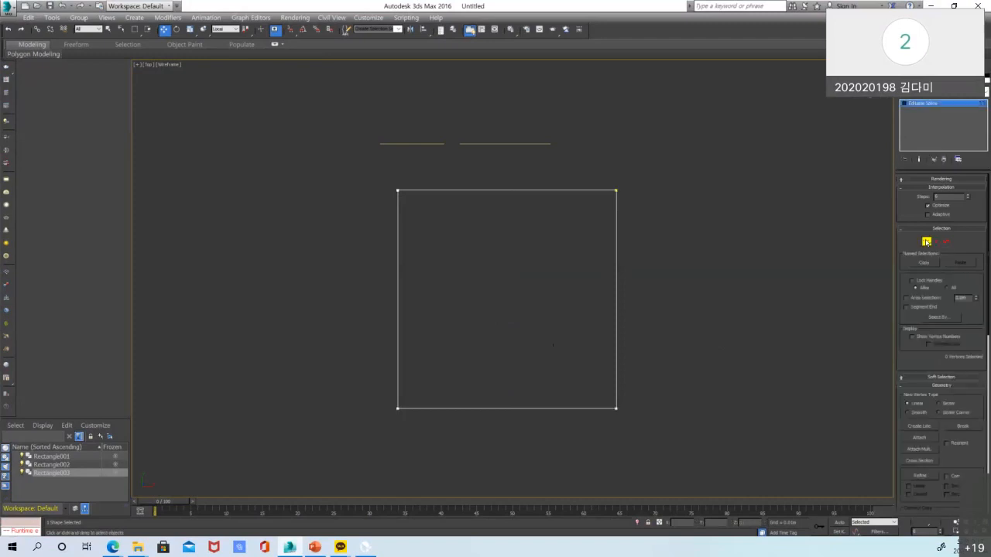
Fillet the square's two top vertices until their curves nearly meet in a semicircular arch
left_click_drag(343, 174, 674, 229)
scroll(979, 456, "down", 10)
scroll(974, 445, "down", 2)
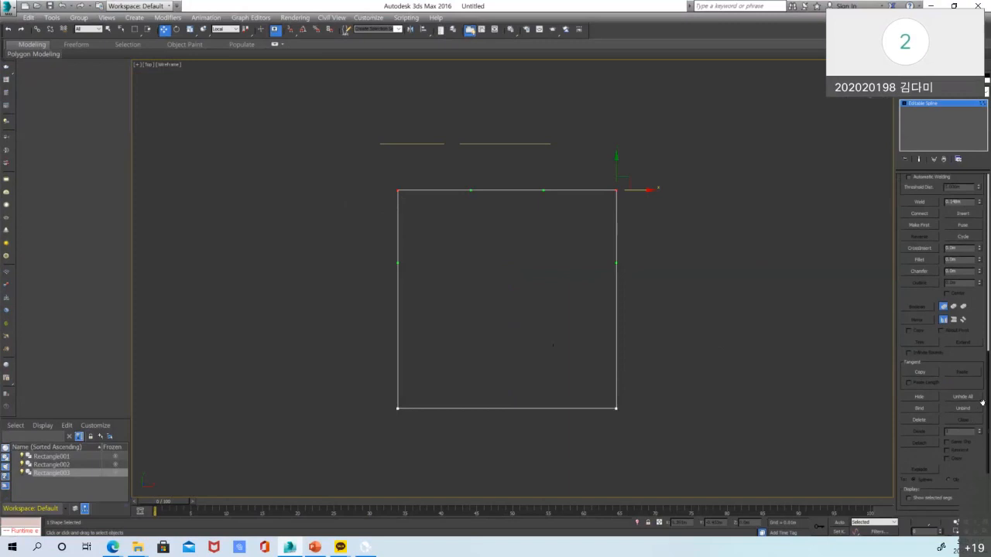
scroll(980, 288, "up", 2)
scroll(983, 272, "down", 2)
left_click_drag(980, 261, 980, 213)
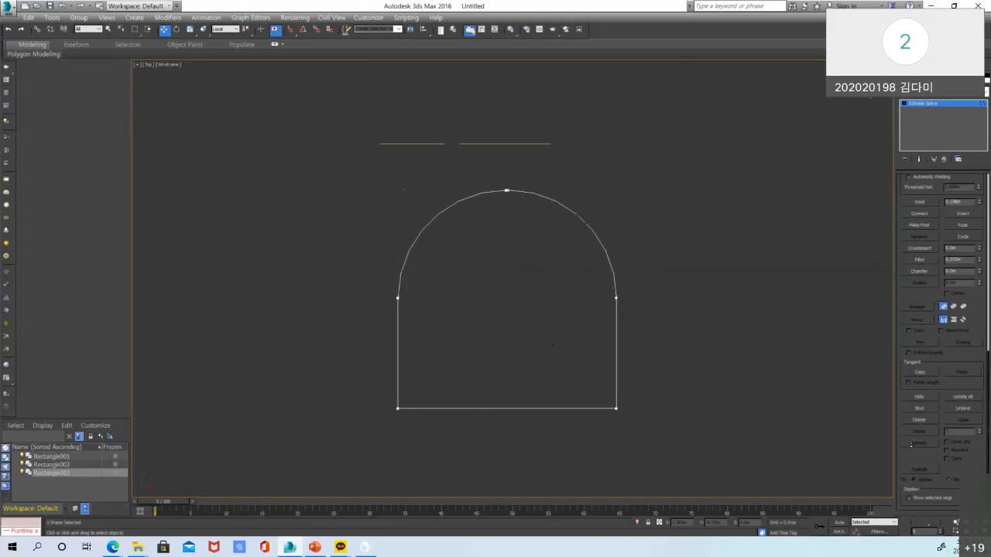
Set the arch spline's interpolation steps to 24 to smooth its curve
scroll(452, 216, "up", 2)
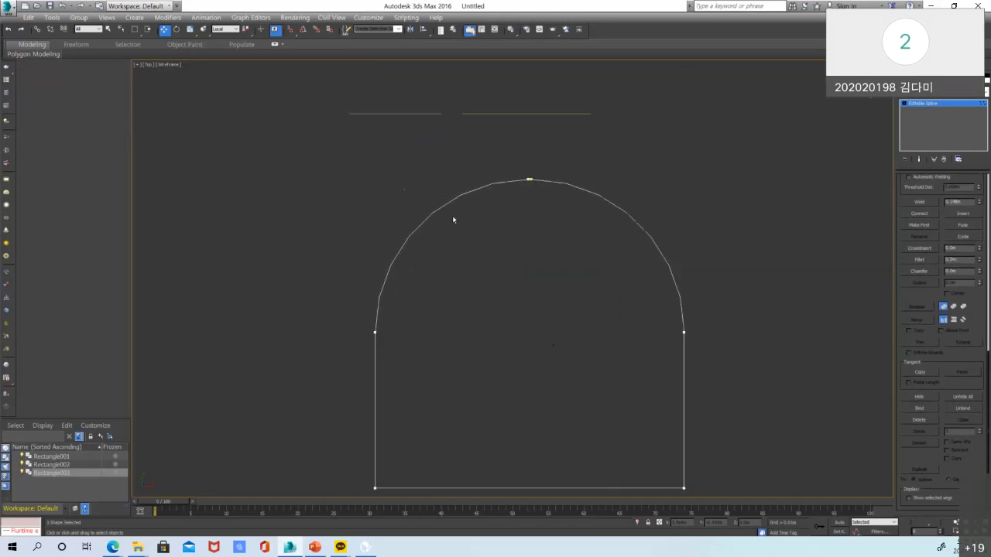
scroll(454, 206, "up", 2)
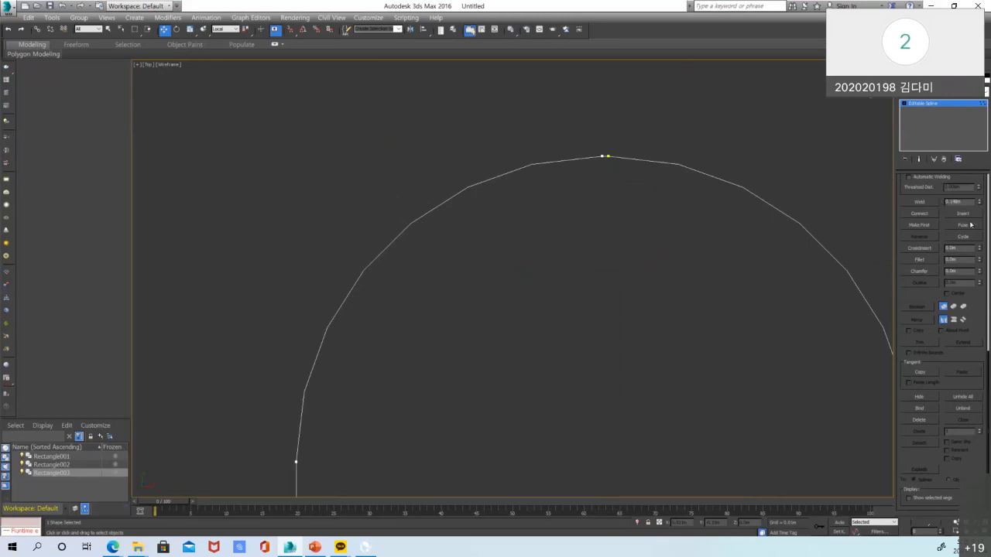
scroll(943, 215, "up", 10)
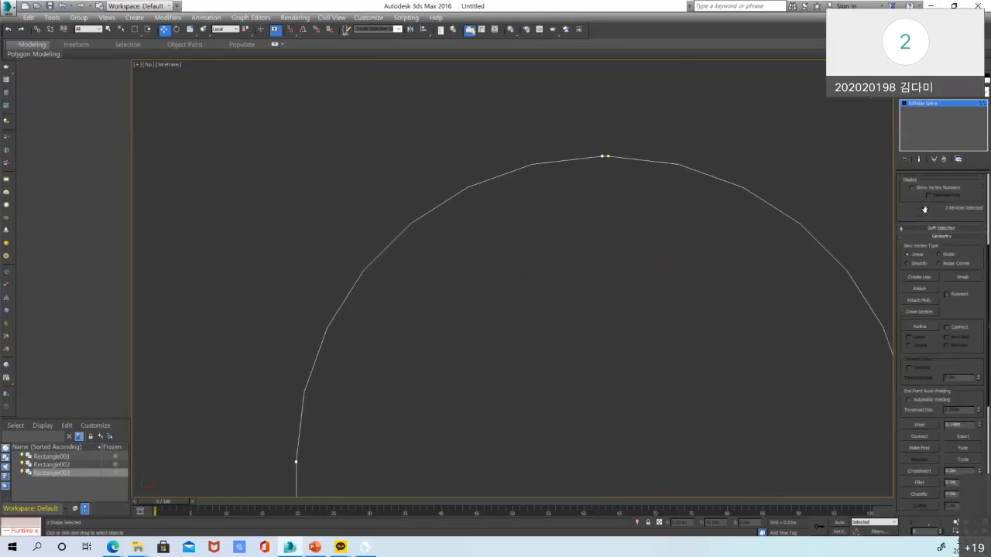
scroll(924, 211, "up", 4)
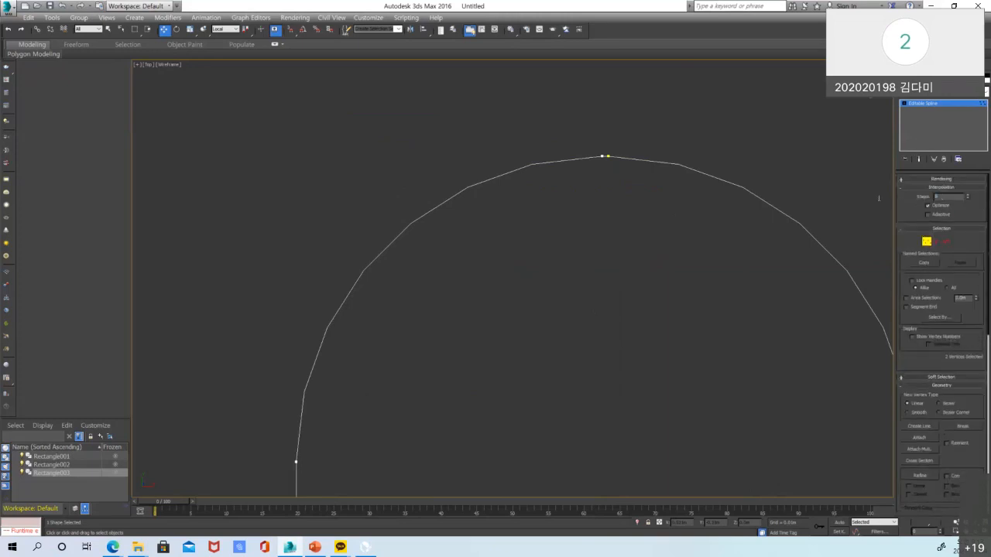
key("Return")
scroll(575, 148, "down", 4)
scroll(596, 151, "down", 1)
Weld the two nearly touching vertices at the arch's apex into one and leave vertex editing
scroll(553, 165, "up", 10)
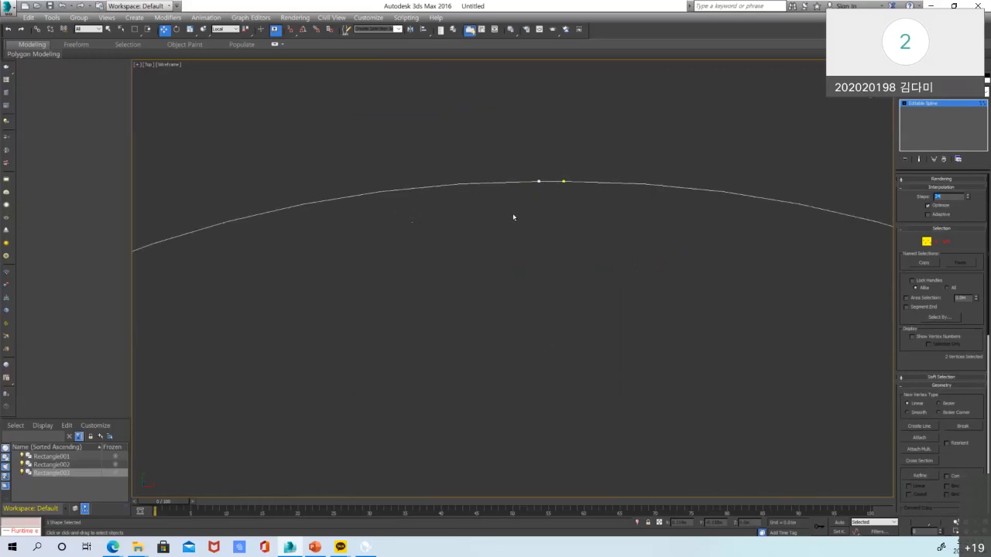
left_click_drag(503, 224, 611, 145)
left_click_drag(516, 207, 589, 148)
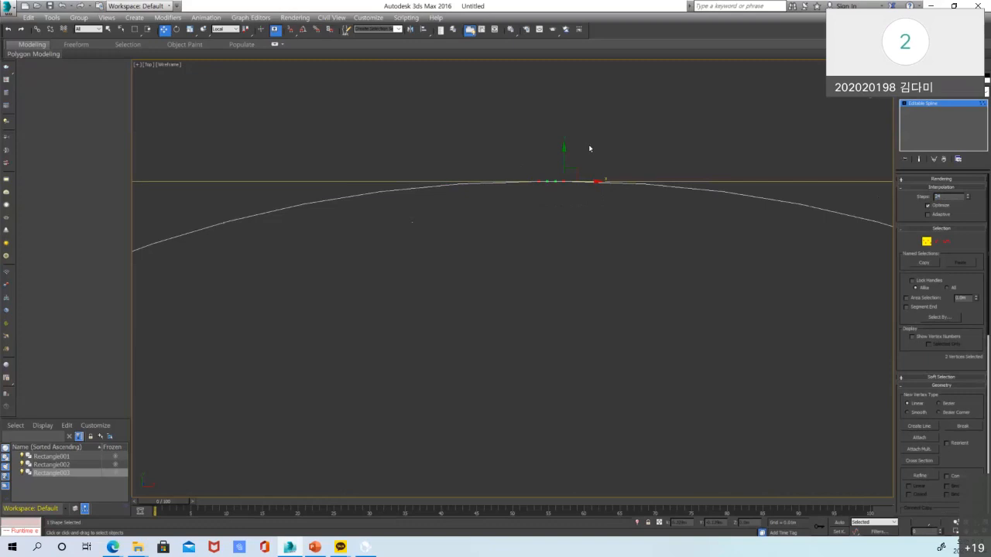
left_click(498, 217)
left_click_drag(612, 134, 611, 133)
left_click_drag(961, 348, 988, 206)
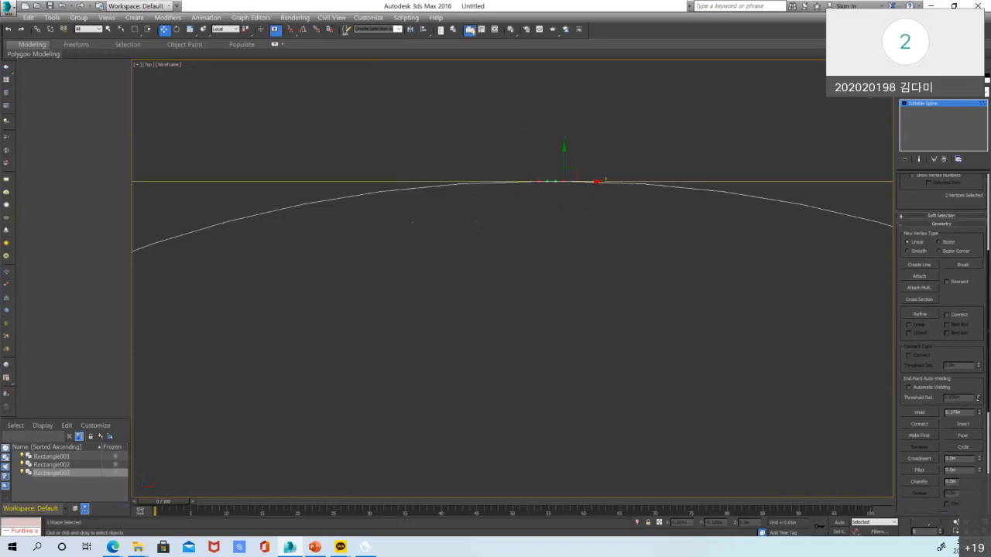
left_click(919, 414)
scroll(506, 157, "down", 10)
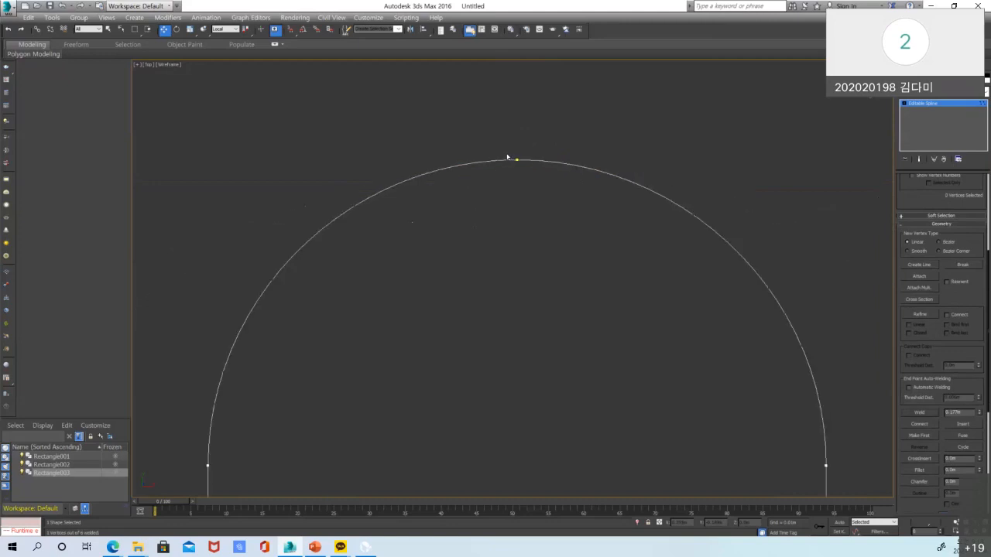
scroll(518, 171, "up", 3)
left_click(903, 103)
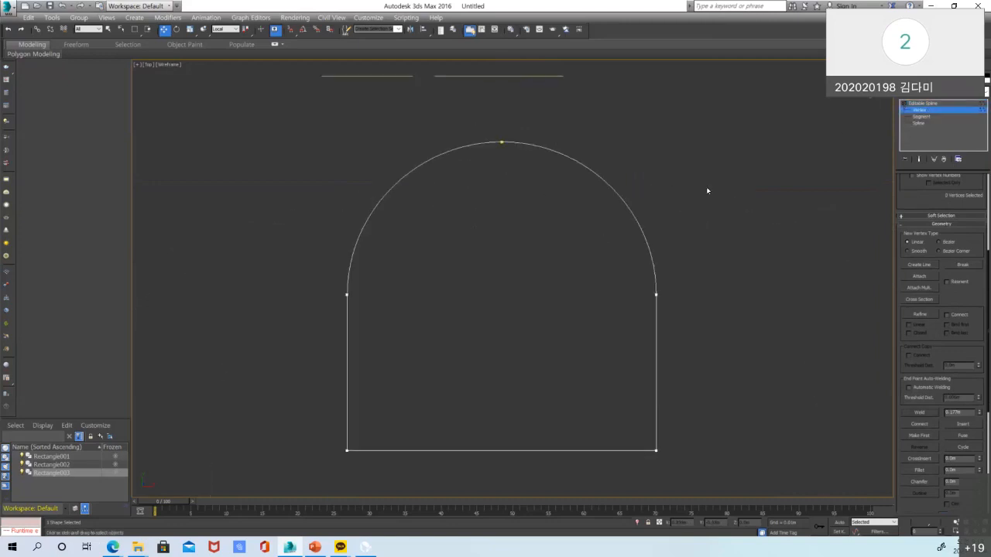
left_click(946, 103)
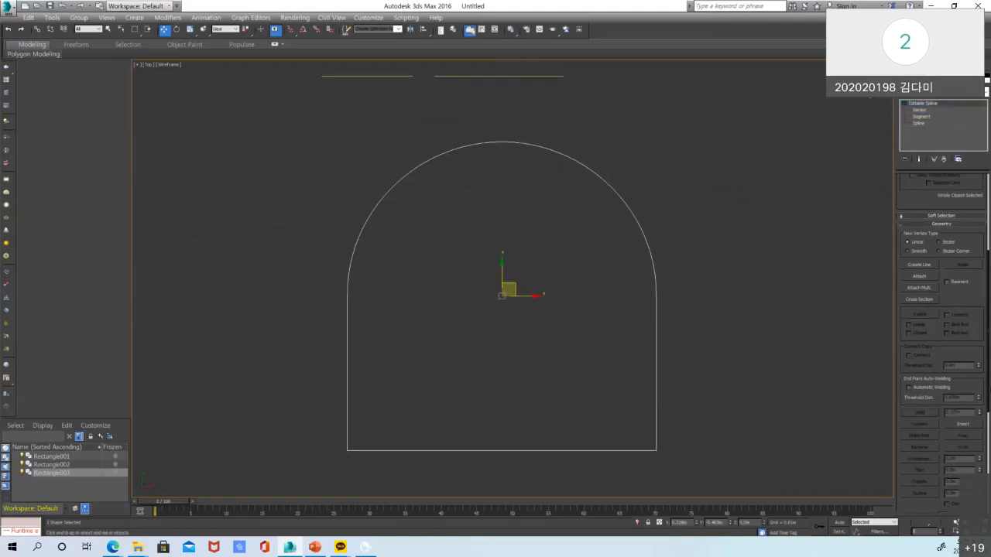
Make one copy of the arch spline directly below the original along the Z axis in the Perspective view
key("alt+w")
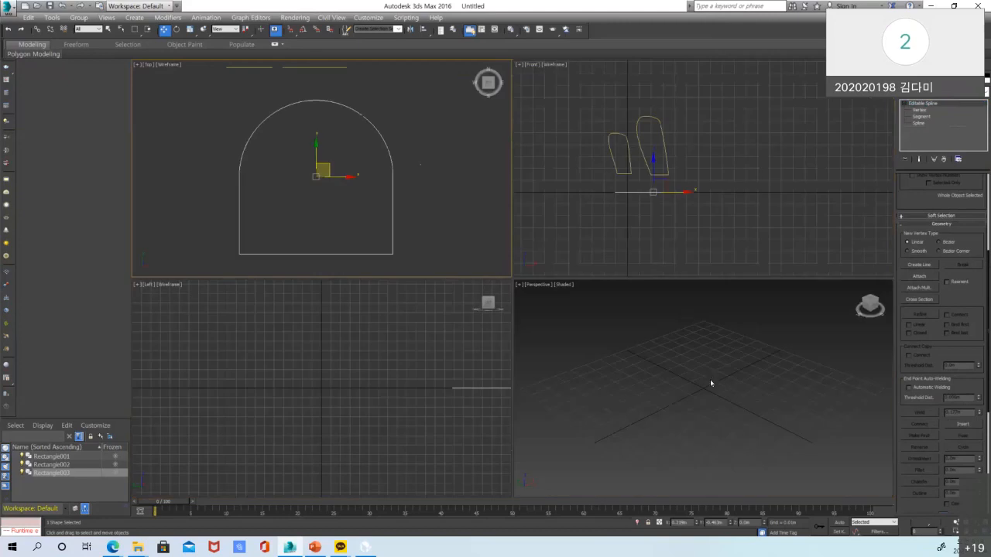
scroll(747, 391, "down", 2)
scroll(708, 394, "down", 3)
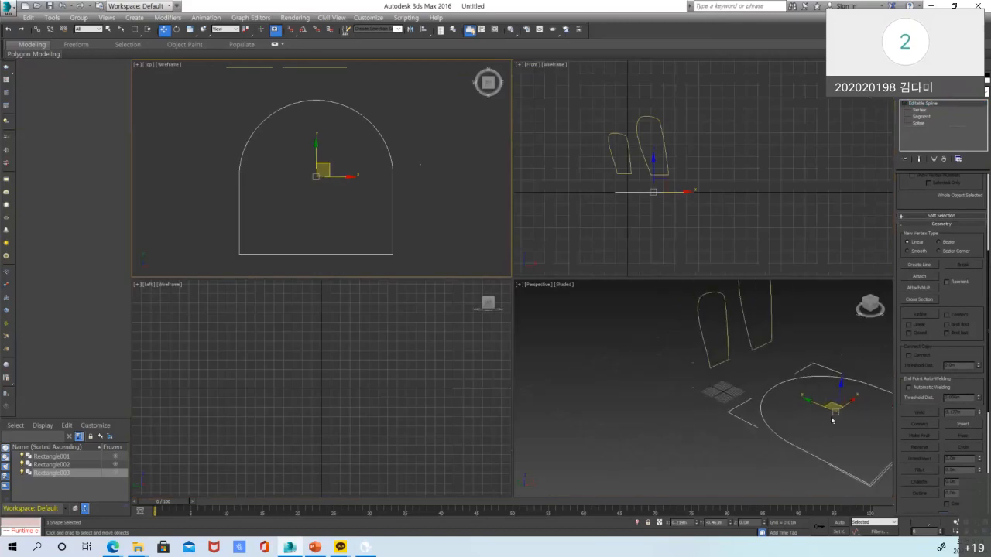
scroll(692, 380, "down", 3)
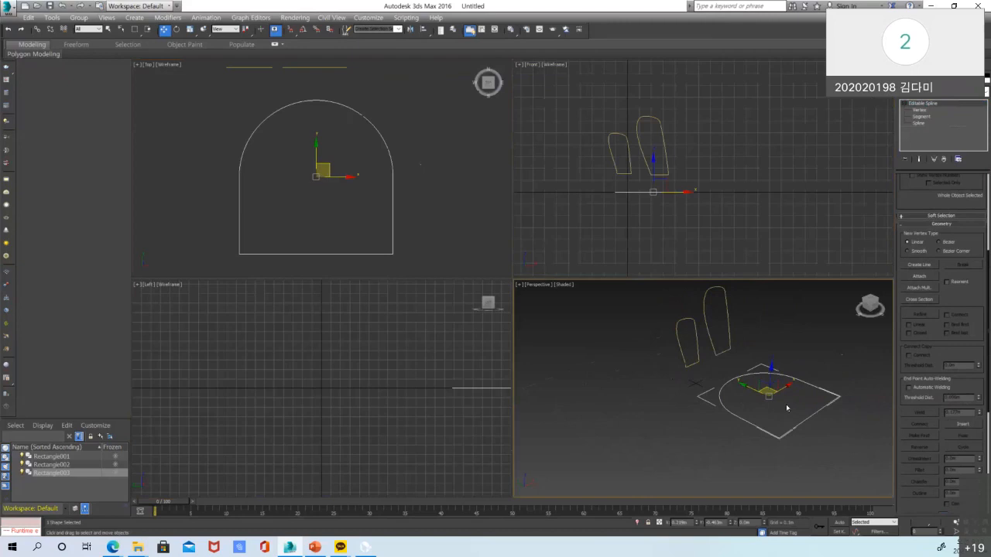
left_click_drag(772, 374, 765, 428, "shift")
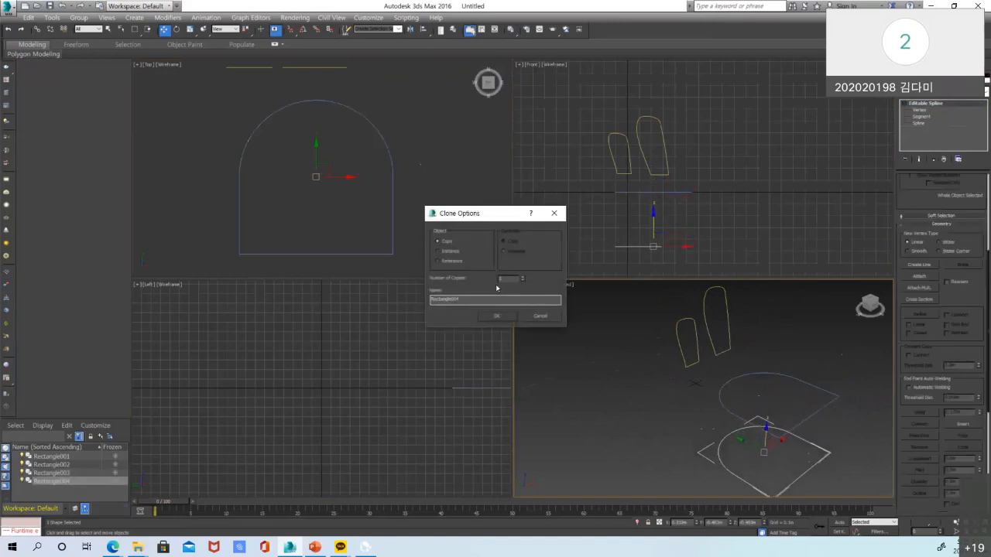
left_click(455, 251)
left_click(453, 262)
left_click(504, 316)
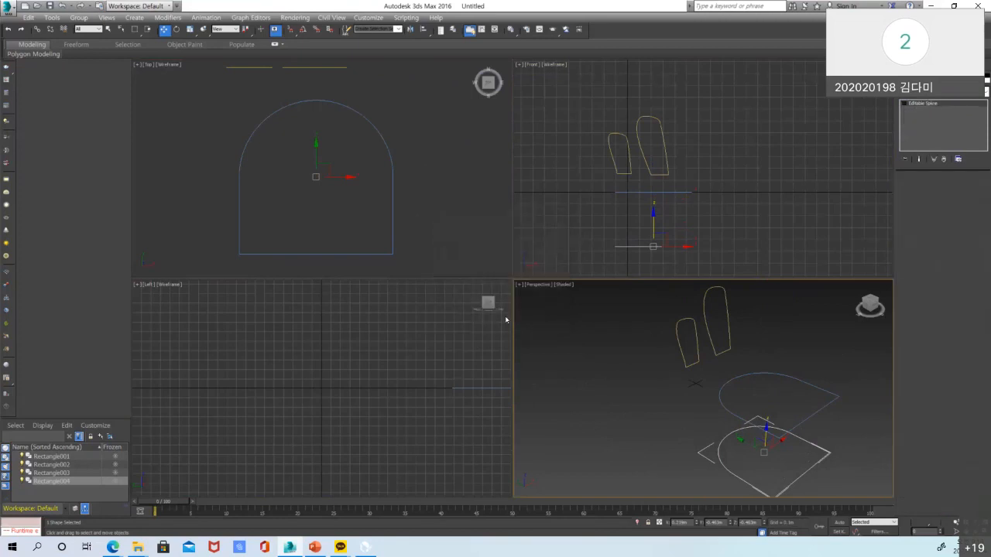
Hide the lower copy of the arch spline
left_click(847, 439)
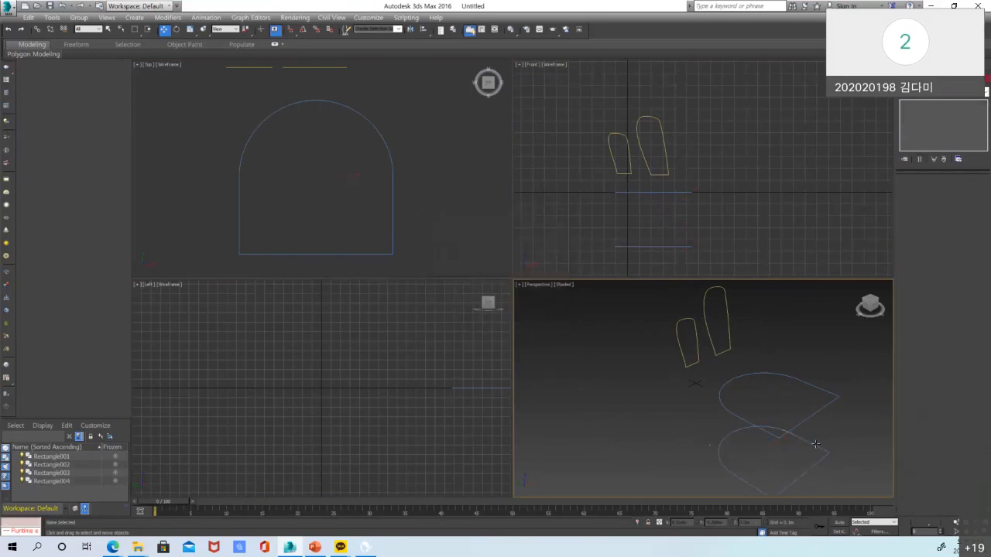
left_click(817, 442)
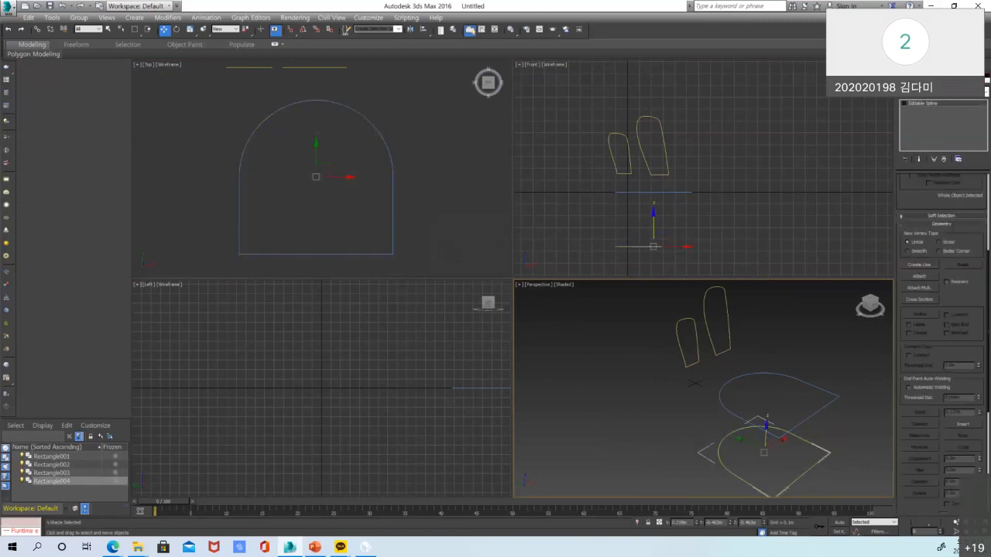
left_click(960, 65)
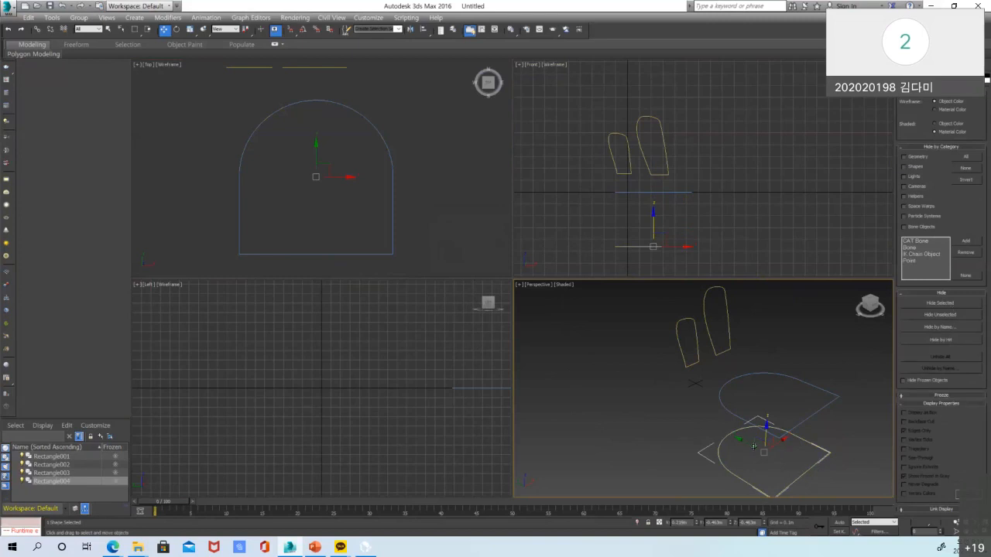
left_click(950, 304)
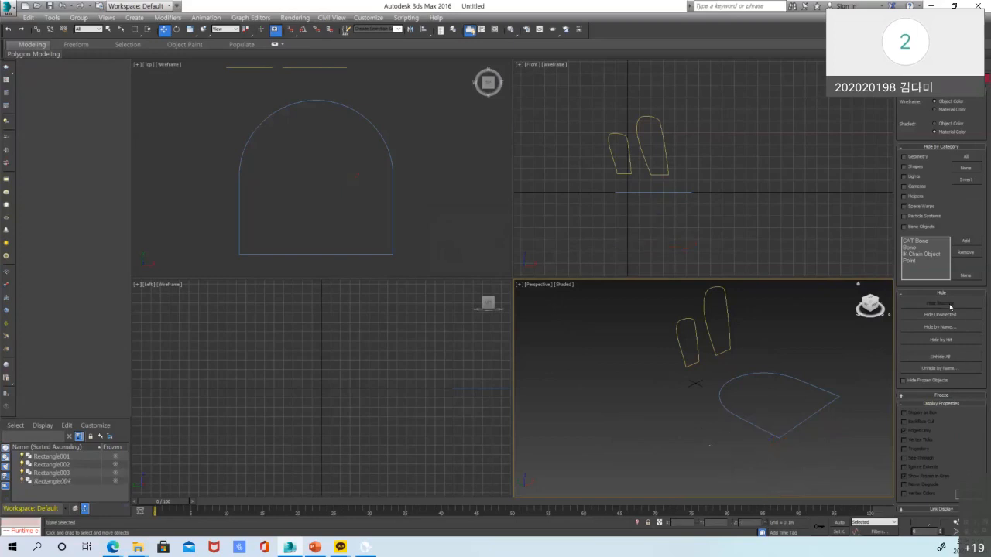
Select the original arch spline and maximize the Perspective view
left_click(810, 413)
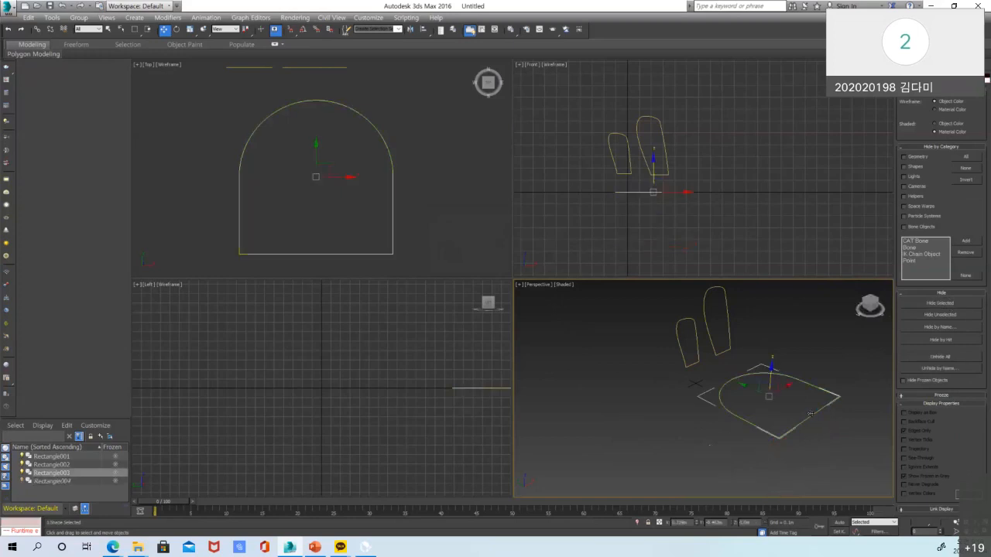
middle_click_drag(823, 425, 794, 437)
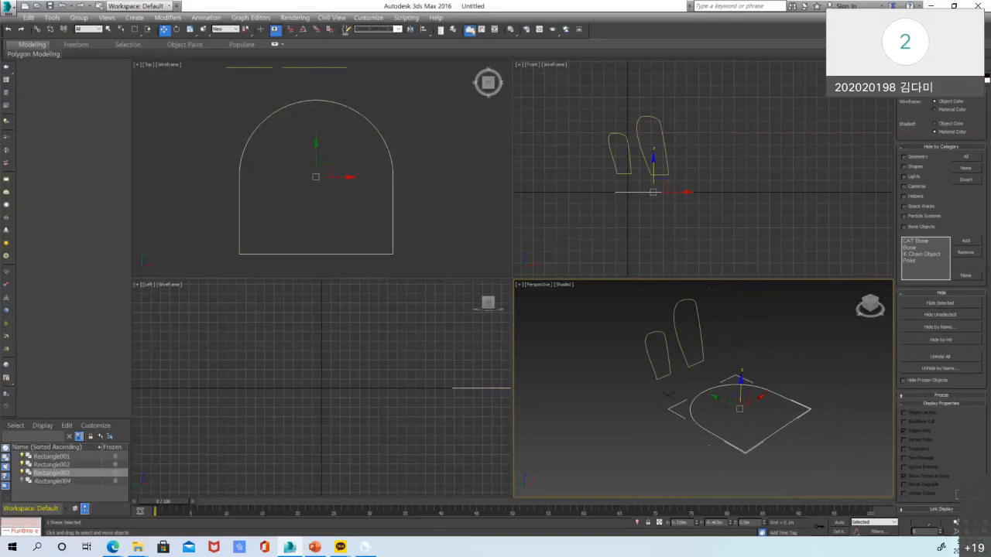
key("alt+w")
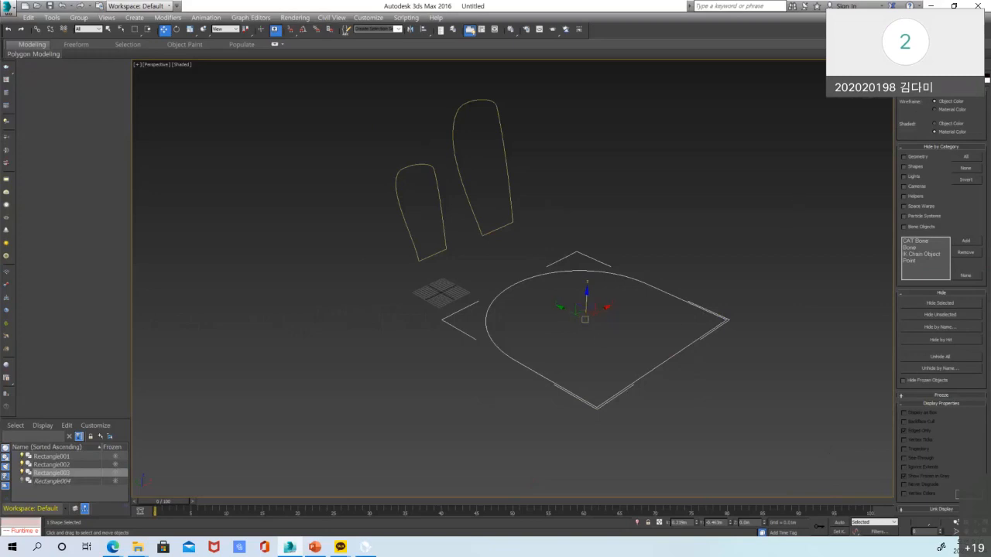
Delete the straight base segment opposite the arch's curve, leaving an open U-shaped spline, and exit segment editing
left_click(919, 66)
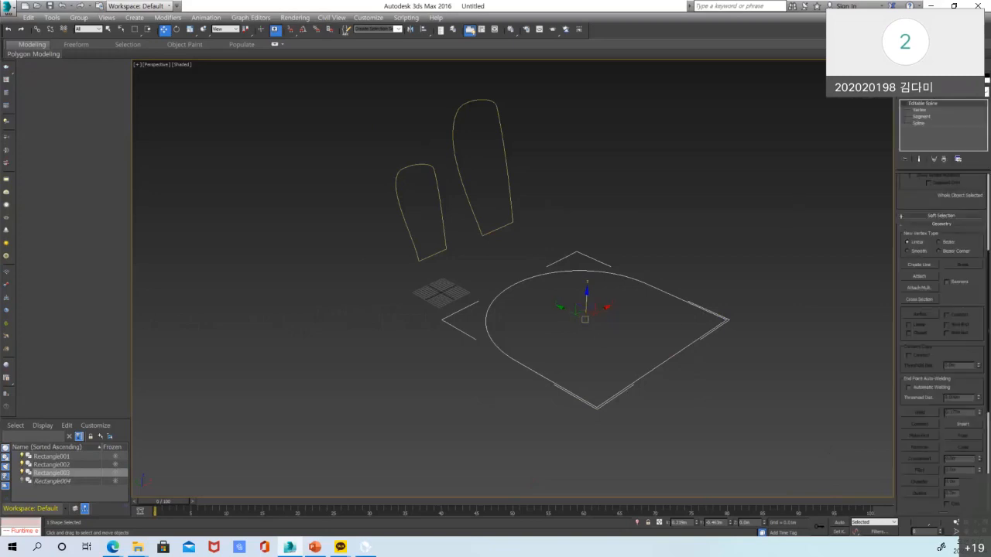
left_click(921, 116)
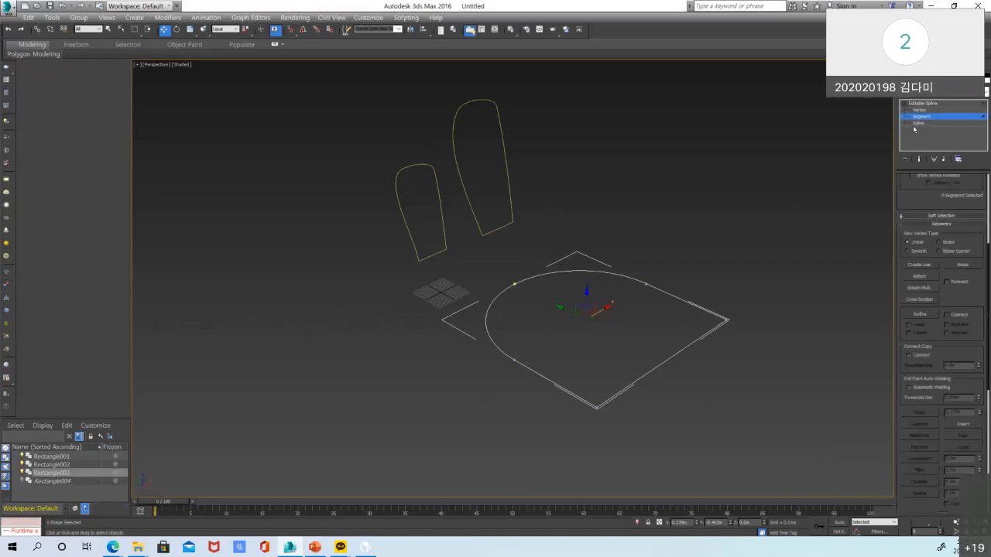
left_click(926, 109)
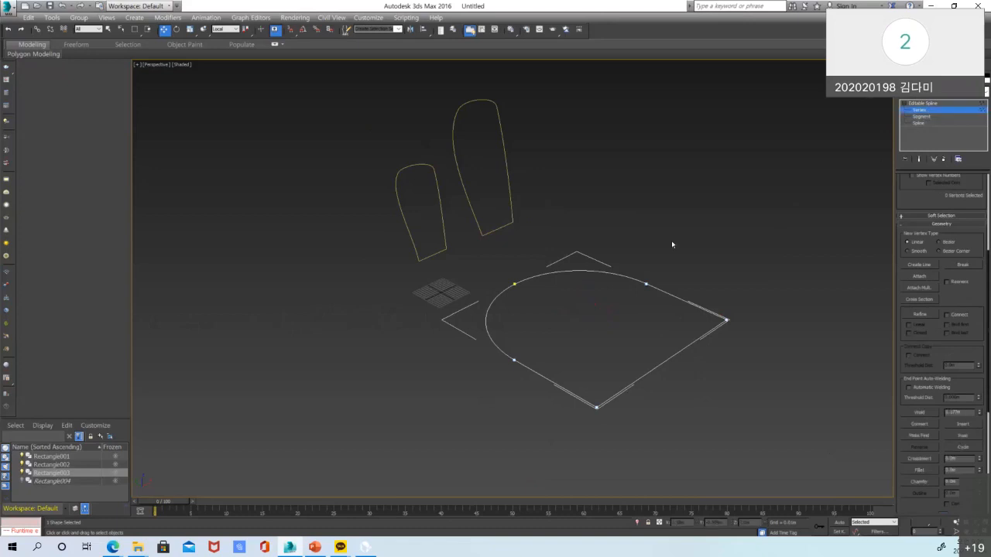
left_click(655, 287)
left_click(919, 116)
left_click(669, 296)
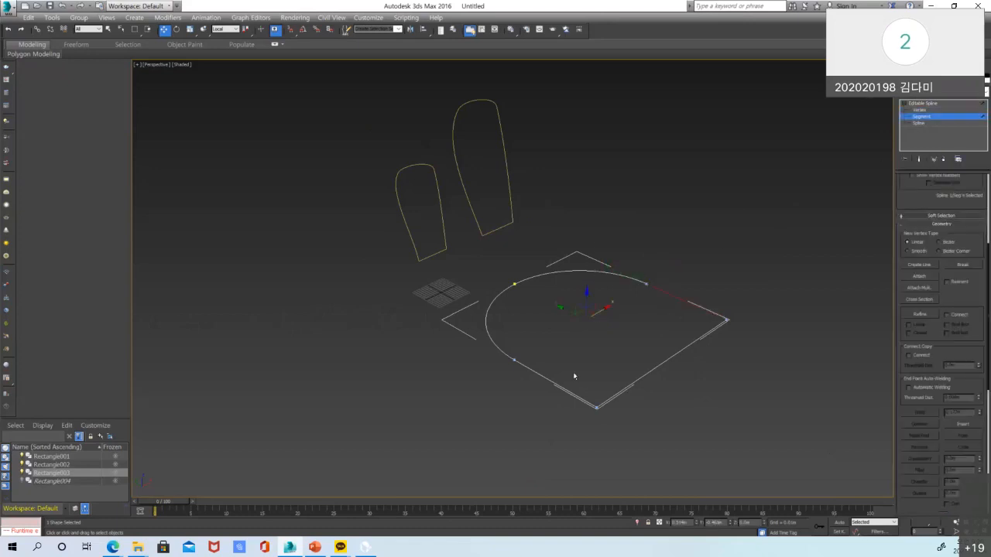
left_click(487, 304)
left_click(665, 363)
left_click(766, 391)
left_click(943, 103)
left_click(747, 267)
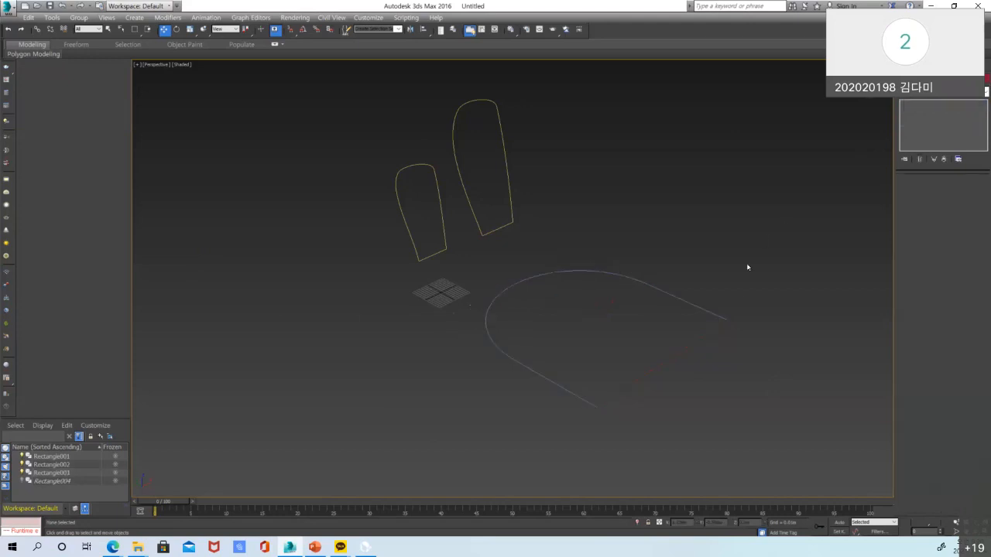
Make the end vertex nearest the viewer the first vertex of the open U-shaped spline, and finish vertex editing
left_click(681, 299)
left_click(921, 110)
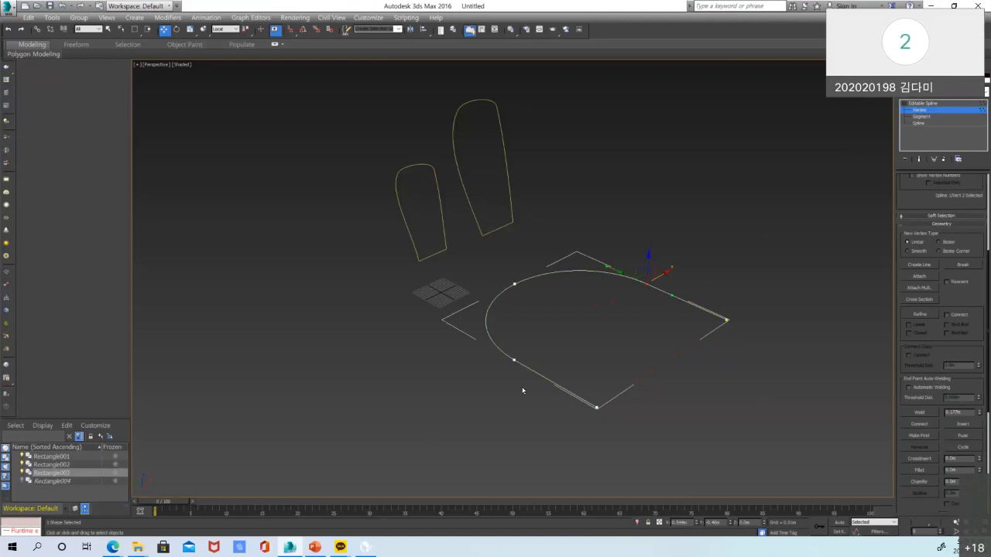
left_click_drag(640, 459, 642, 458)
left_click_drag(654, 357, 586, 370)
left_click(922, 435)
left_click(602, 451)
left_click(934, 110)
left_click(761, 214)
left_click(662, 290)
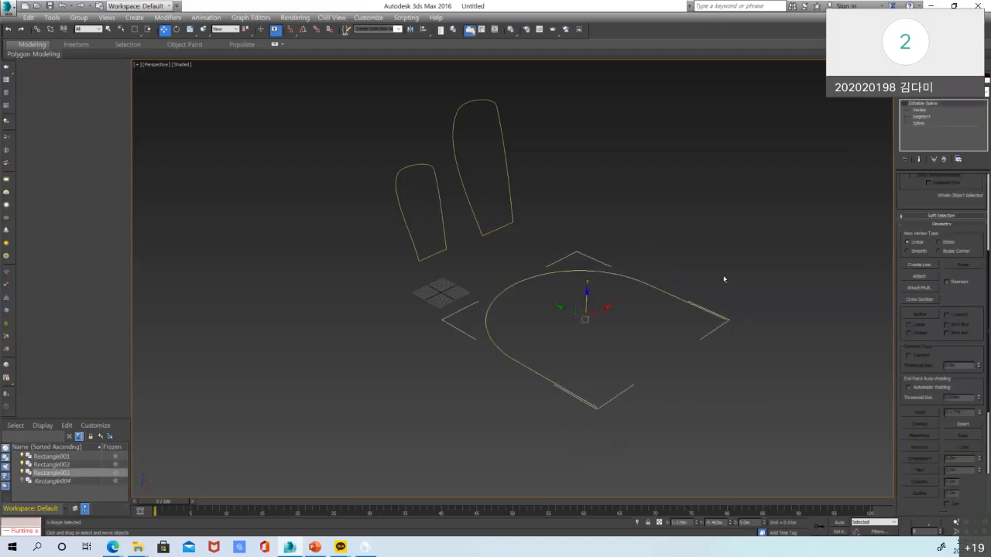
left_click(722, 279)
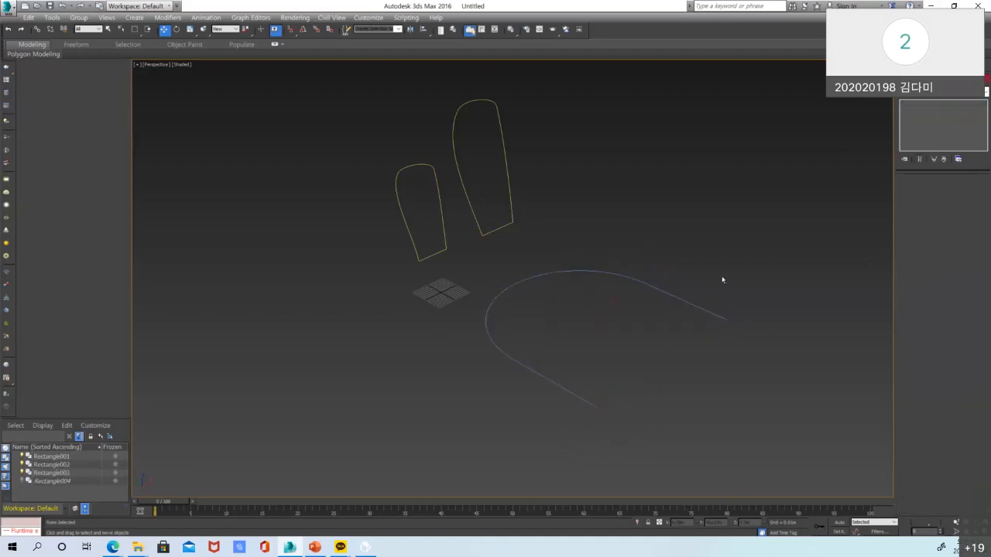
Try lofting the smaller rounded-top profile along the open U-shaped path, and undo the loft
left_click(679, 299)
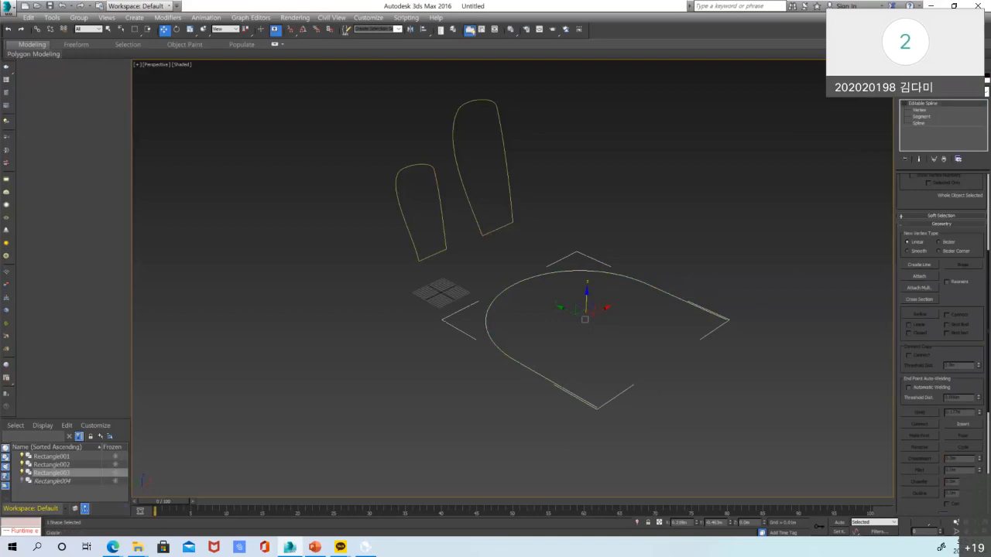
left_click(905, 68)
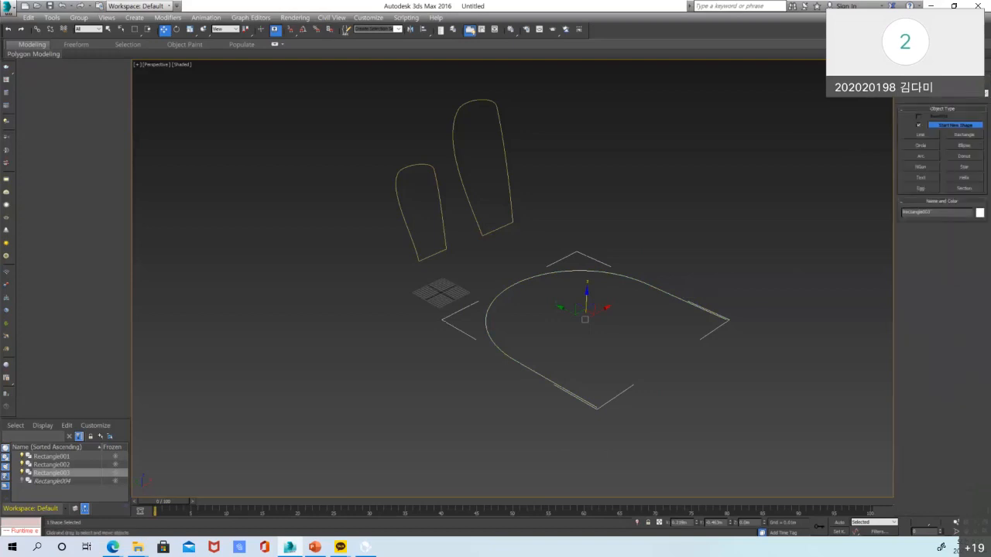
left_click(905, 81)
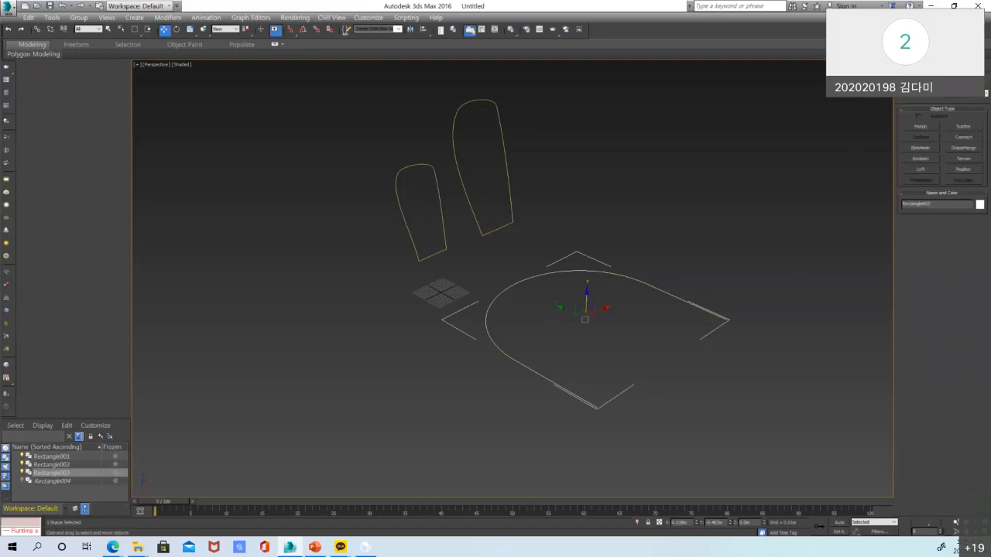
left_click(914, 99)
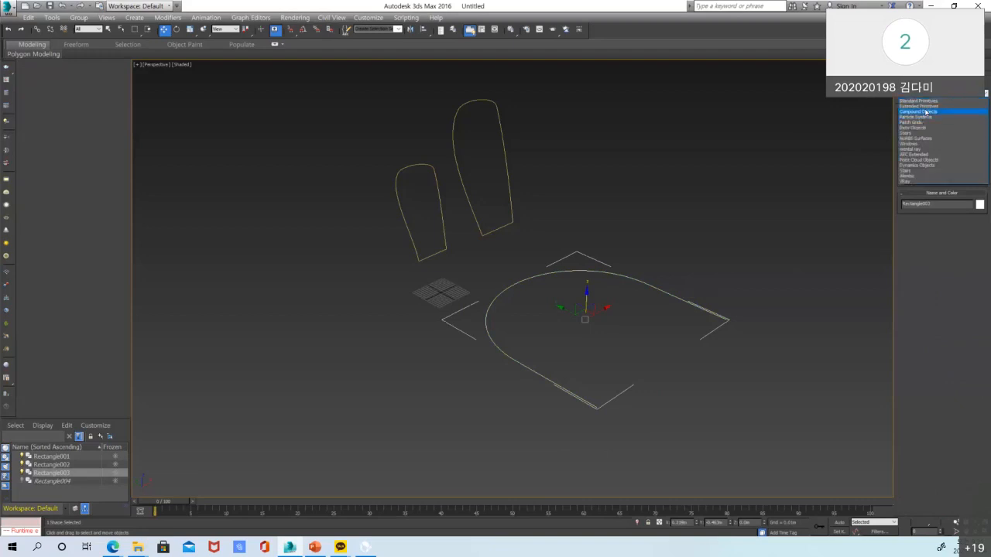
left_click(926, 112)
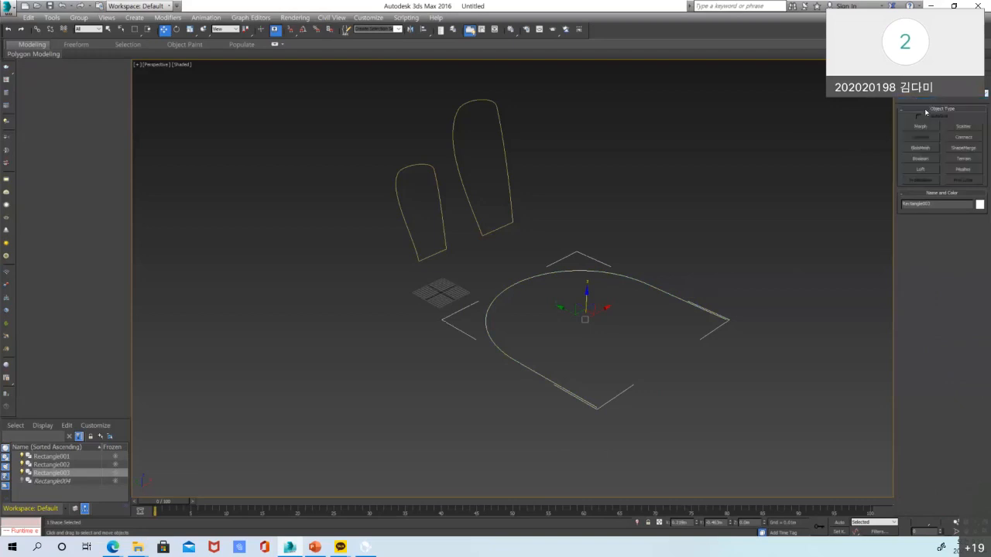
left_click(923, 169)
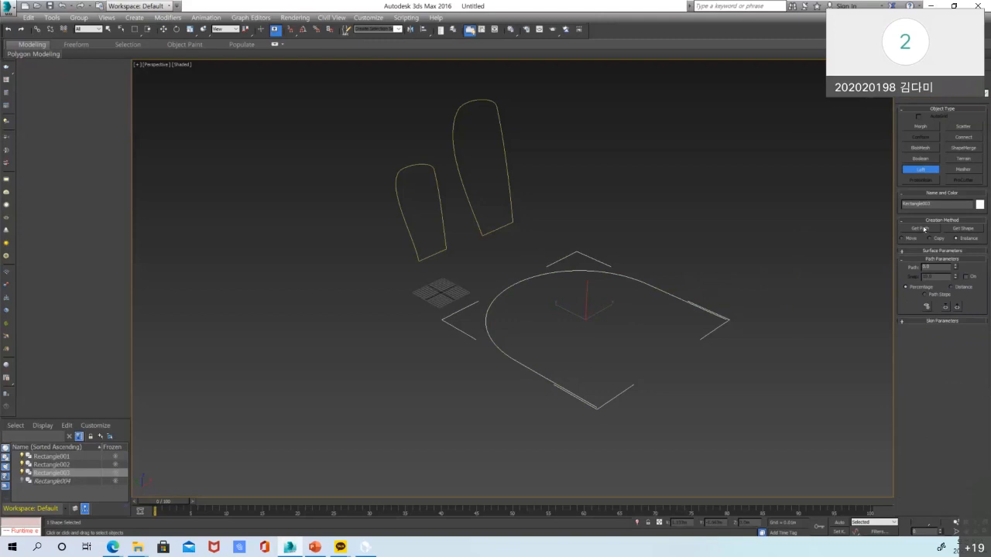
left_click(964, 229)
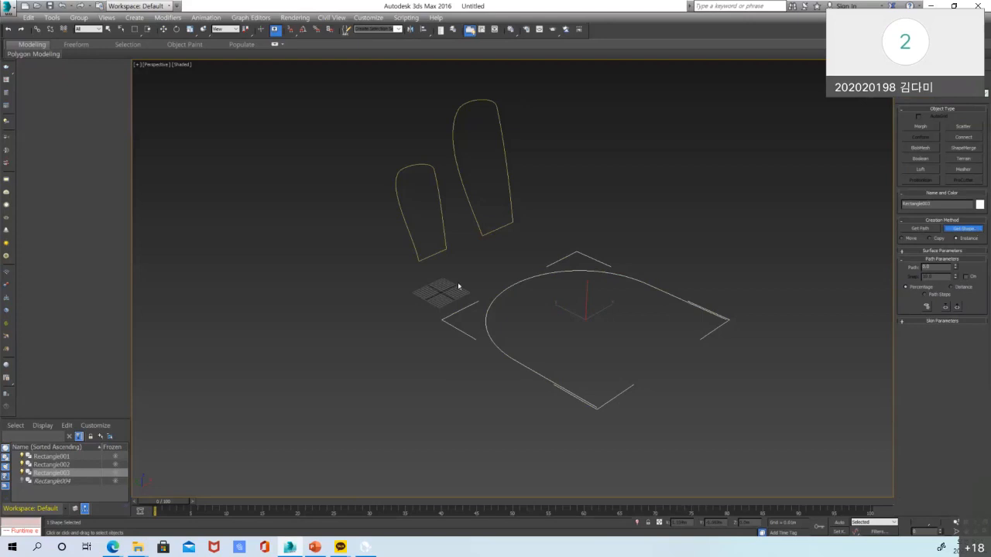
left_click(439, 250)
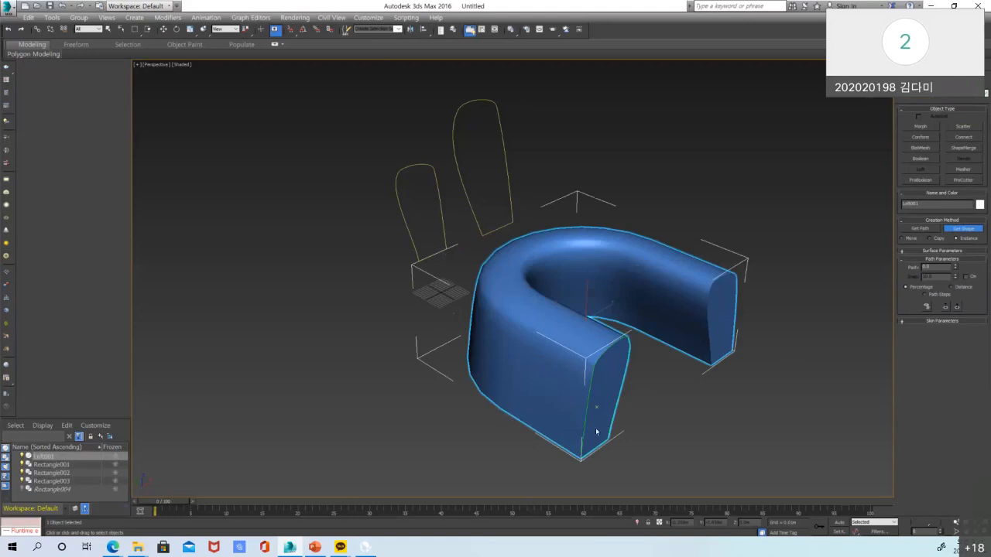
left_click(63, 5)
left_click(654, 351)
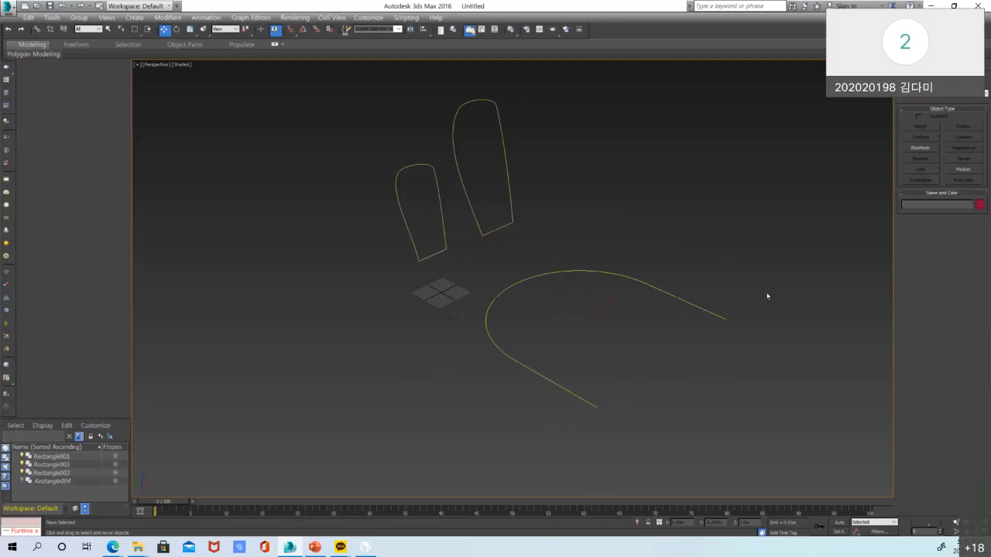
Make the end vertex farthest from the viewer the first vertex of the open U-shaped spline, and finish vertex editing
left_click(704, 310)
left_click(919, 72)
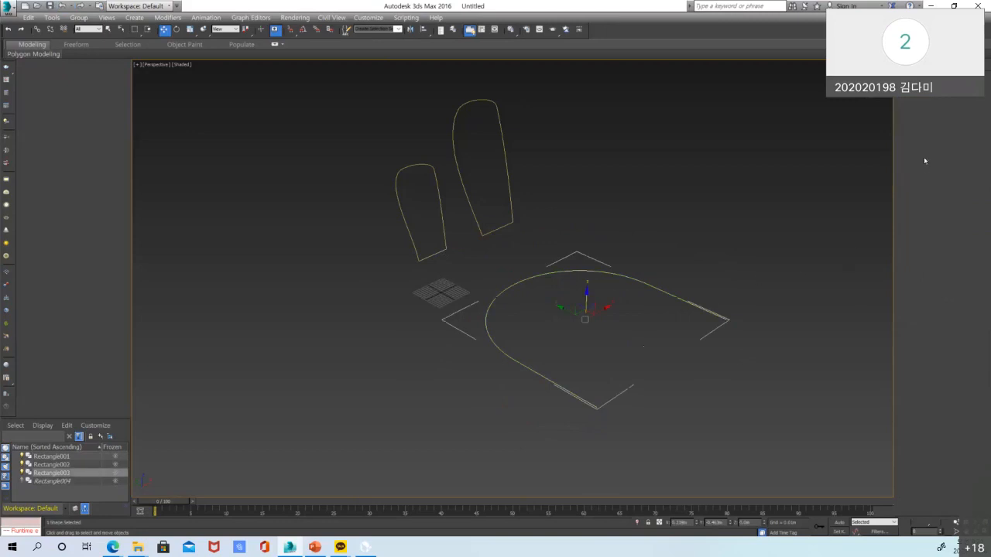
left_click(922, 111)
left_click_drag(800, 237, 686, 349)
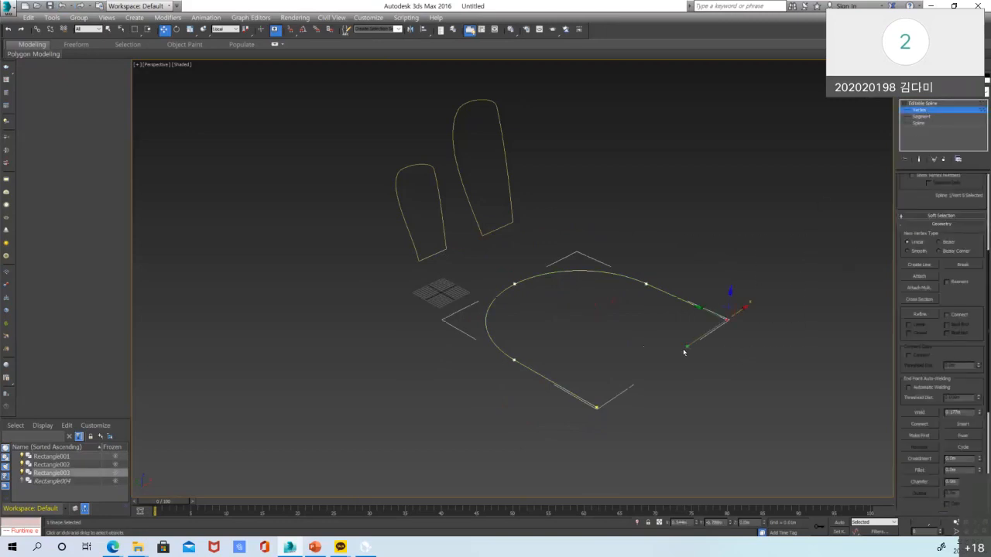
left_click(922, 436)
left_click(932, 104)
left_click(786, 305)
left_click(718, 322)
left_click(921, 110)
left_click(921, 103)
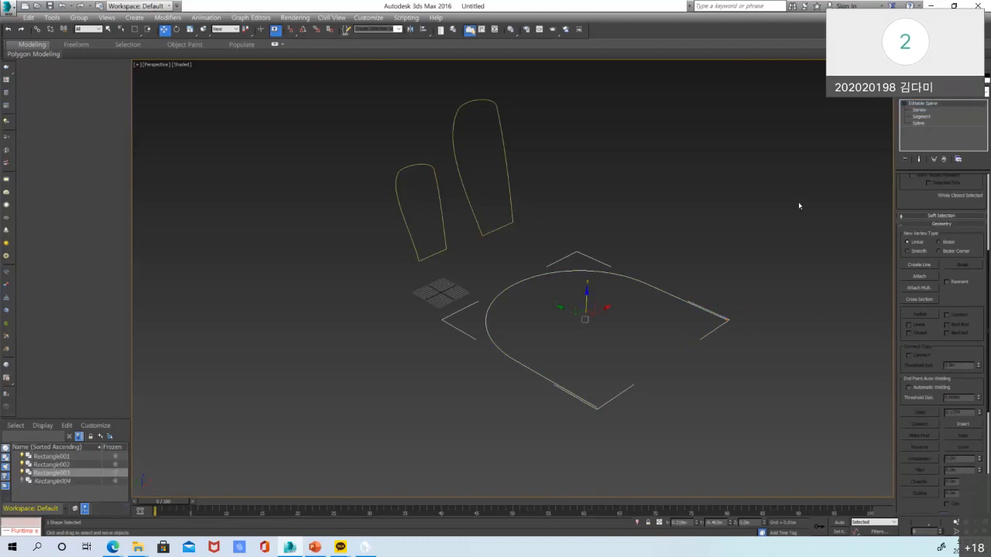
left_click(794, 209)
Create a Loft compound object from the open U-shaped path with the smaller rounded-top profile as its starting shape
left_click(666, 296)
left_click(904, 67)
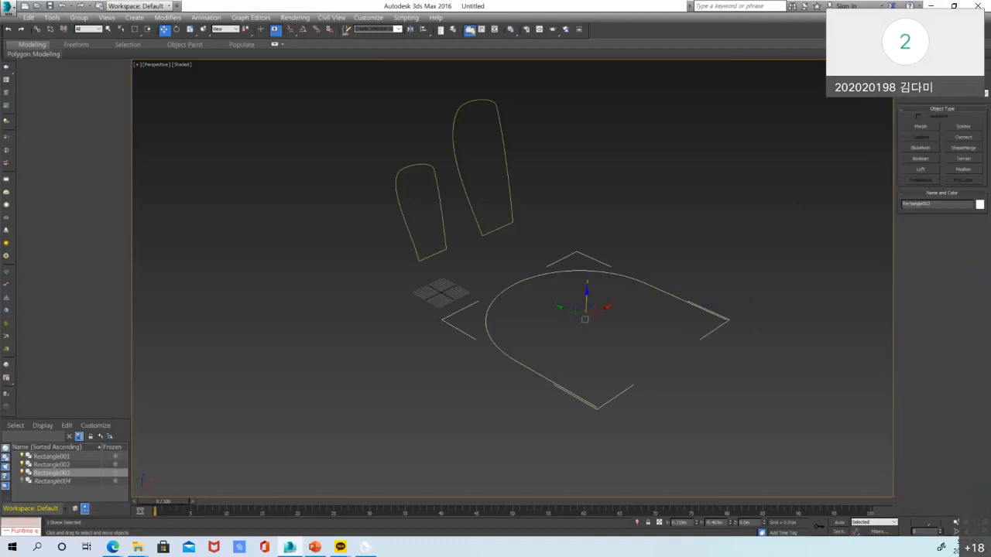
left_click(912, 96)
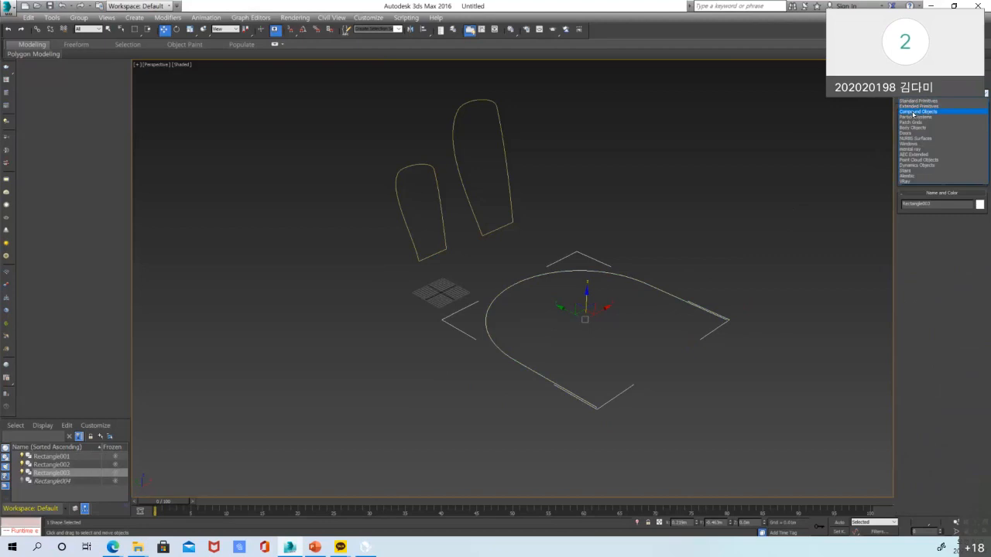
left_click(914, 112)
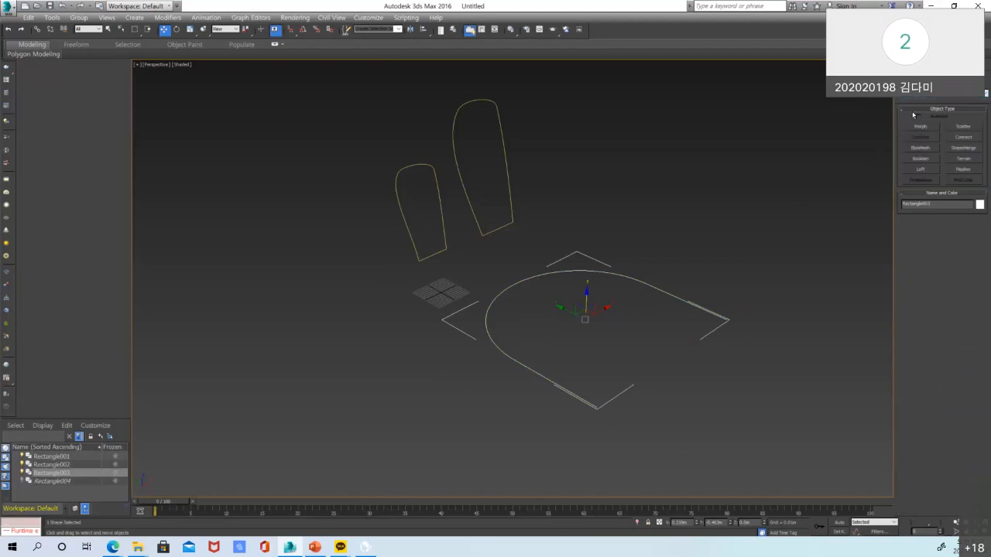
left_click(920, 169)
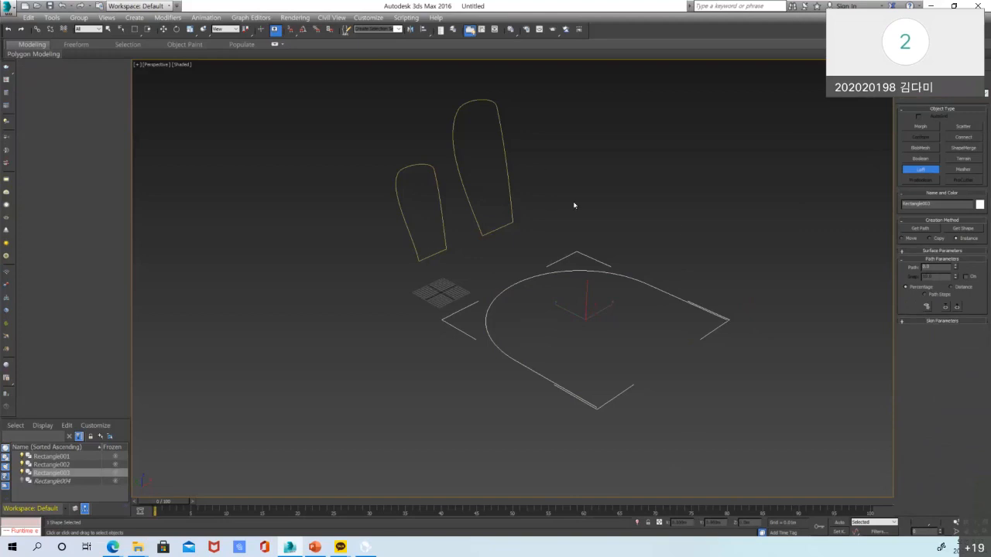
left_click(961, 229)
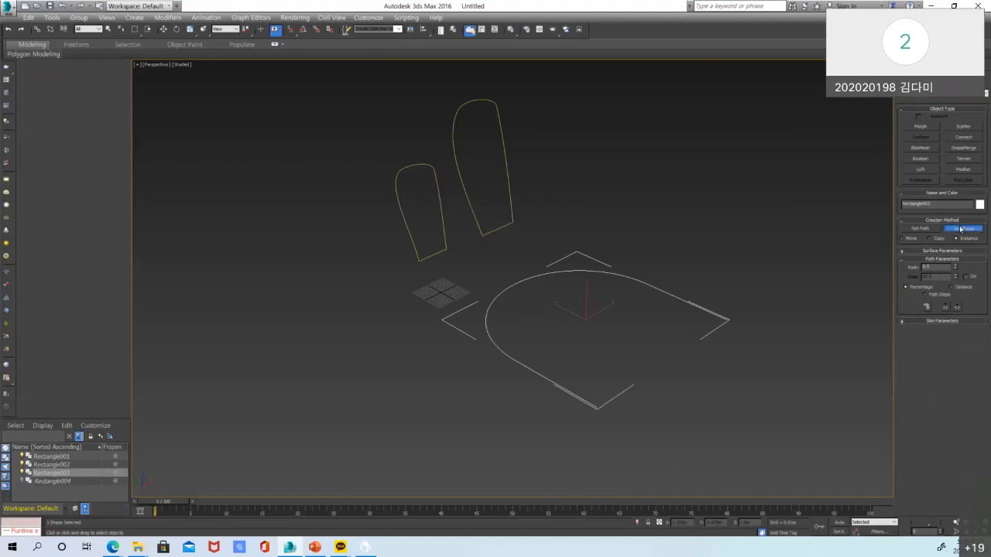
left_click(445, 227)
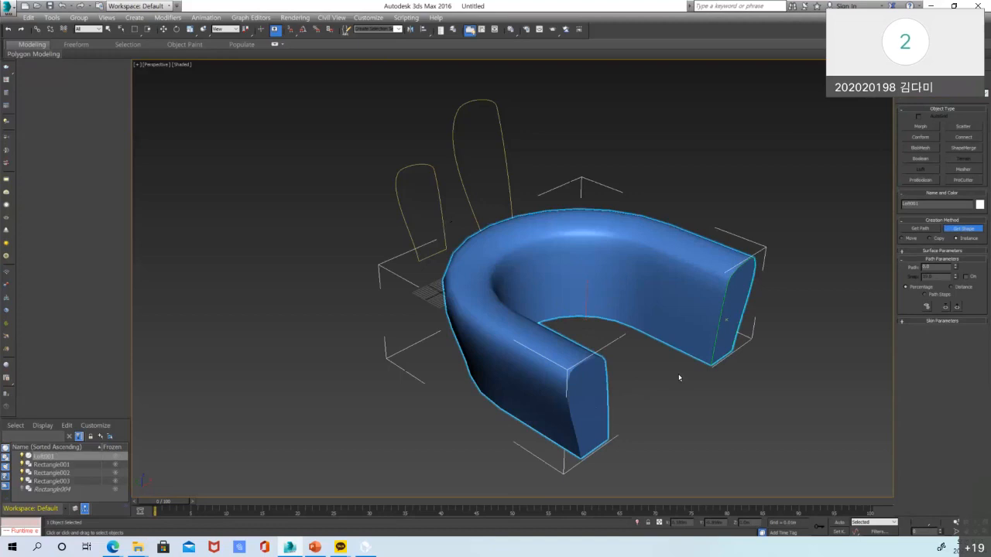
Add the larger rounded-top profile to the loft at path level 50 percent
right_click(867, 268)
left_click(963, 228)
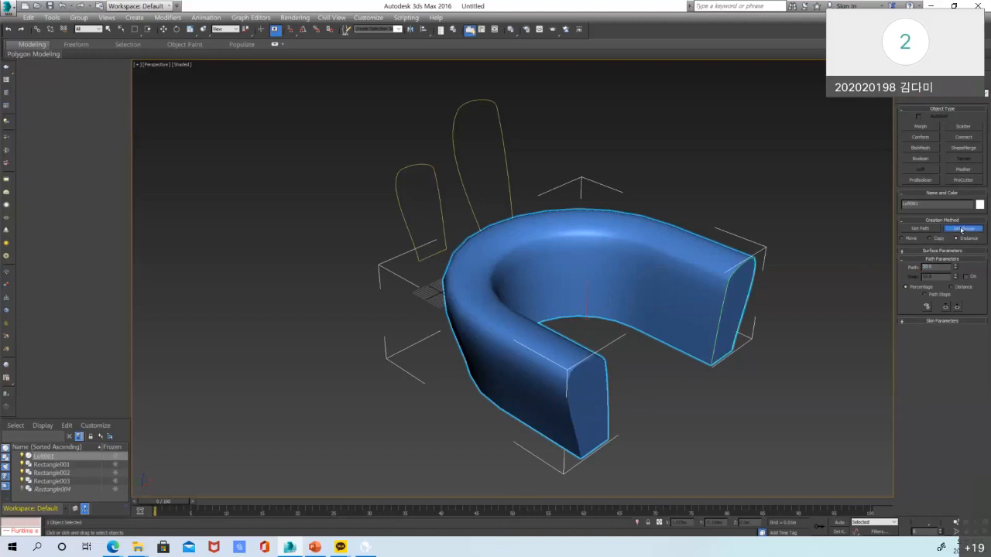
left_click(500, 111)
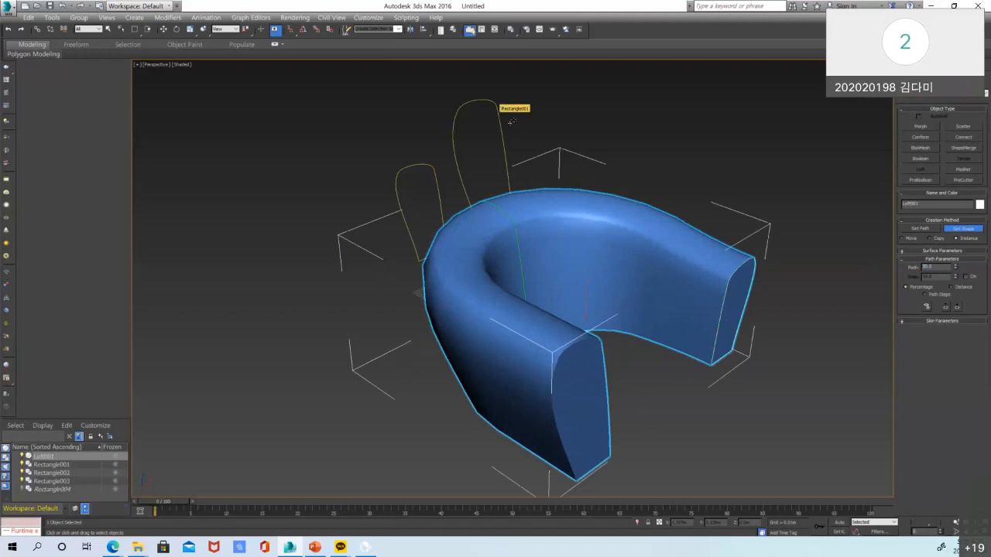
middle_click_drag(640, 268, 601, 261)
scroll(588, 254, "up", 1)
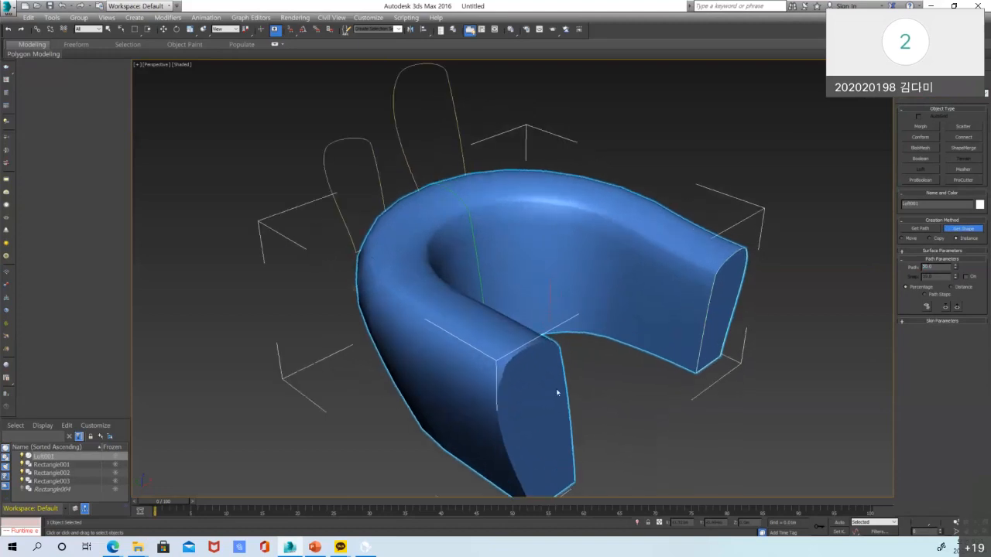
Add the smaller rounded-top profile to the loft again at path level 100 percent
left_click_drag(942, 269, 838, 262)
type("0")
left_click(963, 229)
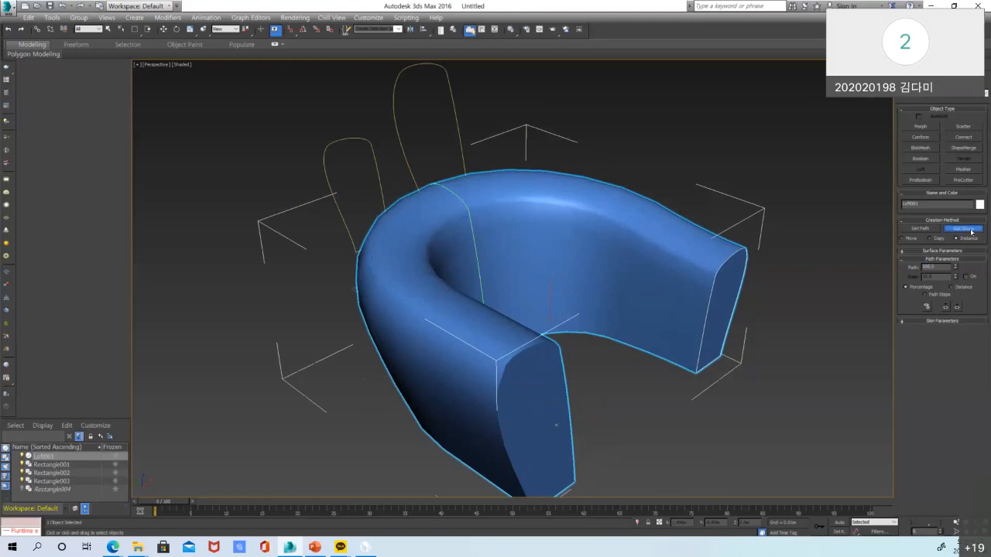
left_click(373, 144)
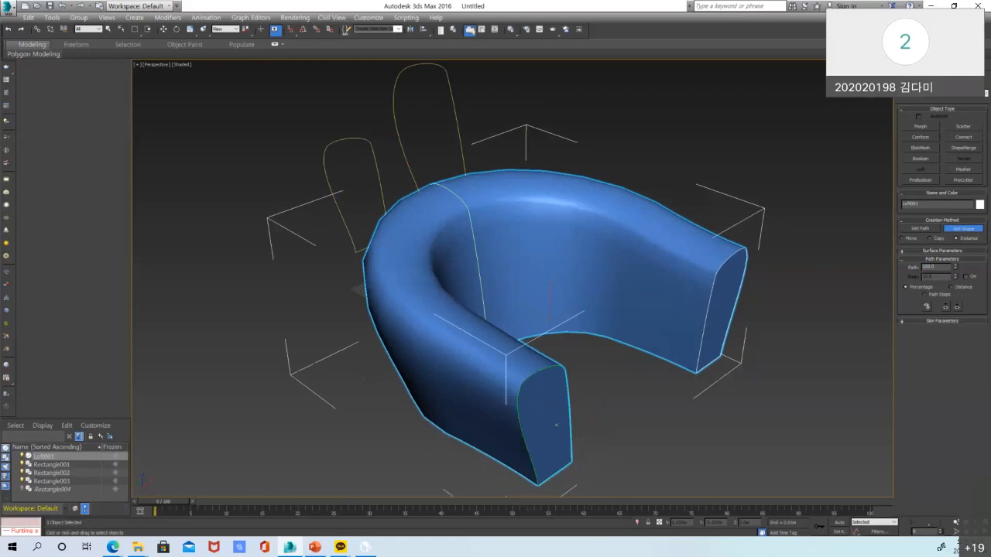
key("alt+w")
scroll(701, 383, "down", 5)
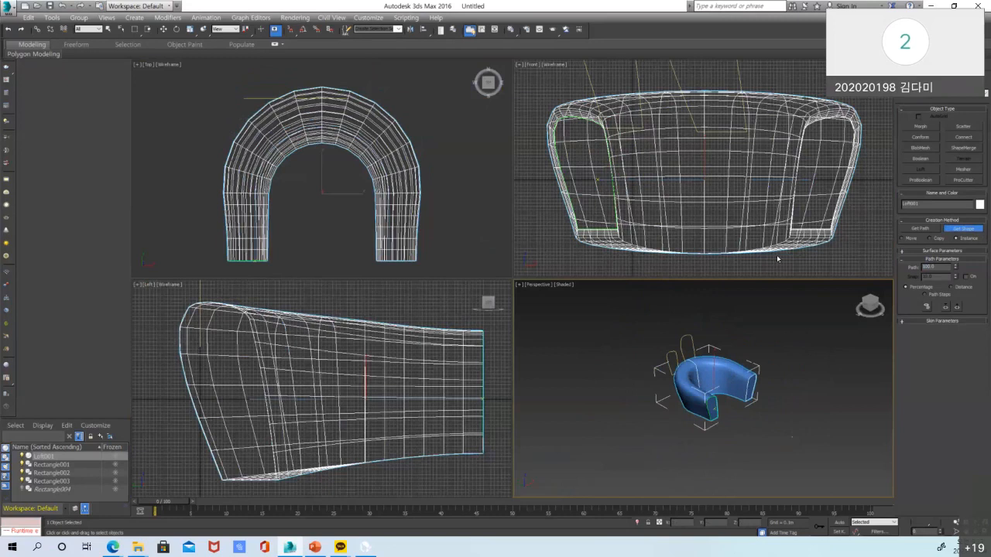
scroll(778, 258, "down", 3)
scroll(711, 232, "up", 1)
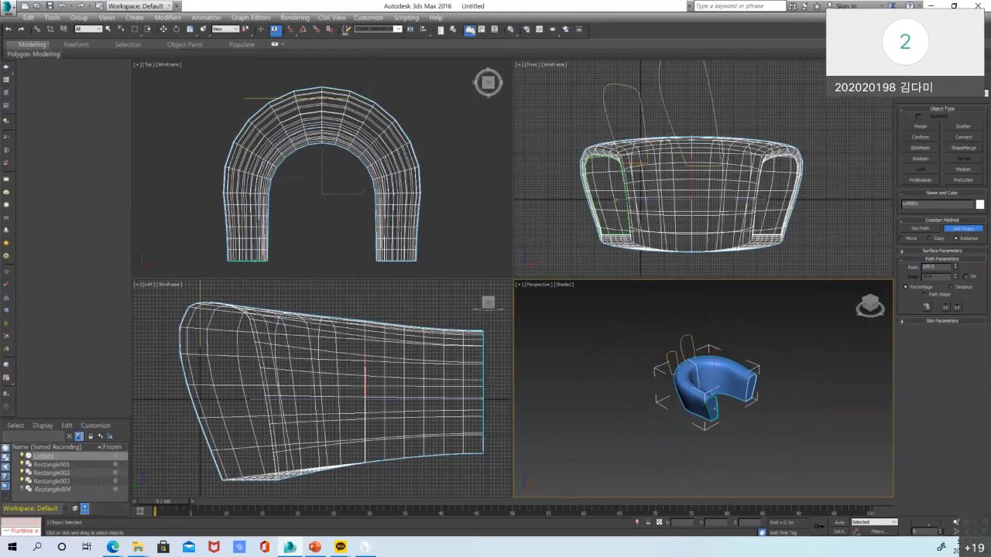
Select the loft's middle profile in shape editing and raise it about 0.07 m toward the base level of the end profiles
left_click(918, 68)
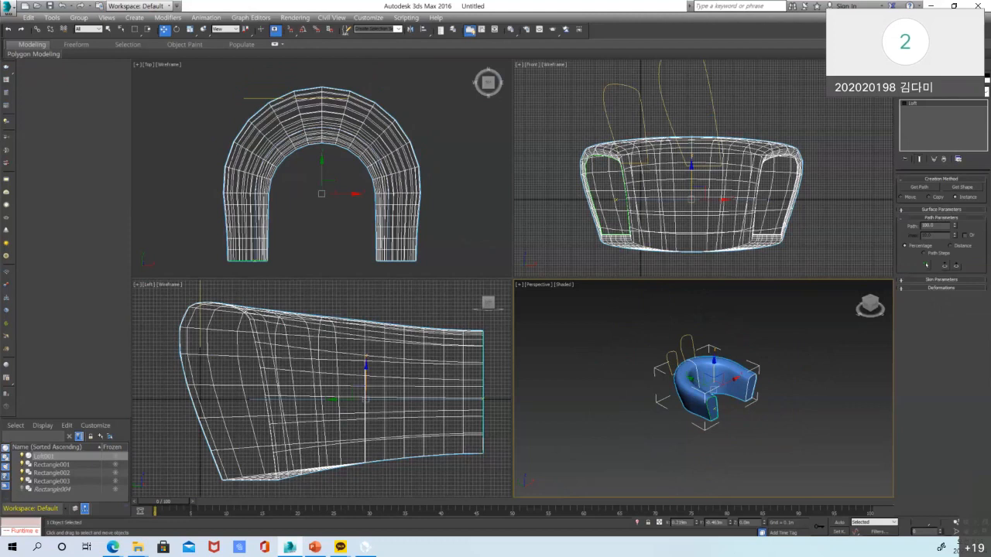
left_click(905, 103)
left_click(921, 111)
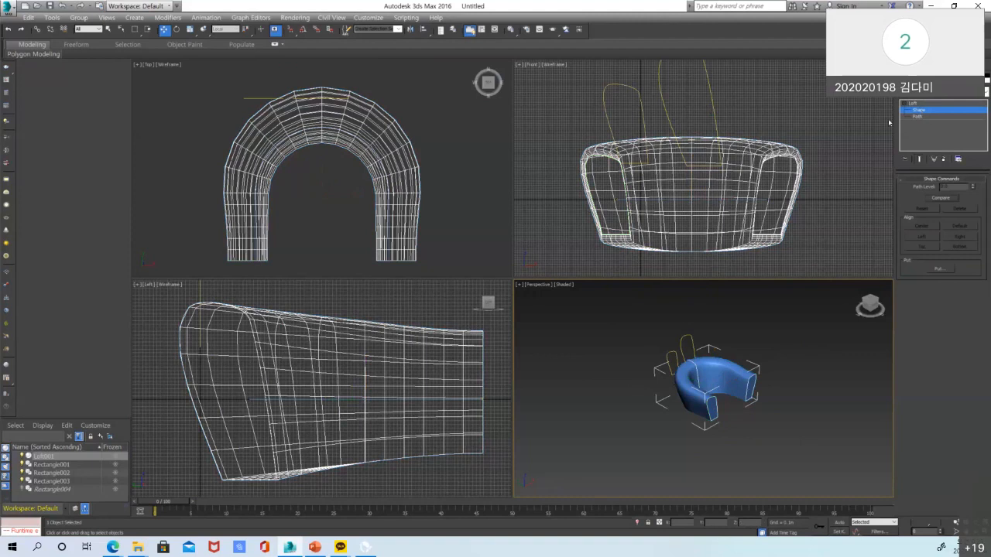
left_click_drag(677, 99, 714, 266)
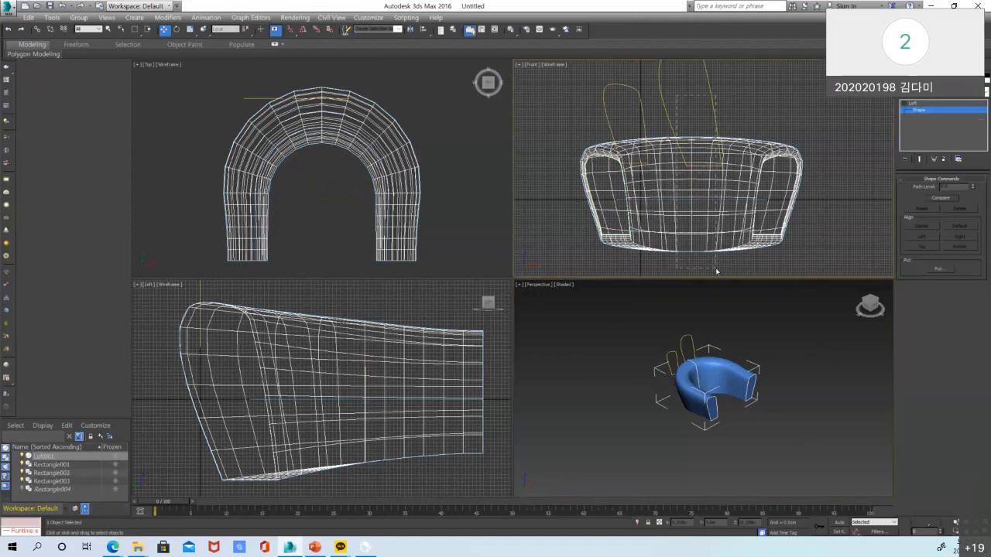
scroll(687, 374, "up", 5)
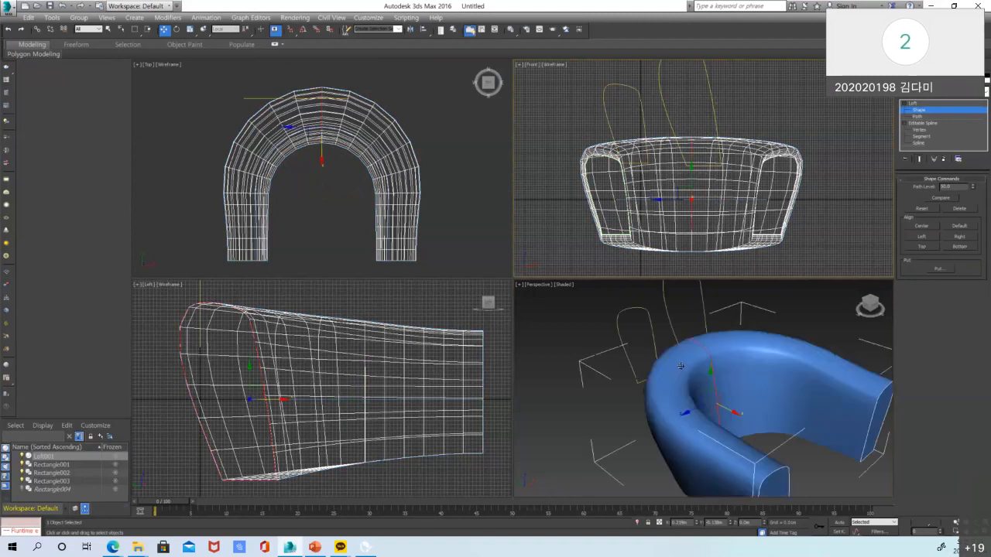
scroll(721, 385, "up", 2)
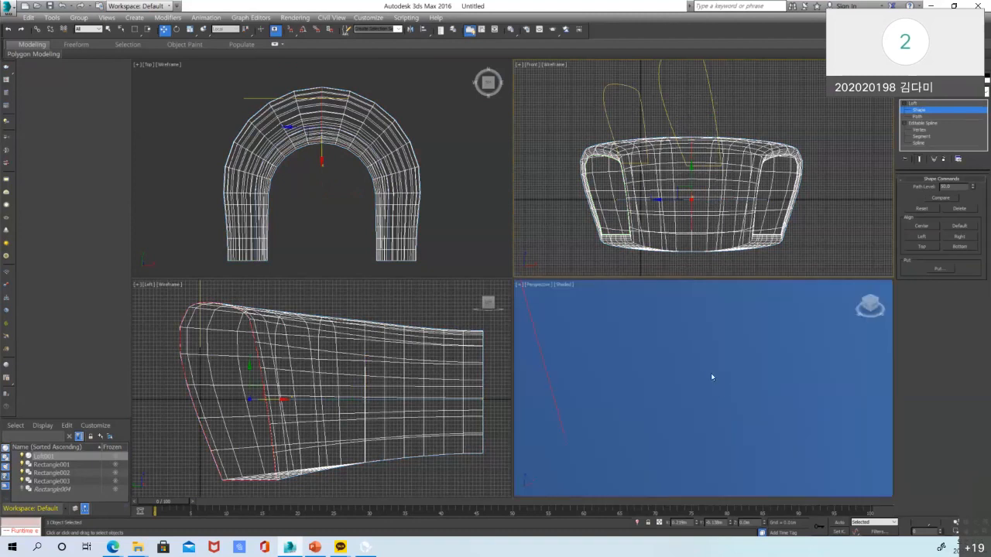
scroll(711, 373, "down", 10)
middle_click_drag(775, 152, 784, 146)
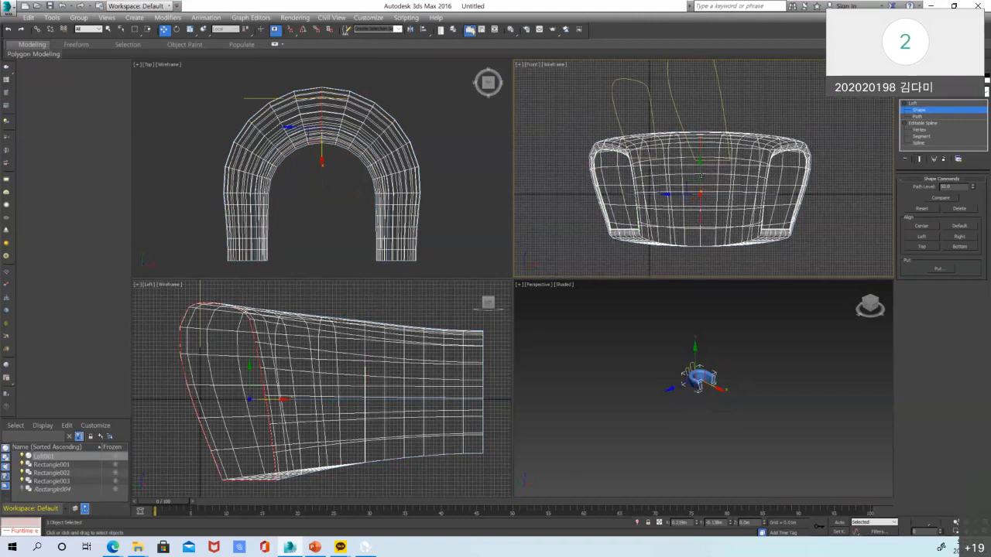
left_click_drag(698, 167, 701, 158)
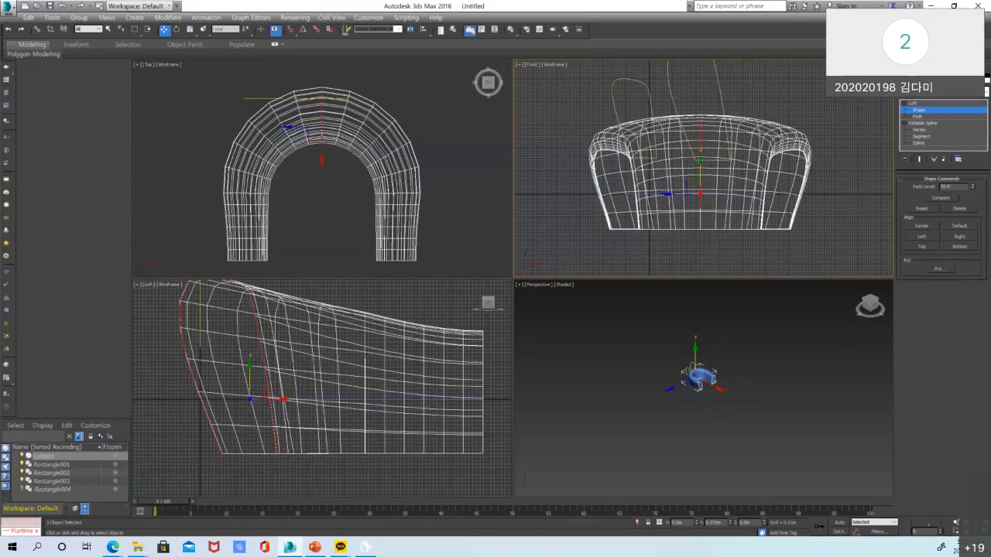
Fine-tune the middle profile's height so its base lines up with the end profiles, and leave shape editing
scroll(692, 185, "up", 5)
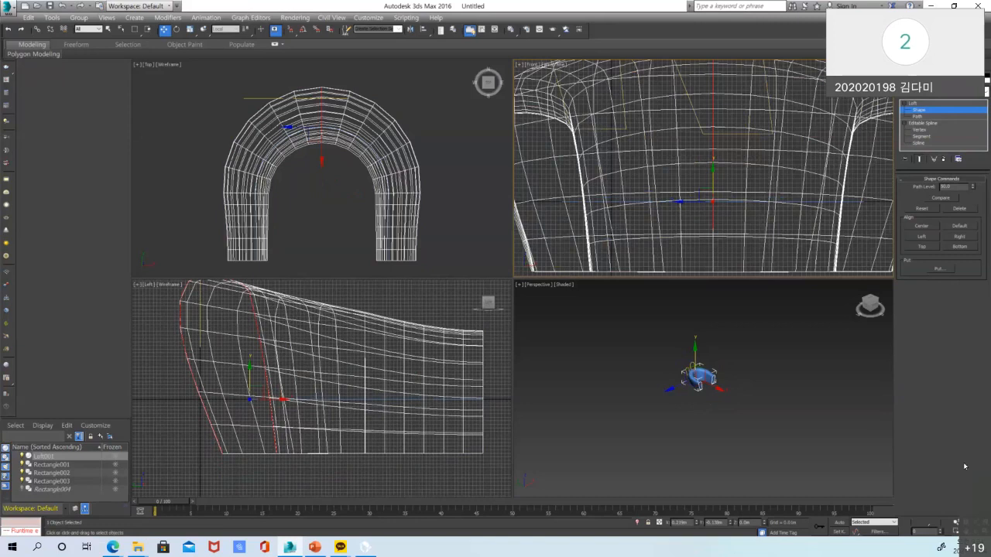
key("alt+w")
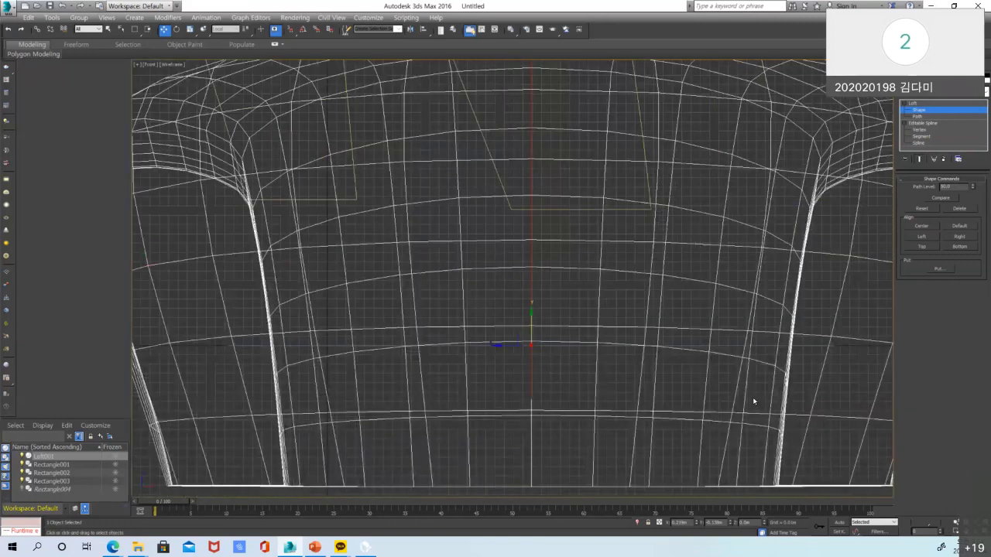
scroll(719, 332, "down", 4)
scroll(677, 309, "up", 2)
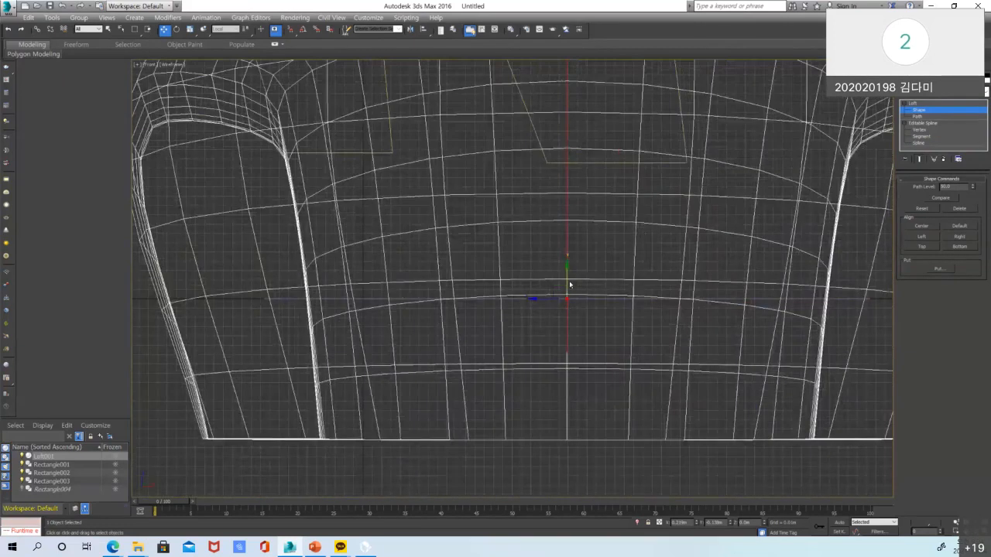
left_click_drag(566, 269, 567, 270)
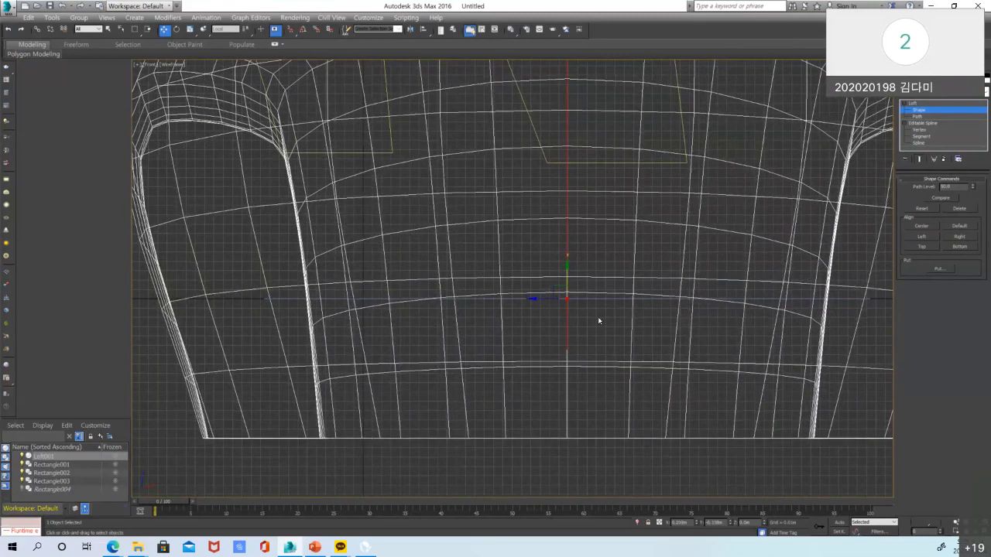
scroll(598, 316, "down", 7)
left_click(918, 103)
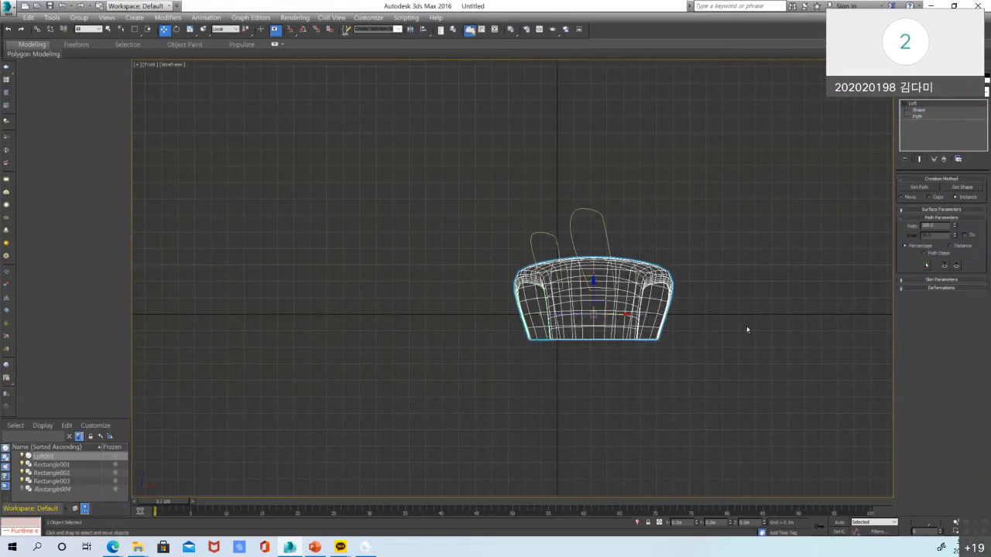
key("alt+w")
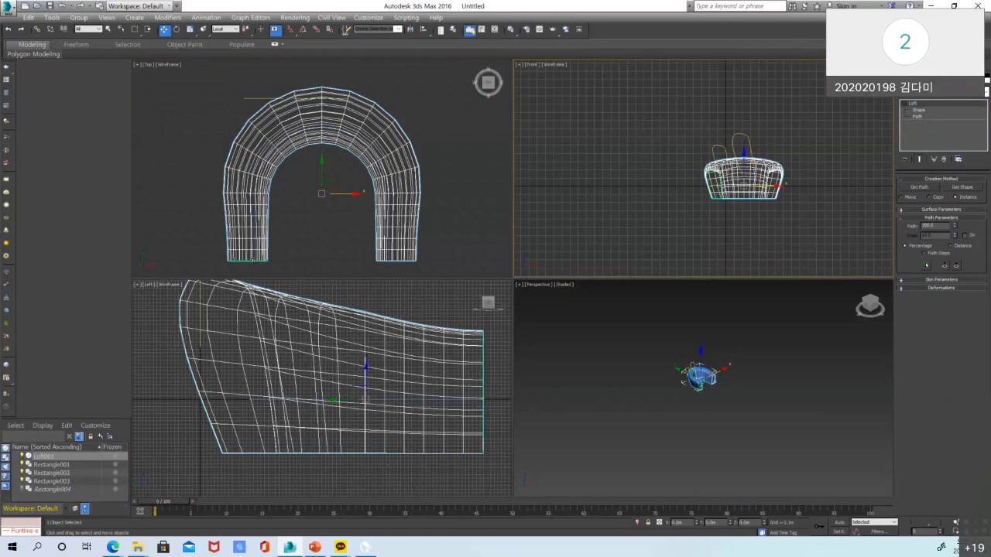
Select all three loft profiles, shift them outward together about 0.08 m, and finish shape editing
left_click(926, 111)
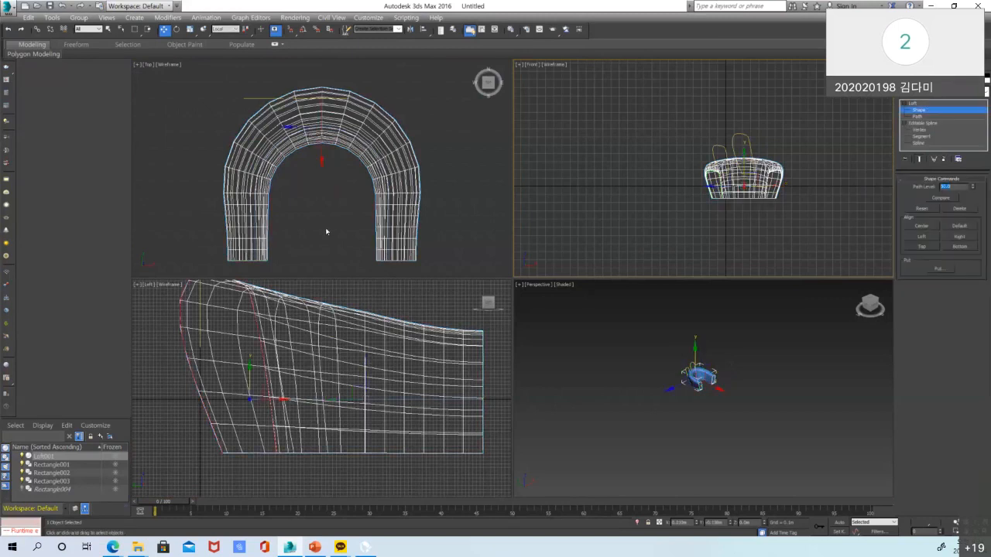
left_click_drag(194, 250, 266, 261)
left_click_drag(444, 247, 314, 281)
left_click_drag(402, 260, 414, 261)
left_click_drag(299, 193, 330, 72)
middle_click_drag(343, 168, 345, 215)
left_click_drag(331, 189, 335, 184)
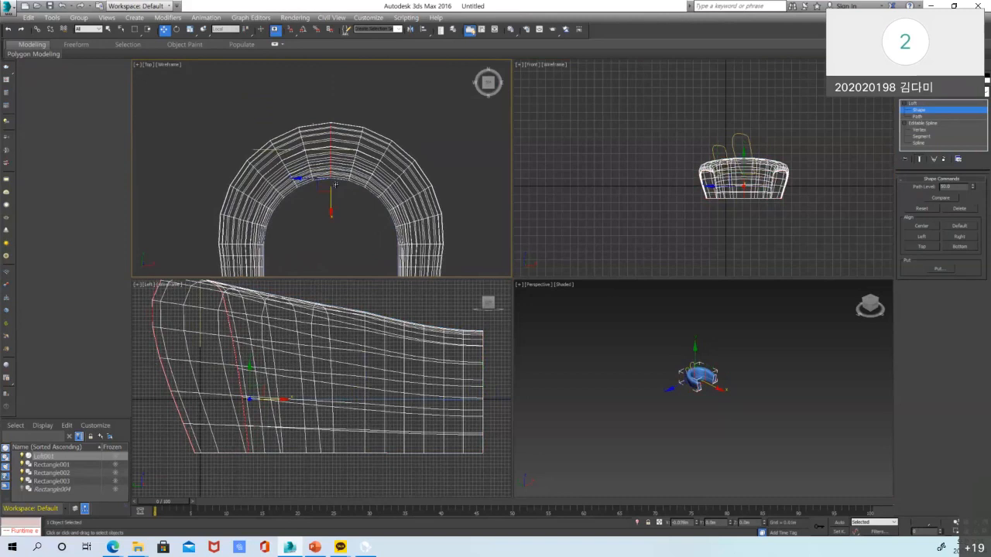
scroll(367, 144, "down", 2)
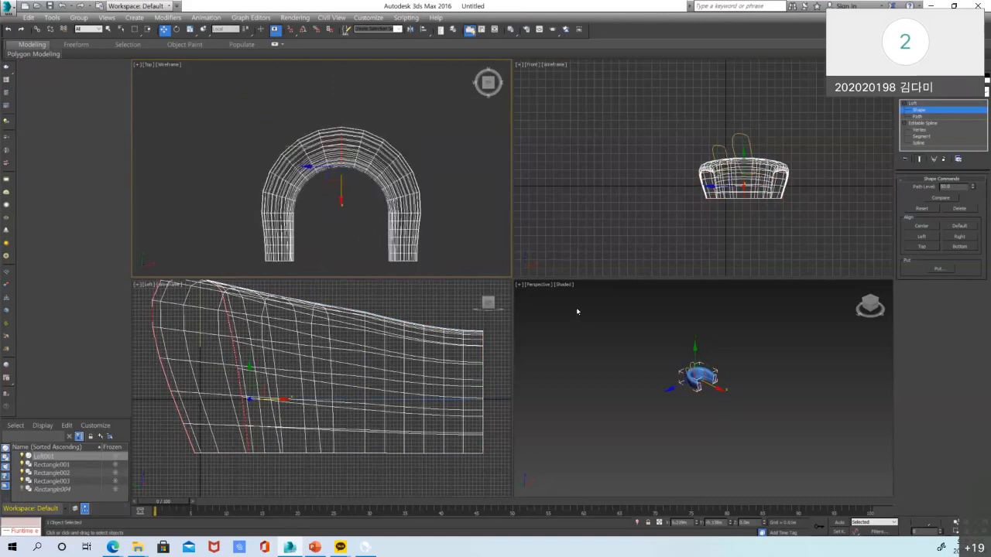
scroll(680, 375, "up", 5)
middle_click_drag(708, 374, 667, 356)
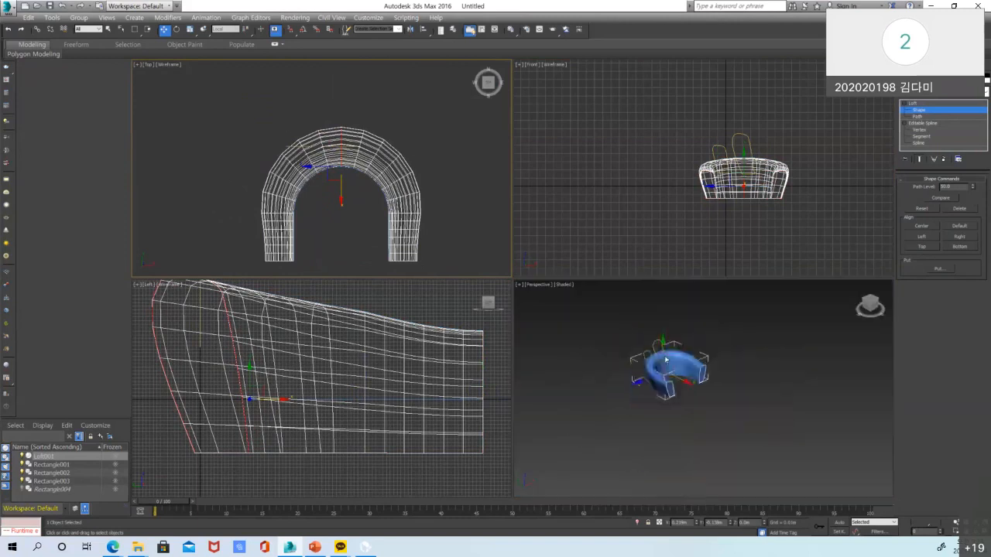
scroll(668, 355, "up", 1)
left_click(929, 103)
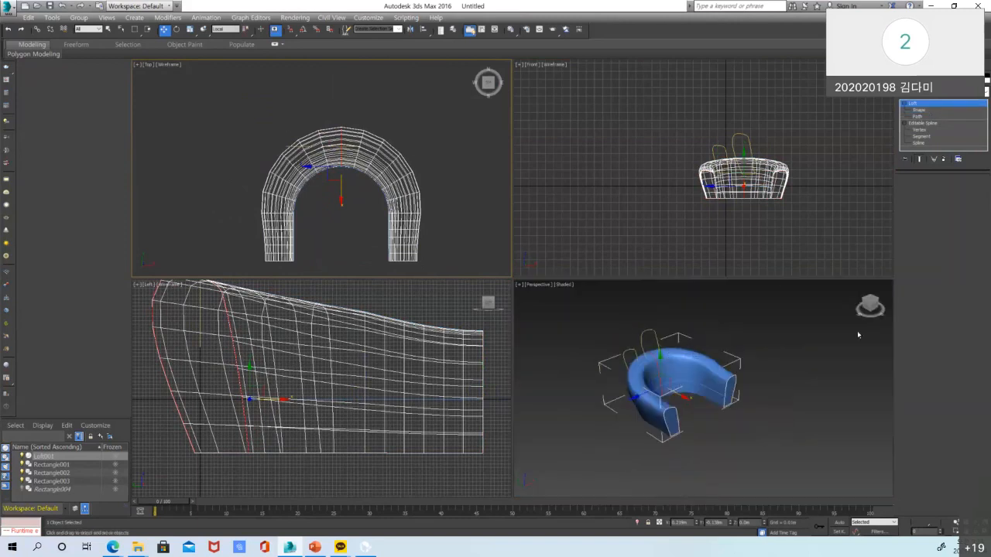
left_click(854, 375)
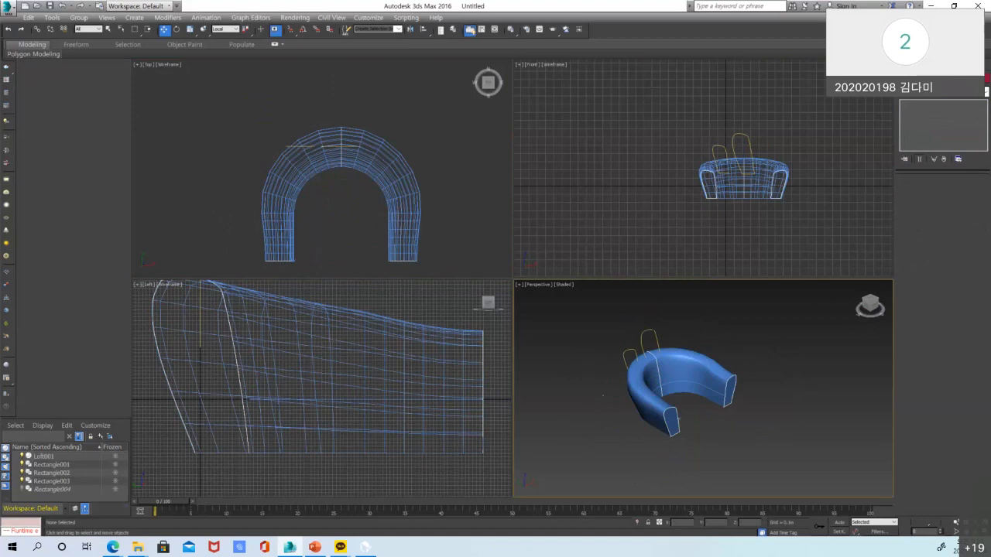
Unhide all objects and select the closed round-backed seat outline below the armchair body
left_click(959, 67)
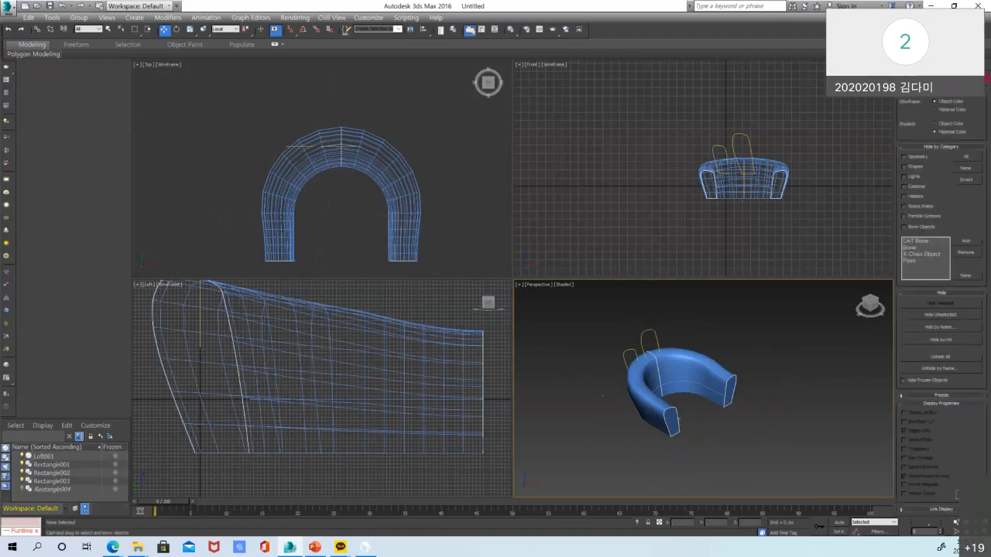
left_click(949, 357)
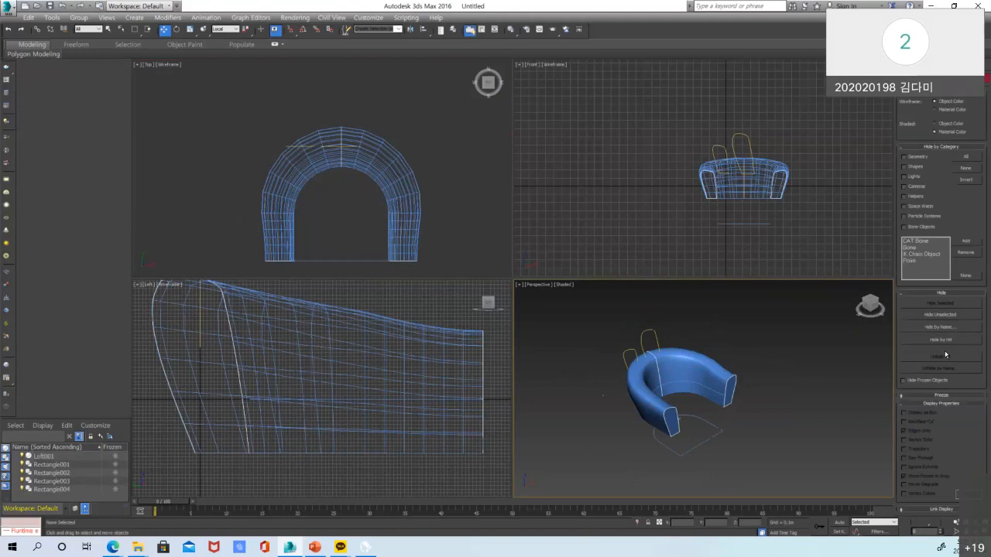
left_click(700, 442)
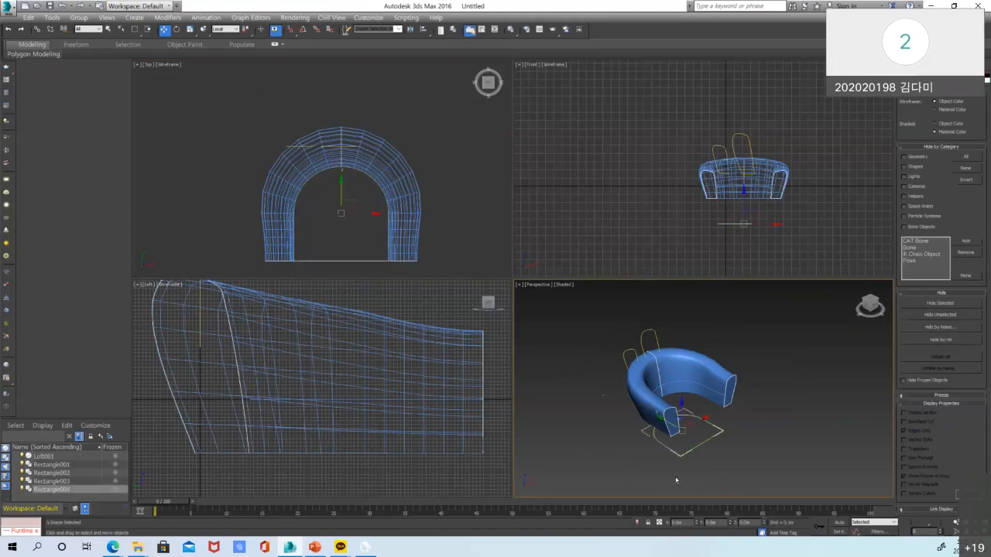
scroll(675, 480, "up", 3)
scroll(685, 463, "up", 2)
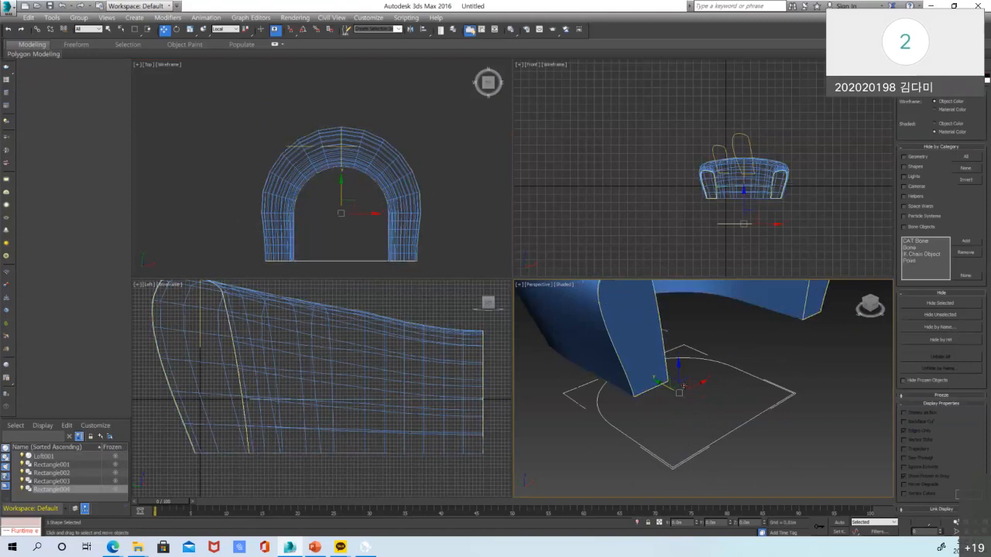
scroll(693, 449, "down", 5)
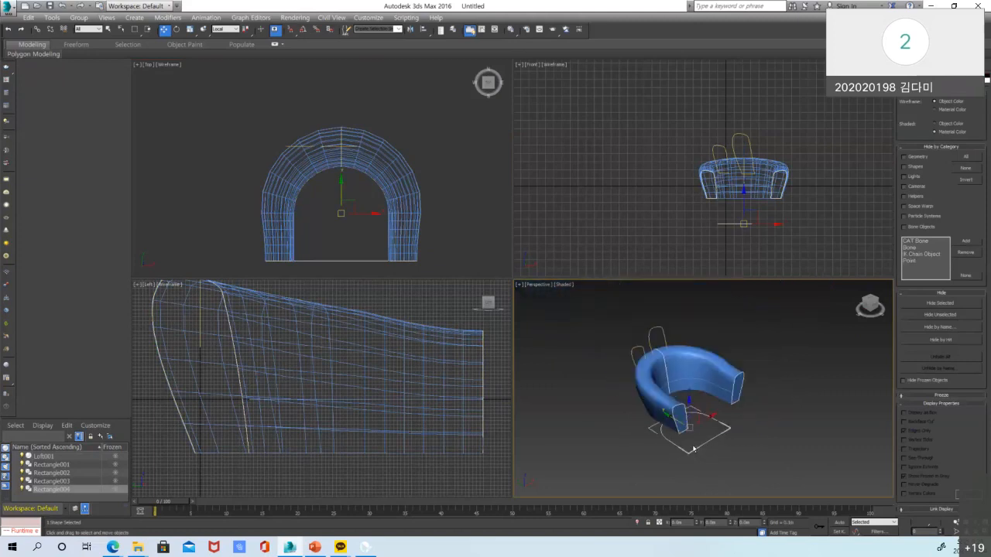
scroll(693, 449, "up", 2)
left_click(757, 450)
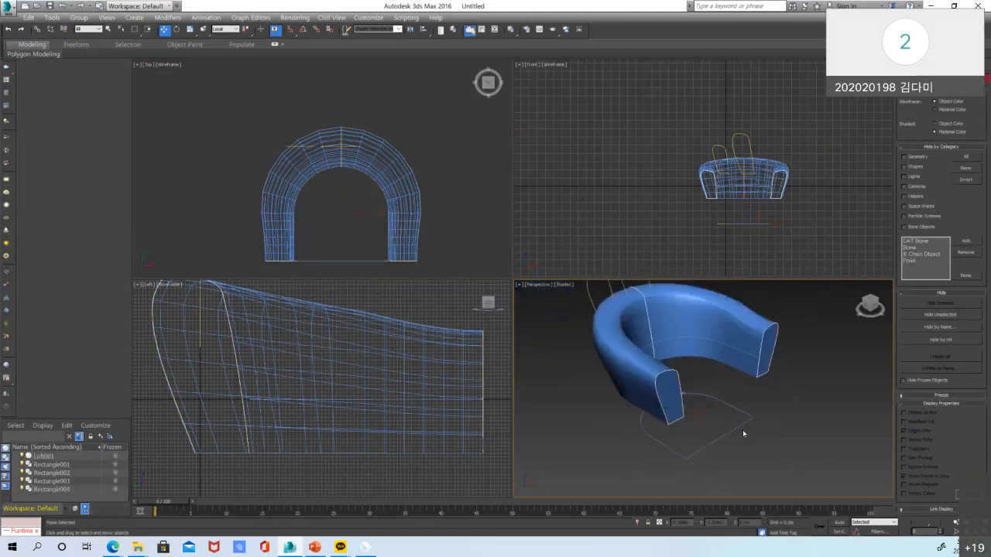
left_click(736, 428)
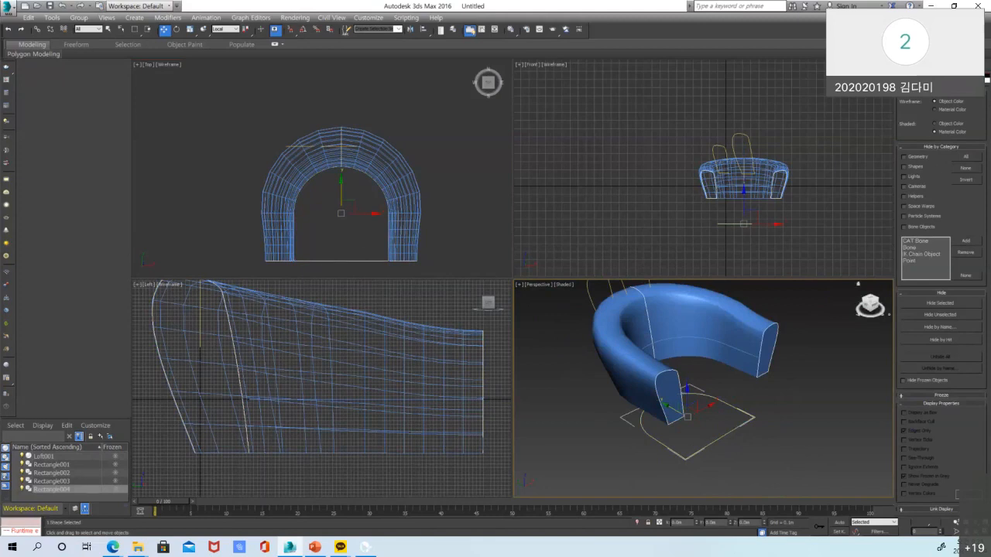
Extrude the seat outline by 0.1 m with an Extrude modifier
left_click(919, 66)
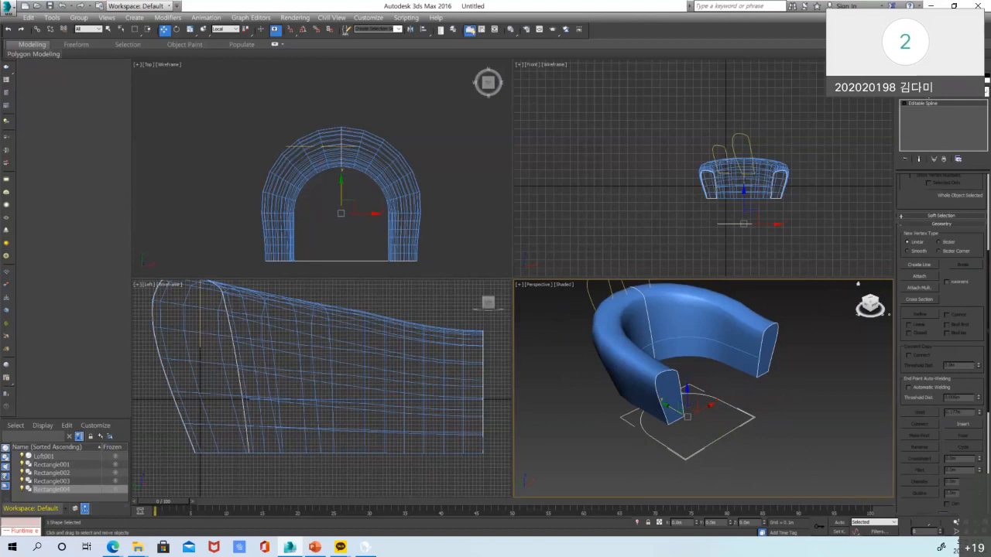
left_click(987, 91)
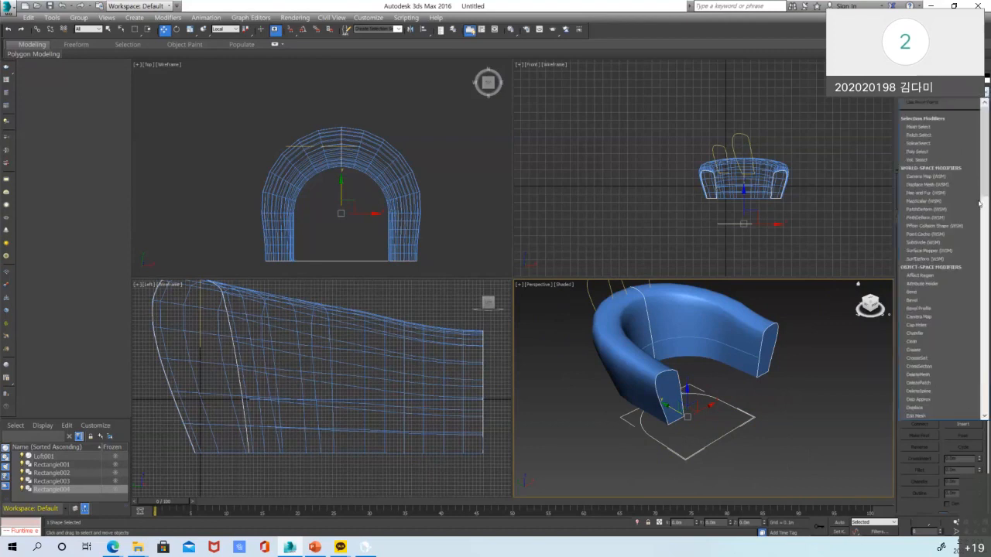
scroll(946, 302, "down", 3)
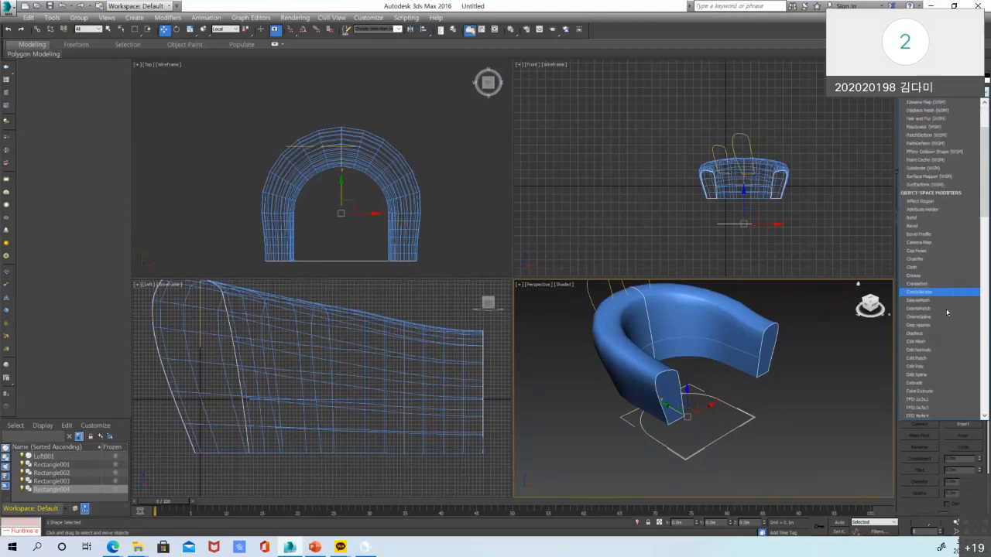
left_click(937, 386)
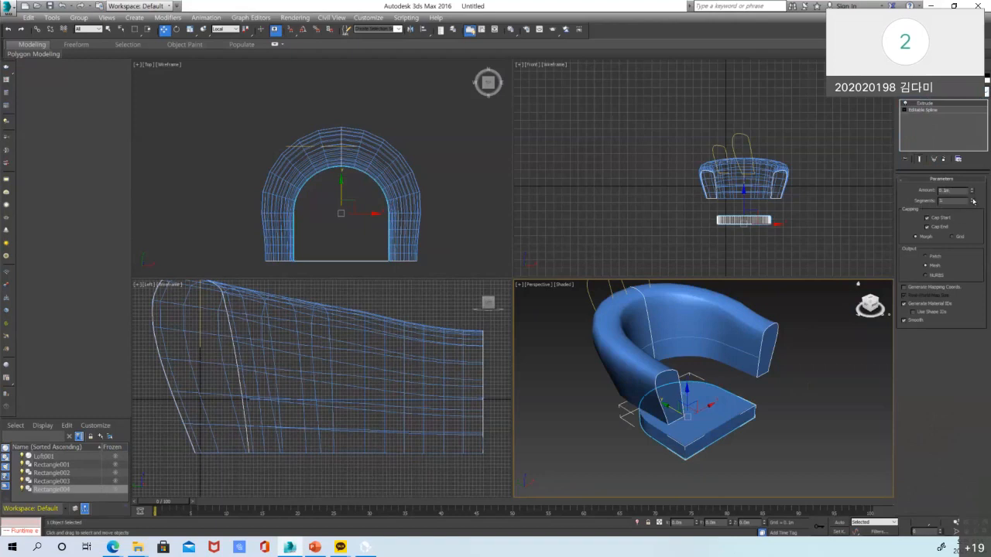
Set the seat extrusion's height segments to 4 and deselect the seat
left_click(973, 200)
left_click(973, 200)
scroll(729, 227, "up", 2)
scroll(776, 223, "up", 3)
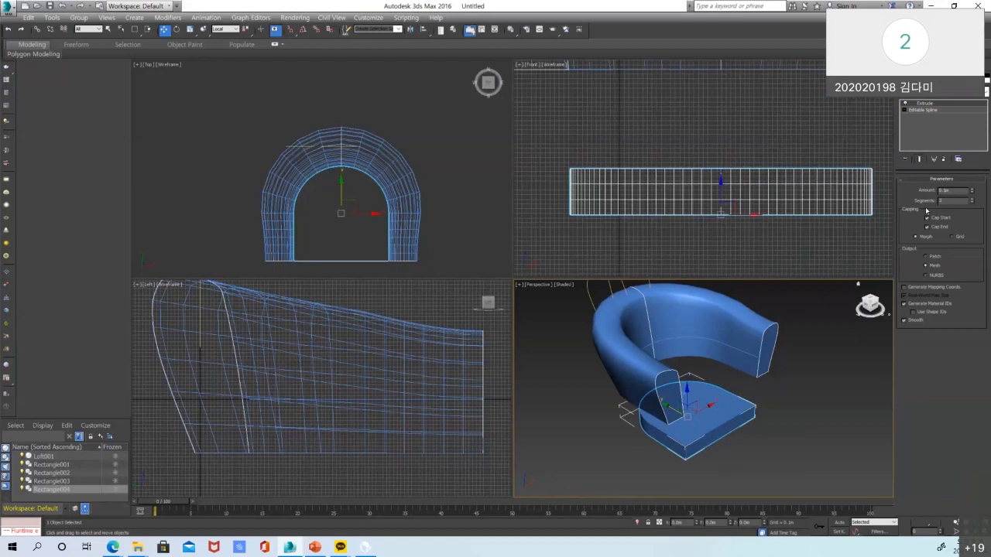
left_click(973, 202)
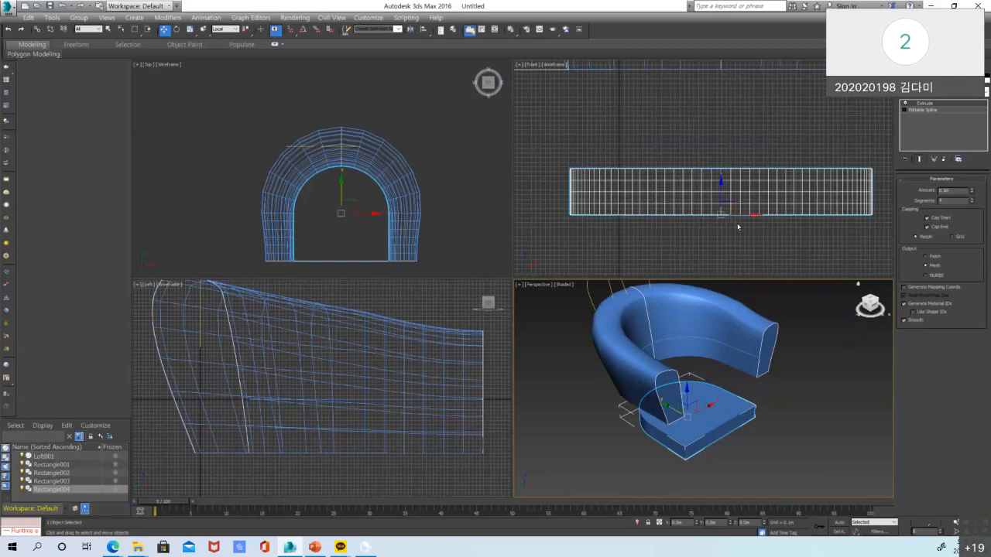
left_click(971, 202)
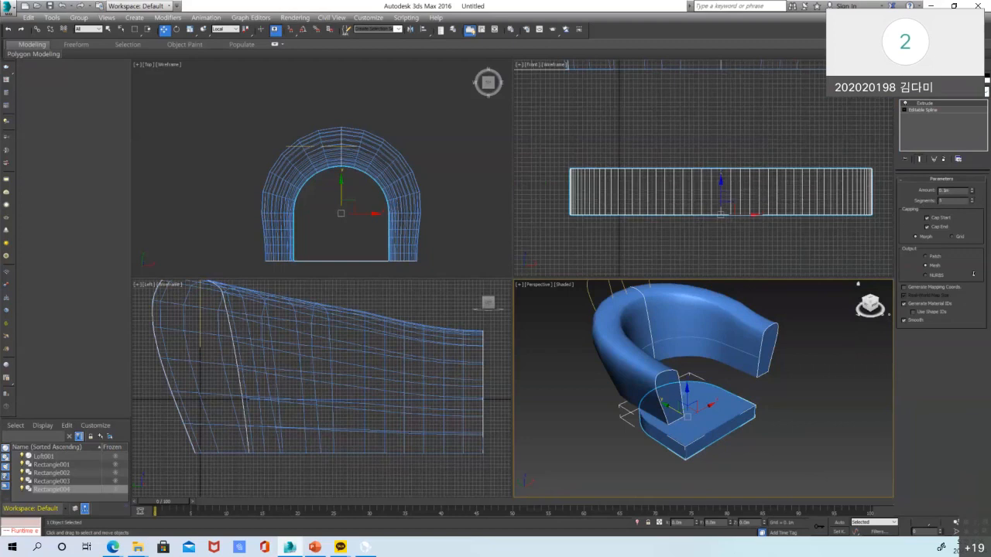
left_click(973, 200)
left_click(973, 200)
left_click(973, 200)
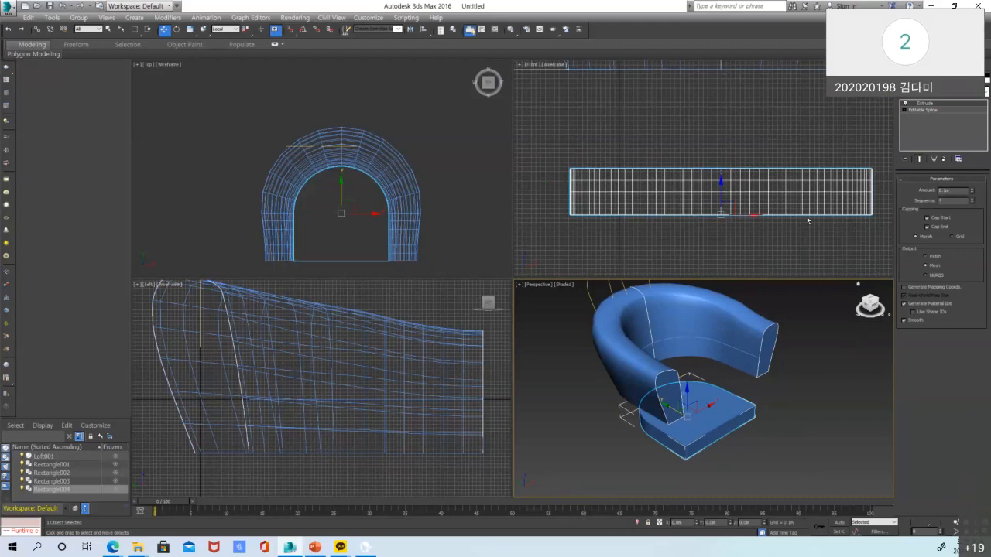
left_click(760, 228)
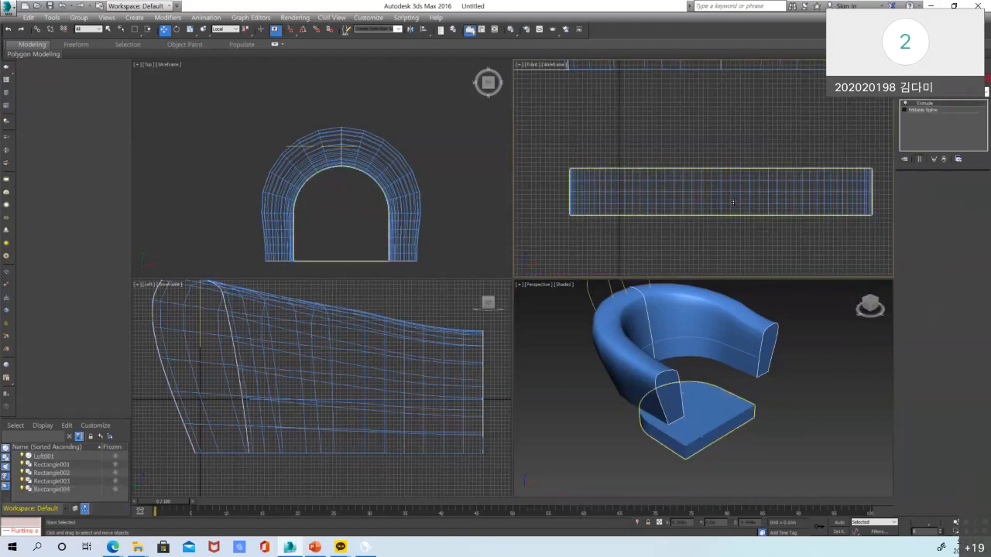
Convert the extruded seat block to an Editable Poly and enter vertex editing
left_click(732, 202)
right_click(733, 202)
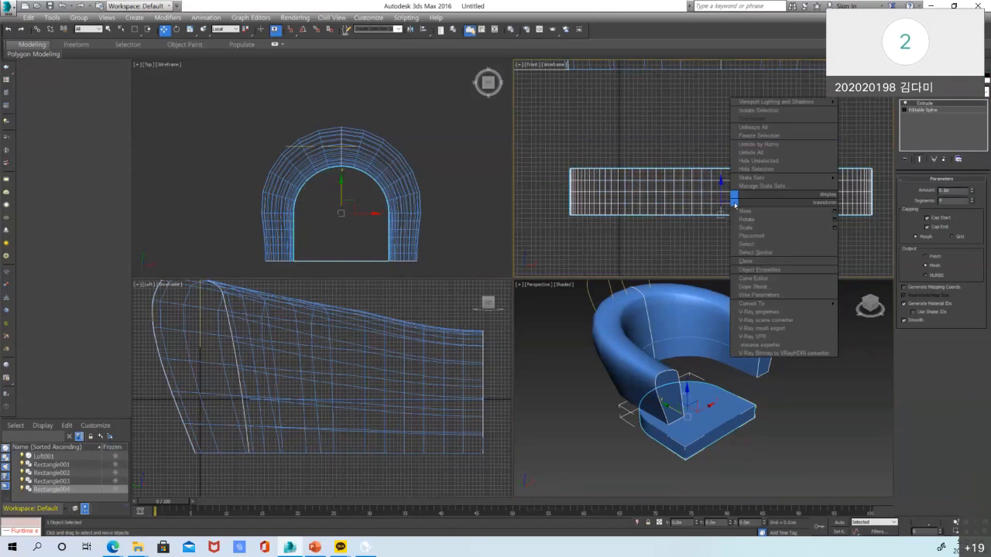
left_click(715, 311)
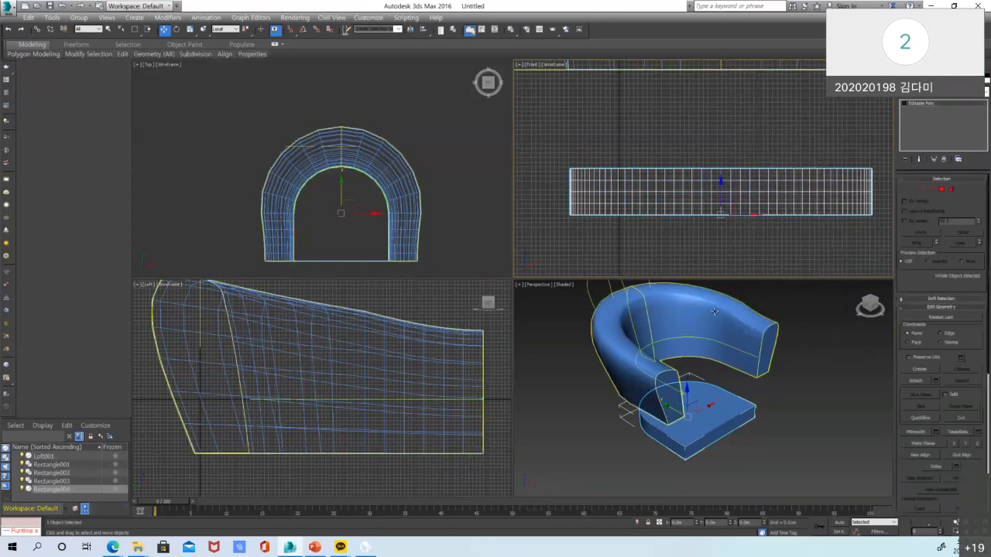
left_click(911, 189)
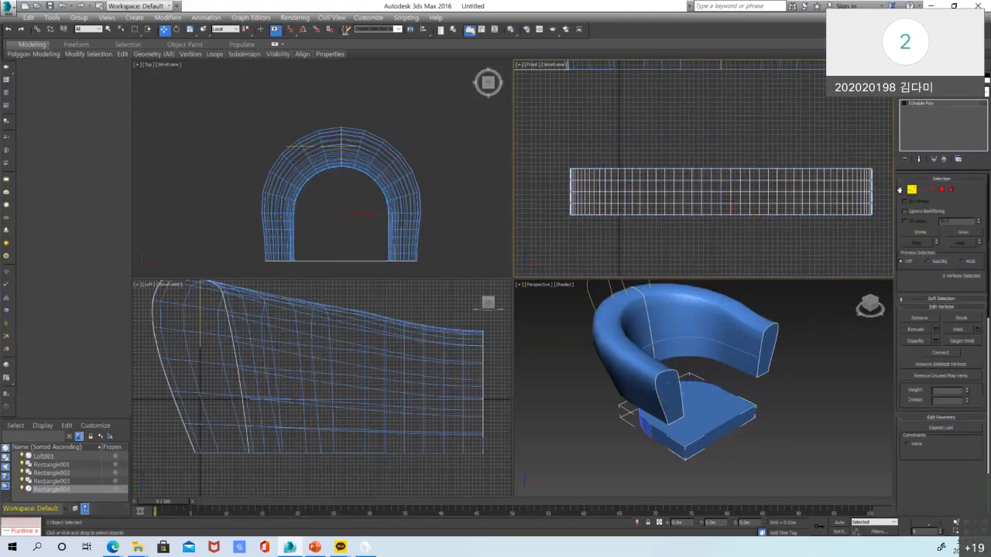
Scale the seat's topmost vertex ring uniformly inward in the top view, using the View reference coordinate system
left_click_drag(551, 145, 886, 177)
middle_click_drag(458, 159, 449, 139)
left_click(226, 29)
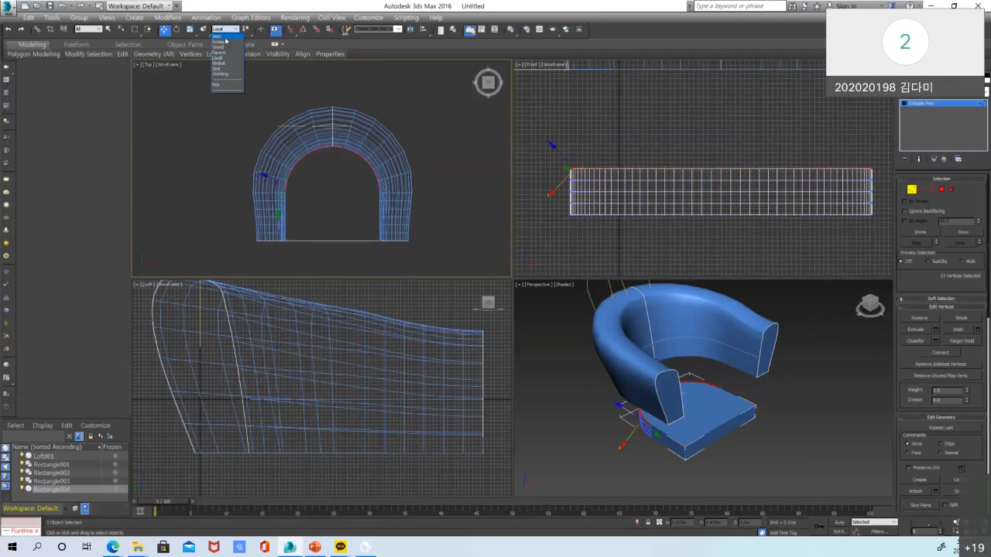
left_click(225, 37)
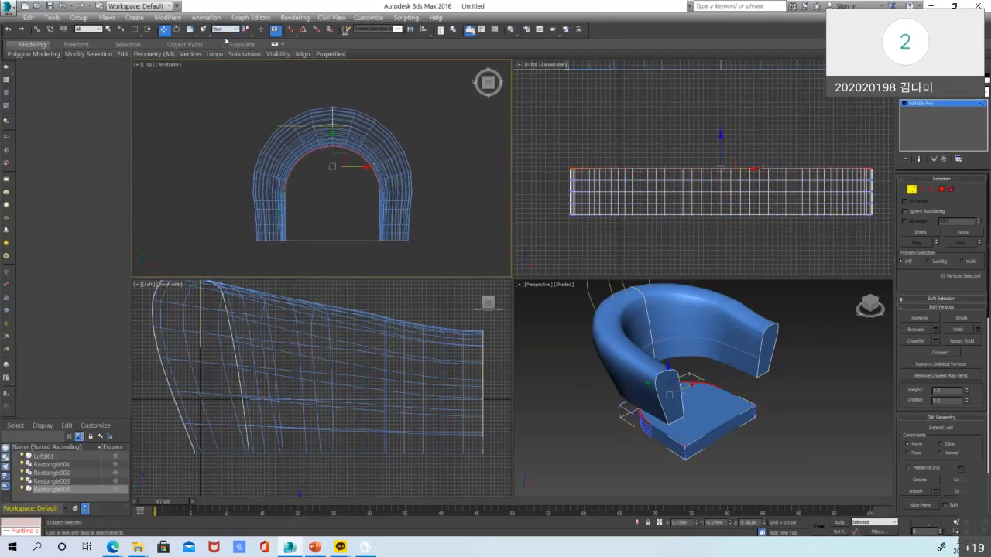
left_click(192, 28)
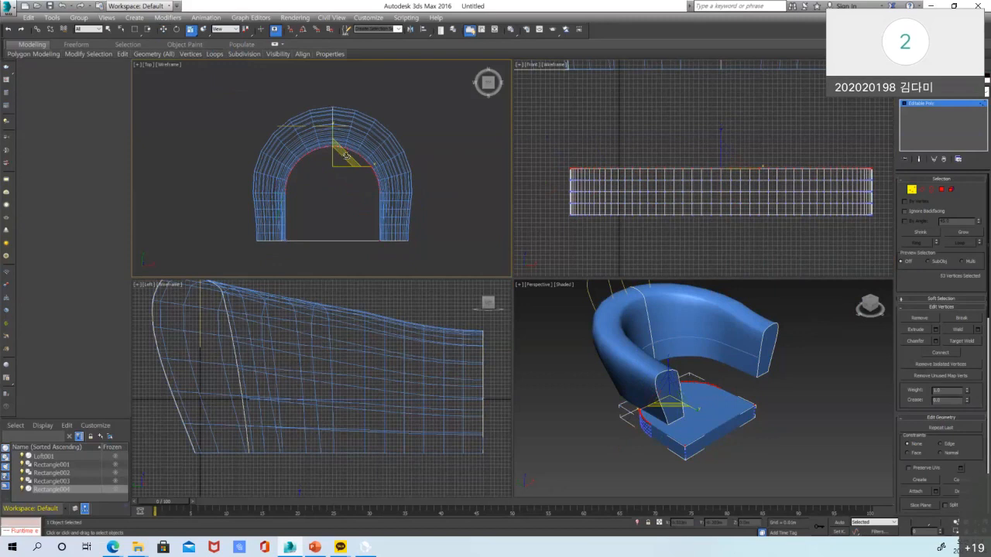
left_click_drag(345, 155, 340, 160)
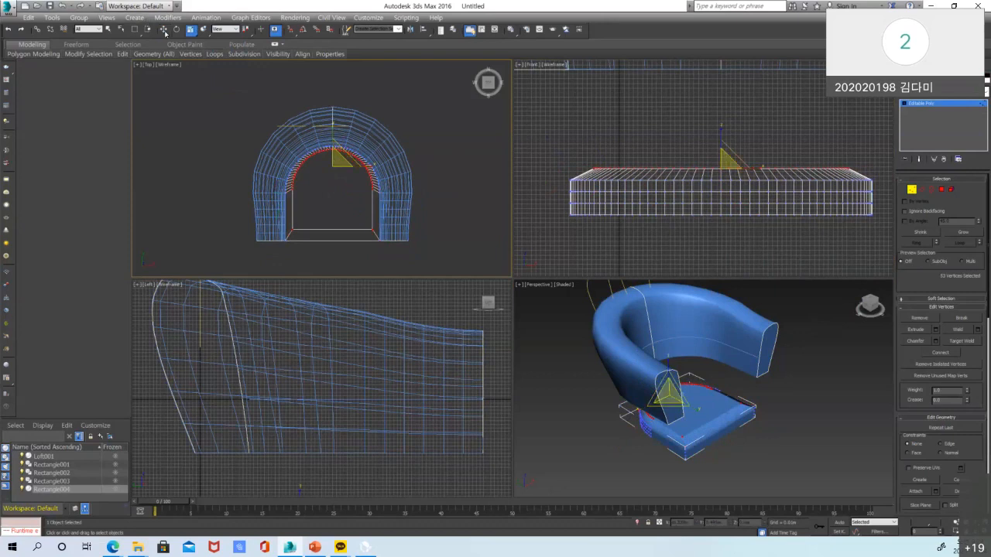
Scale the second vertex ring from the seat's top slightly inward to round the upper edge
left_click_drag(544, 177, 882, 183)
right_click(448, 134)
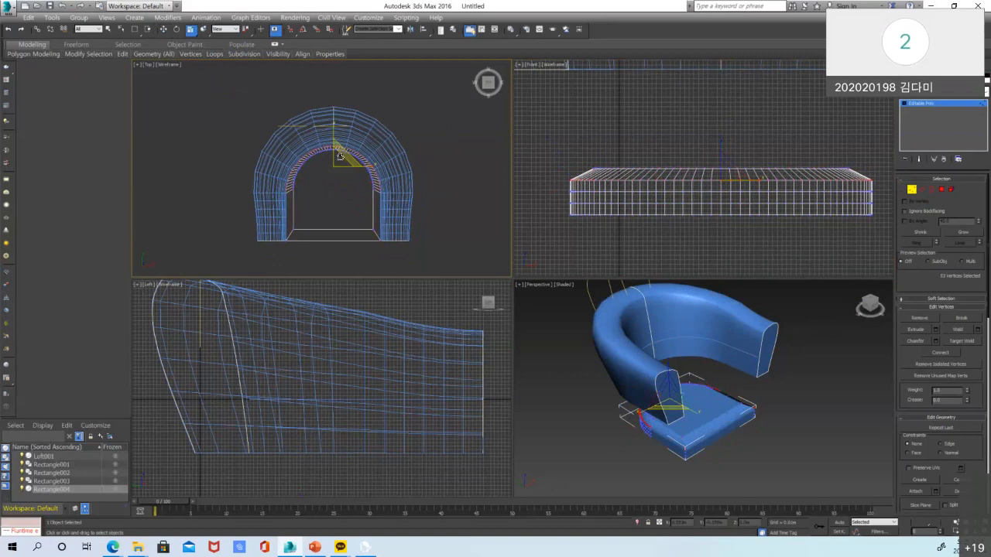
left_click_drag(336, 161, 337, 161)
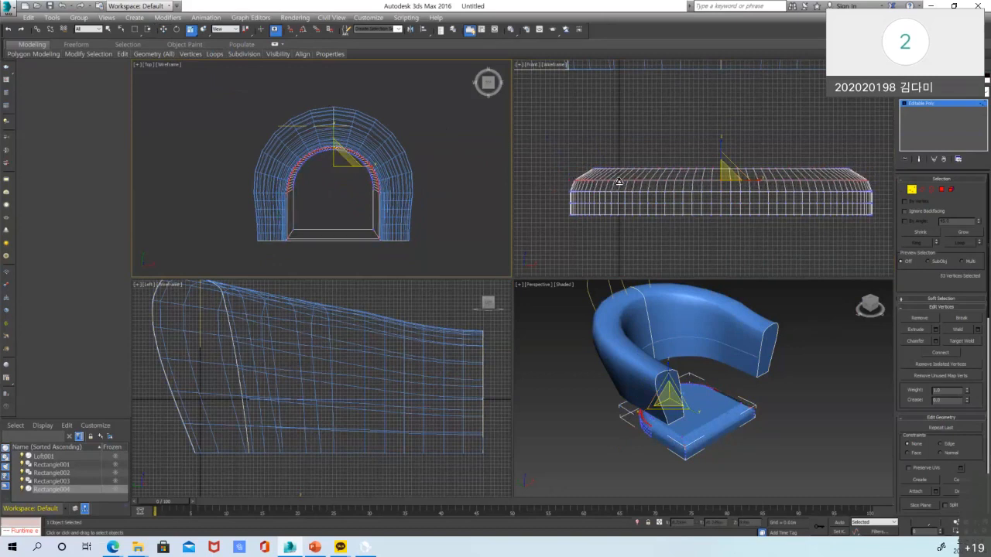
Raise the second and third vertex rings of the seat slightly toward its top surface
key("w")
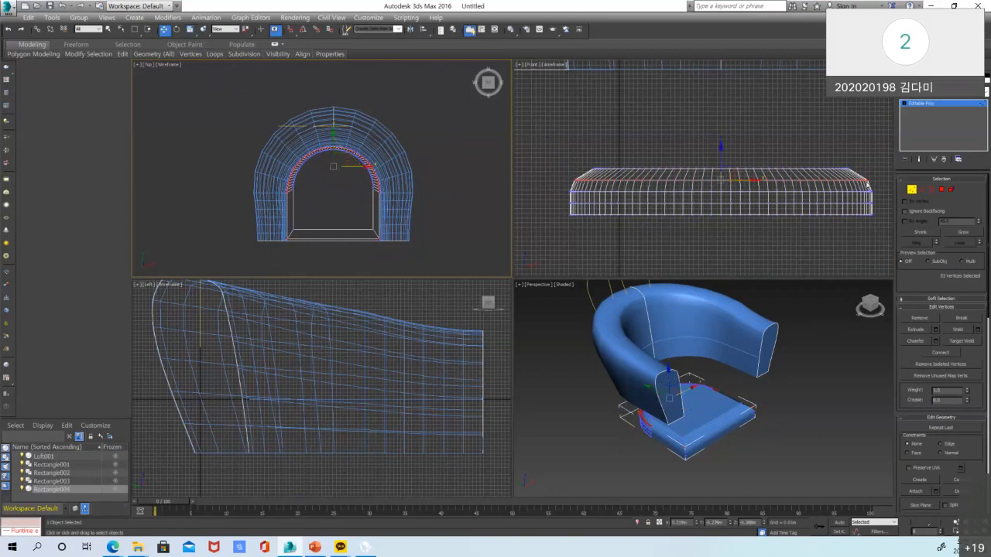
right_click(878, 178)
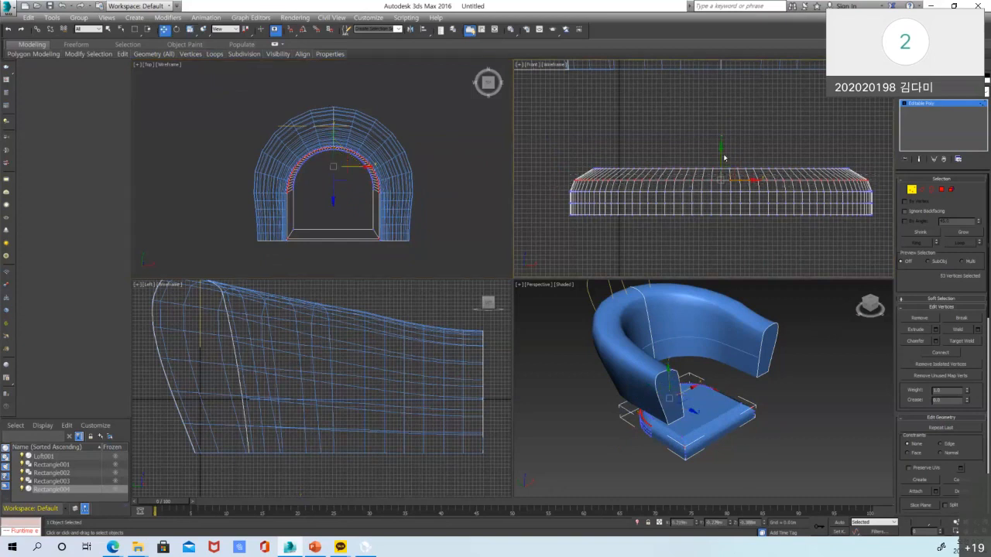
left_click_drag(721, 158, 722, 152)
left_click_drag(880, 184, 557, 199)
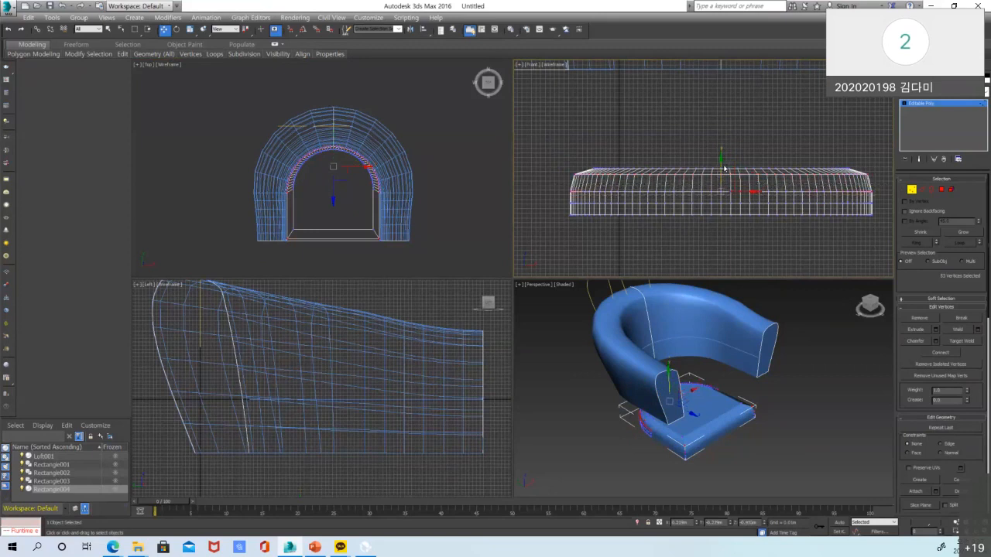
left_click_drag(721, 159, 721, 148)
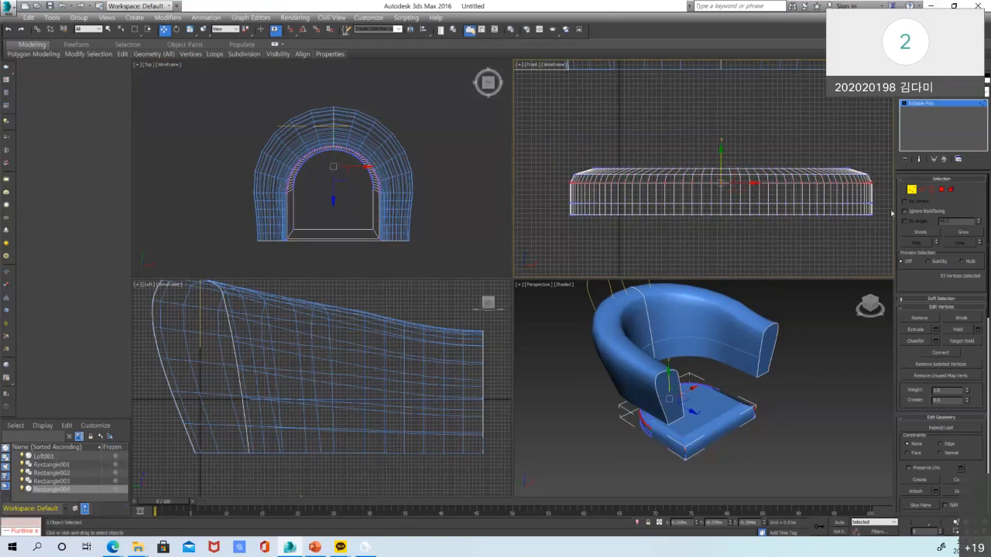
Scale the seat's bottom vertex ring slightly inward, leave vertex editing and deselect the seat
left_click_drag(626, 230, 628, 230)
right_click(394, 118)
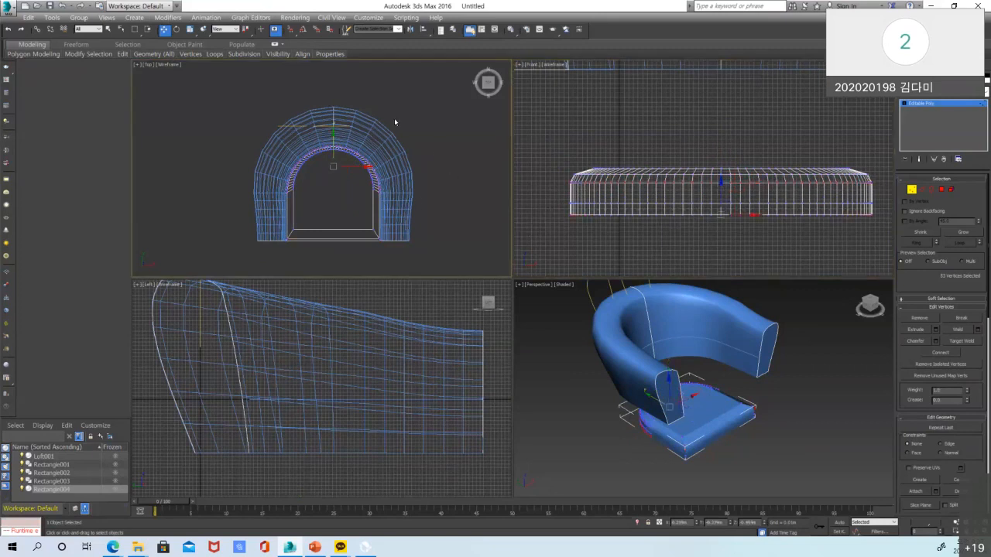
left_click(191, 28)
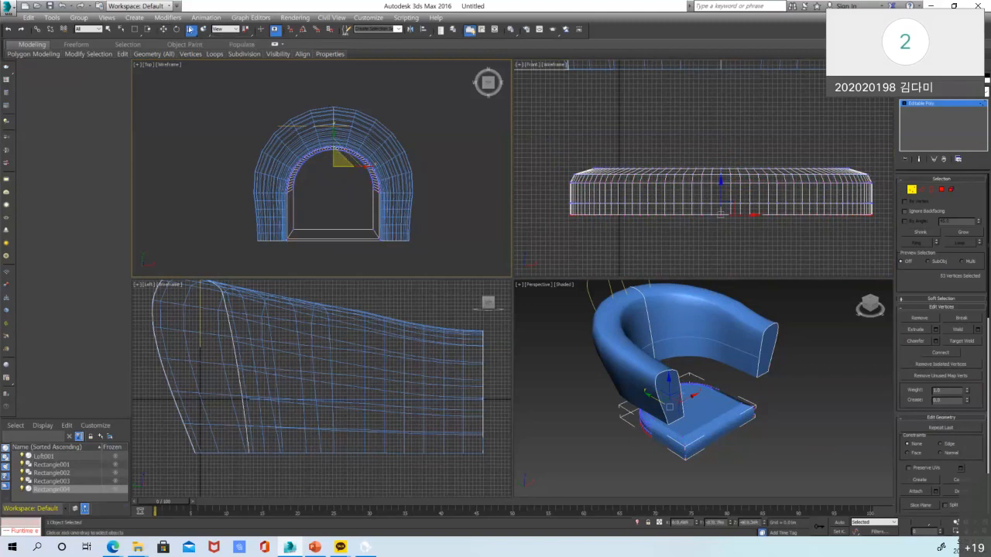
left_click_drag(337, 161, 337, 161)
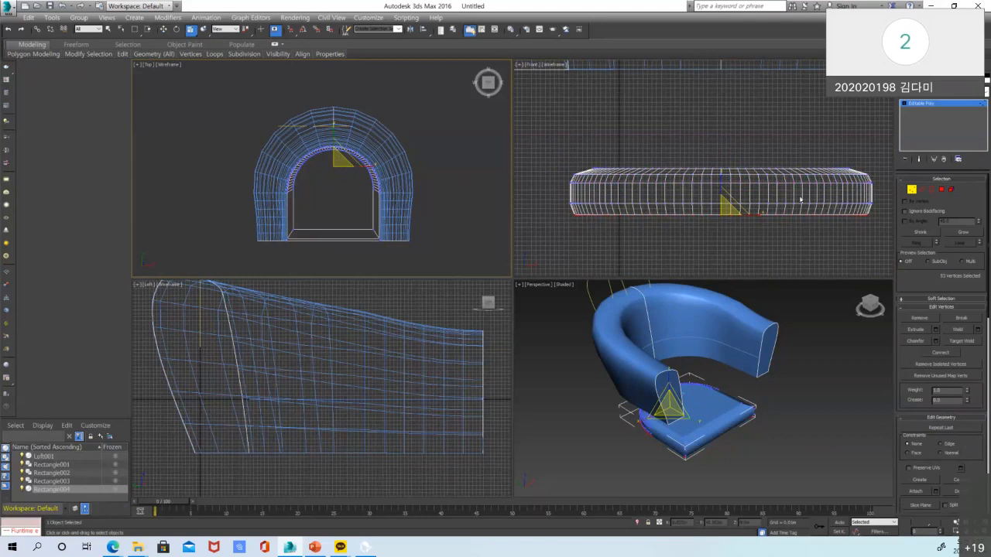
left_click(912, 190)
left_click(825, 379)
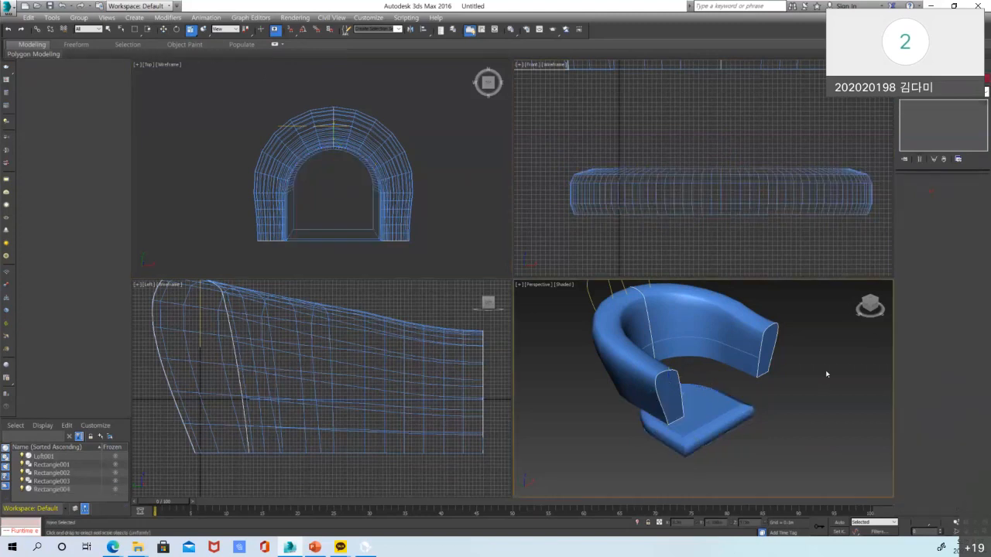
scroll(698, 433, "up", 5)
scroll(703, 432, "down", 5)
left_click(704, 432)
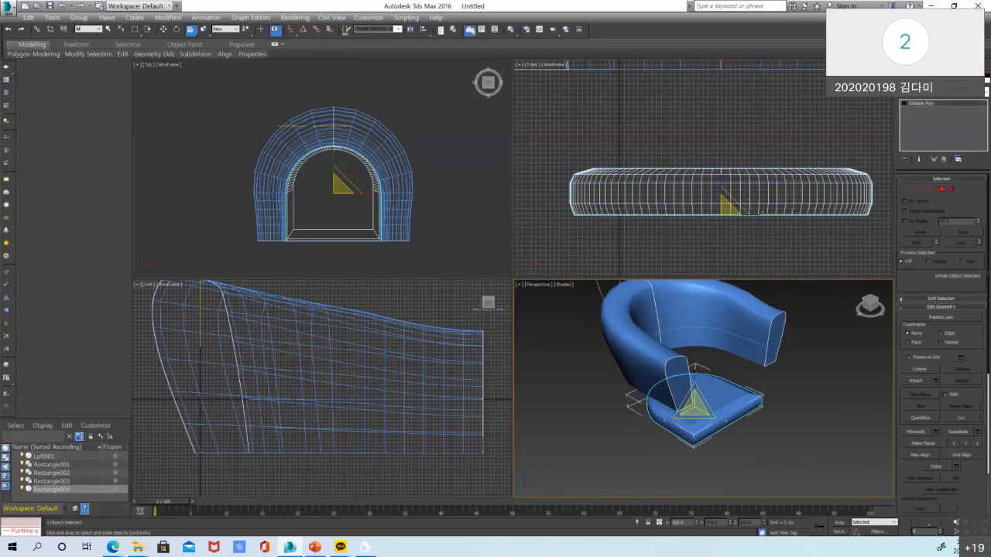
left_click(987, 89)
scroll(990, 184, "down", 5)
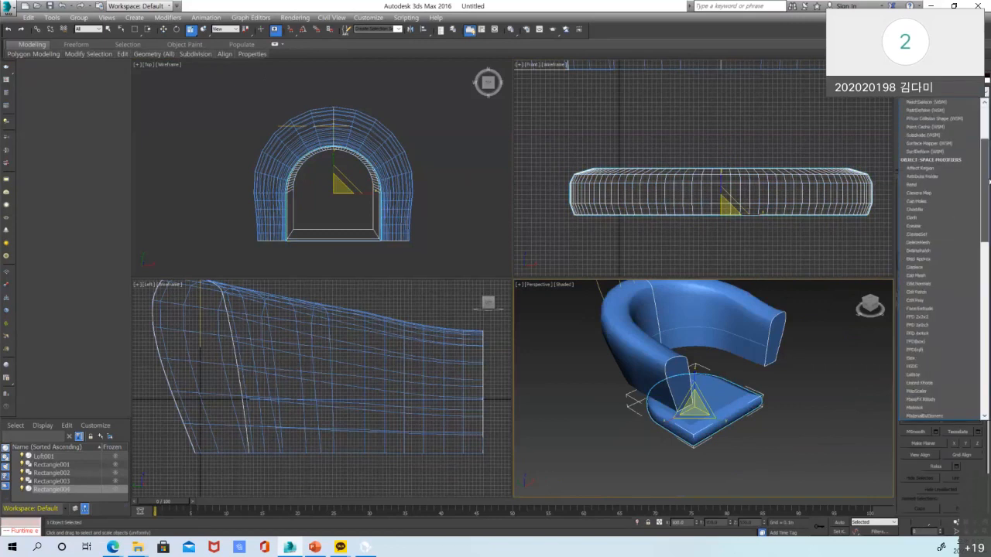
scroll(989, 184, "down", 2)
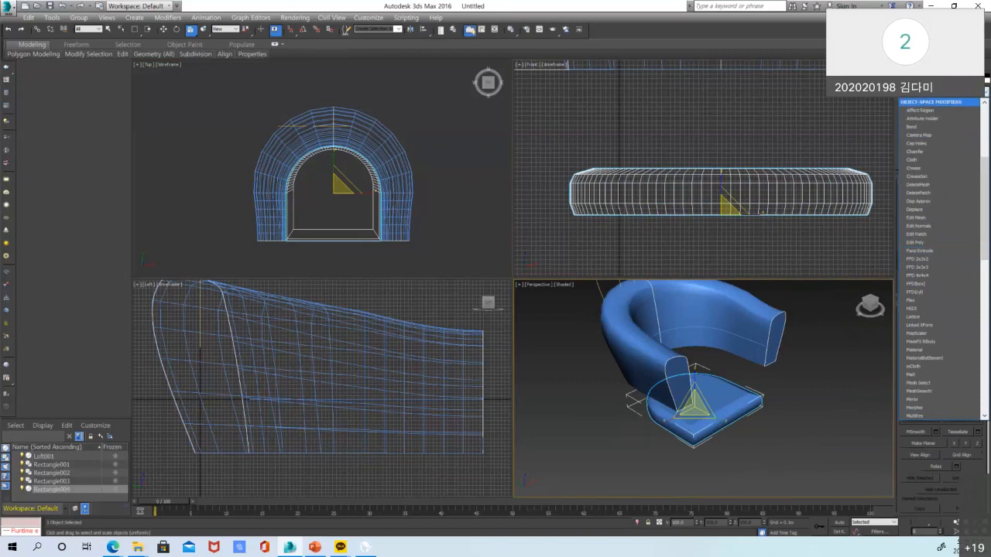
left_click(838, 322)
left_click(839, 322)
Try smoothing the seat block with a MeshSmooth modifier, remove the modifier and deselect the seat
left_click(727, 404)
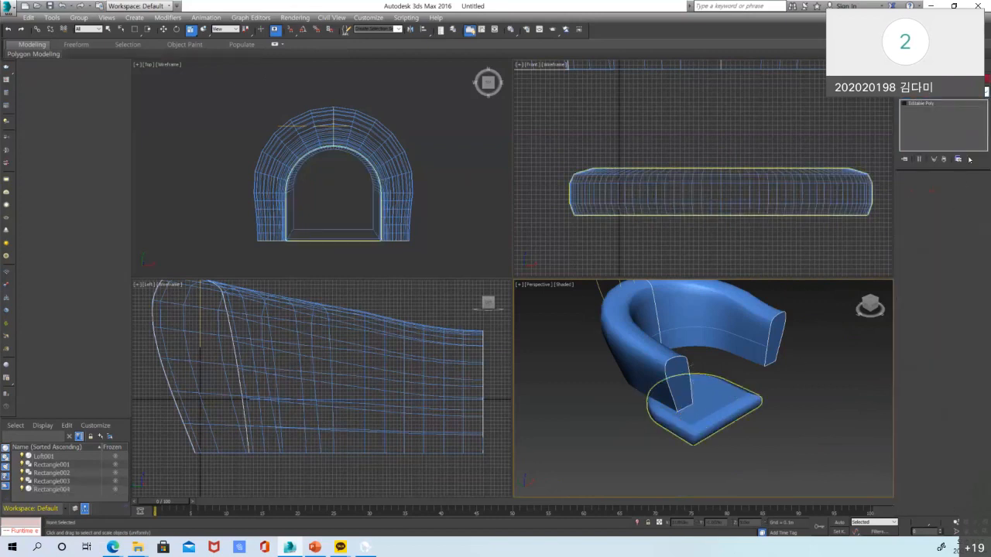
left_click(986, 92)
left_click_drag(985, 149, 989, 252)
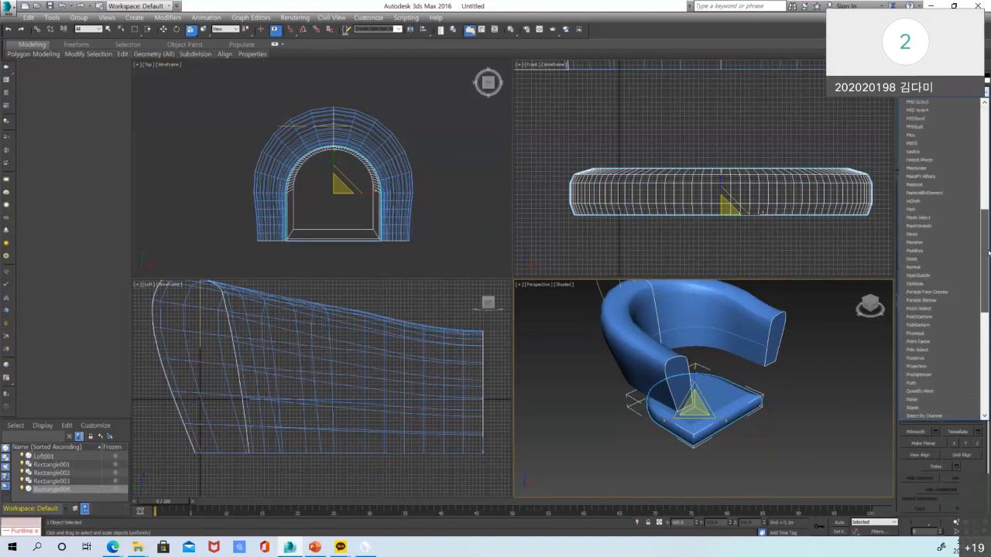
left_click(940, 226)
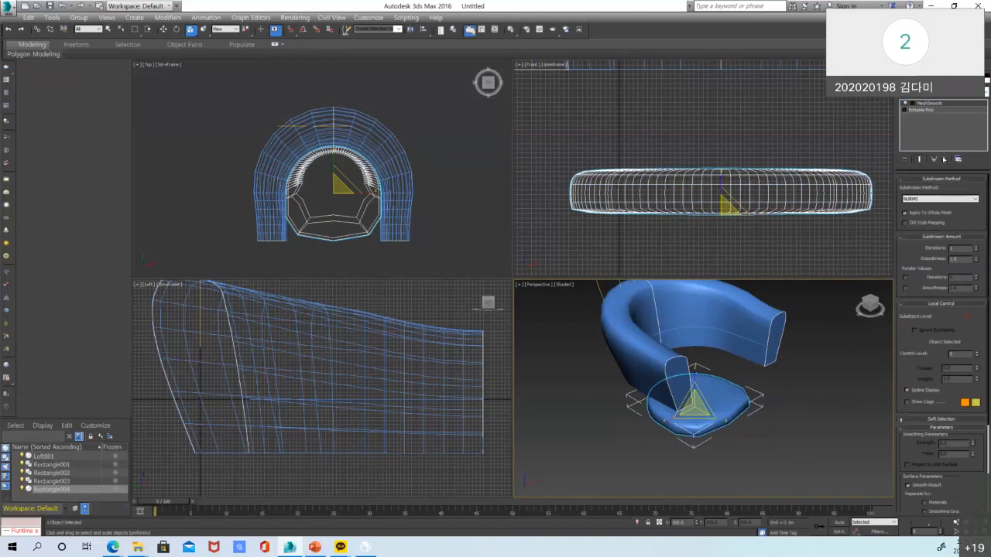
left_click(943, 160)
left_click(857, 349)
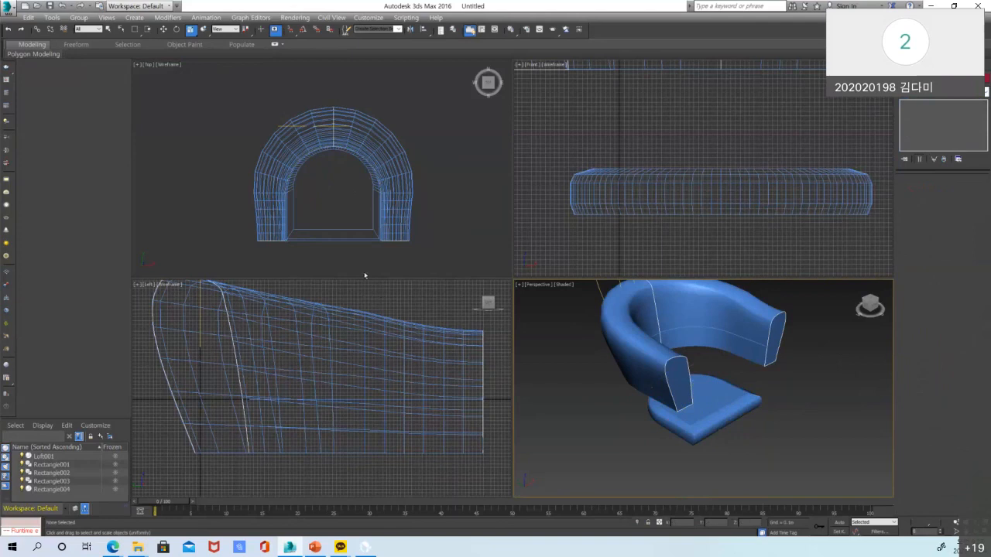
Select the seat's straight front edges and connect them with 15 segments
left_click(342, 228)
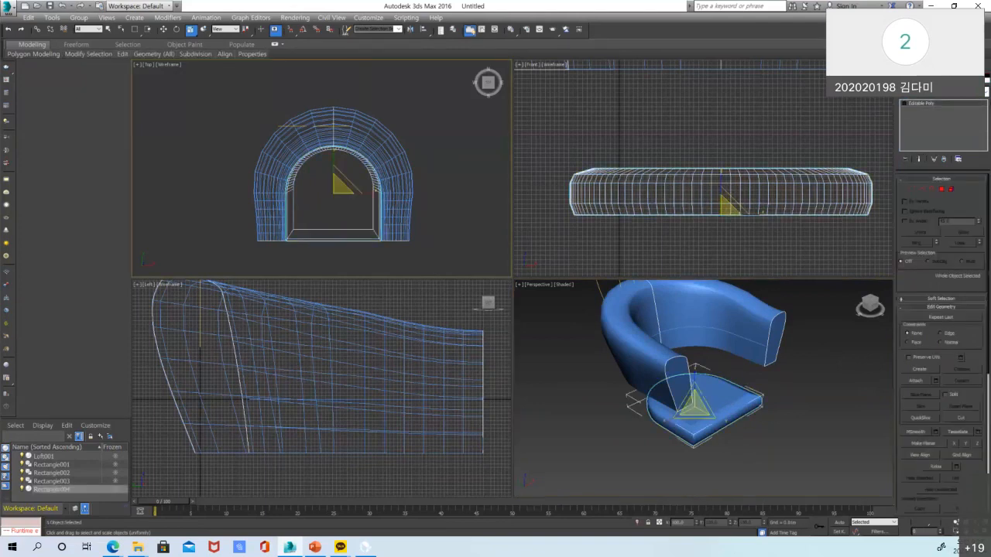
key("1")
key("2")
scroll(977, 410, "down", 1)
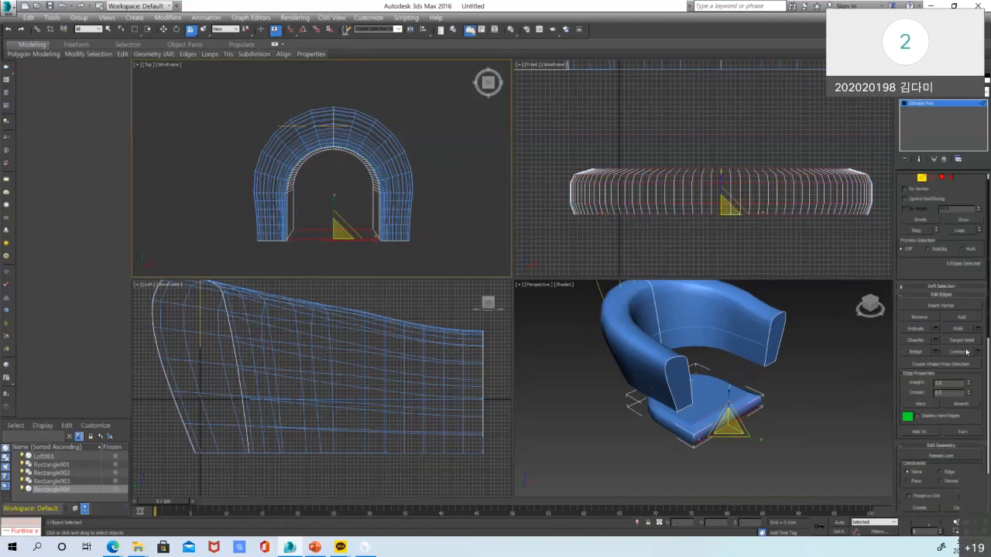
left_click(977, 352)
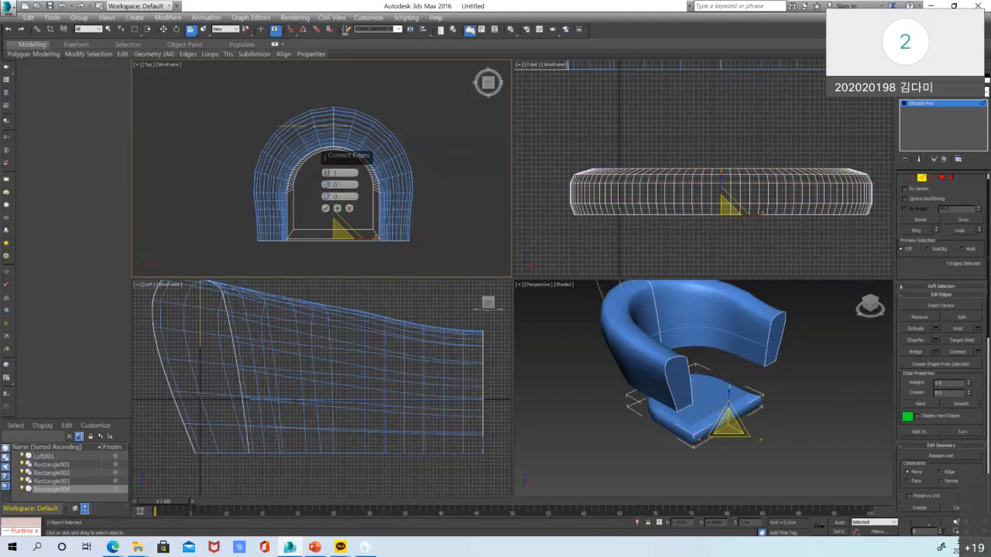
left_click_drag(326, 173, 344, 148)
left_click(326, 209)
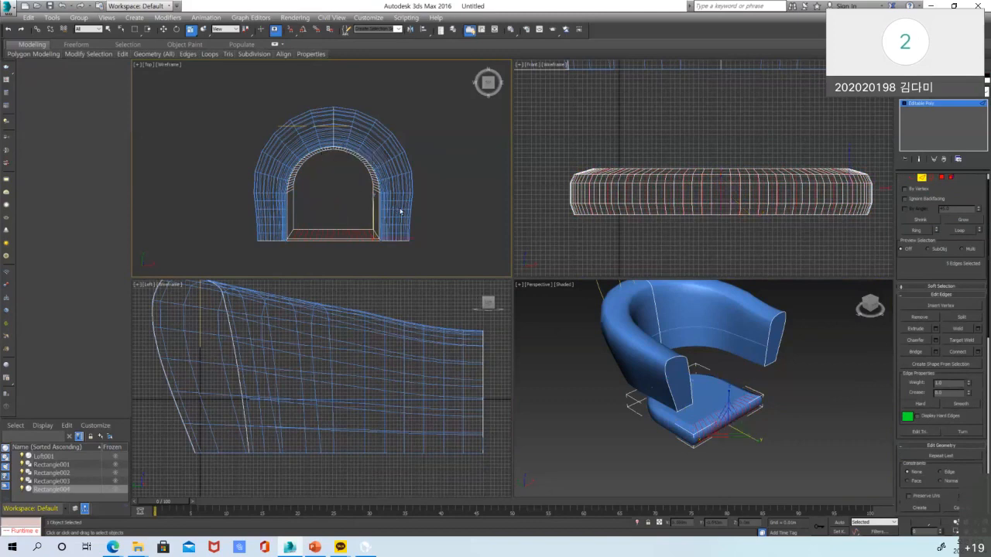
Select the edges along the seat's straight left side and set Connect Edges to 9 segments
left_click_drag(448, 204, 328, 223)
left_click(324, 205)
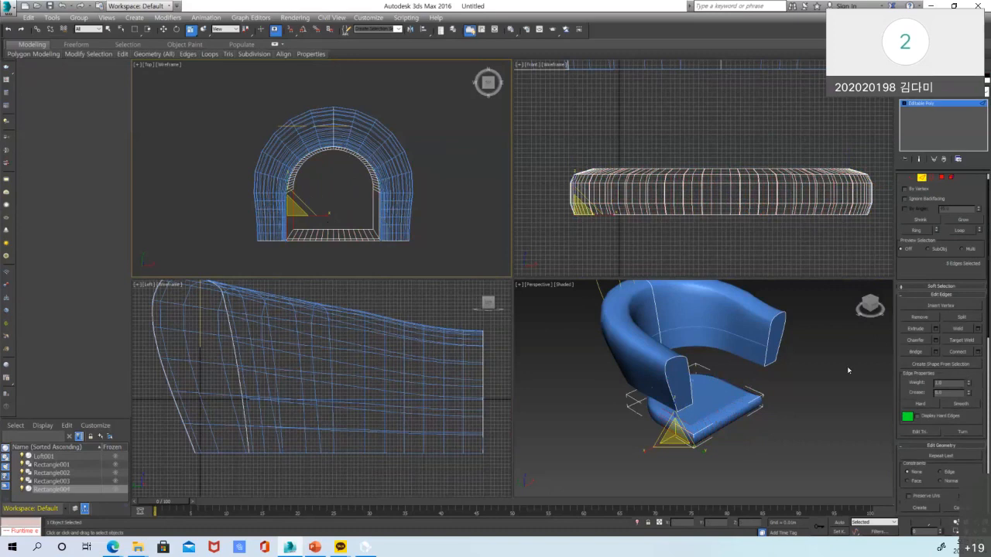
left_click(978, 352)
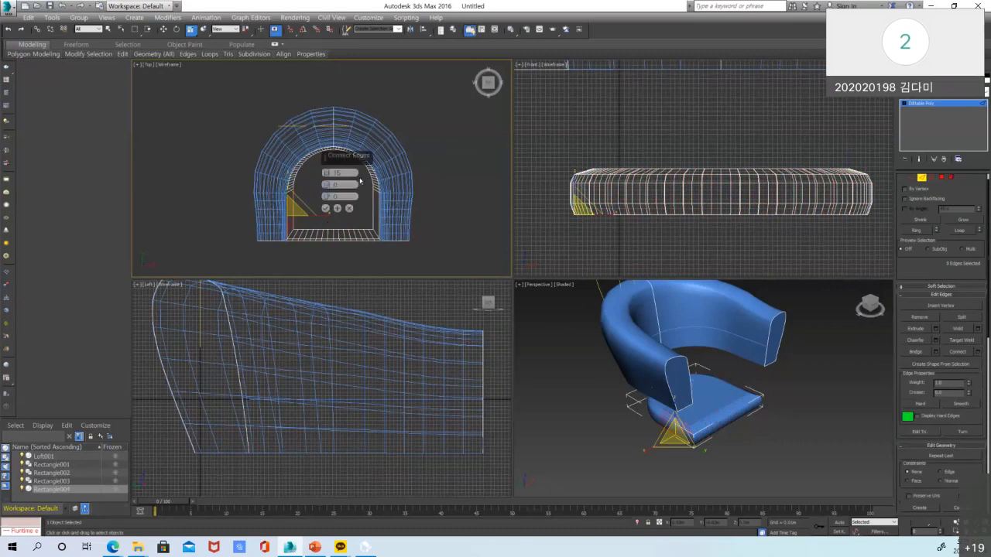
type("3")
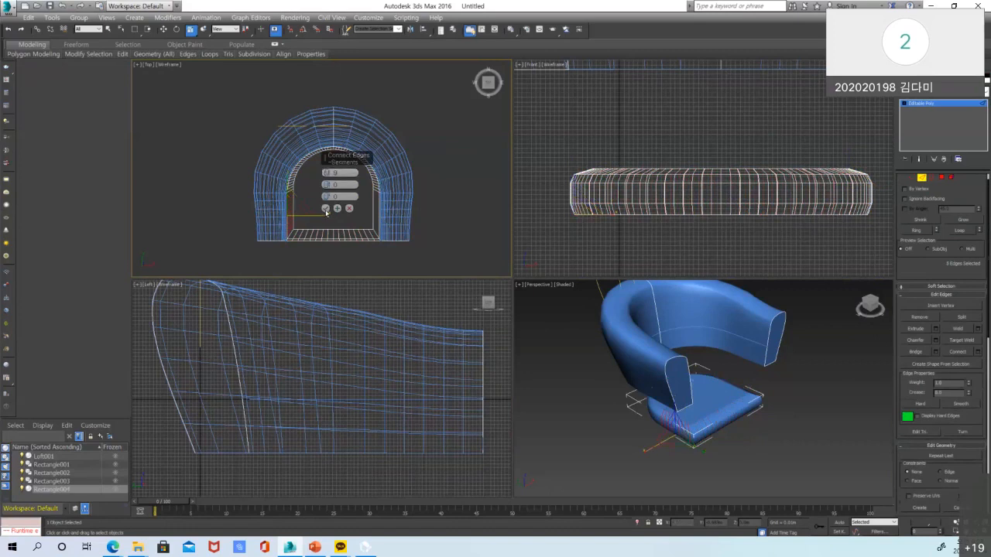
Connect the selected edge pairs of the seat cushion with 9 segments each, finishing at object level
left_click(326, 208)
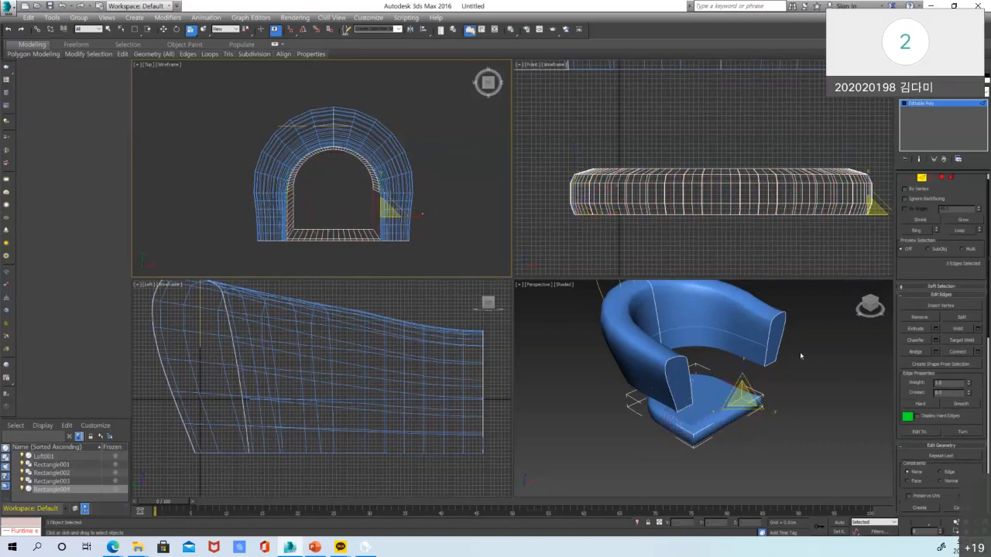
left_click(978, 352)
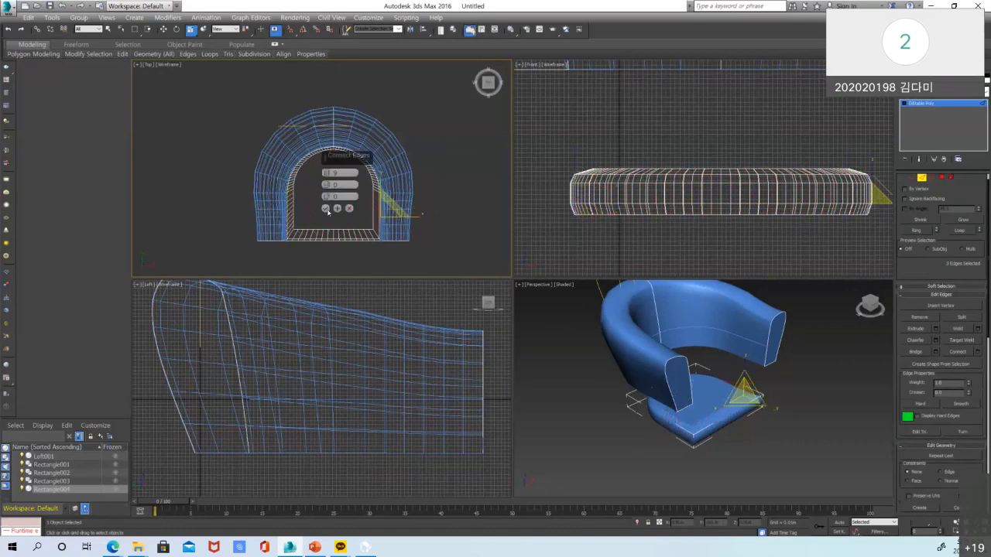
left_click(326, 208)
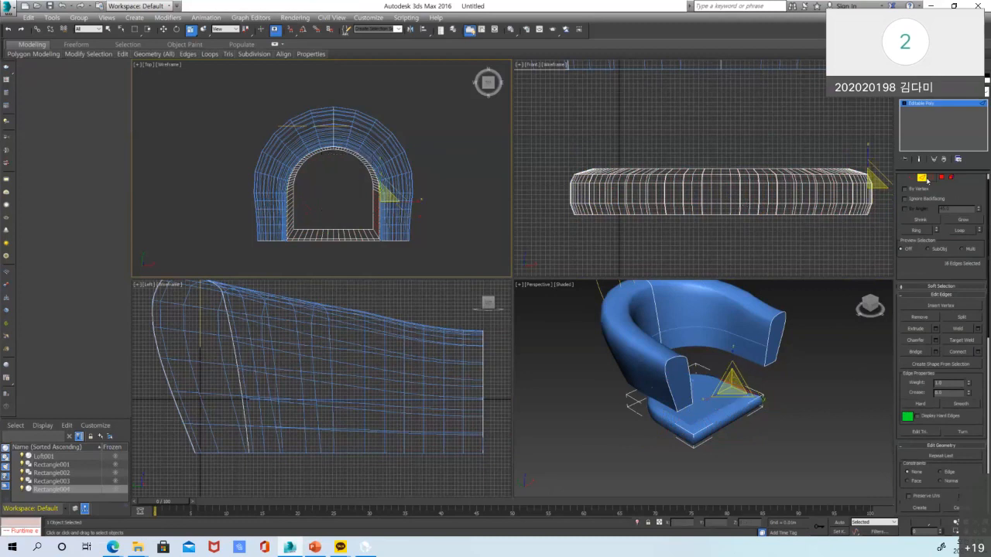
left_click(978, 128)
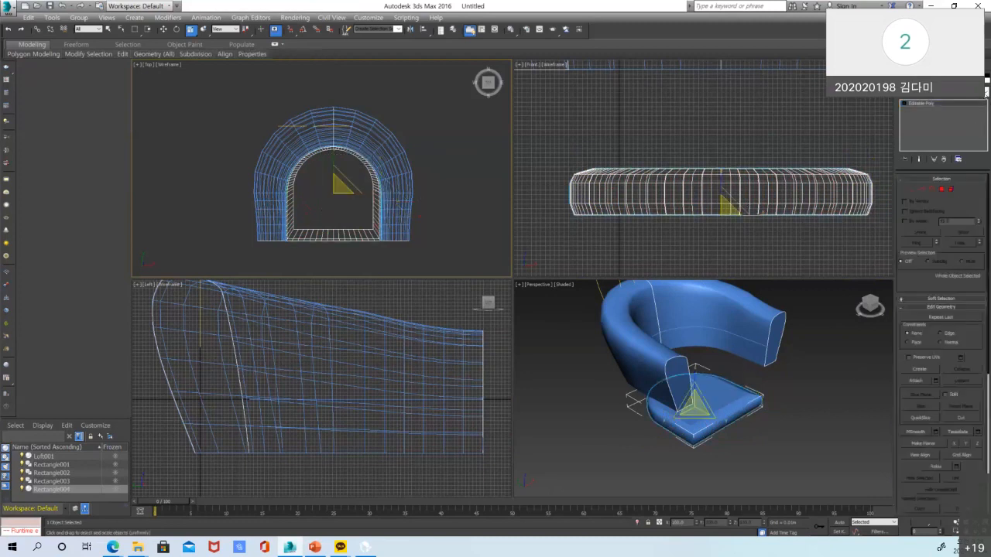
Apply a MeshSmooth modifier to the seat cushion
left_click(984, 92)
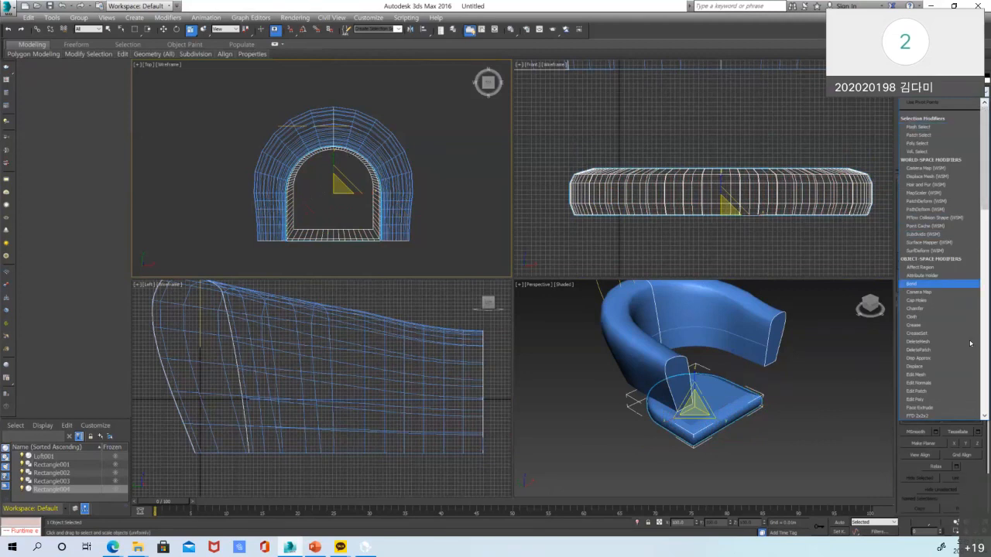
scroll(958, 364, "down", 5)
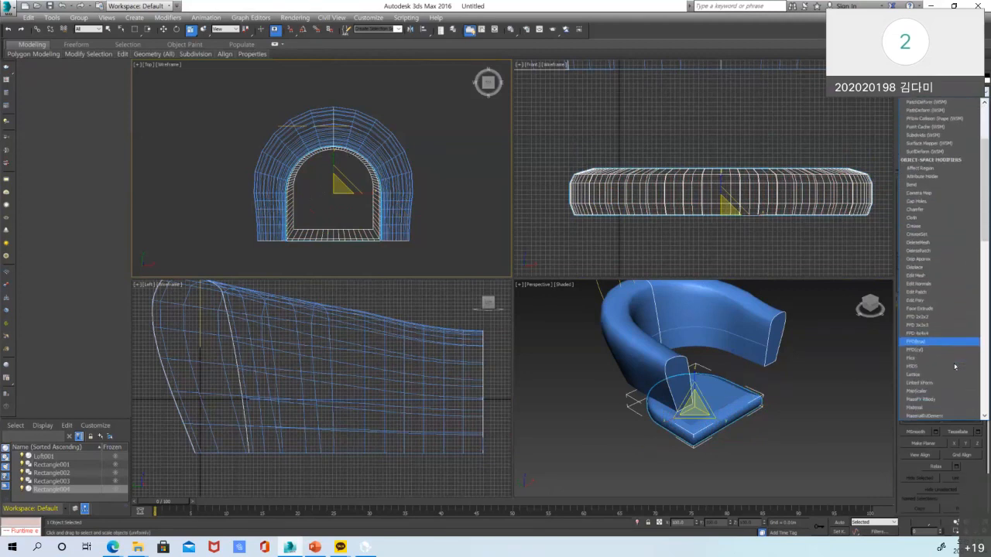
scroll(953, 371, "down", 1)
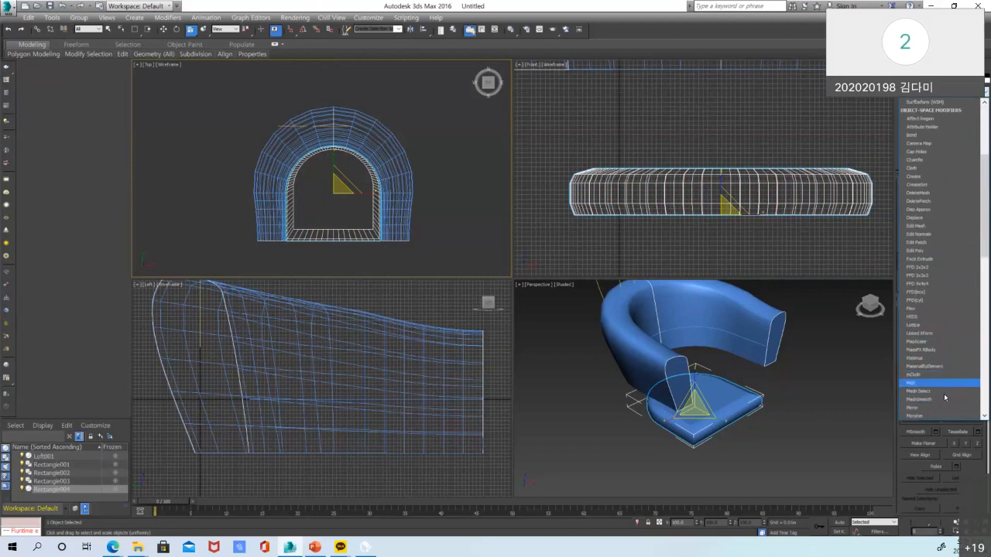
left_click(944, 399)
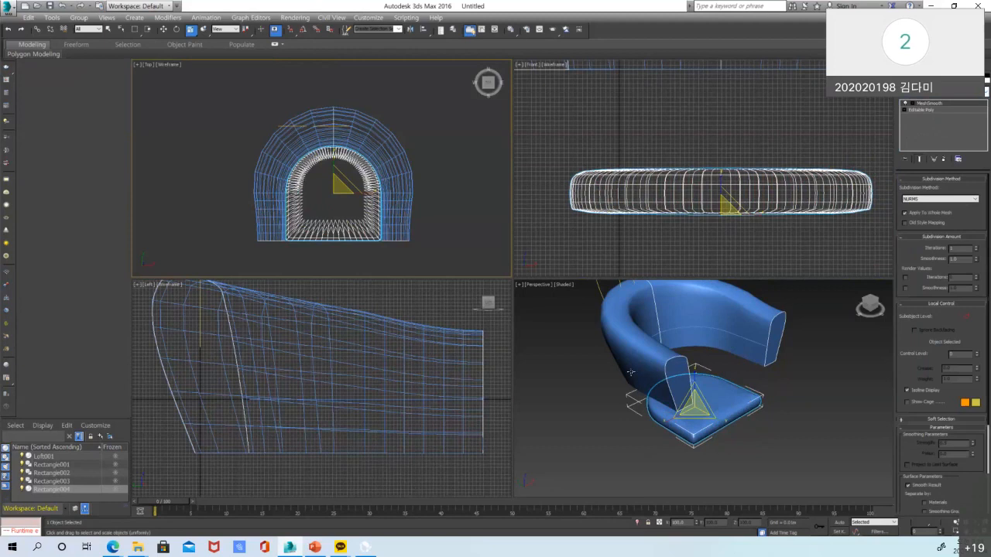
Move the seat cushion straight up into the chair shell so its underside is level with the shell's base
left_click(164, 28)
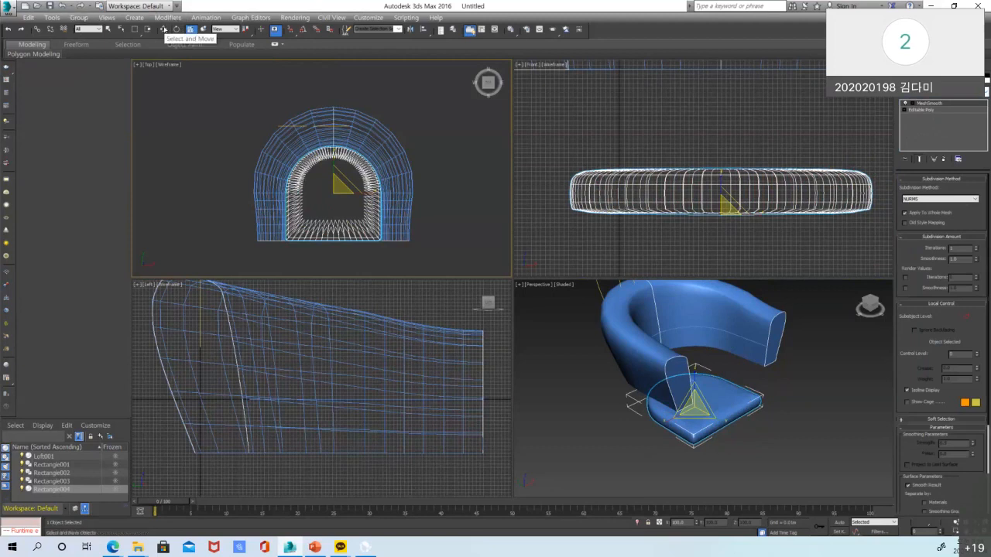
left_click(797, 368)
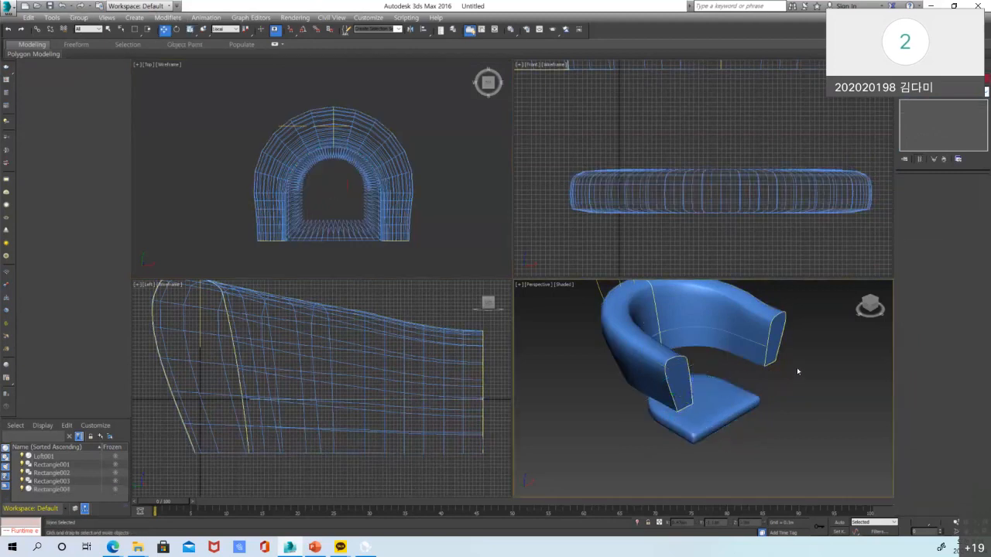
left_click(699, 398)
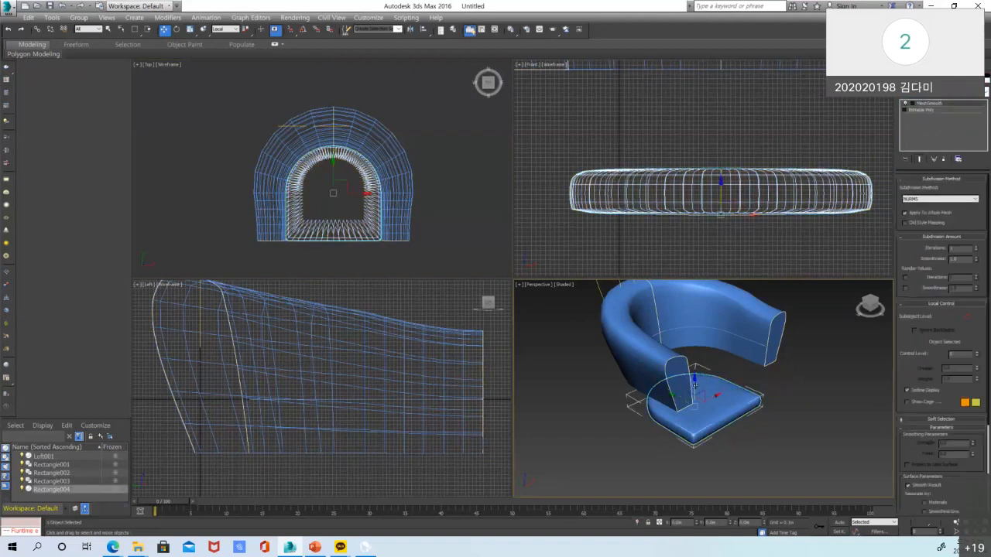
left_click_drag(694, 385, 694, 343)
Select all chair objects and raise them together in the front view until the chair's base rests on the horizontal zero line
scroll(723, 282, "down", 5)
middle_click_drag(740, 194, 712, 257)
scroll(712, 258, "down", 3)
scroll(618, 230, "down", 3)
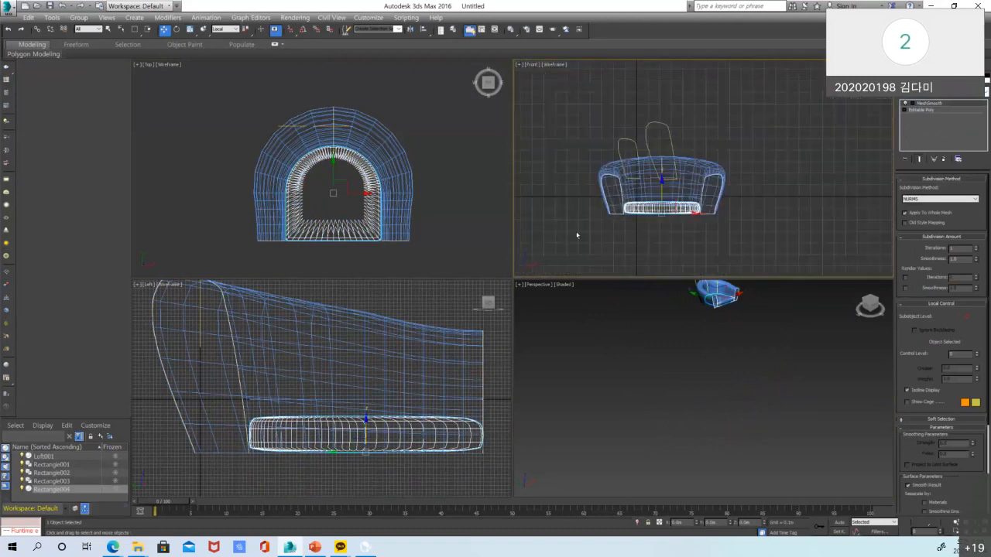
left_click(762, 124)
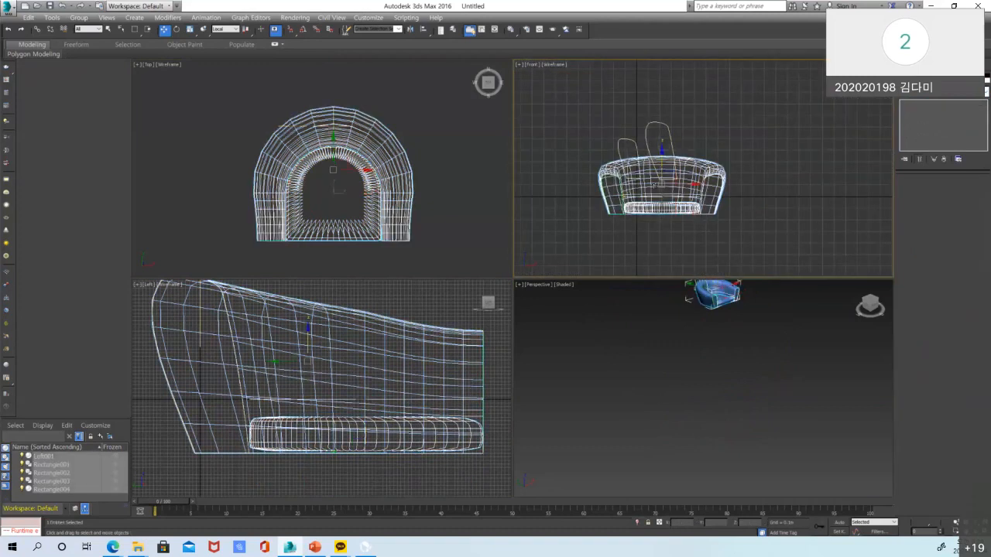
left_click_drag(658, 178, 661, 159)
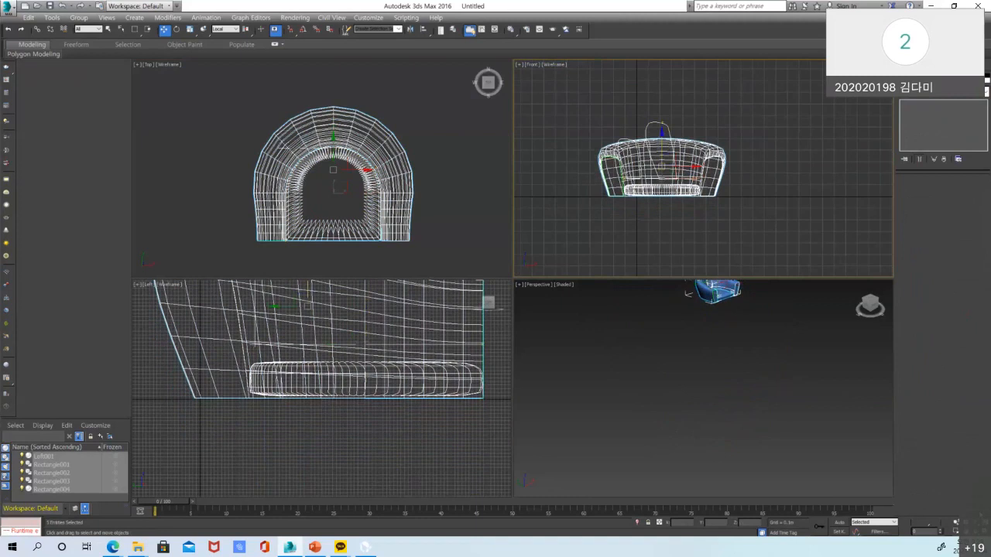
key("z")
left_click(854, 418)
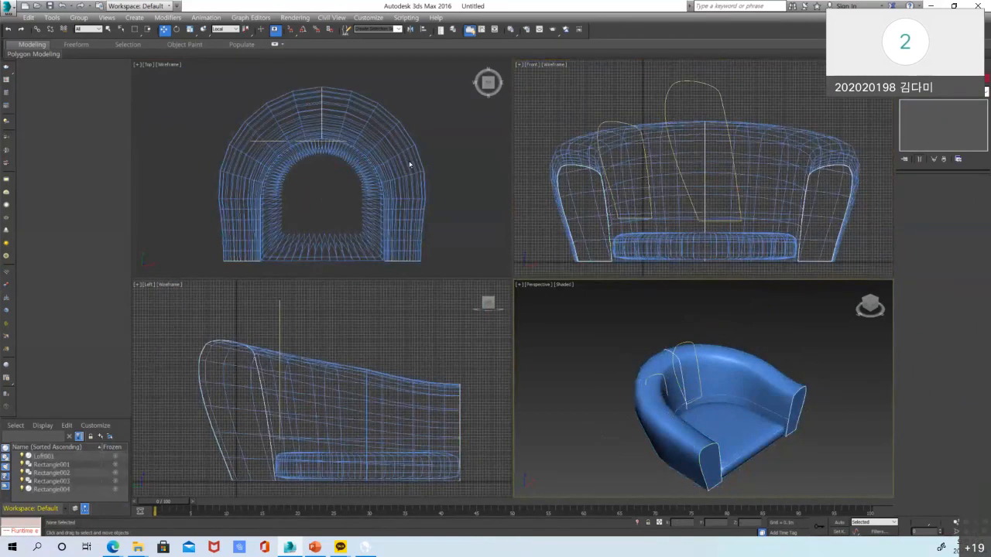
Draw a box about 0.05 m square under a front corner of the seat in the top view, extending about 0.7 m downward
middle_click_drag(409, 163, 403, 136)
scroll(664, 119, "down", 5)
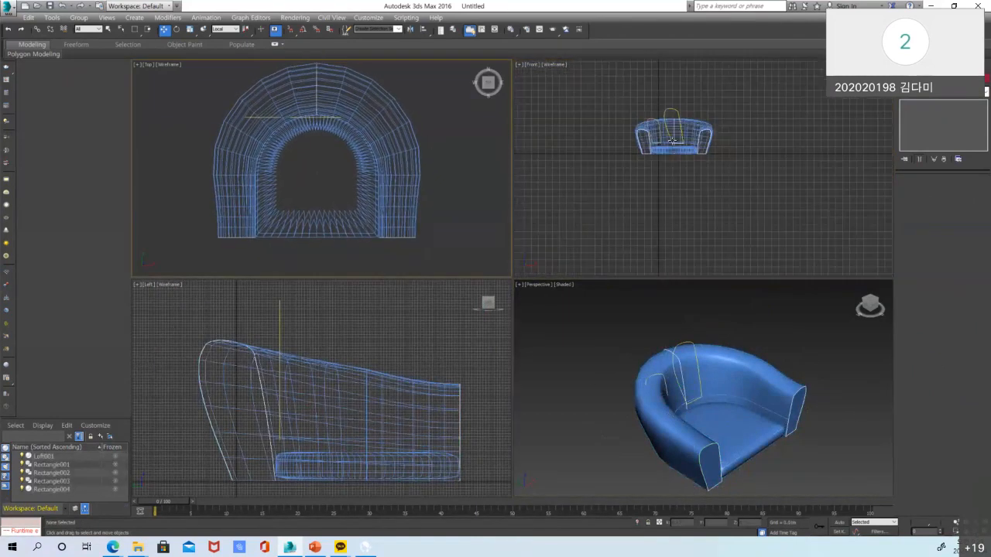
left_click(904, 66)
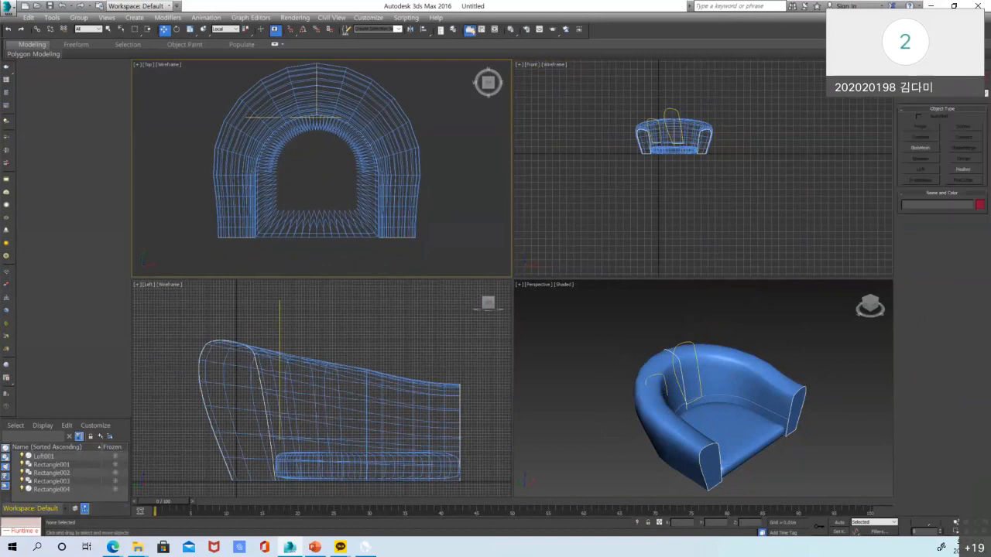
left_click(912, 98)
left_click(915, 105)
left_click(920, 127)
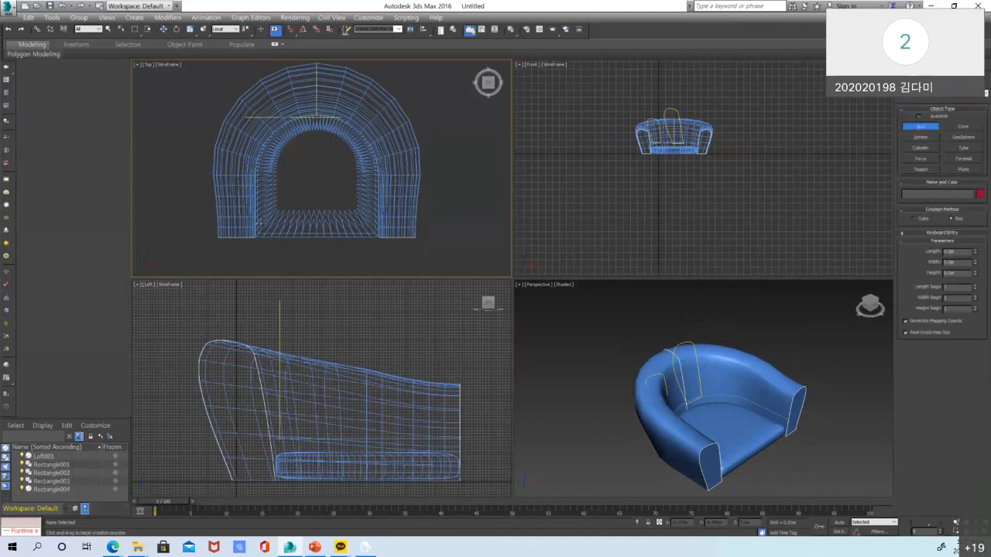
left_click_drag(262, 220, 268, 224)
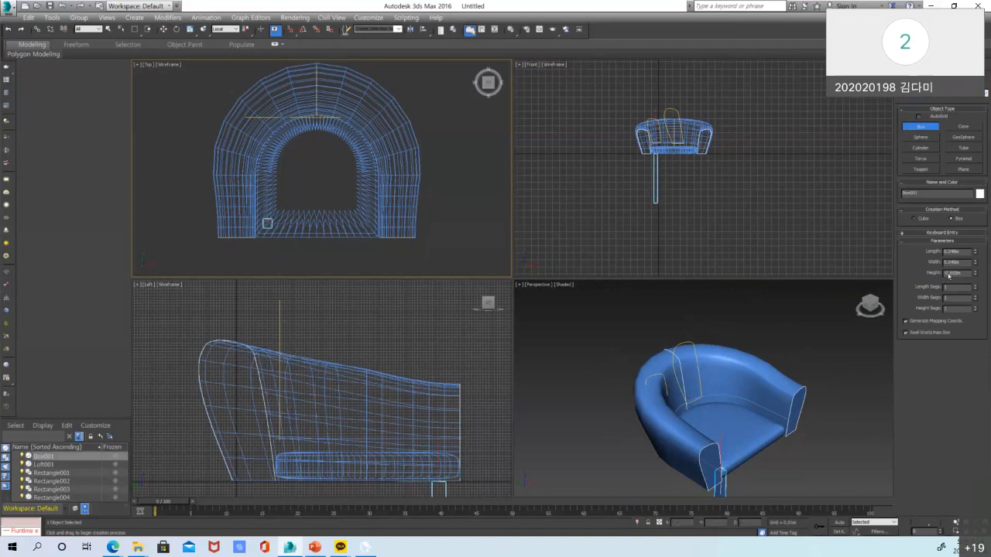
Set the leg box's height to -0.7 m and adjust its length and width
left_click_drag(950, 273, 977, 275)
type("7")
key("Return")
mouse_move(952, 253)
left_mouse_down()
mouse_move(975, 254)
mouse_move(953, 264)
mouse_move(965, 264)
left_mouse_up()
type("55")
left_click(962, 252)
Select the leg box at the seat's front corner and convert it to an Editable Poly
left_click(164, 30)
middle_click_drag(335, 209, 364, 164)
scroll(291, 183, "up", 6)
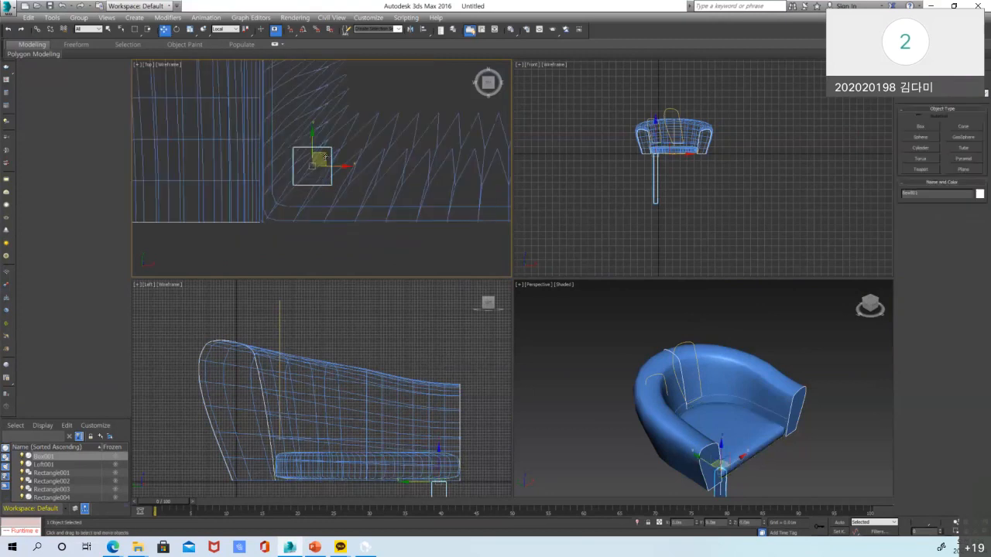
left_click(362, 248)
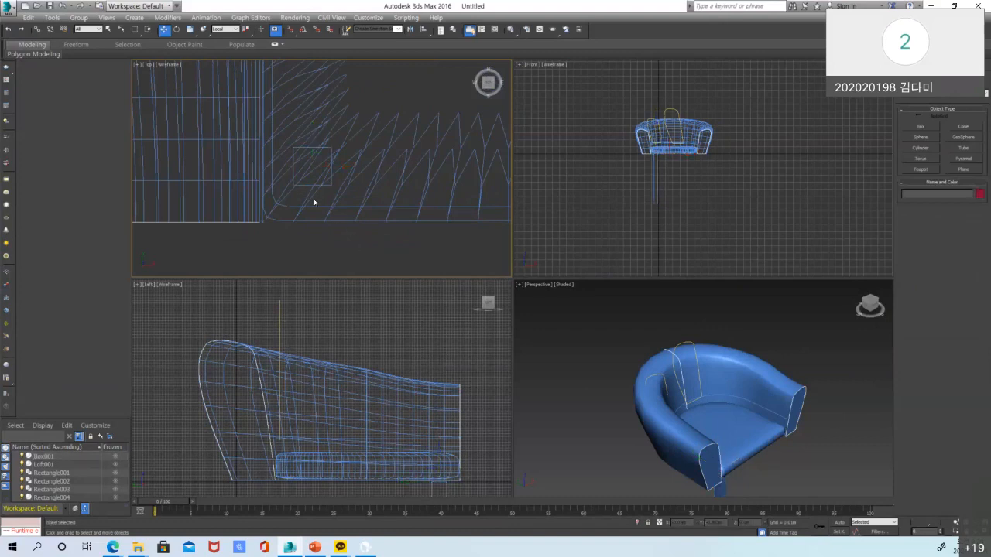
left_click(305, 184)
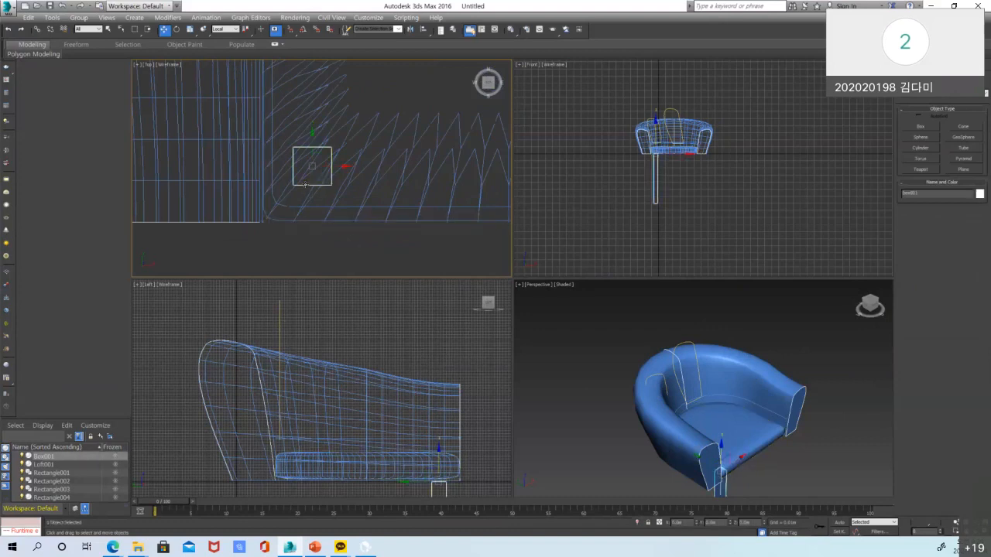
right_click(305, 184)
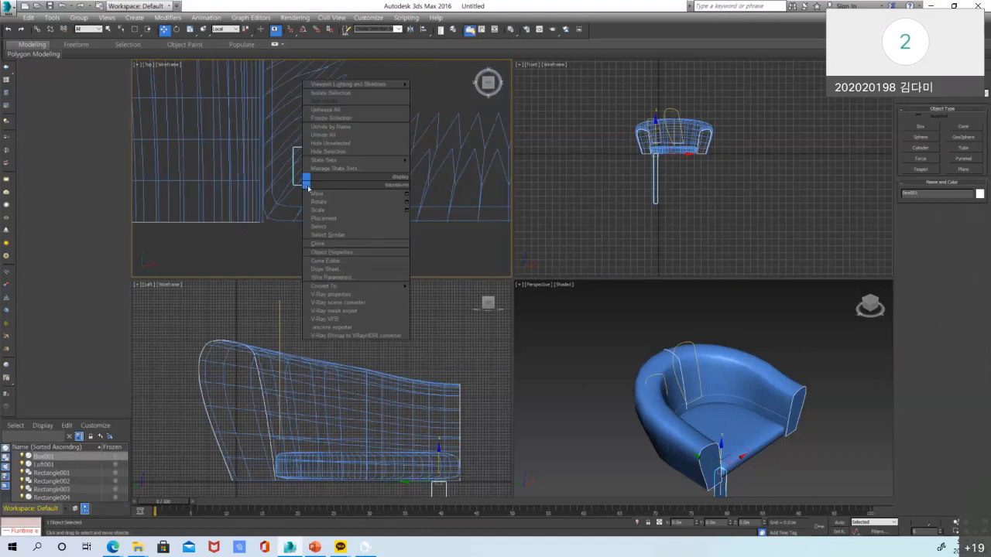
mouse_move(380, 287)
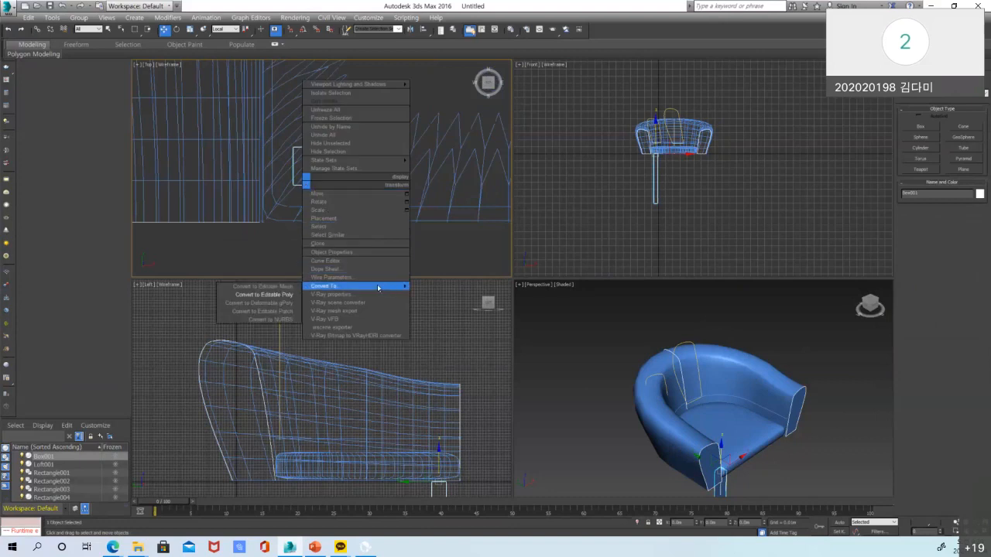
left_click(284, 296)
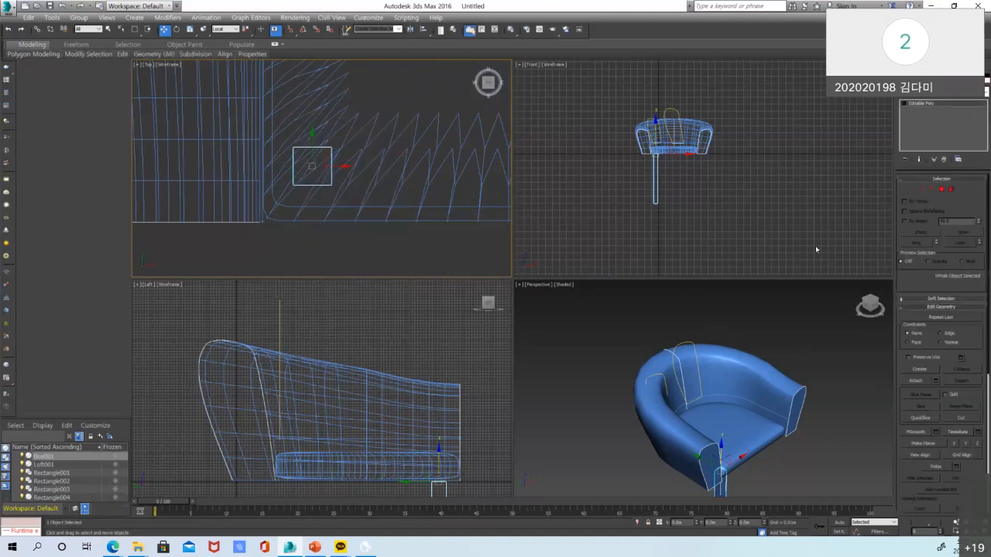
Select the leg's four bottom vertices and scale them uniformly in the top view to about half size, tapering the leg
left_click(913, 191)
left_click_drag(701, 189, 601, 232)
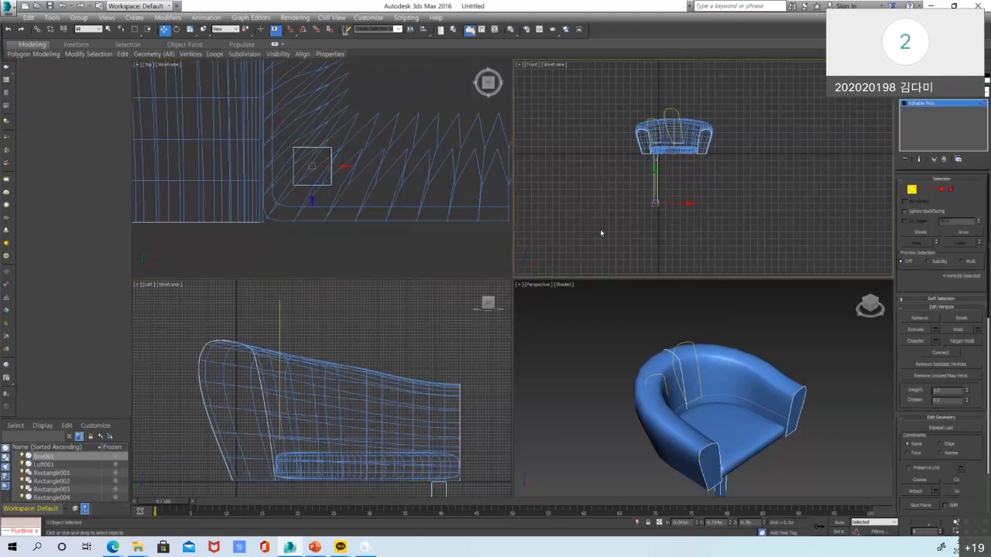
right_click(398, 128)
middle_click_drag(398, 129, 395, 136)
middle_click_drag(395, 95, 384, 118)
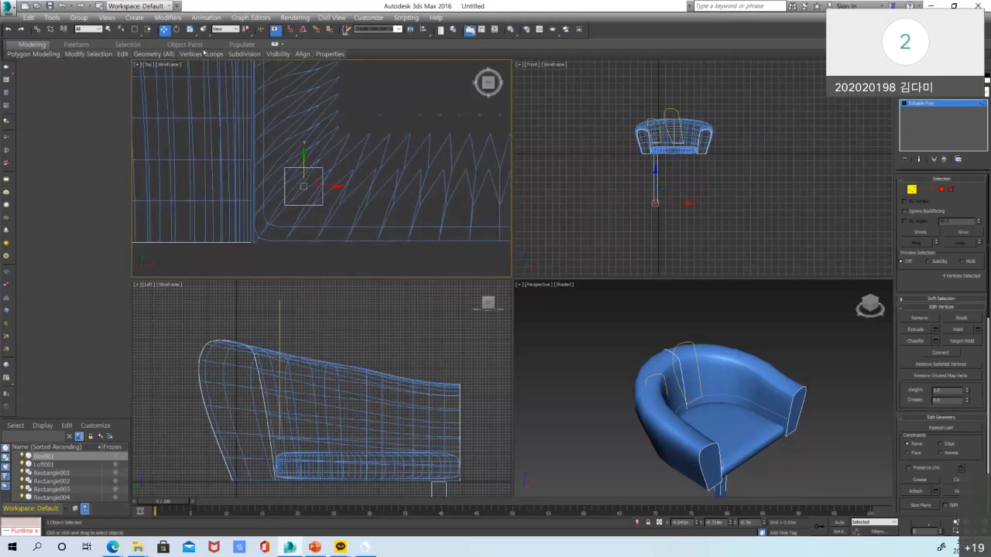
right_click(596, 157)
right_click(404, 104)
left_click(190, 29)
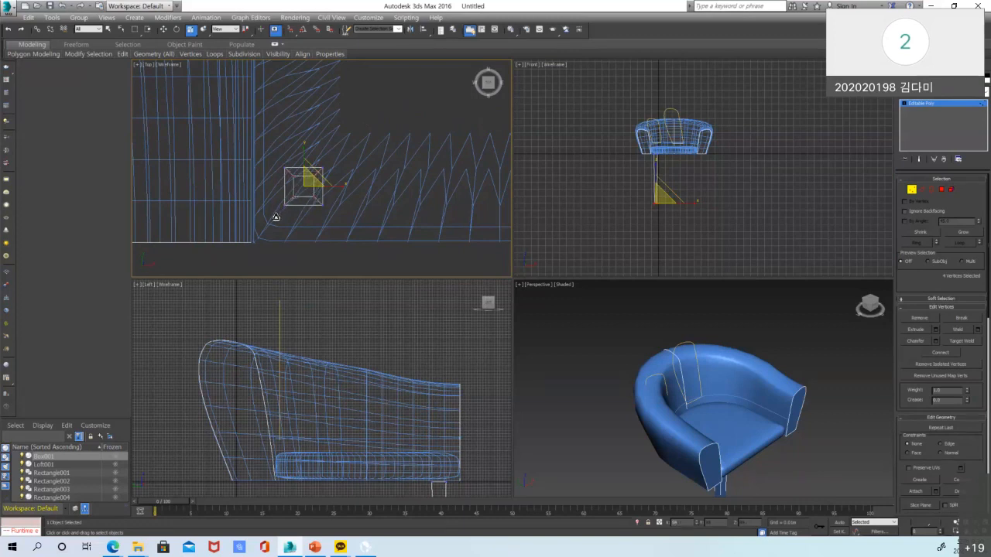
Move the leg's bottom vertices diagonally outward past the seat's front corner in the top view, and return to object level
left_click(165, 28)
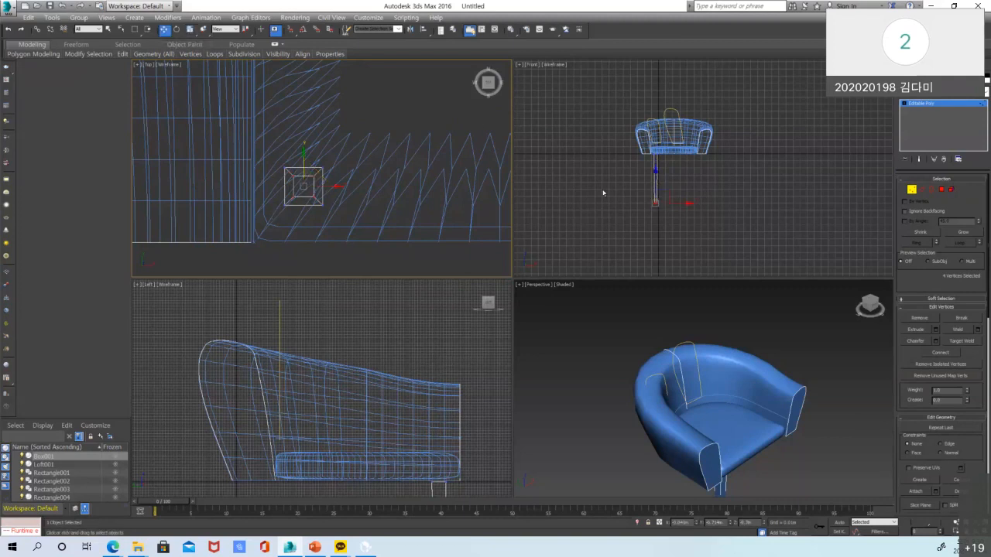
scroll(603, 193, "up", 4)
middle_click_drag(422, 137, 389, 123)
scroll(388, 122, "down", 3)
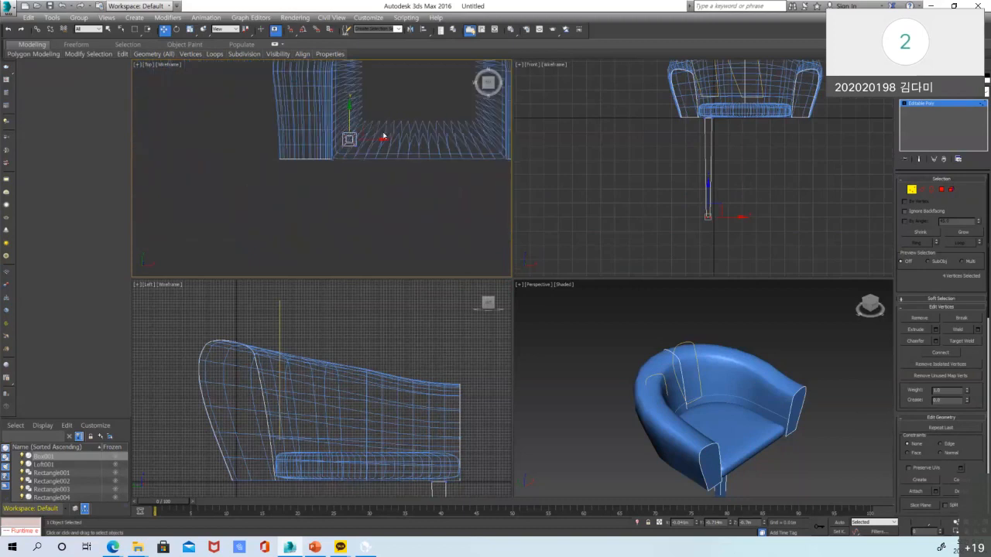
left_click_drag(344, 142, 300, 185)
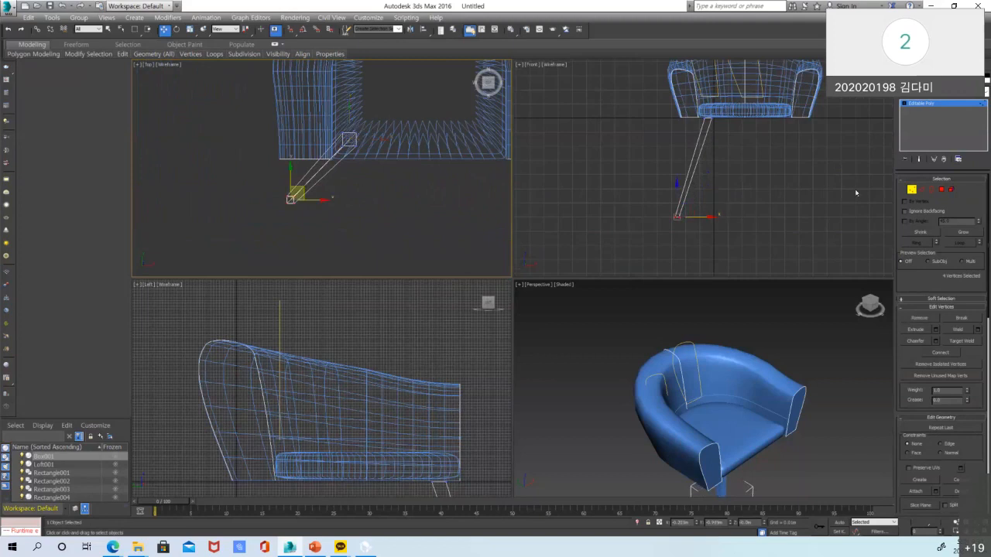
left_click(912, 191)
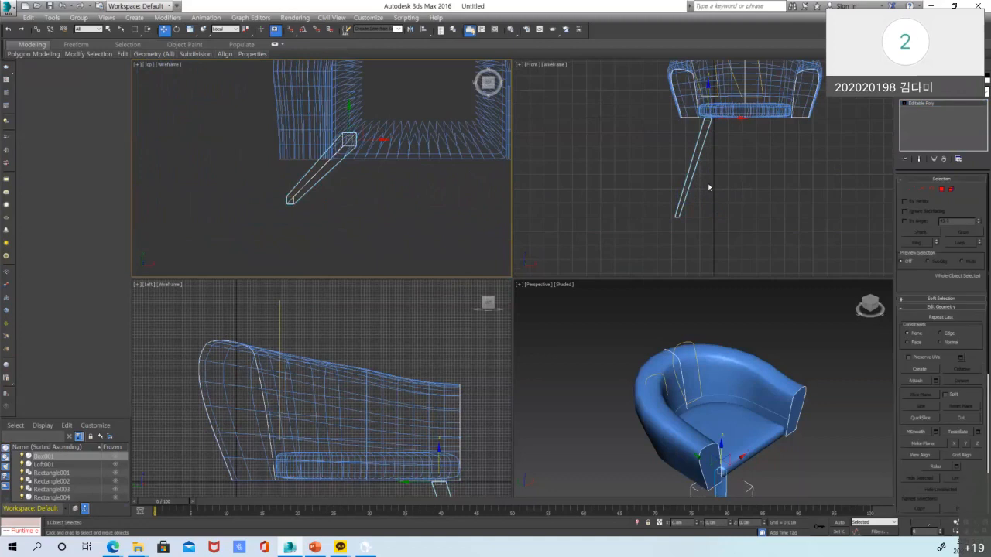
Mirror the splayed leg across its local X axis as a Copy
scroll(708, 183, "down", 5)
scroll(360, 197, "down", 3)
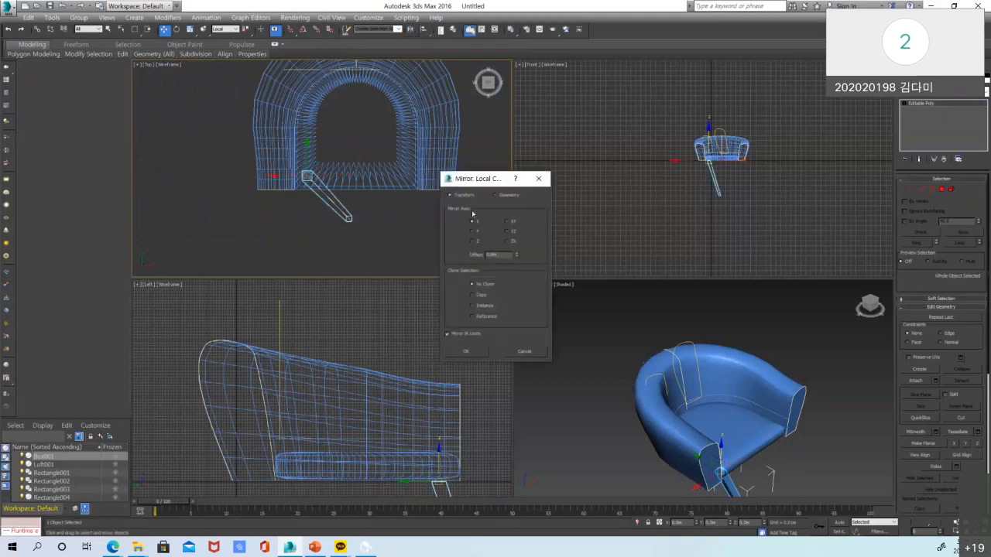
left_click(477, 295)
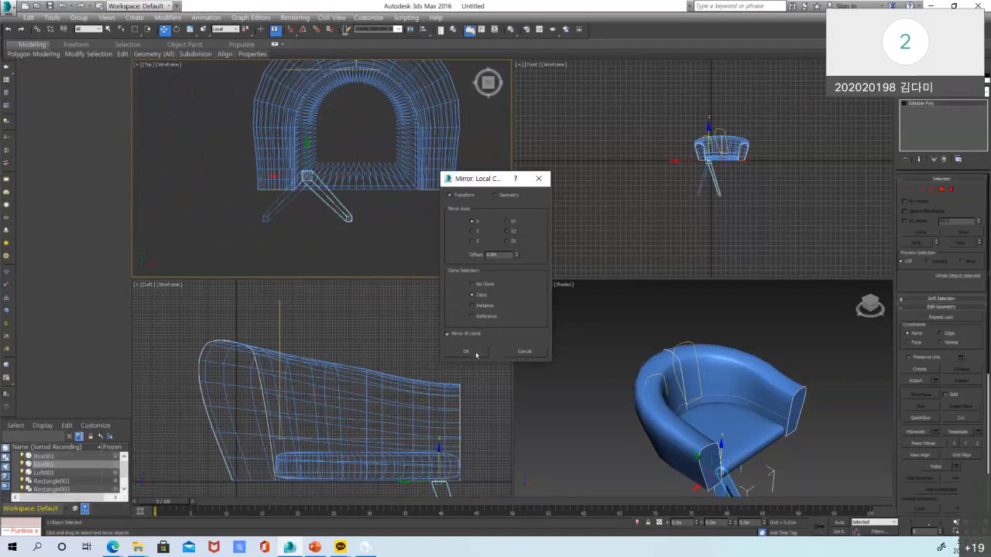
left_click(477, 347)
middle_click_drag(323, 228, 313, 245)
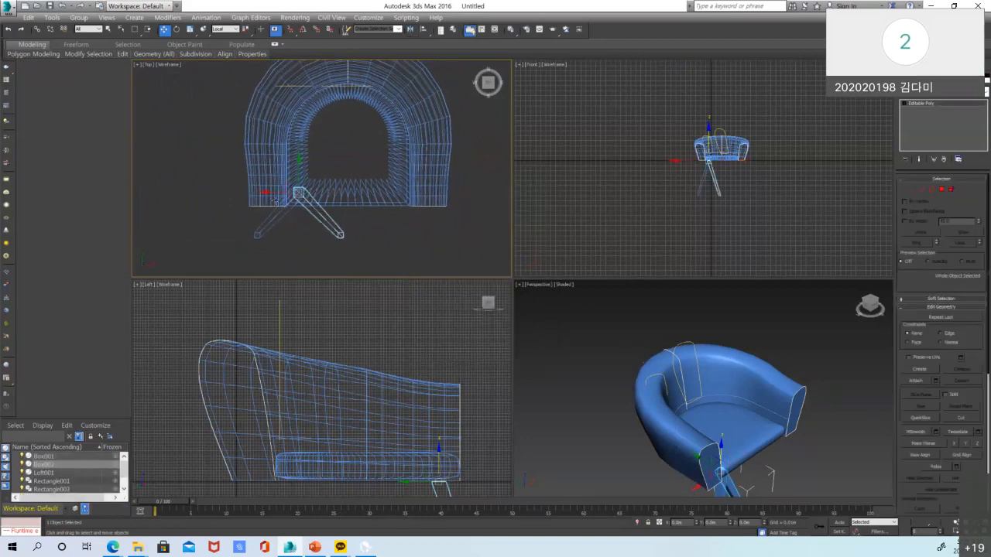
Move the mirrored leg to the seat's opposite front corner, and mirror both front legs across the local Y axis as a Copy
left_click_drag(277, 193, 368, 205)
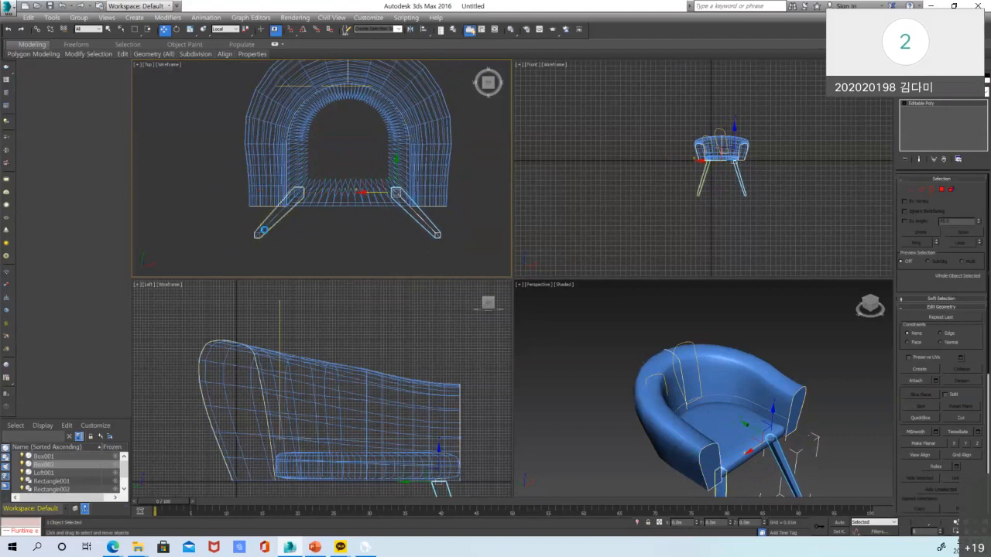
left_click(267, 230, "ctrl")
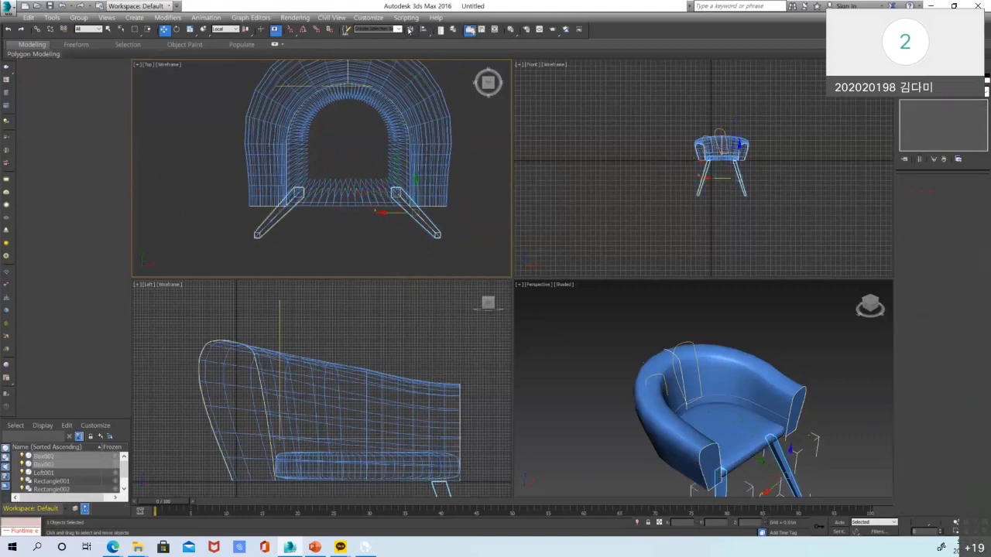
left_click(409, 29)
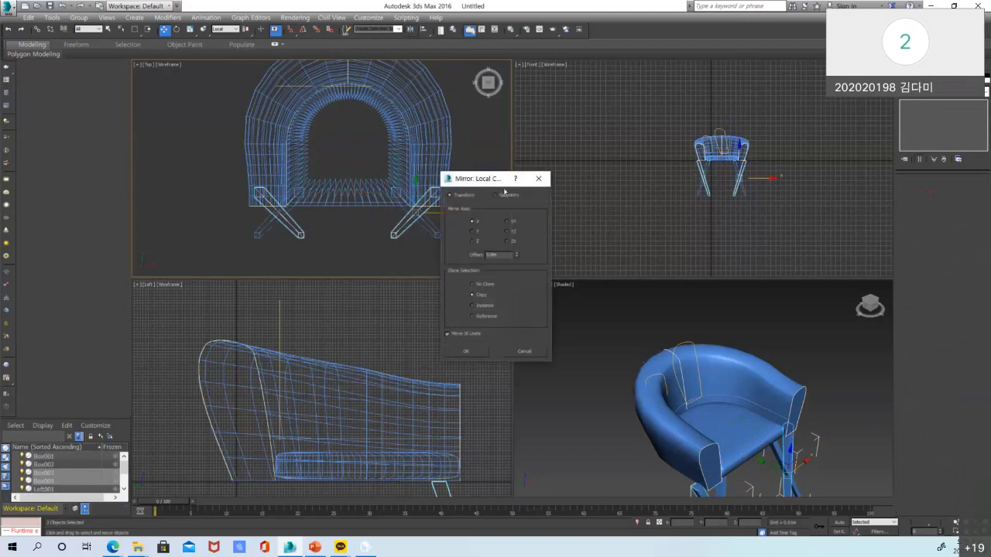
left_click(473, 231)
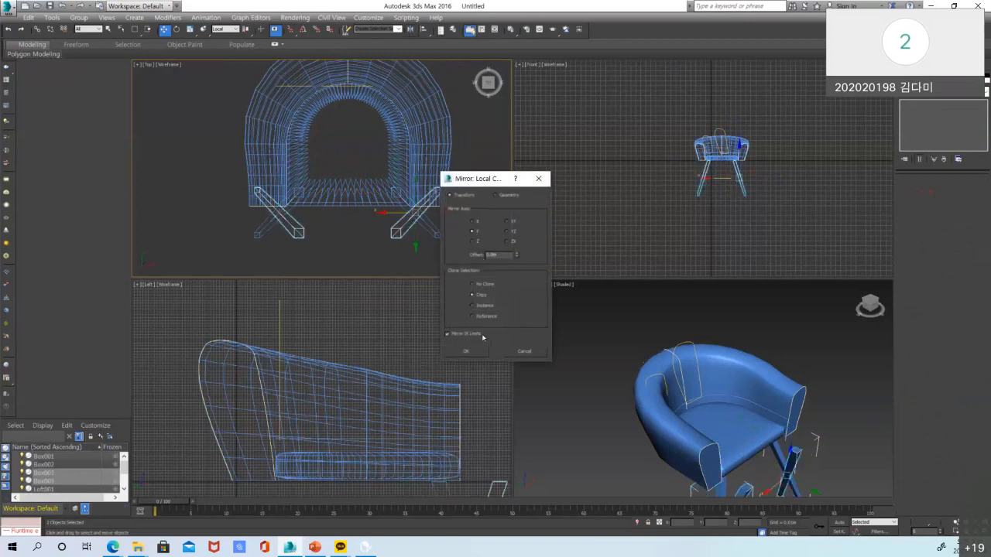
left_click(475, 351)
Move the copied leg pair back to the seat's rear corners in the top view, and maximize the perspective view of the chair
middle_click_drag(414, 245, 410, 271)
left_click_drag(410, 270, 403, 148)
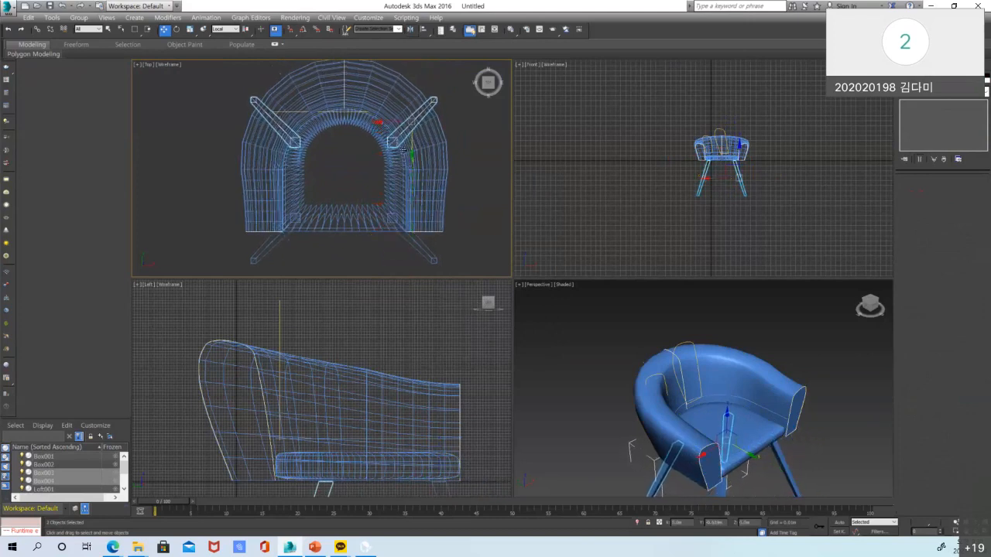
left_click(739, 236)
scroll(757, 324, "down", 4)
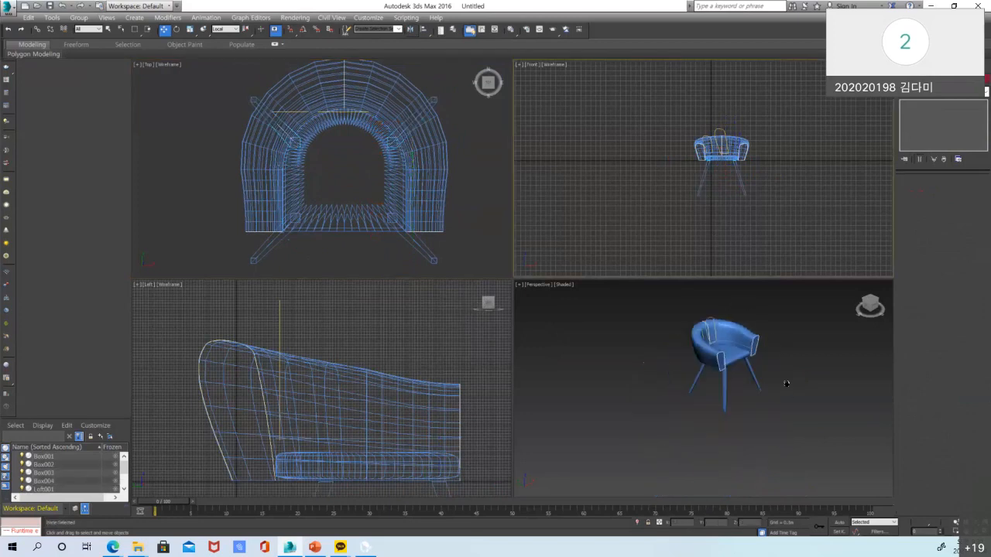
middle_click_drag(785, 383, 761, 401, "alt")
key("shift+ctrl+z")
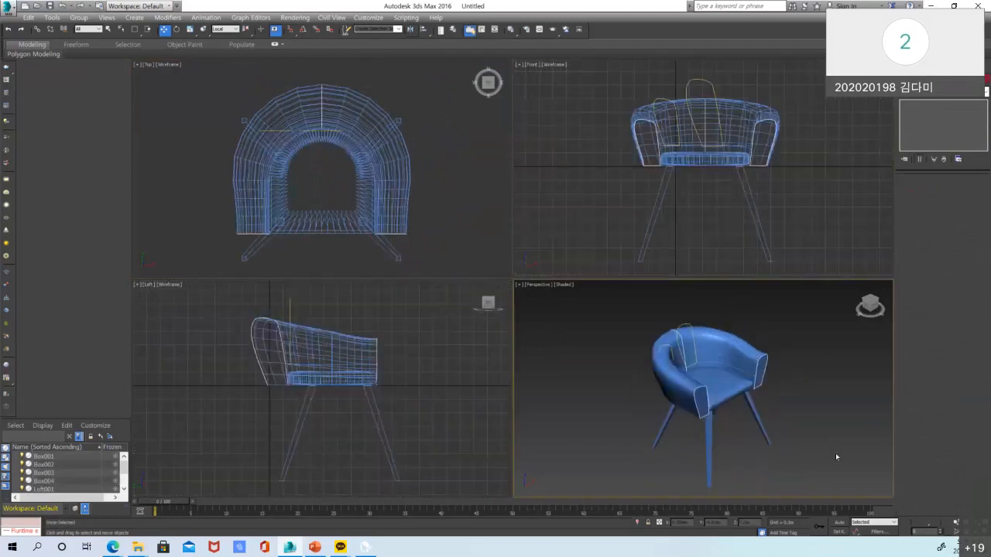
key("alt+w")
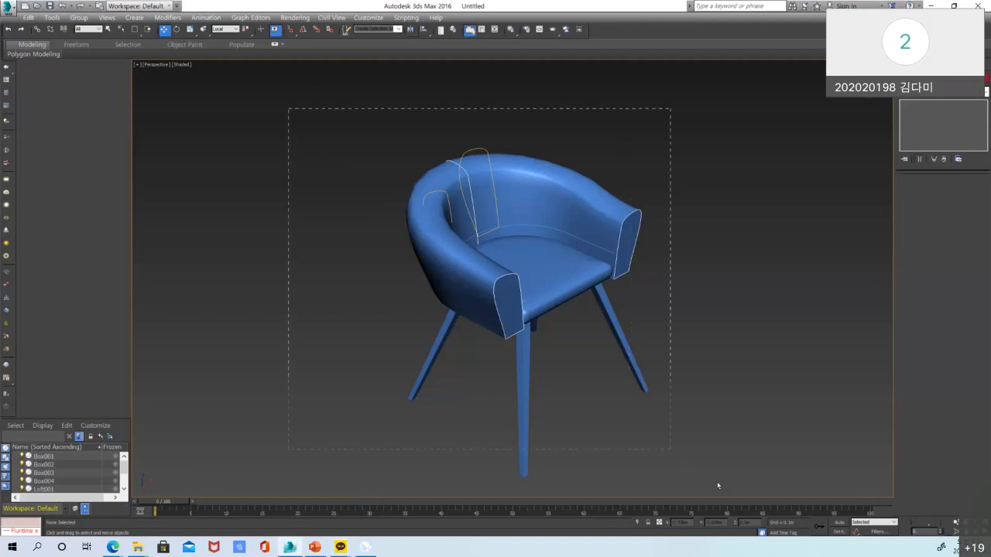
Select and delete all the chair's objects to empty the scene, and return to the four-viewport layout
left_click_drag(717, 486, 741, 485)
key("Delete")
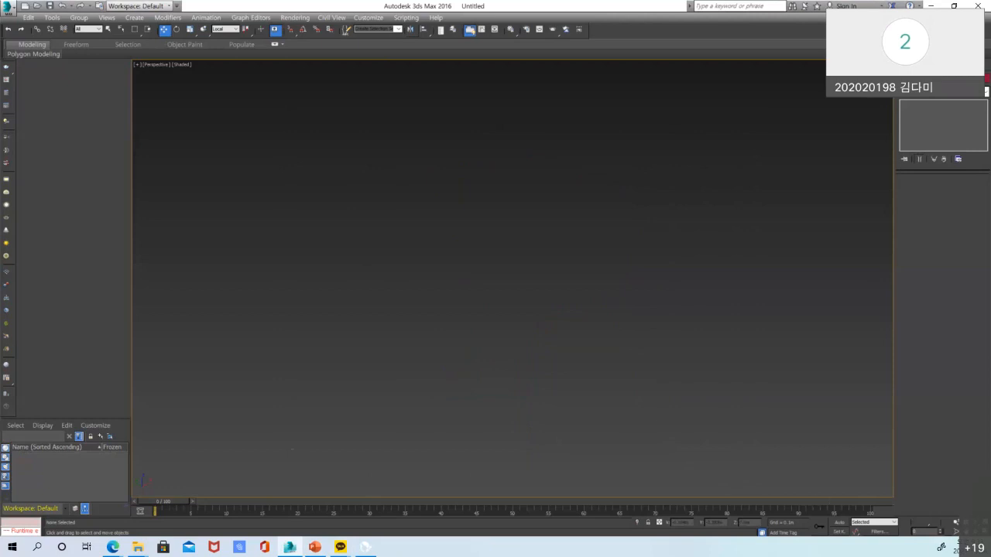
key("alt+w")
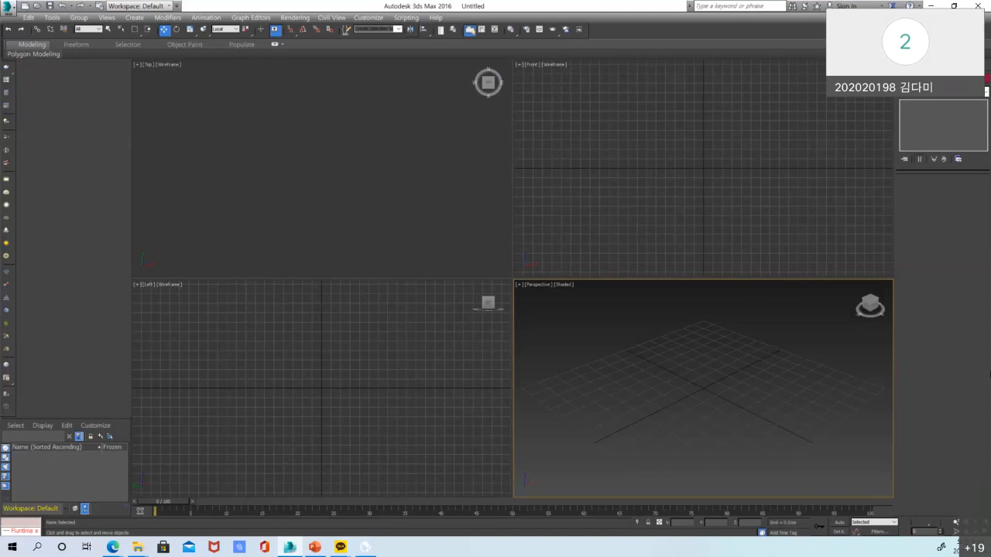
Draw a Rectangle spline in the front view with a length of 0.45 m and a width of 0.15 m
middle_click_drag(702, 174, 697, 225)
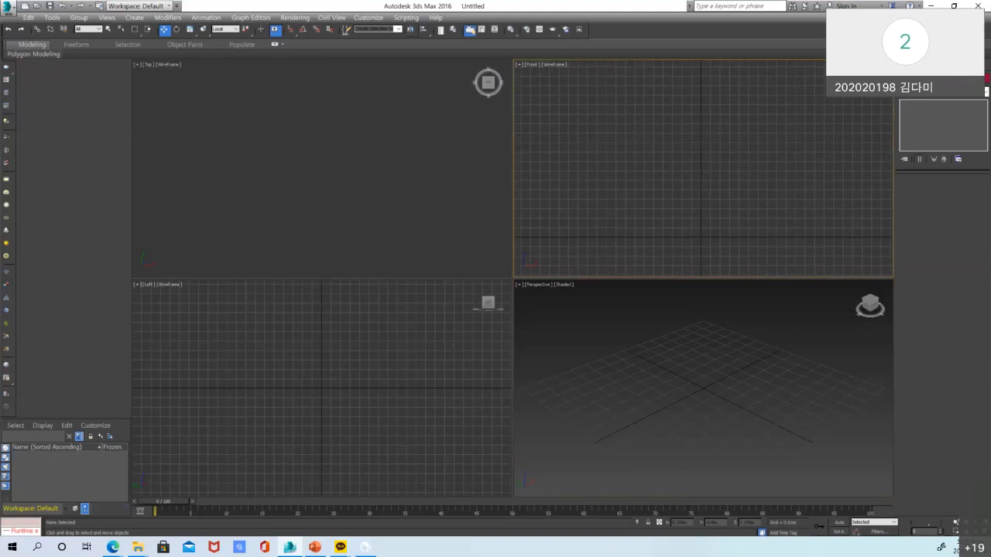
left_click(905, 66)
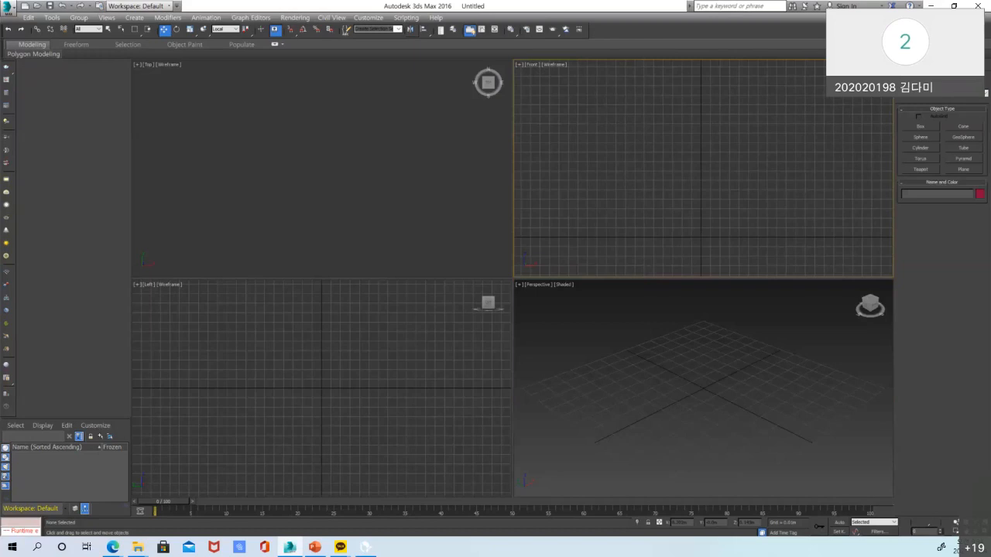
left_click(916, 81)
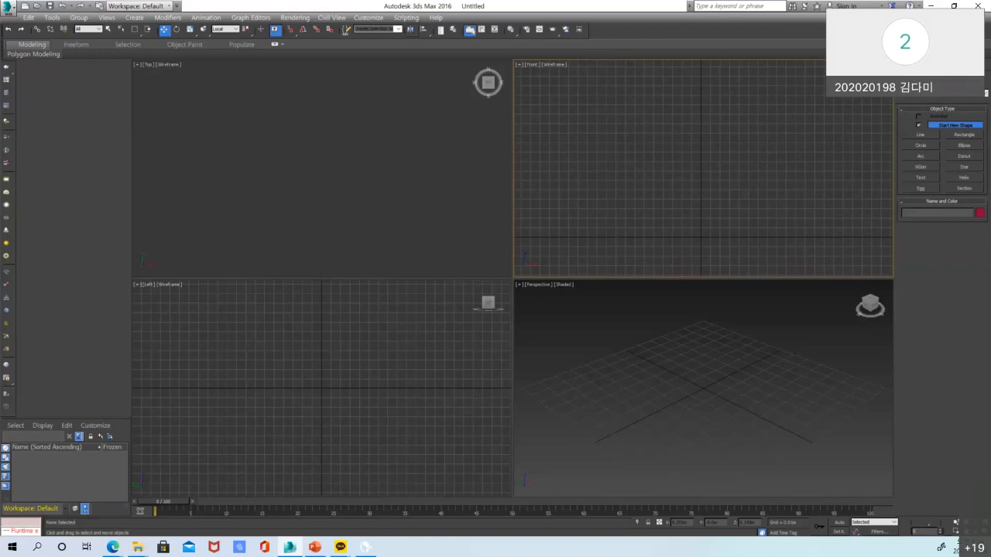
left_click(964, 135)
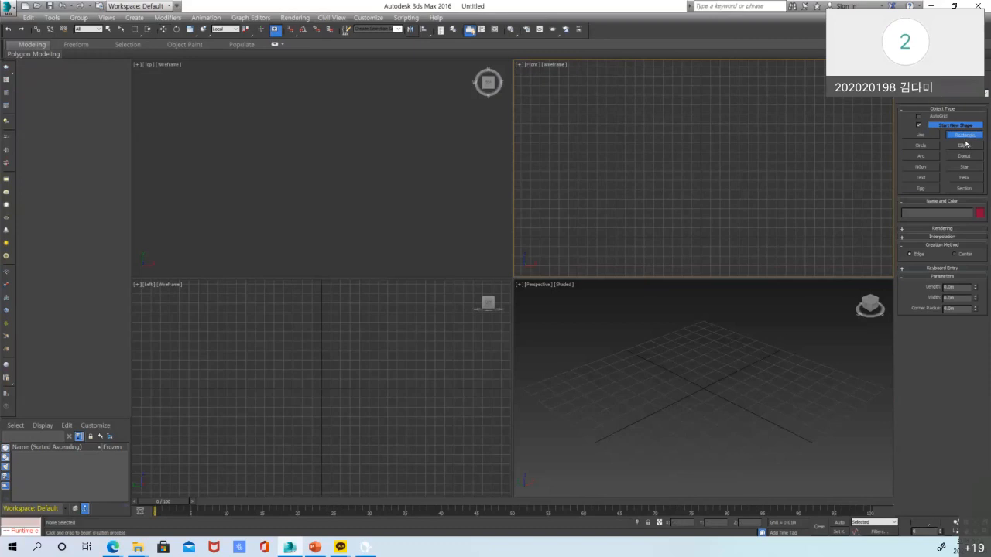
middle_click_drag(794, 129, 731, 143)
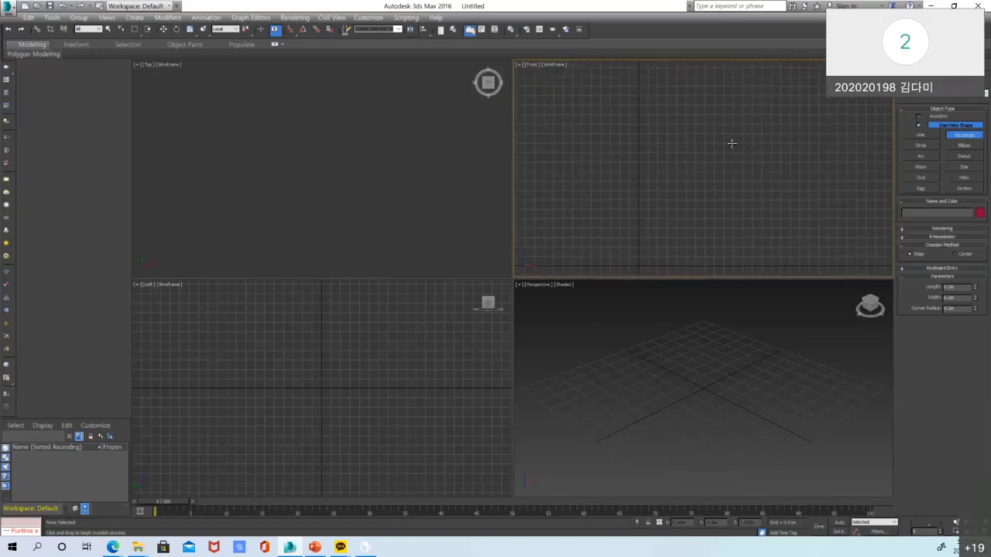
left_click_drag(727, 86, 854, 483)
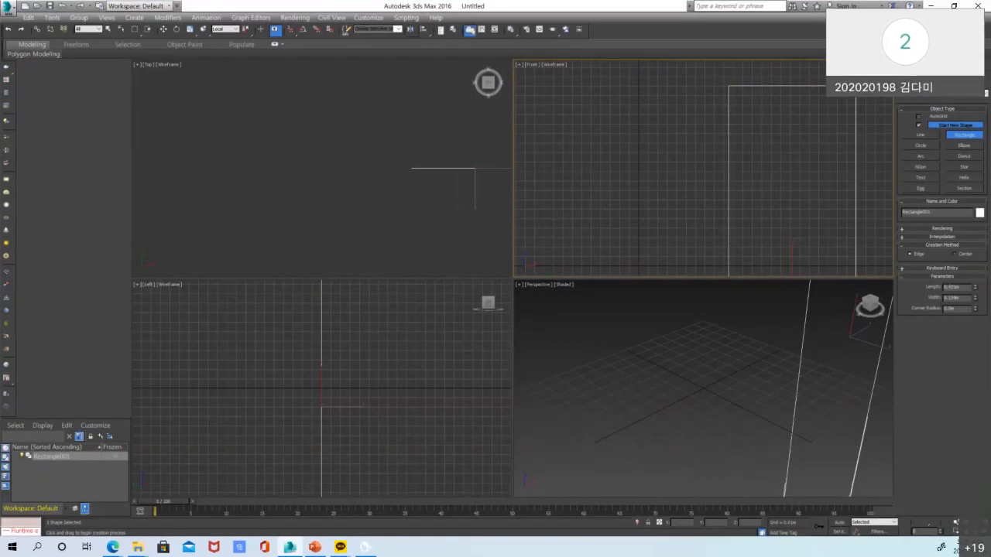
double_click(961, 289)
type("0.48")
key("Tab")
type("0.15")
key("Return")
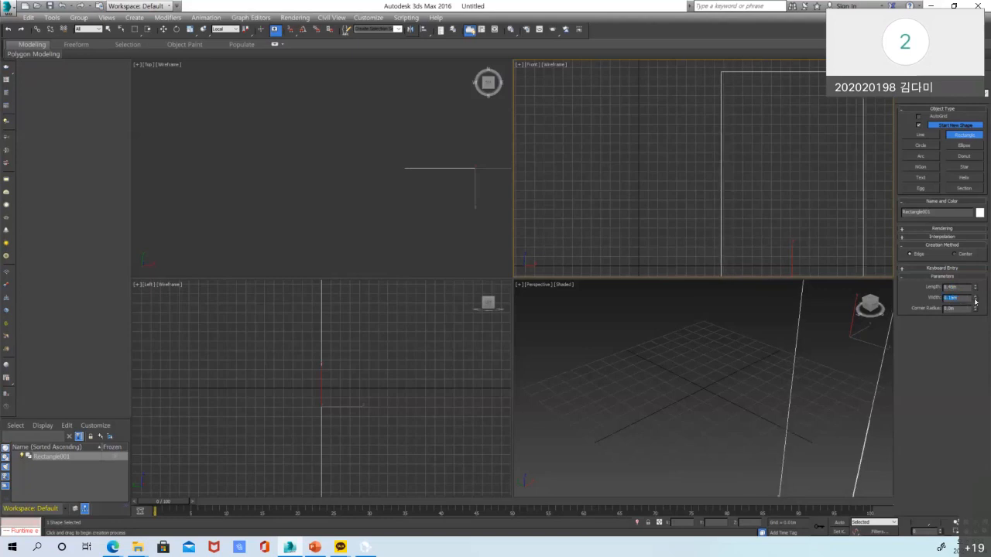
Move the rectangle in the front view so that it stands clear above the grid's horizontal axis
scroll(736, 182, "down", 5)
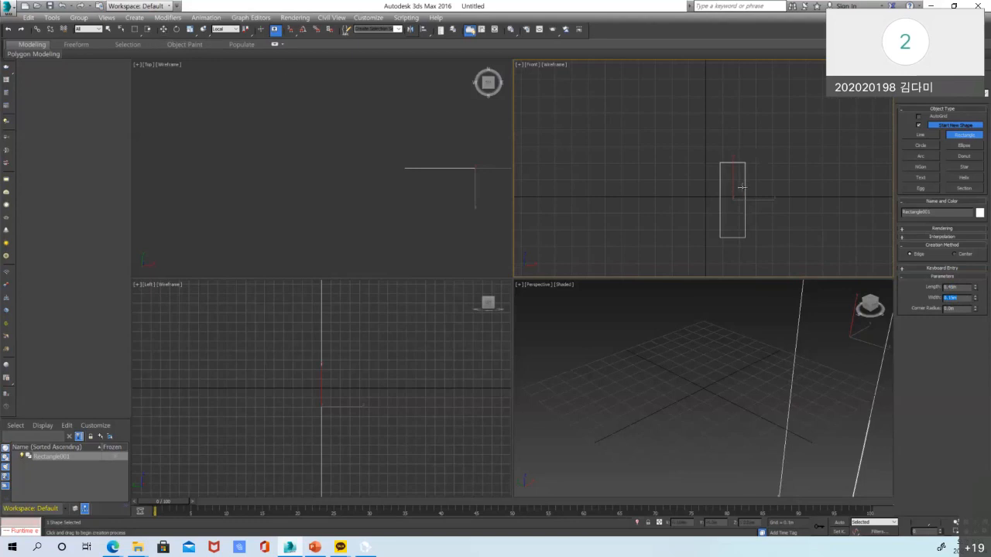
left_click(163, 29)
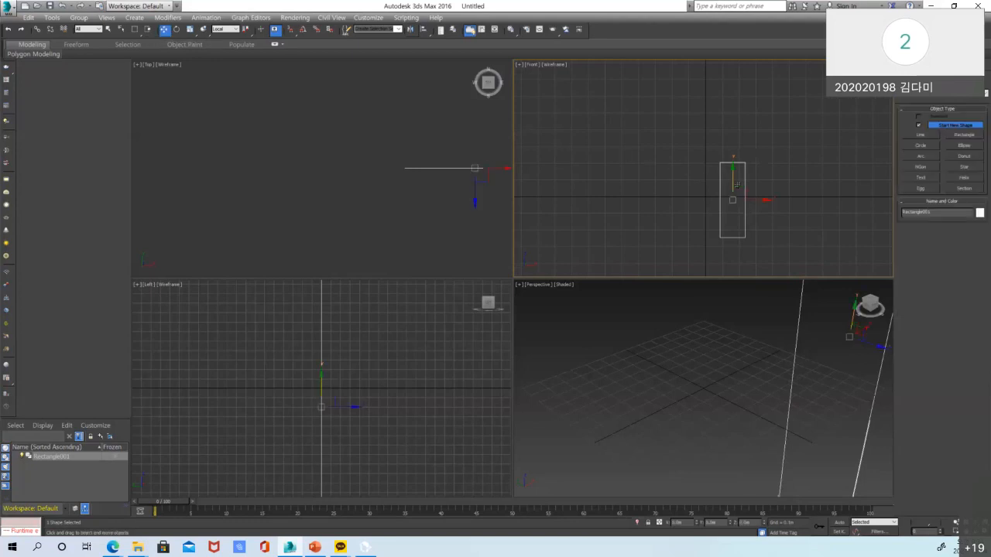
left_click_drag(737, 184, 755, 124)
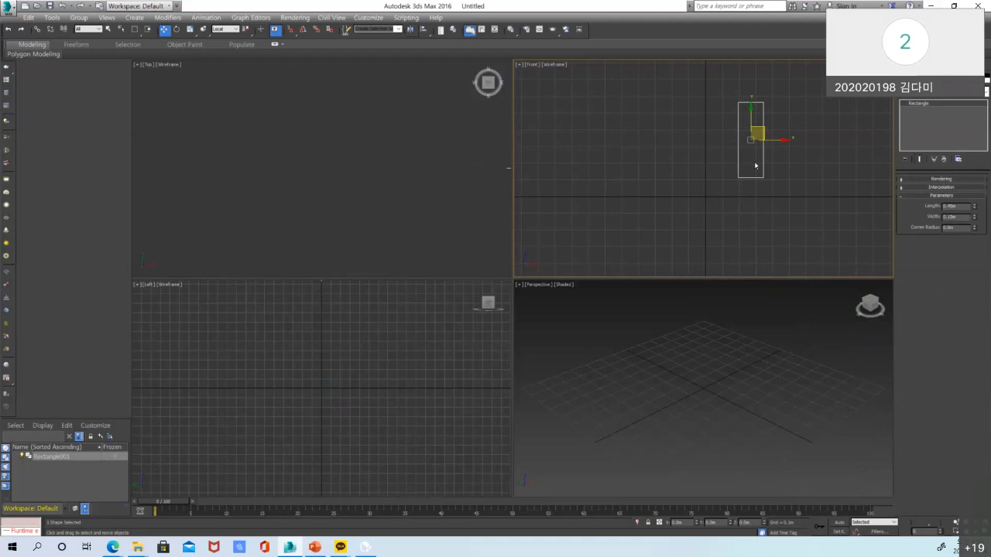
left_click_drag(774, 140, 723, 141, "shift")
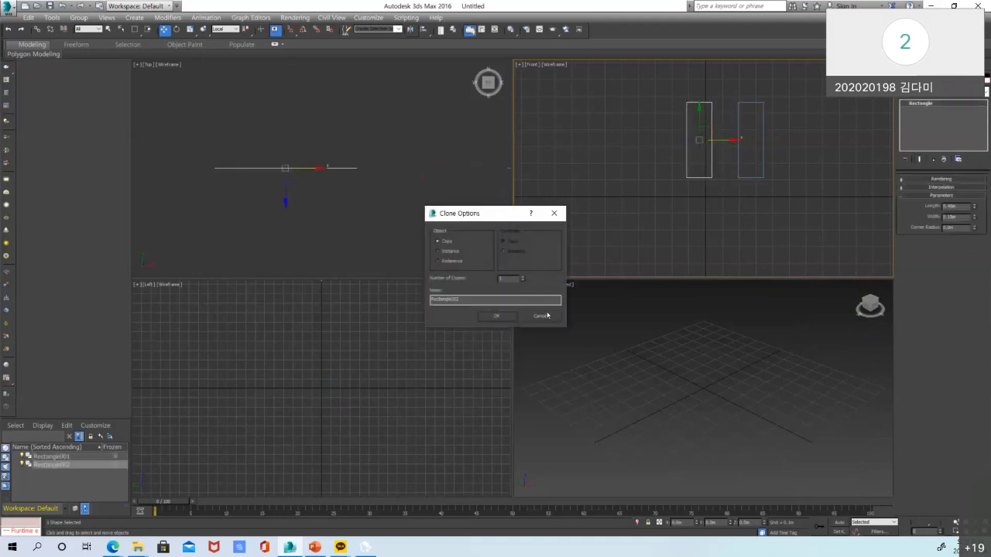
left_click(541, 316)
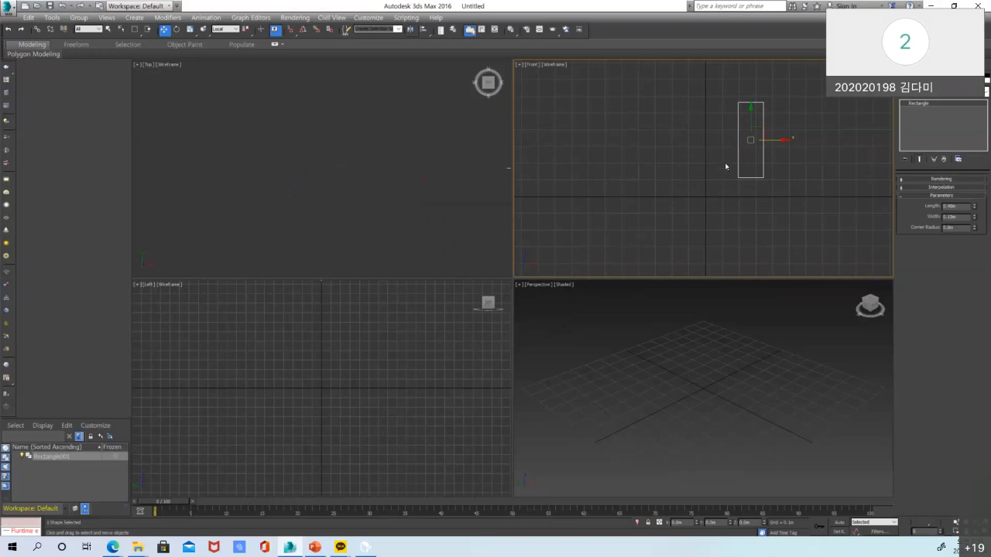
Draw a second rectangle beside the first in the front view, with a length of 0.3 m and a width of 0.12 m
left_click(904, 68)
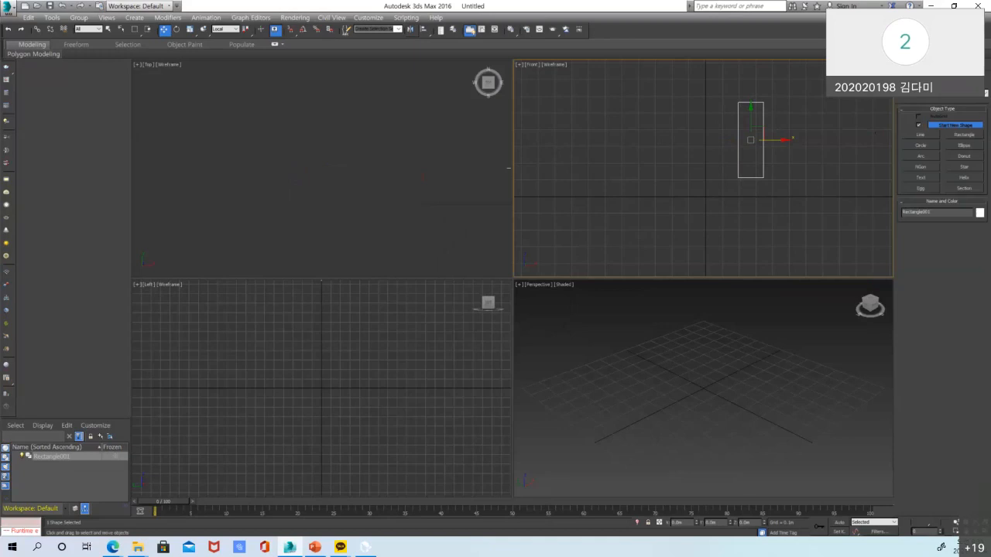
left_click(964, 136)
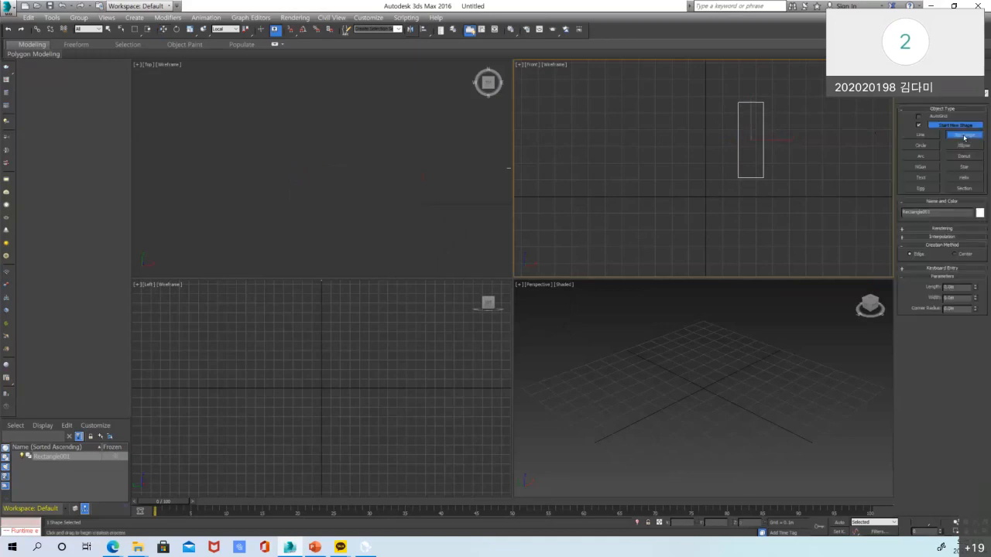
left_click_drag(684, 119, 706, 172)
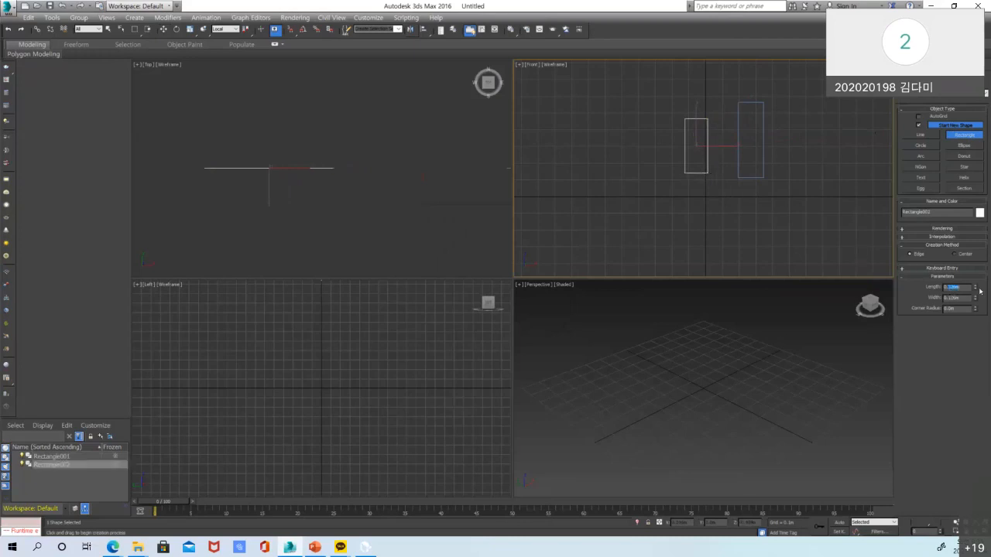
type("0.3")
key("Return")
type("0.12")
key("Return")
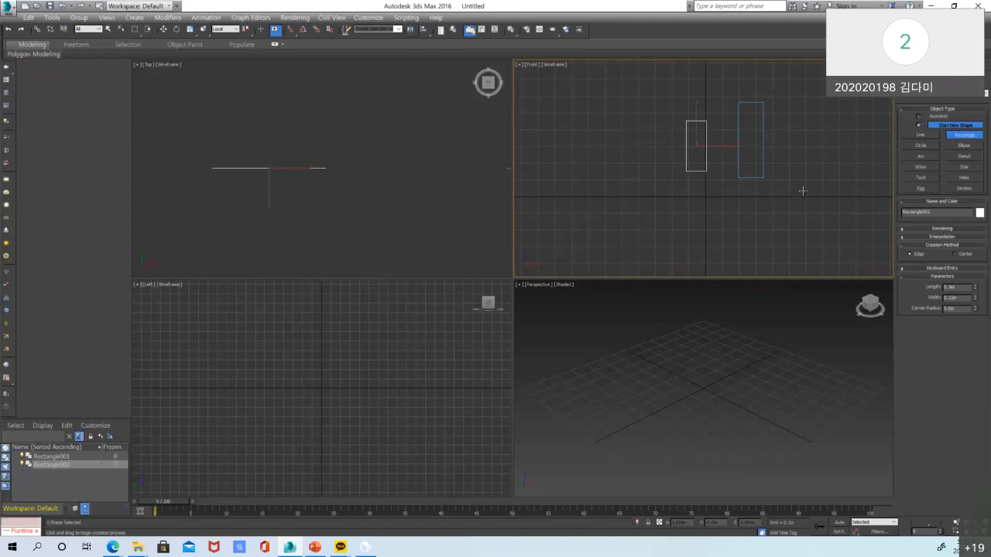
Draw a square Rectangle spline in the top view in front of the two profiles, with length and width of 0.65 m
mouse_move(792, 181)
middle_mouse_down()
mouse_move(787, 202)
mouse_move(789, 186)
middle_mouse_up()
scroll(788, 186, "up", 1)
scroll(825, 153, "down", 1)
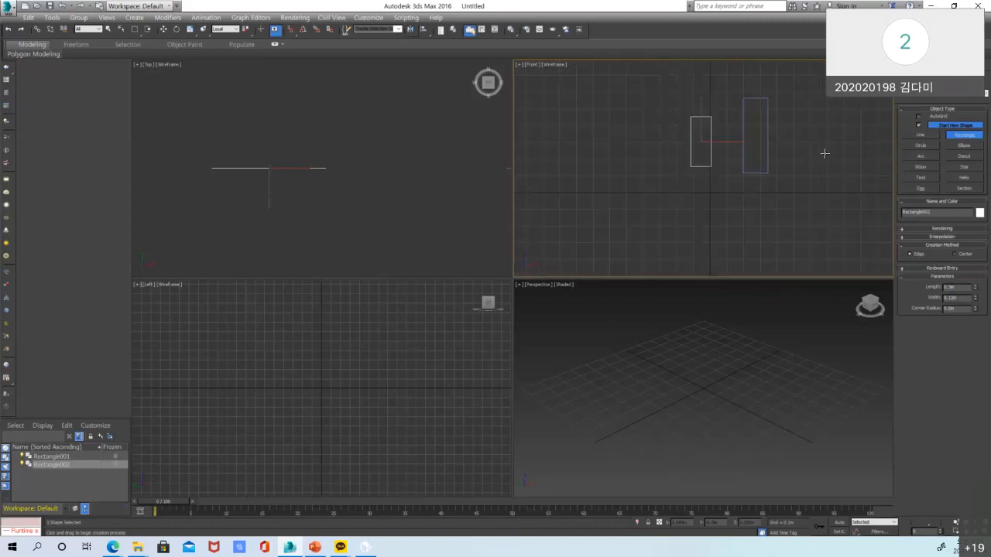
scroll(376, 170, "down", 8)
middle_click_drag(377, 178, 358, 148)
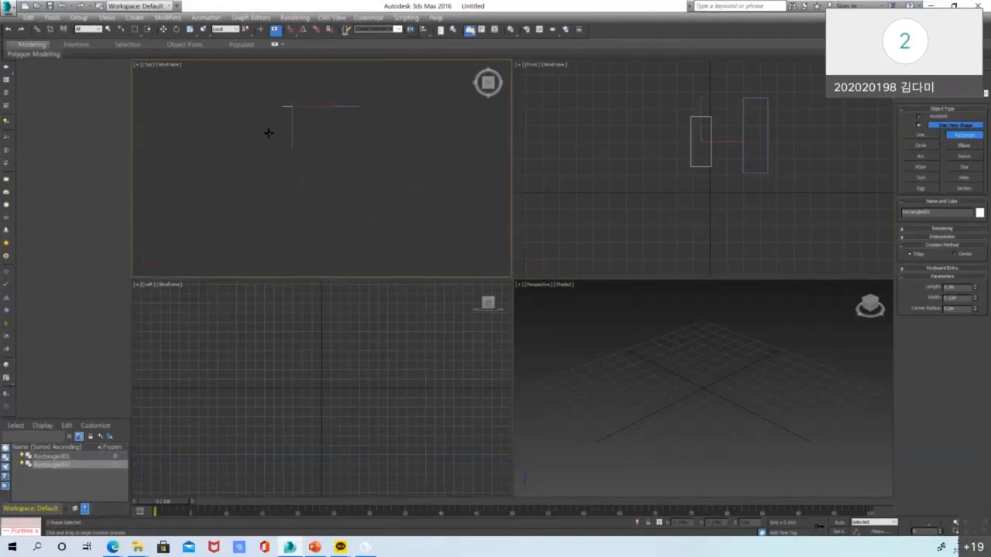
mouse_move(266, 130)
left_mouse_down()
mouse_move(336, 227)
mouse_move(399, 250)
mouse_move(409, 269)
left_mouse_up()
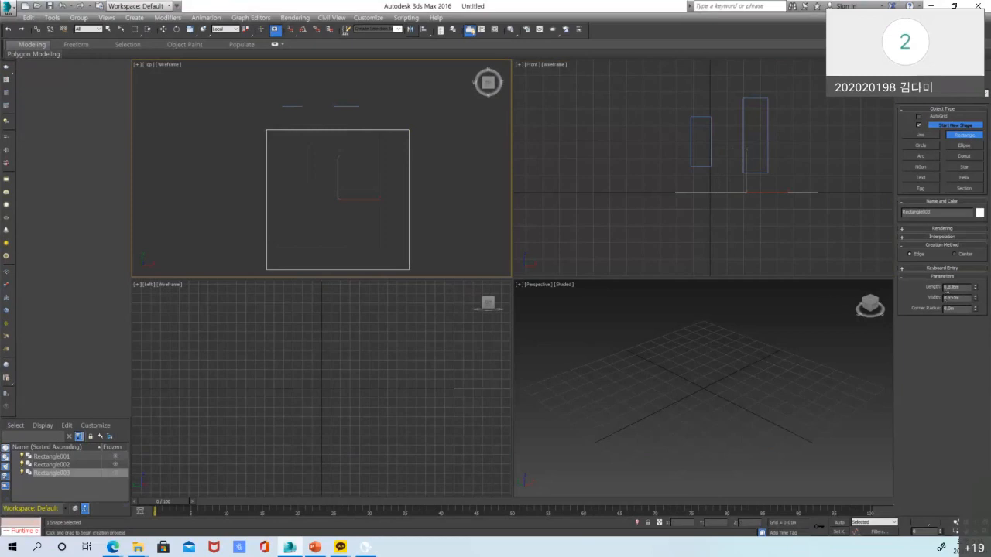
double_click(947, 288)
key("Return")
left_click_drag(970, 300, 949, 298)
type("8")
key("Return")
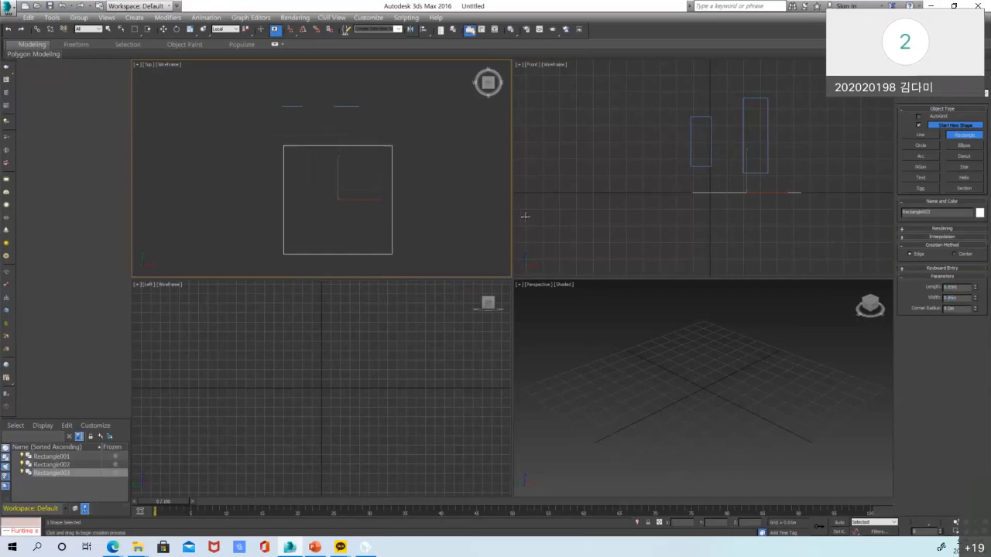
Rename the square spline 경로
double_click(936, 214)
type("무릎")
left_click(163, 30)
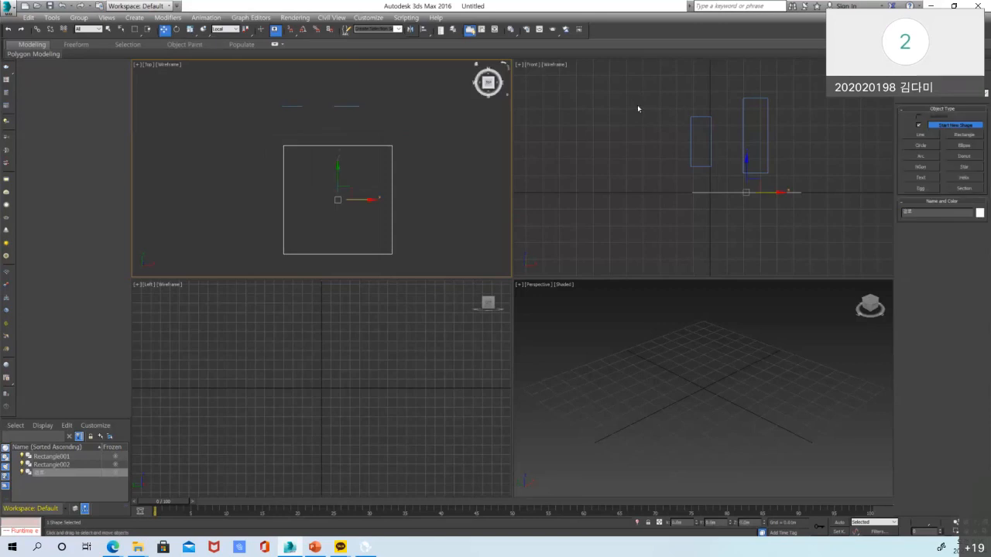
Rename the taller rectangle 단면2 and the shorter one 단면1, and clear the selection
left_click(767, 123)
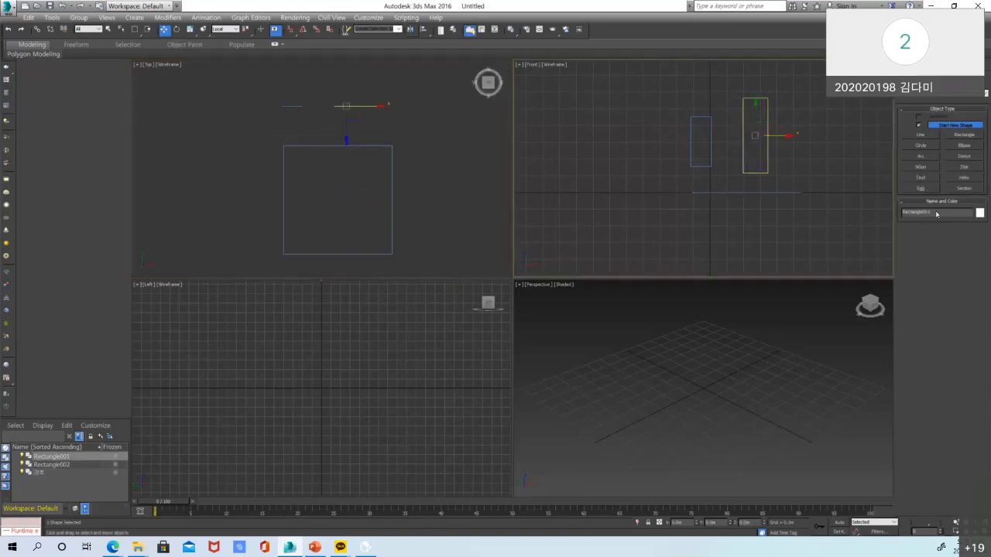
type("단면1")
left_click(701, 165)
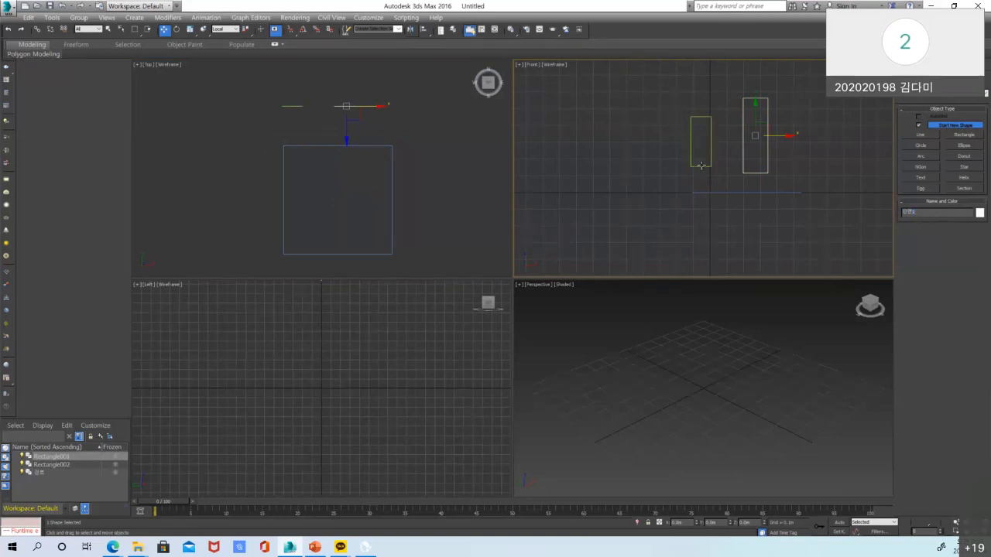
double_click(917, 212)
type("단면")
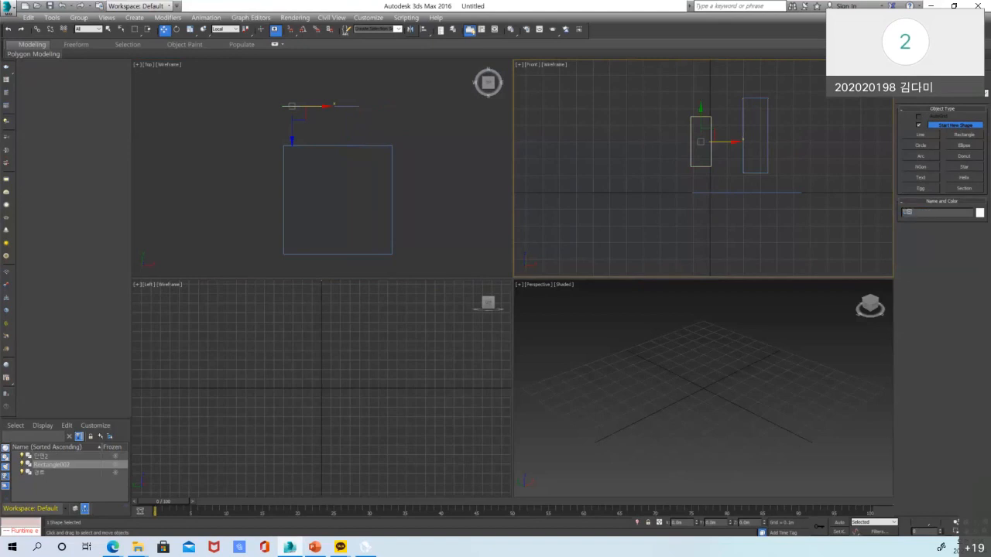
type("1")
left_click(764, 217)
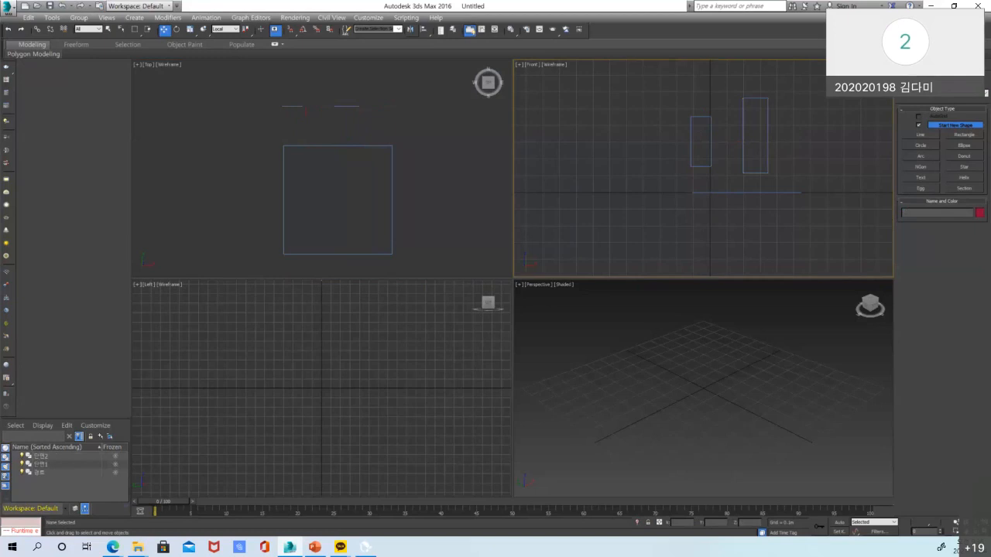
Convert the taller section rectangle 단면2 to an Editable Spline
key("ctrl+shift+z")
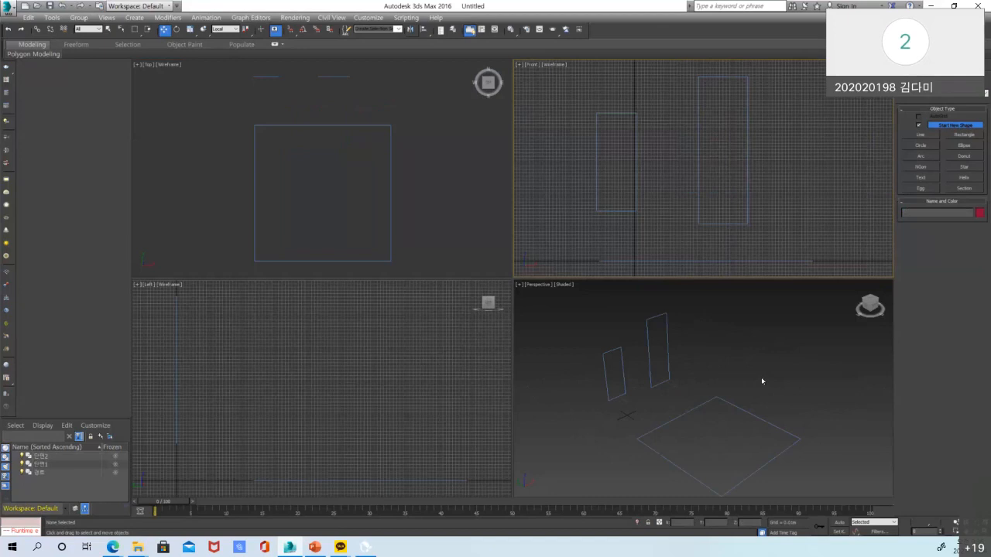
left_click(735, 224)
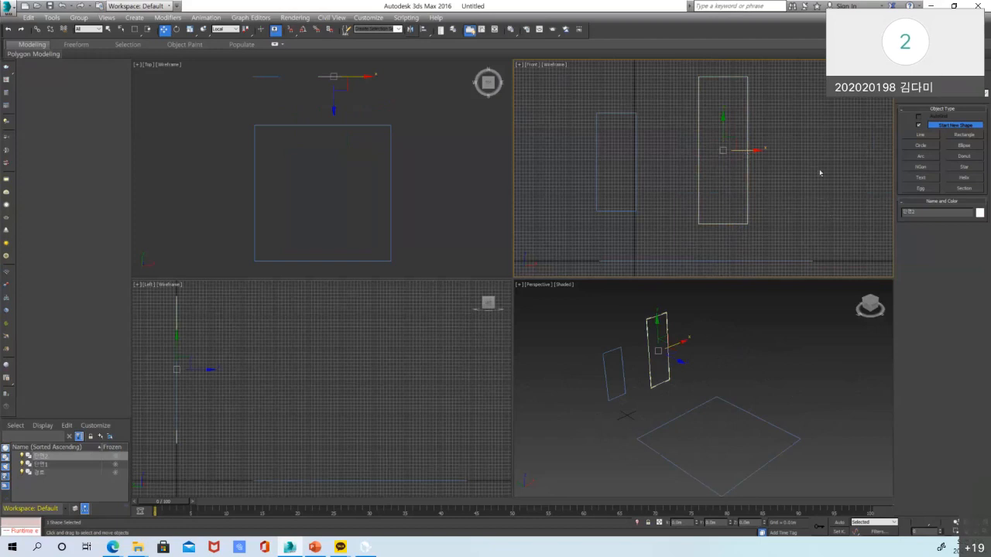
right_click(727, 140)
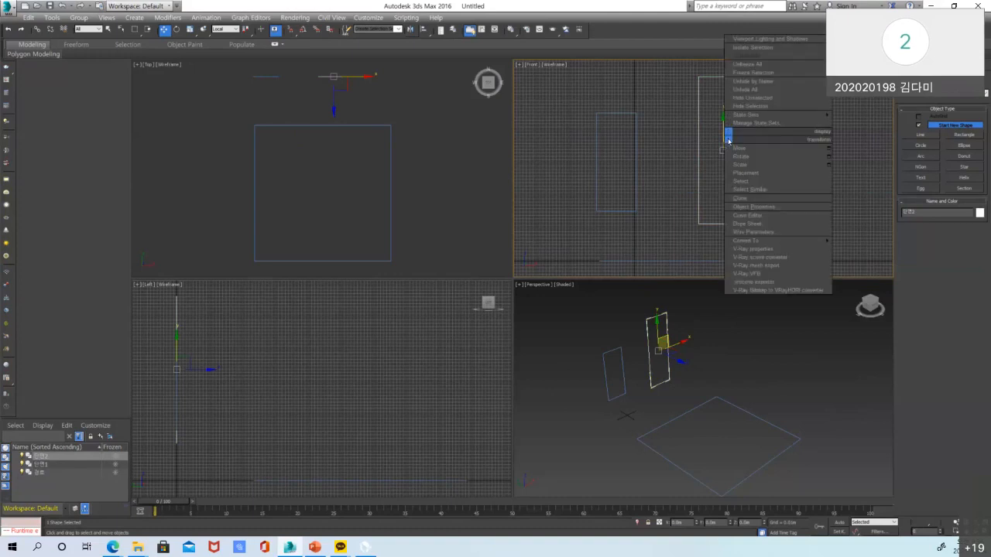
mouse_move(785, 240)
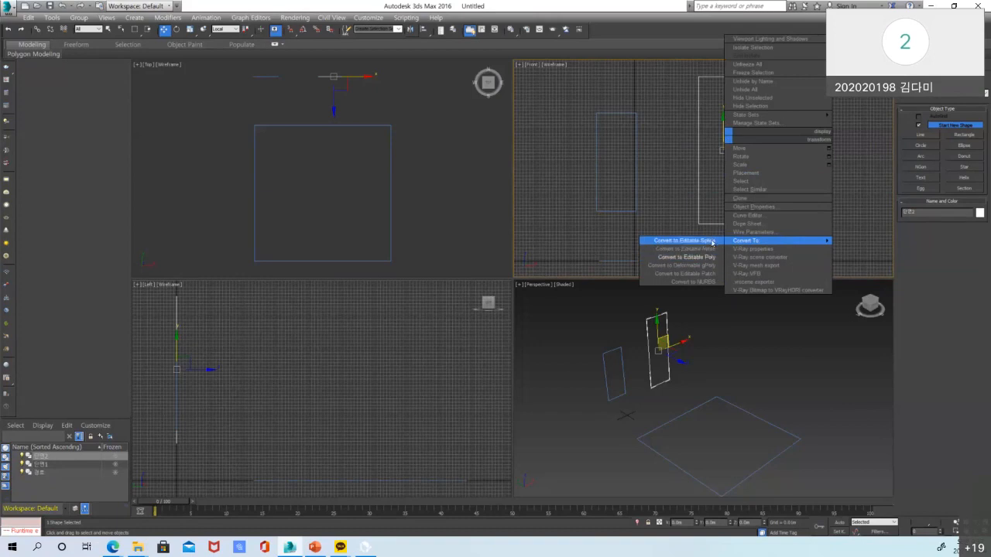
left_click(713, 242)
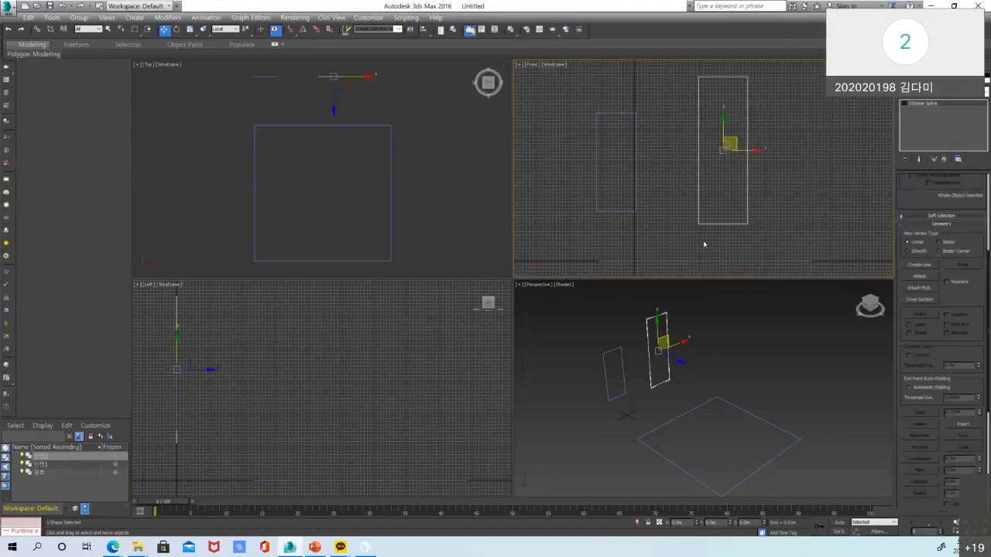
Convert the shorter section rectangle 단면1 and the square path 경로 to Editable Splines
right_click(610, 211)
mouse_move(679, 313)
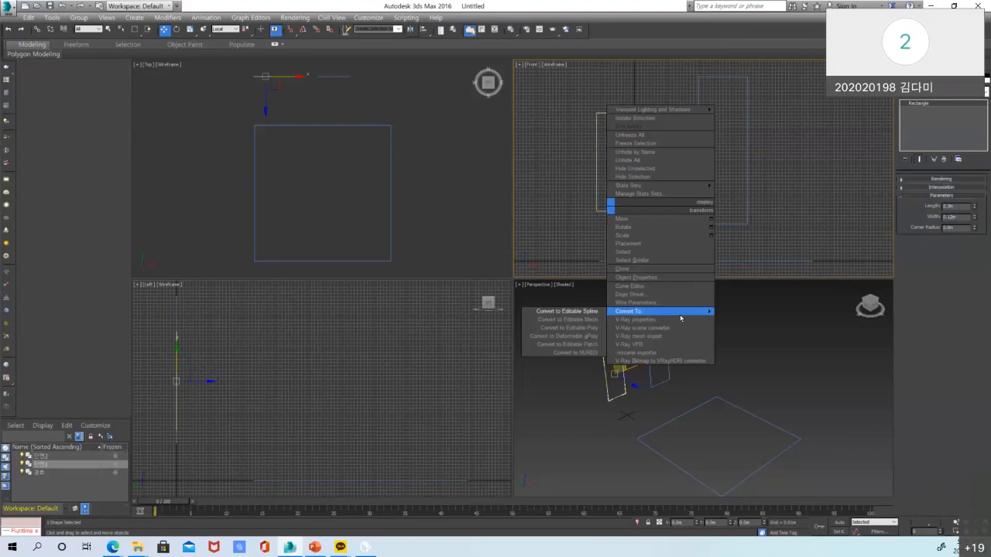
left_click(595, 313)
left_click(741, 409)
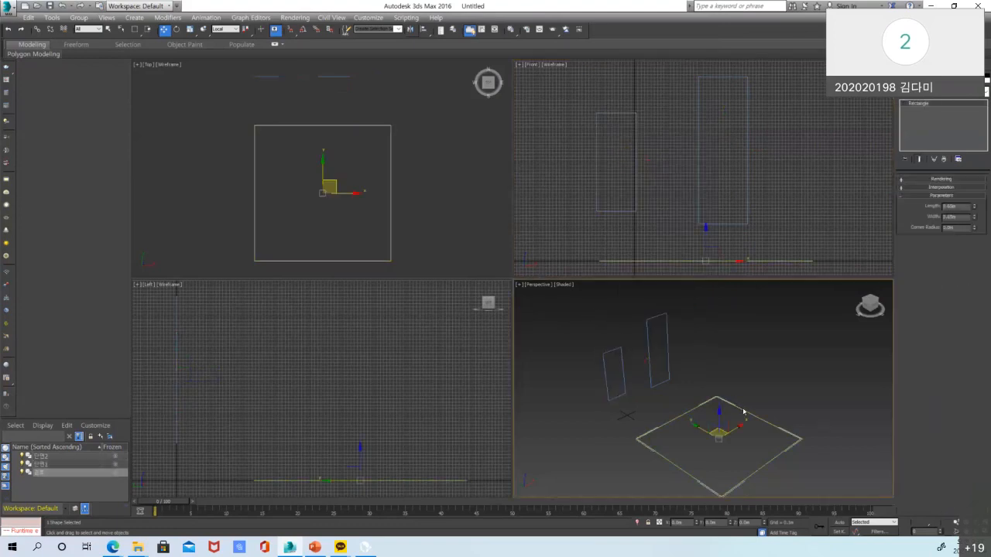
right_click(743, 411)
mouse_move(777, 489)
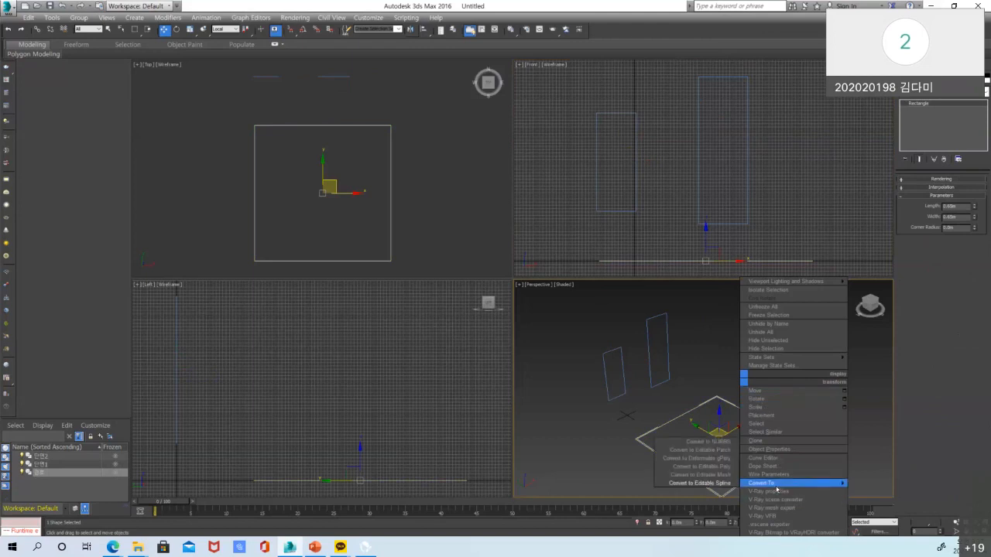
left_click(719, 483)
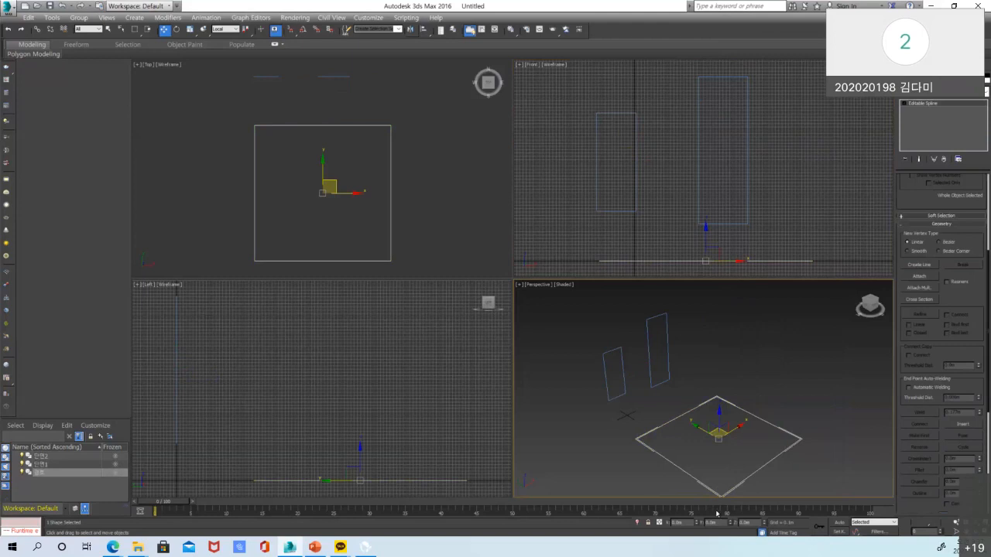
Edit 단면2 at vertex level and shift its two top vertices to the left in the front view
left_click(746, 225)
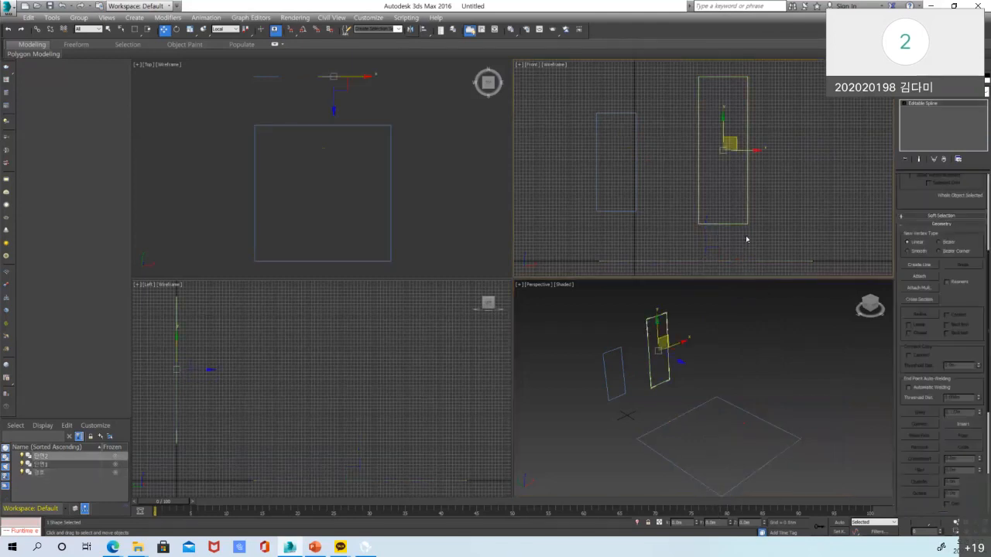
left_click(905, 104)
left_click(920, 110)
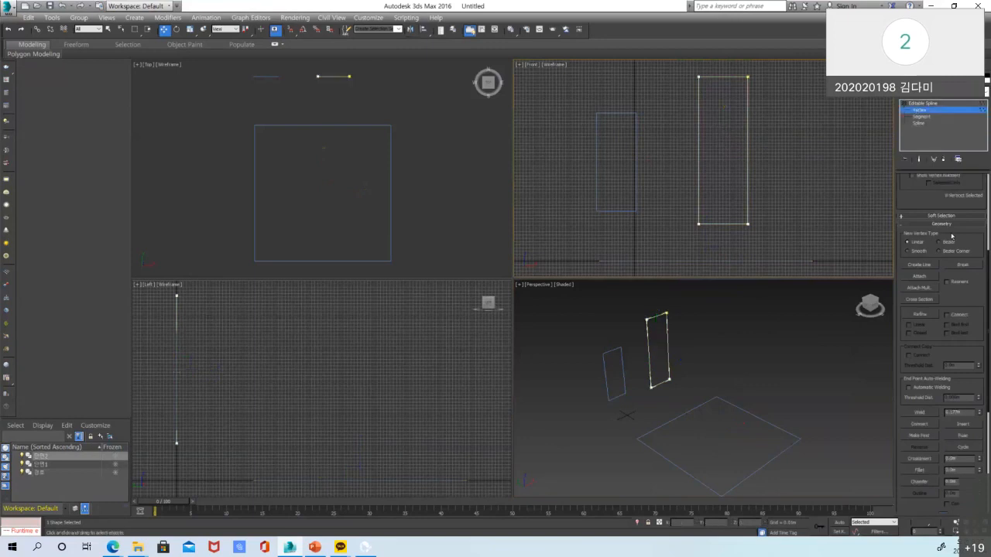
left_click_drag(984, 233, 982, 395)
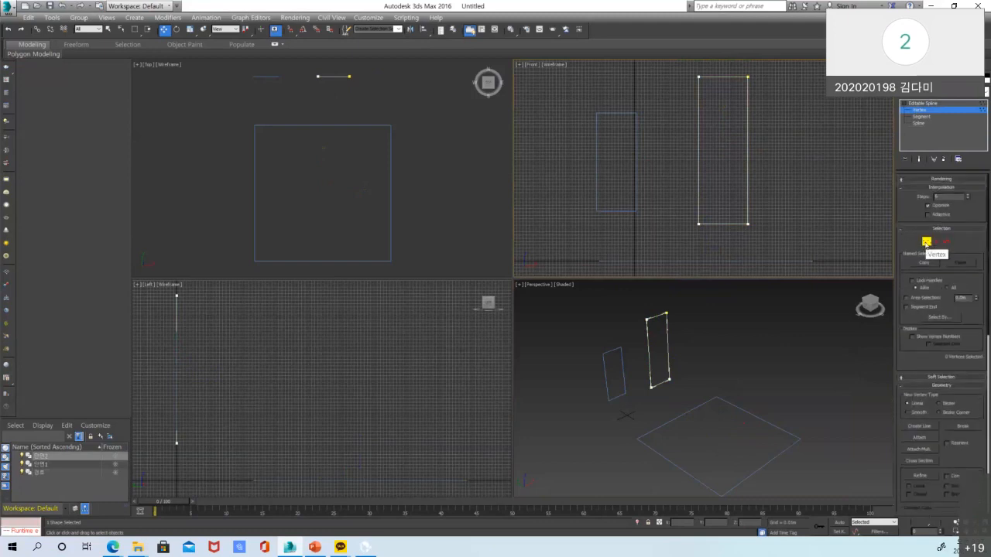
left_click(944, 197)
left_click_drag(813, 117, 681, 69)
middle_click_drag(755, 121, 748, 173)
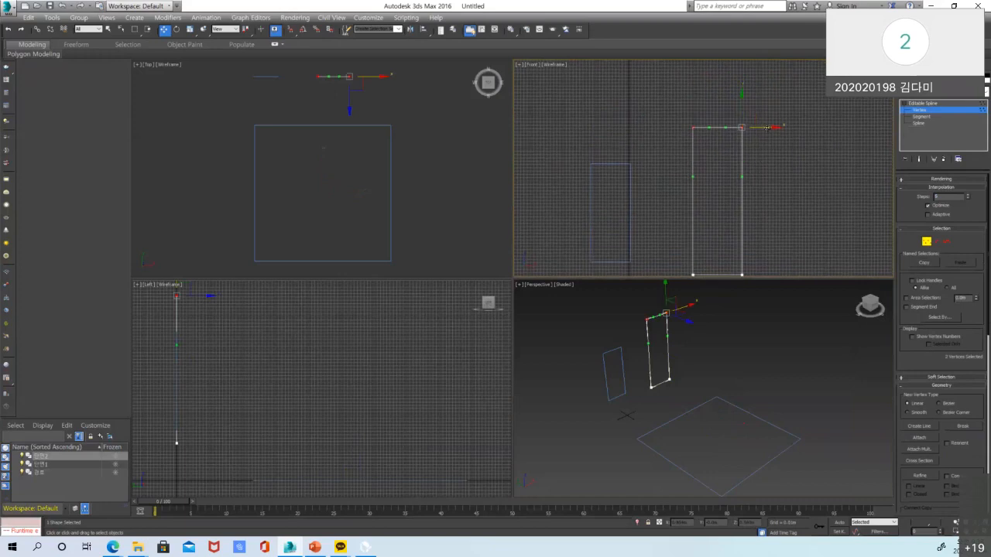
left_click_drag(767, 128, 736, 127)
Change the two top vertices of 단면2 to Bezier type
left_click_drag(780, 166, 642, 103)
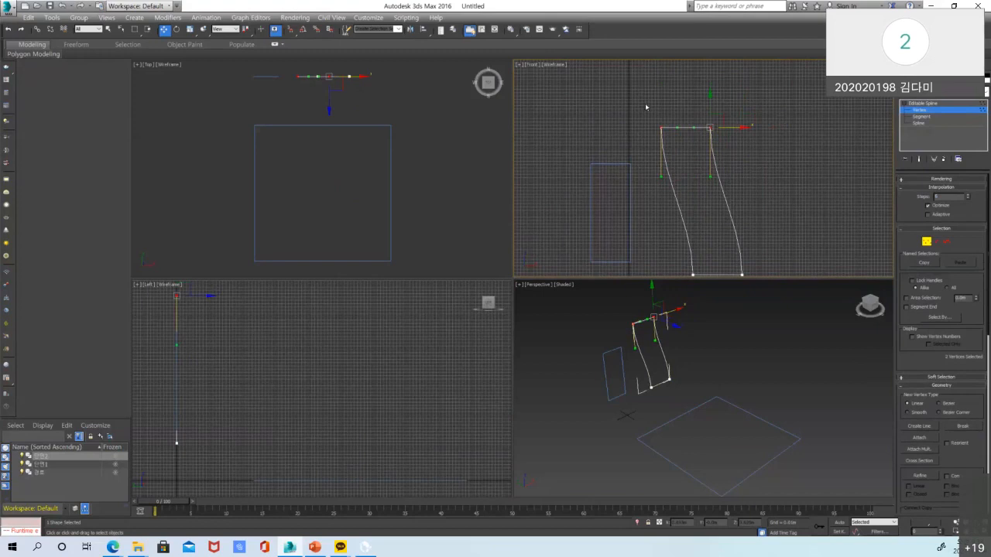
left_click(660, 127)
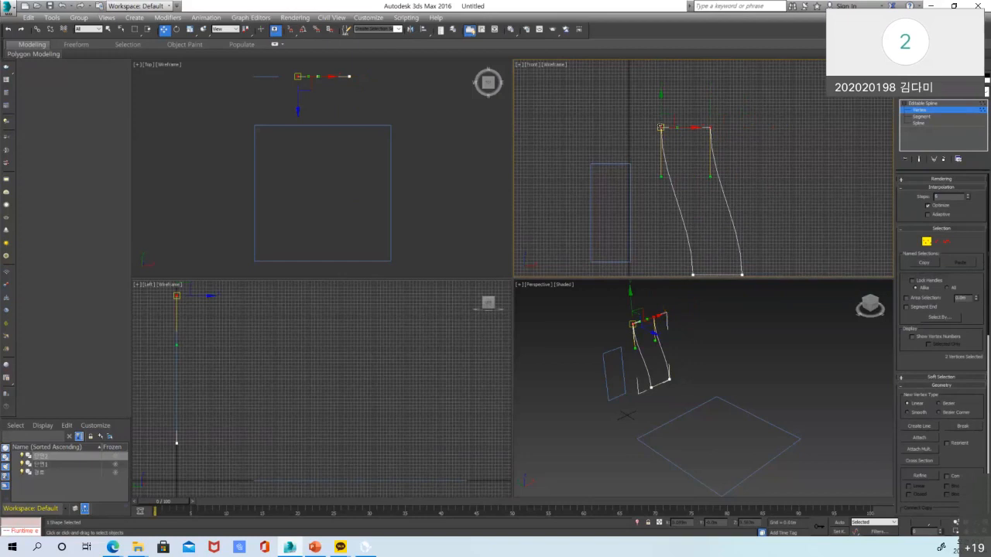
right_click(660, 127)
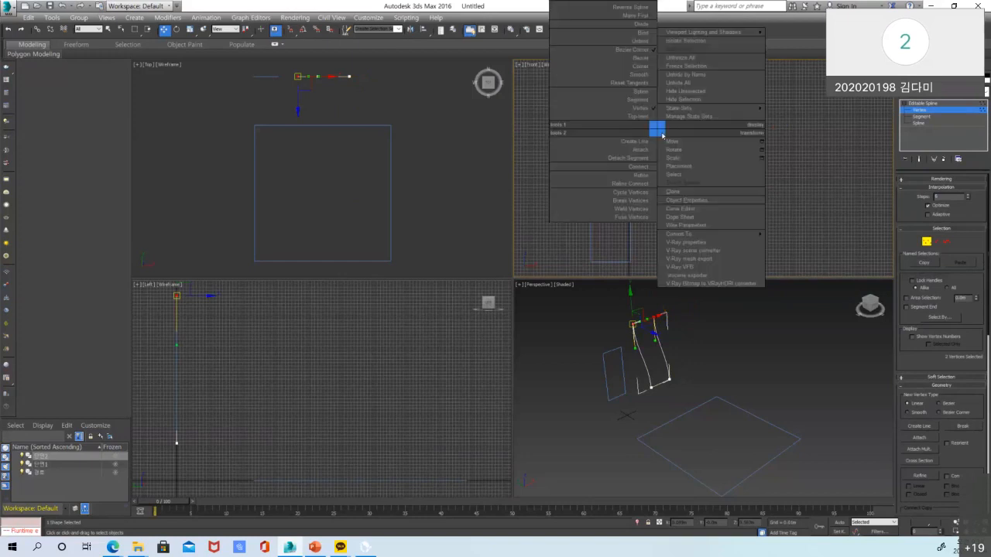
left_click(637, 58)
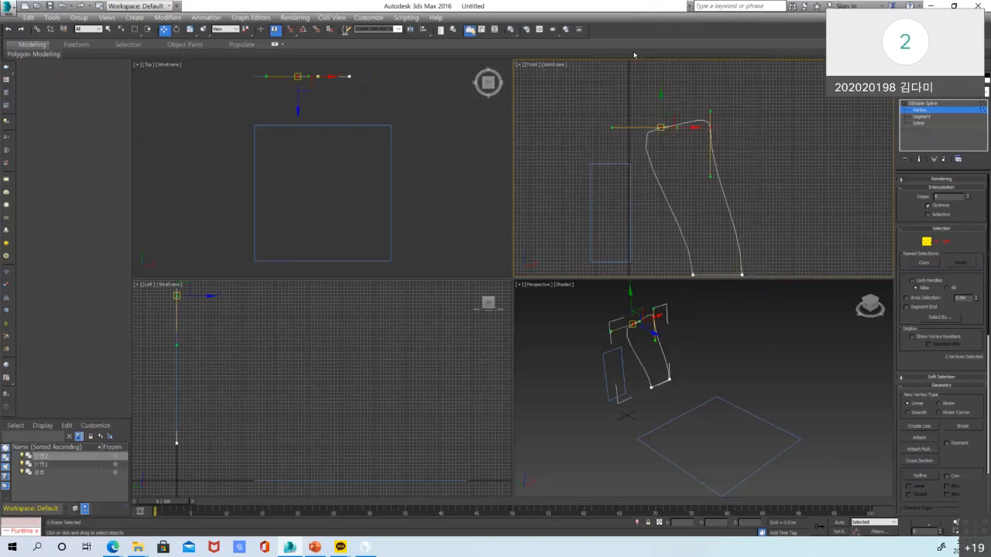
Raise the upper-left vertex of 단면2 slightly and tilt its Bezier handle down toward the profile to round the top
mouse_move(748, 164)
middle_mouse_down()
mouse_move(734, 145)
mouse_move(736, 177)
mouse_move(740, 158)
mouse_move(740, 167)
middle_mouse_up()
left_click(672, 157)
left_click_drag(678, 150, 652, 91)
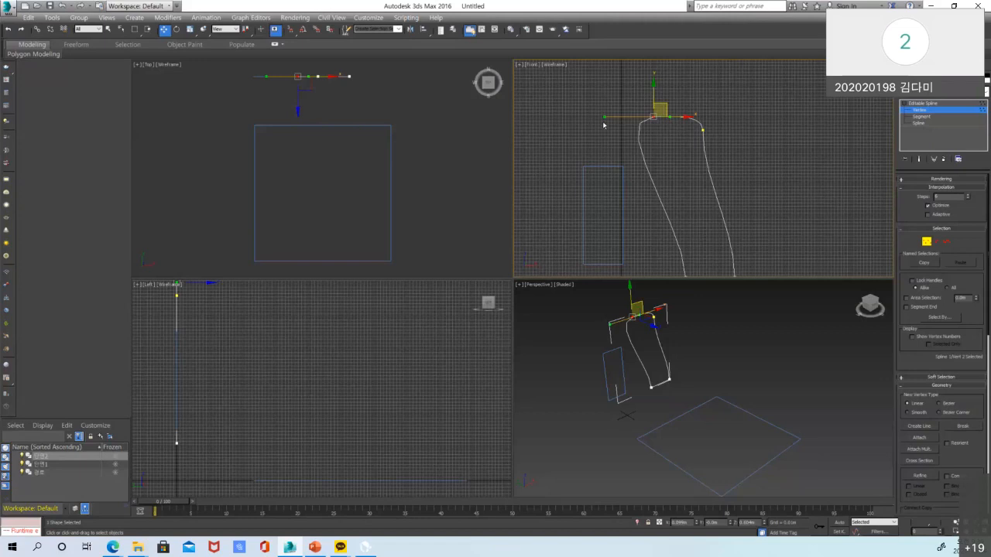
left_click_drag(605, 117, 622, 143)
scroll(650, 117, "up", 6)
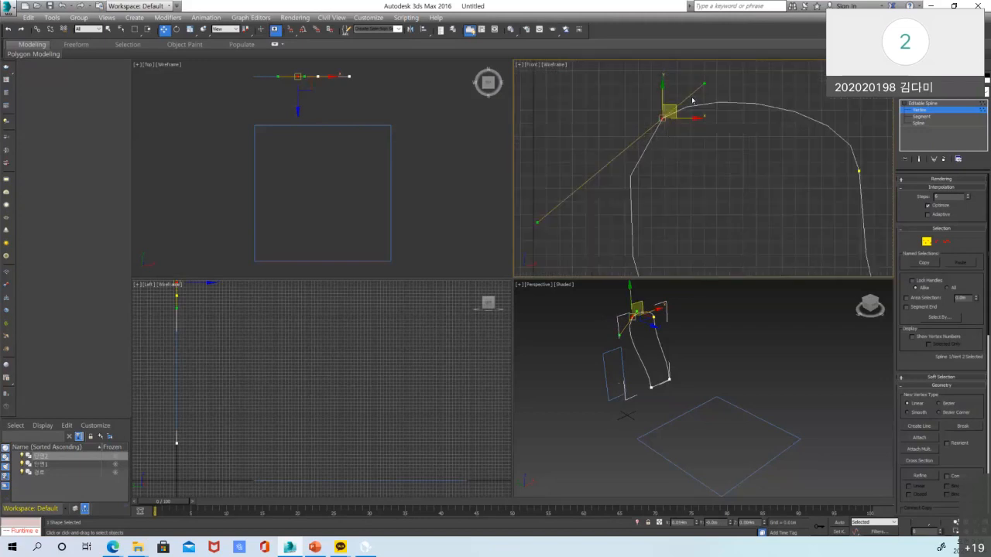
scroll(589, 164, "down", 2)
scroll(590, 163, "down", 4)
scroll(642, 187, "down", 2)
middle_click_drag(641, 187, 667, 146)
Tilt the lower handle of 단면2's upper-right vertex outward and move the upper-left vertex farther left
left_click_drag(667, 145, 702, 118)
scroll(680, 120, "up", 5)
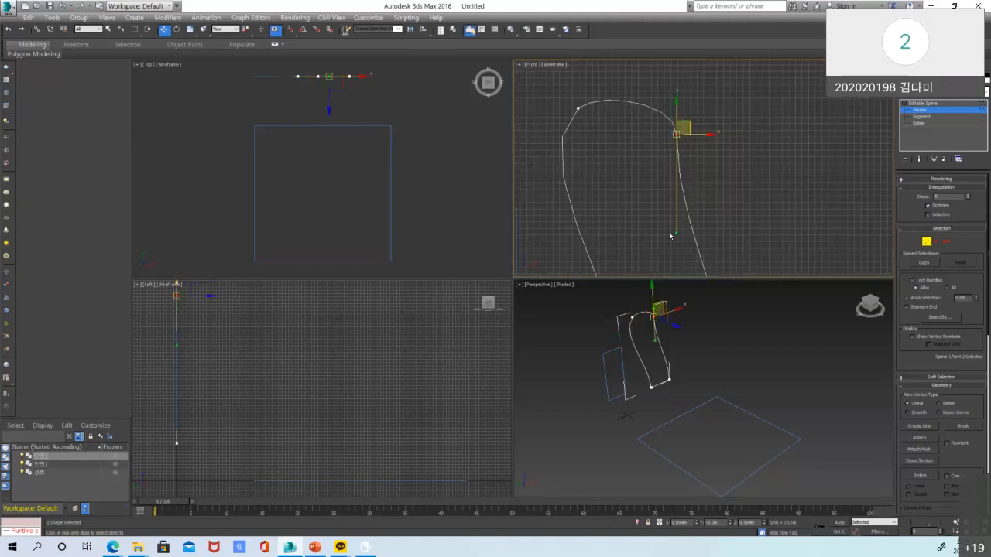
left_click_drag(676, 232, 714, 216)
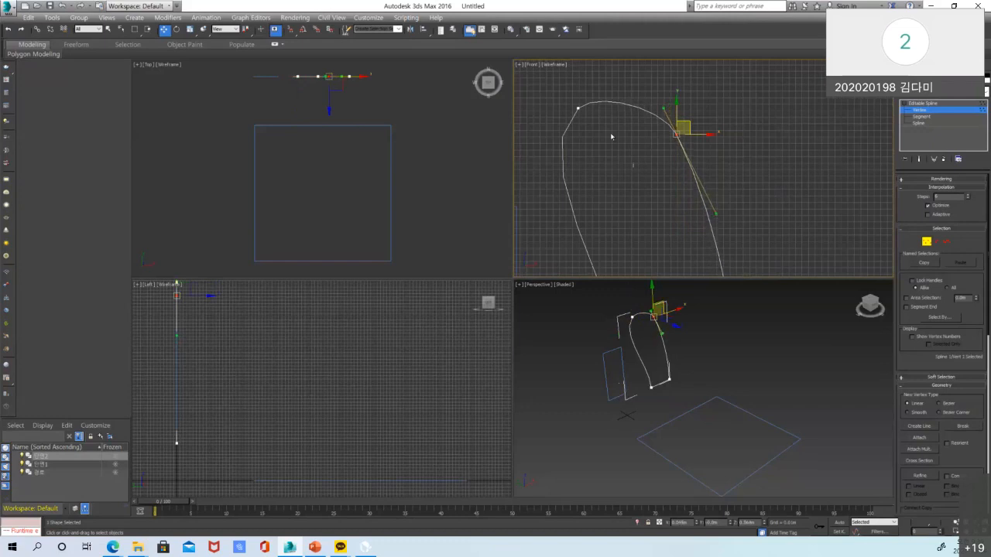
left_click(577, 108)
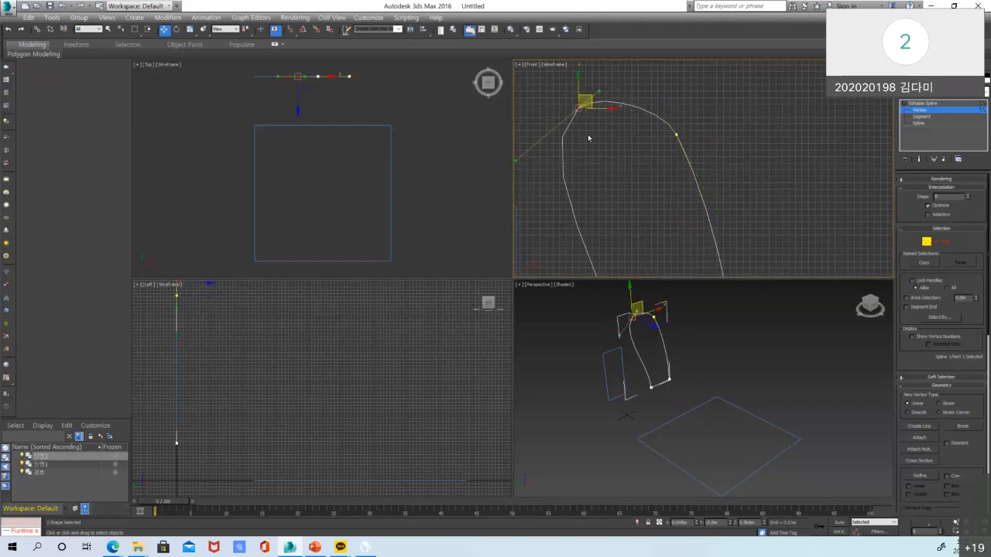
left_click_drag(592, 107, 577, 108)
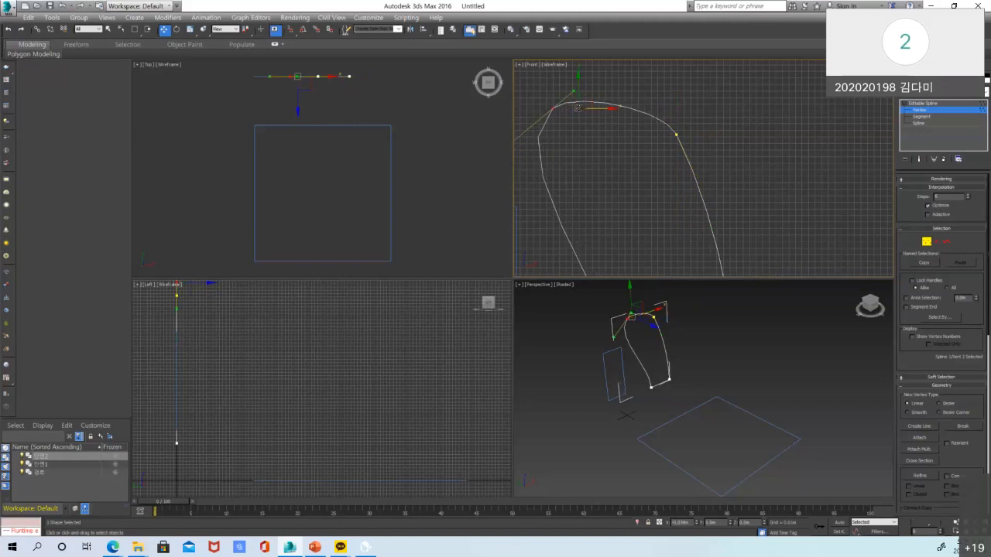
scroll(668, 82, "down", 5)
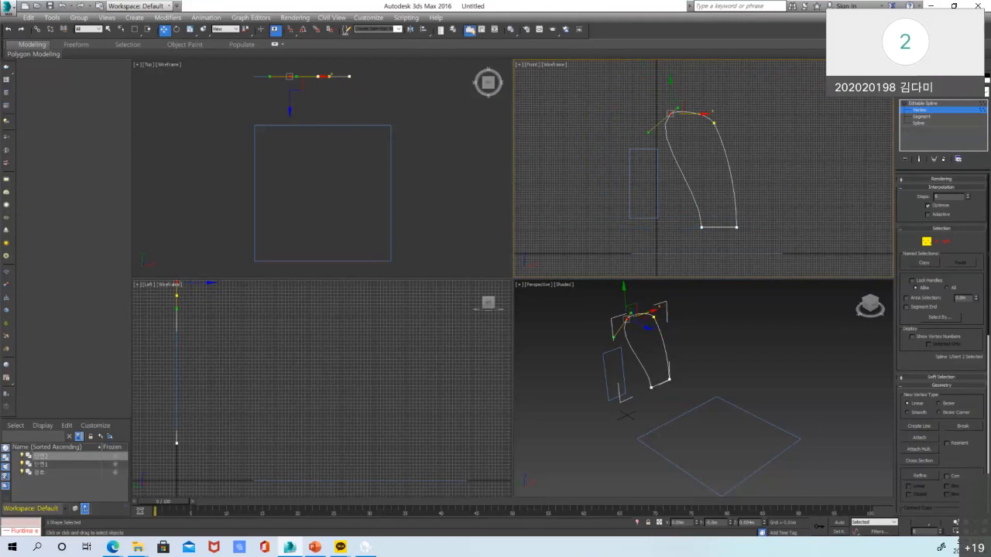
Maximize the front view and tilt the upward handles of 단면2's two bottom vertices to the left to smooth both sides
left_click(983, 532)
middle_click_drag(685, 354, 759, 341)
scroll(757, 340, "up", 2)
scroll(683, 376, "down", 2)
left_click_drag(509, 412, 588, 392)
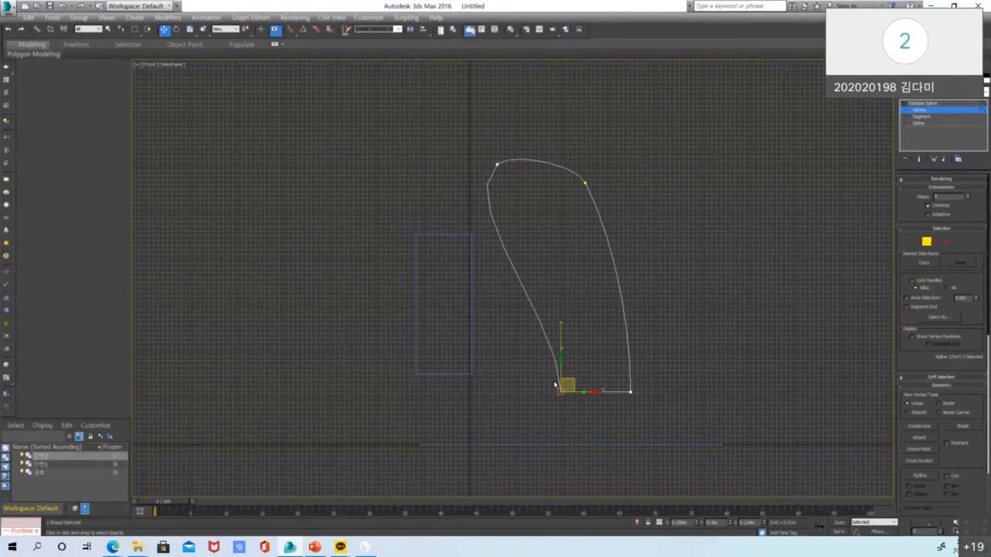
left_click(497, 163)
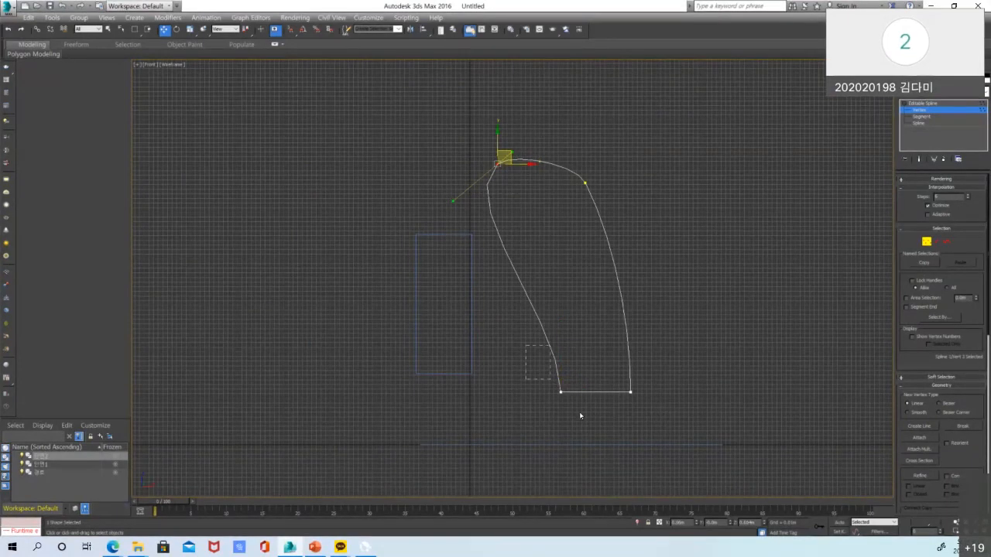
left_click(560, 392)
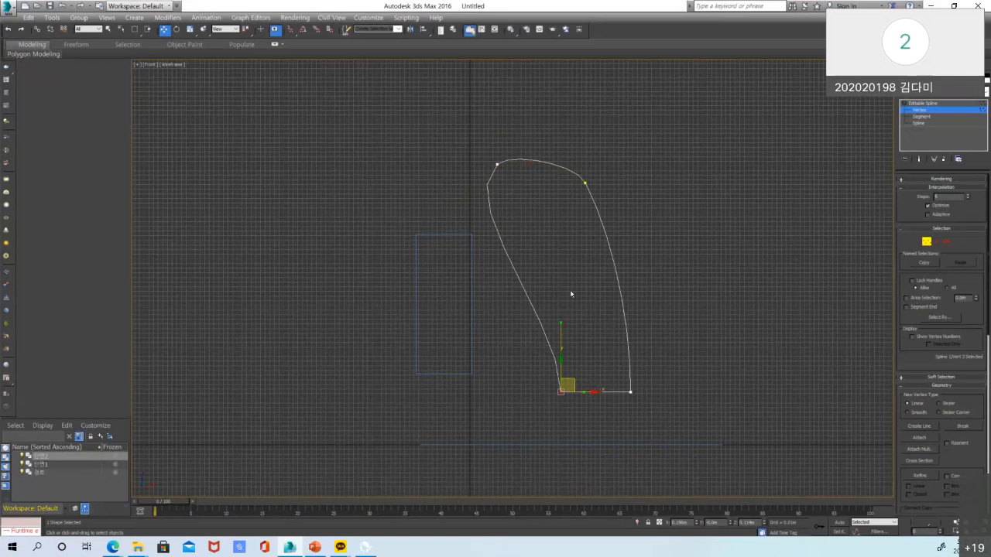
left_click_drag(562, 320, 538, 328)
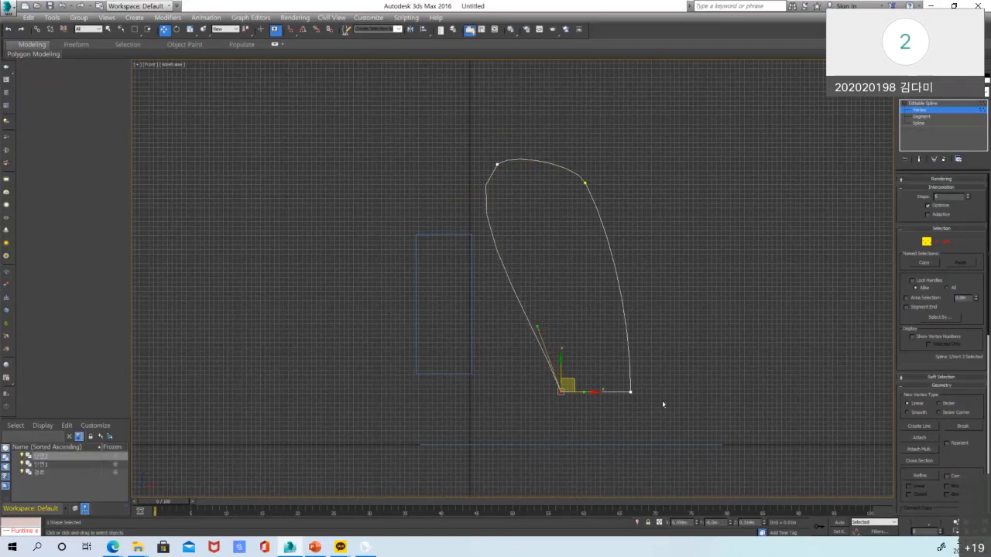
left_click_drag(663, 411, 602, 358)
left_click_drag(631, 322, 624, 321)
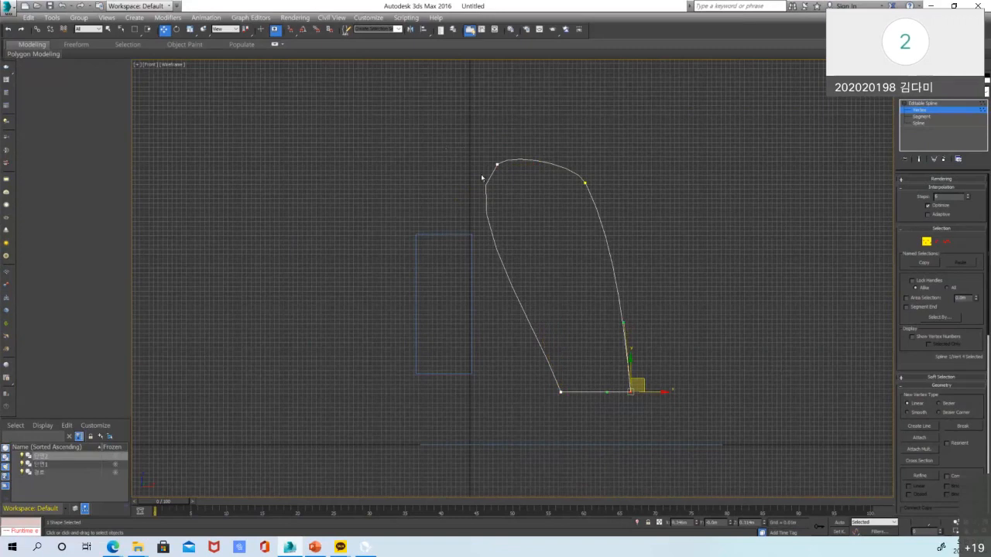
Set the interpolation steps of 단면2 to 24 to smooth its curved outline
scroll(457, 147, "up", 3)
scroll(680, 181, "up", 3)
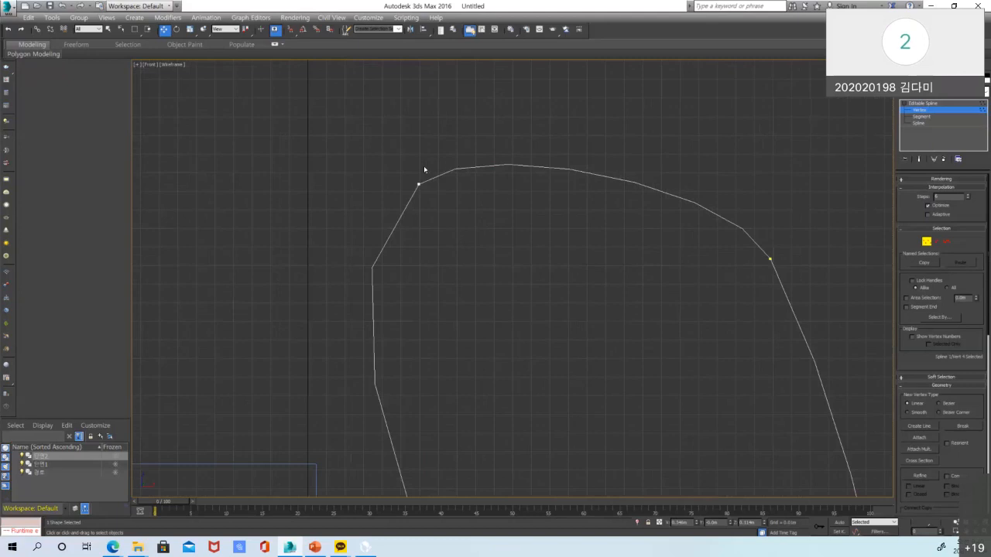
left_click_drag(473, 149, 465, 155)
left_click(770, 259)
key("Return")
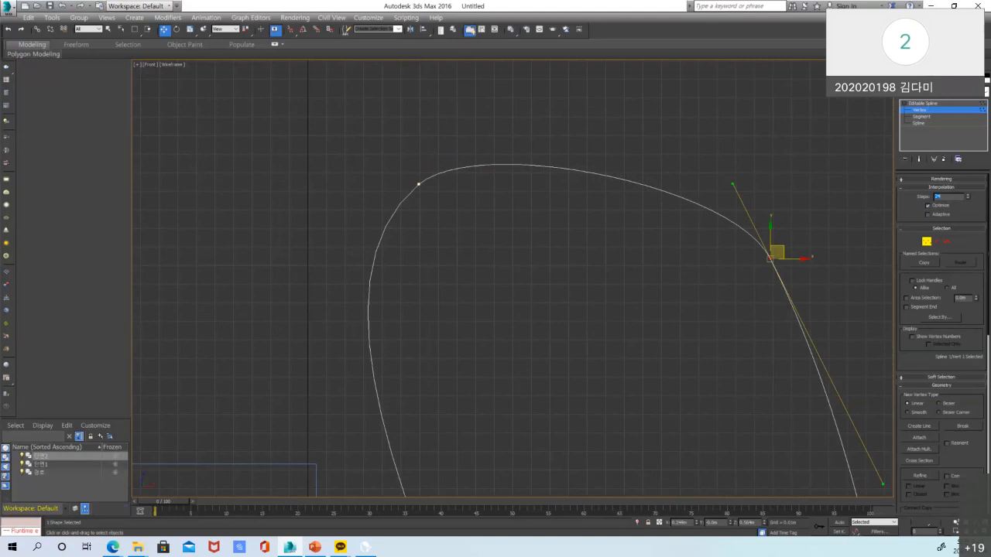
scroll(437, 126, "down", 6)
scroll(501, 172, "up", 3)
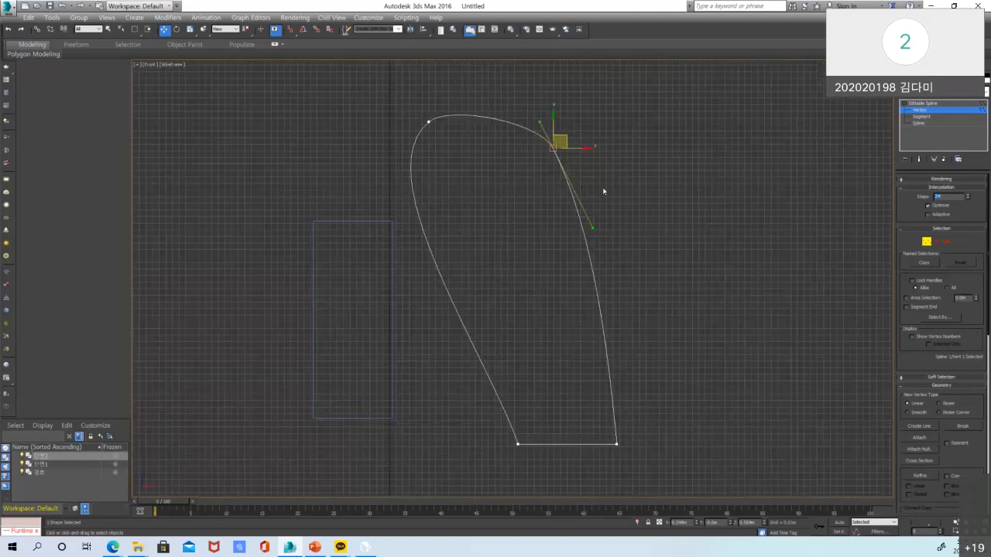
Leave vertex editing of 단면2 and select the shorter rectangle 단면1
left_click(925, 105)
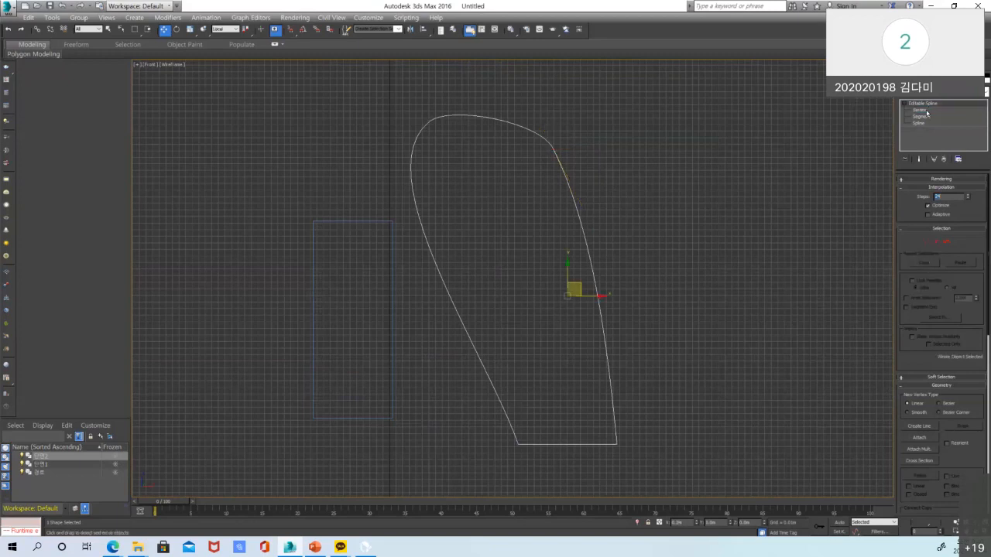
left_click(924, 110)
left_click(925, 104)
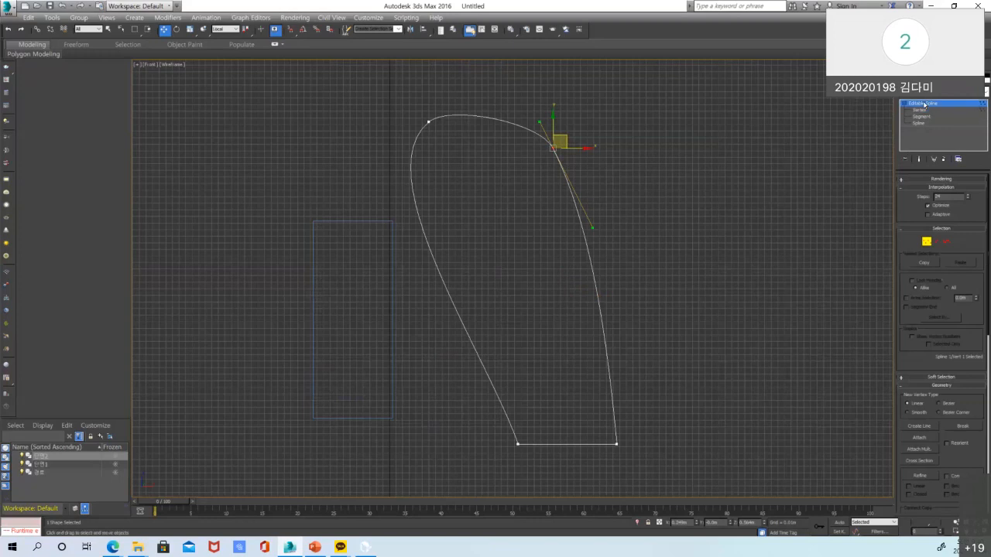
middle_click_drag(757, 170, 859, 145)
scroll(845, 165, "up", 1)
scroll(678, 231, "down", 2)
left_click(562, 271)
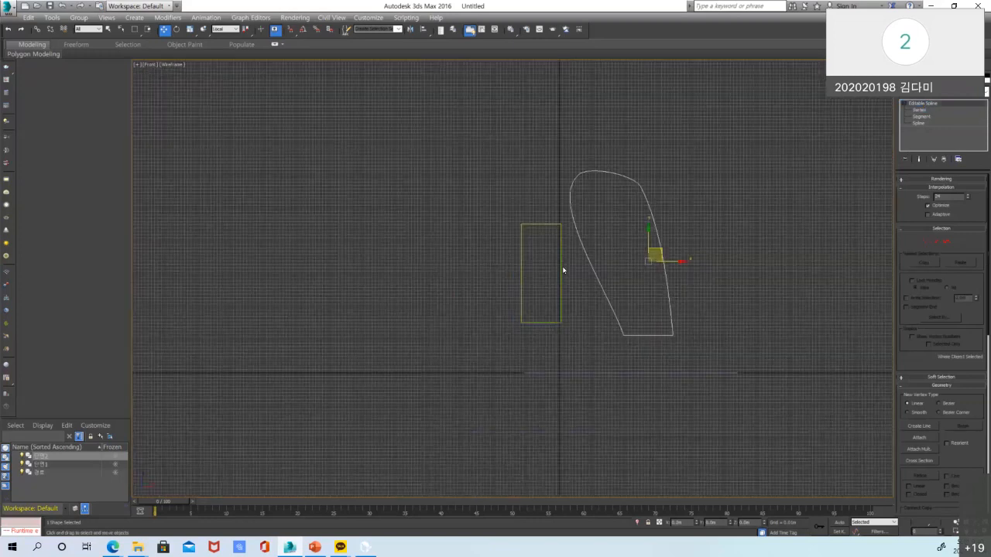
Enter vertex editing of 단면1, shift its two top vertices left and raise the upper-left one slightly
left_click(927, 241)
left_click_drag(484, 192, 578, 224)
scroll(547, 223, "up", 2)
left_click(496, 225)
left_click_drag(497, 202, 514, 220)
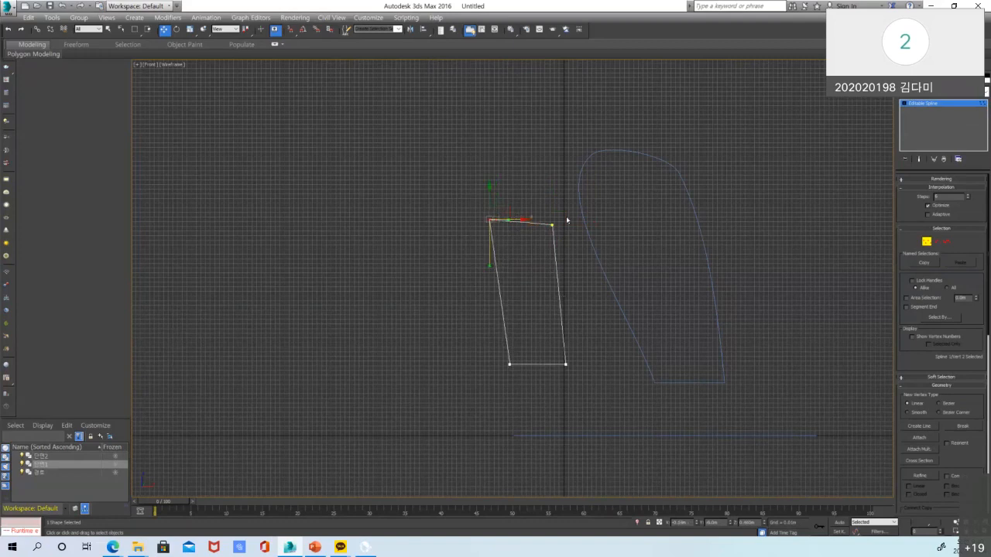
Convert both top vertices of 단면1 to Bezier and adjust their handles to round the top of the outline
left_click(552, 225, "ctrl")
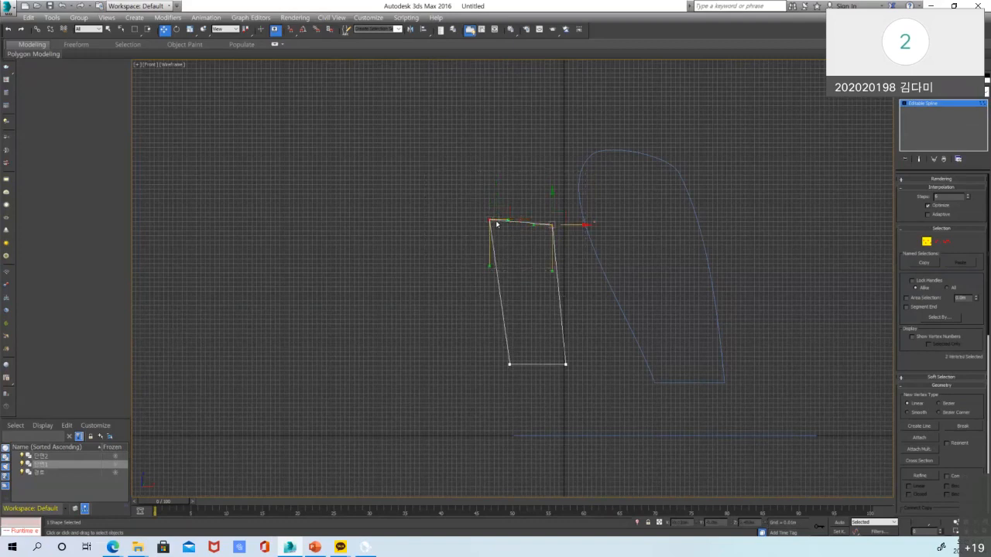
right_click(497, 224)
left_click(465, 148)
left_click(464, 188)
left_click_drag(460, 183, 507, 245)
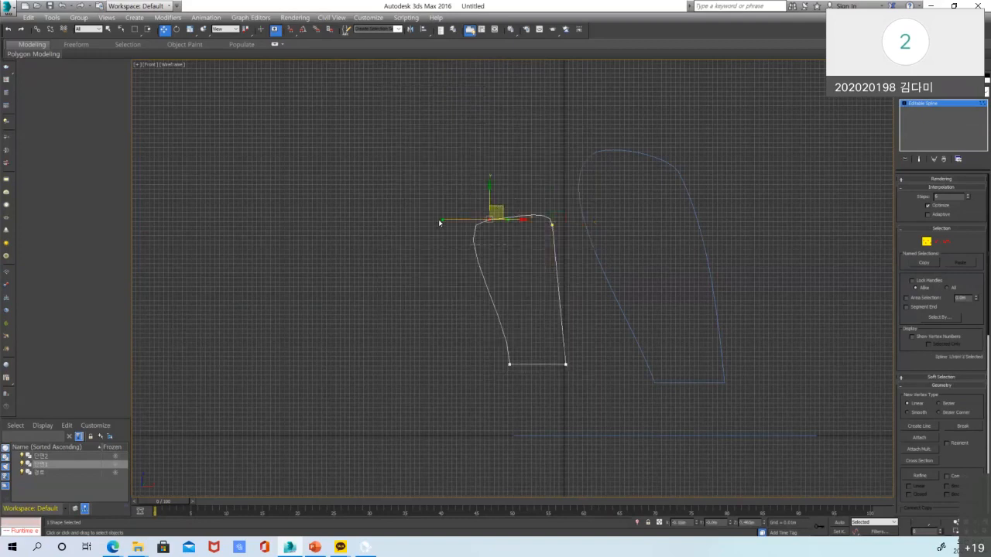
left_click_drag(439, 223, 456, 233)
left_click_drag(538, 214, 572, 271)
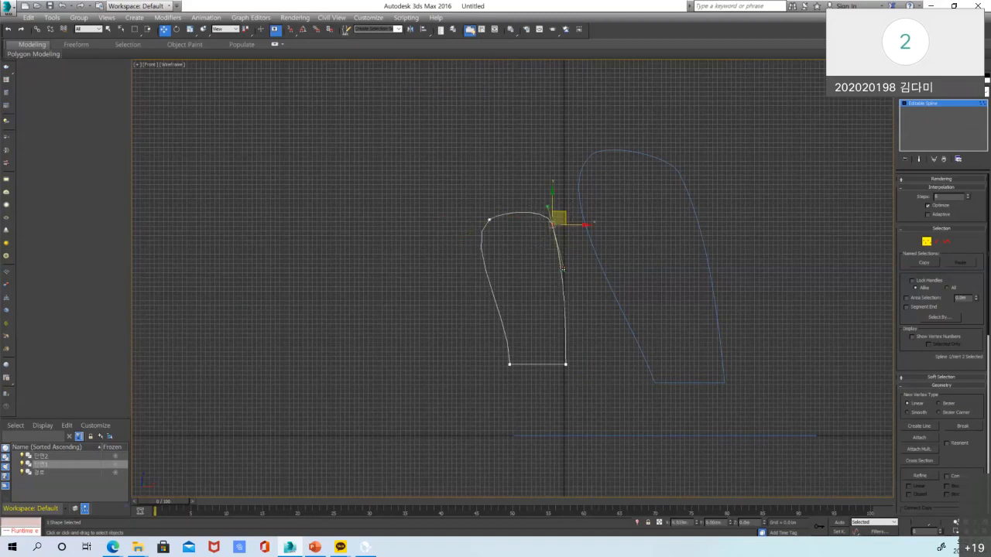
Tilt the upward handles of 단면1's two bottom vertices to the left and set its interpolation steps to 24
left_click_drag(604, 348, 557, 373)
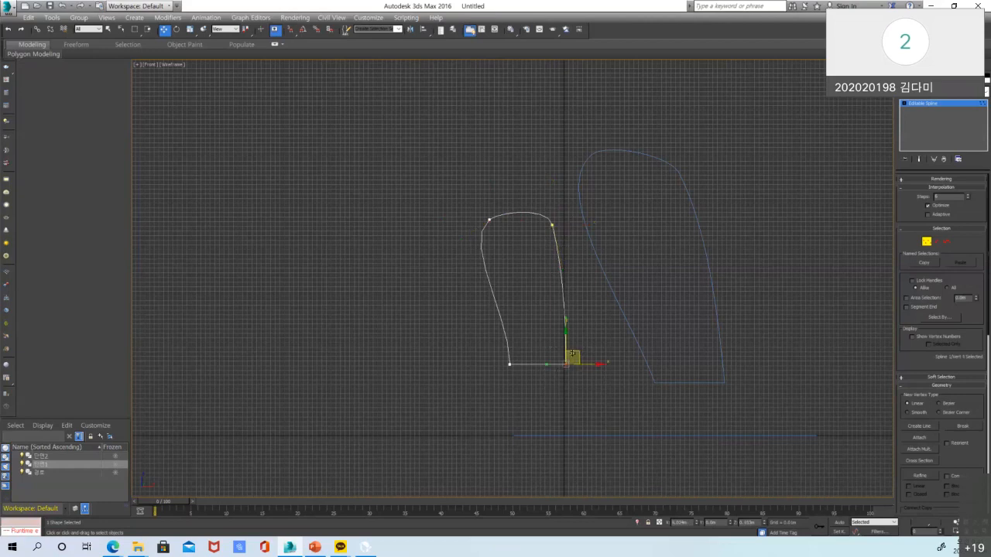
scroll(573, 353, "up", 3)
left_click_drag(552, 252, 542, 256)
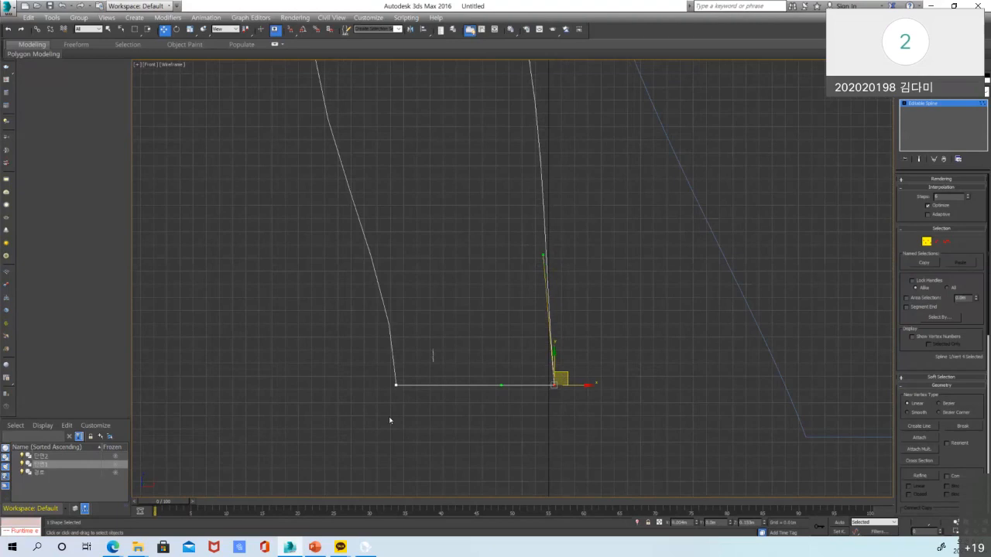
left_click(396, 385)
left_click_drag(394, 254, 374, 257)
scroll(514, 380, "down", 5)
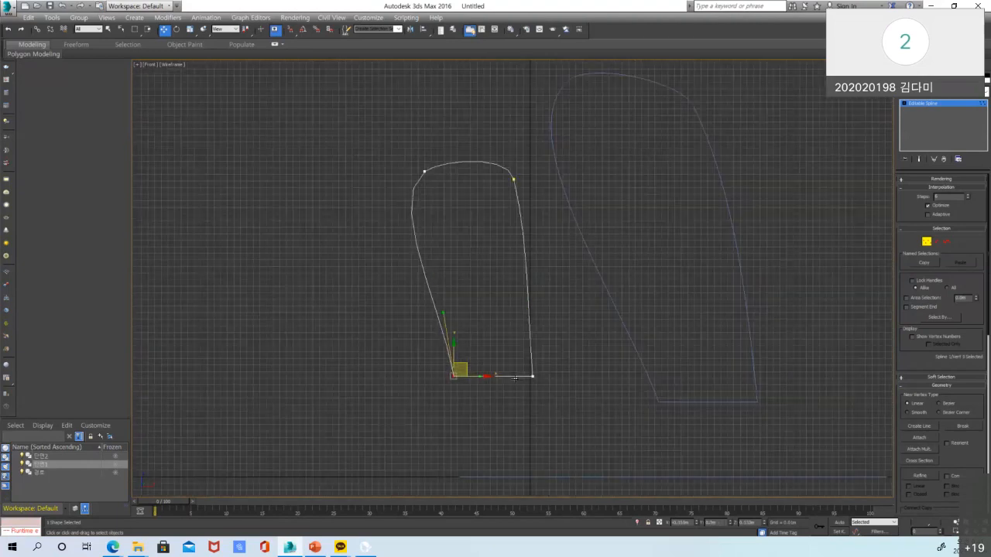
scroll(515, 380, "up", 2)
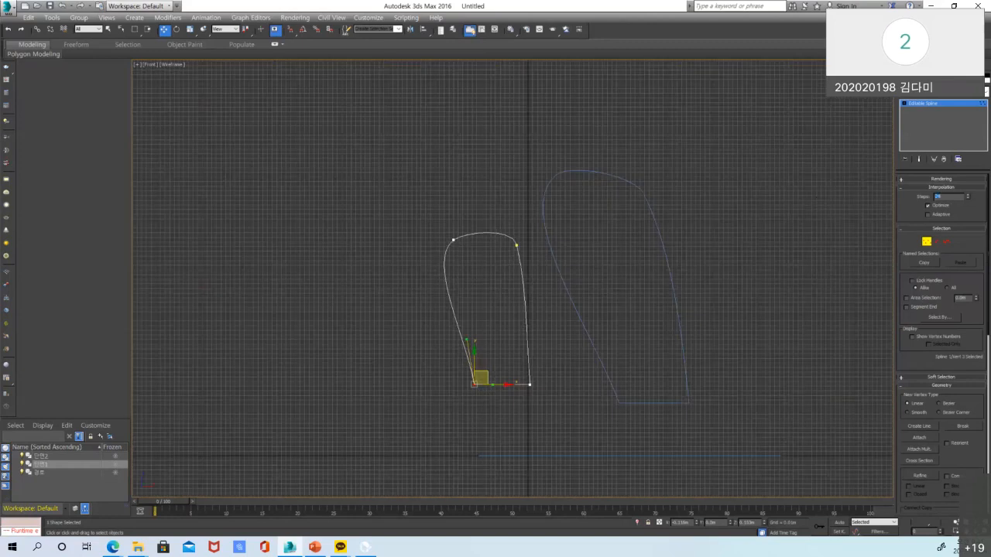
Tilt the lower handle of 단면1's upper-right vertex outward, raise the upper-left vertex slightly, and leave vertex editing
left_click(516, 245)
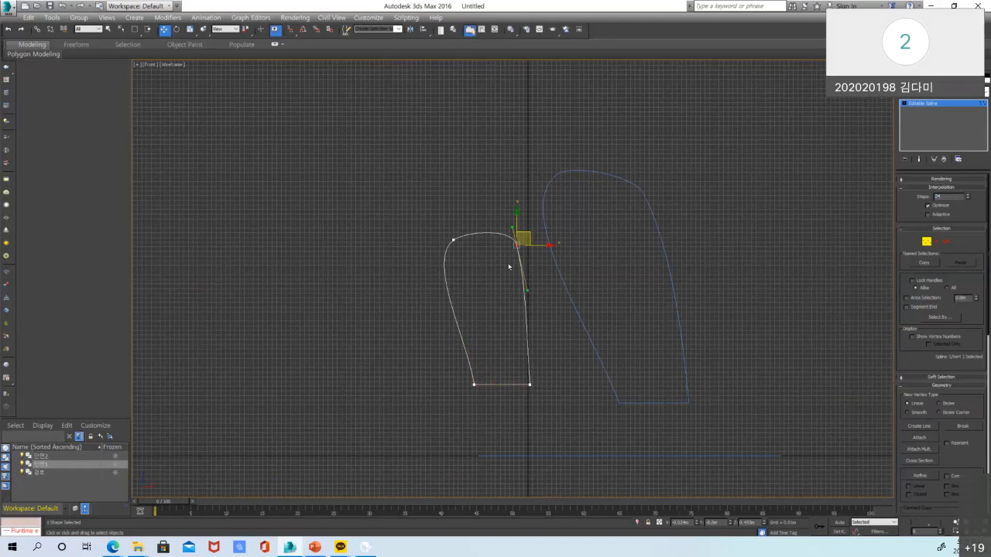
scroll(522, 276, "up", 2)
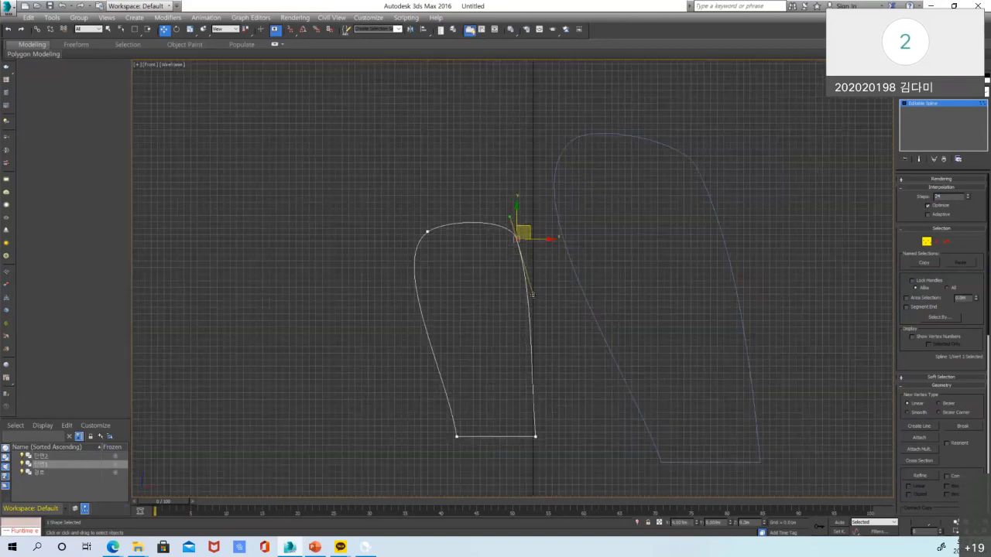
left_click_drag(475, 261, 426, 201)
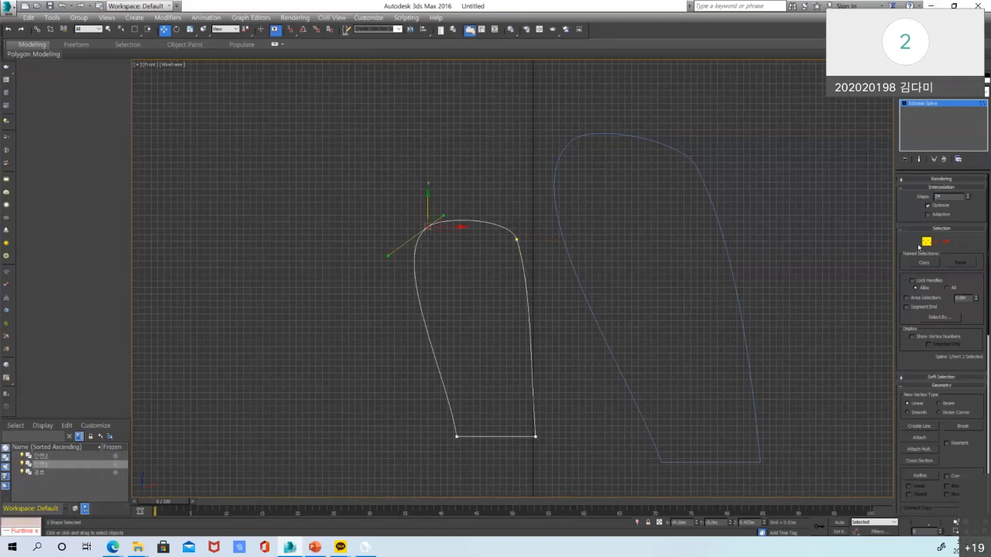
key("1")
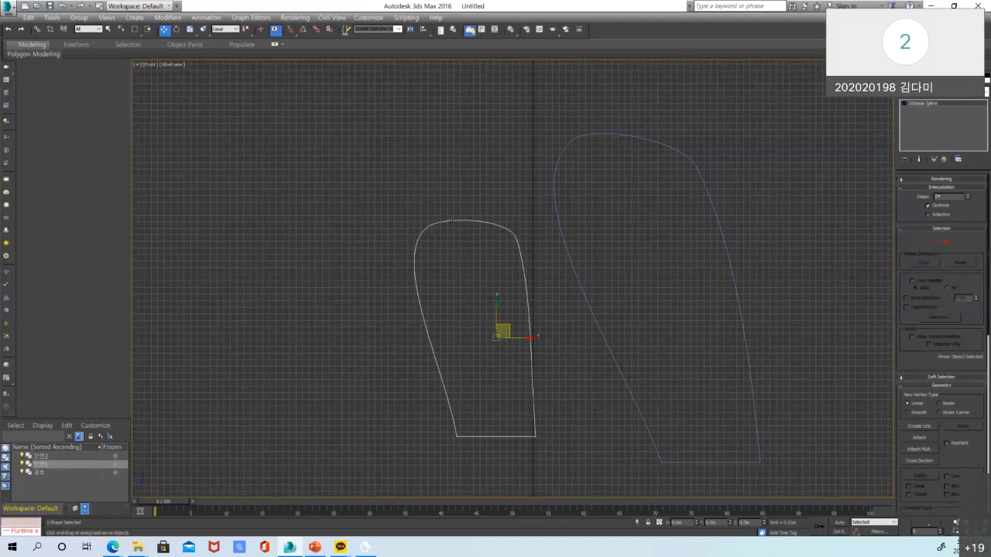
Restore the four-viewport layout and open the square path 경로 for vertex editing
scroll(449, 220, "down", 3)
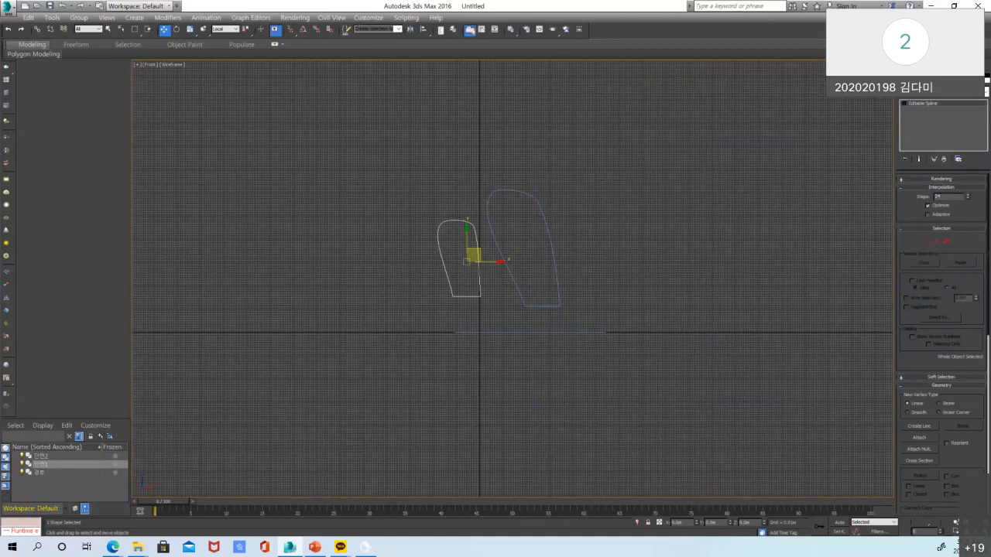
key("alt+w")
left_click(391, 240)
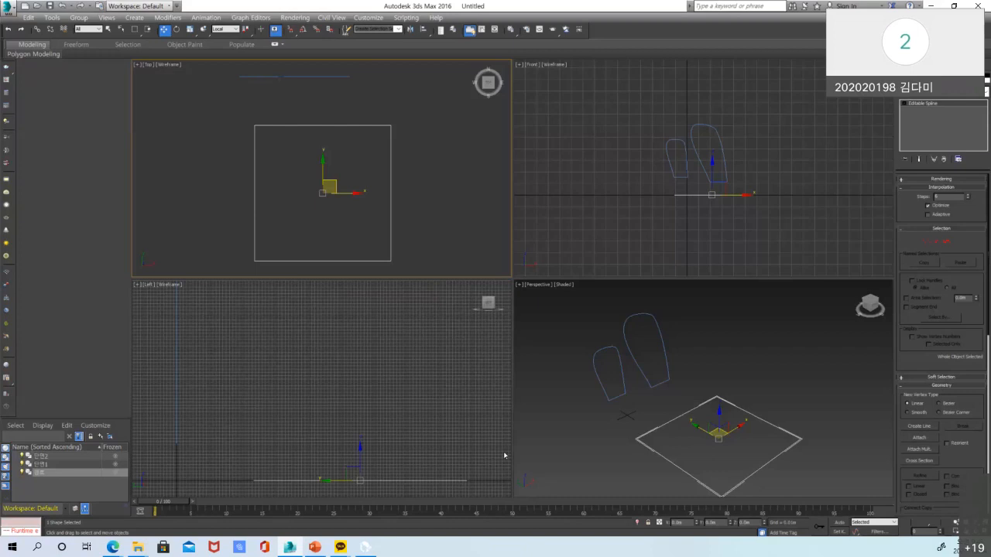
left_click(415, 205)
left_click(389, 196)
left_click(926, 242)
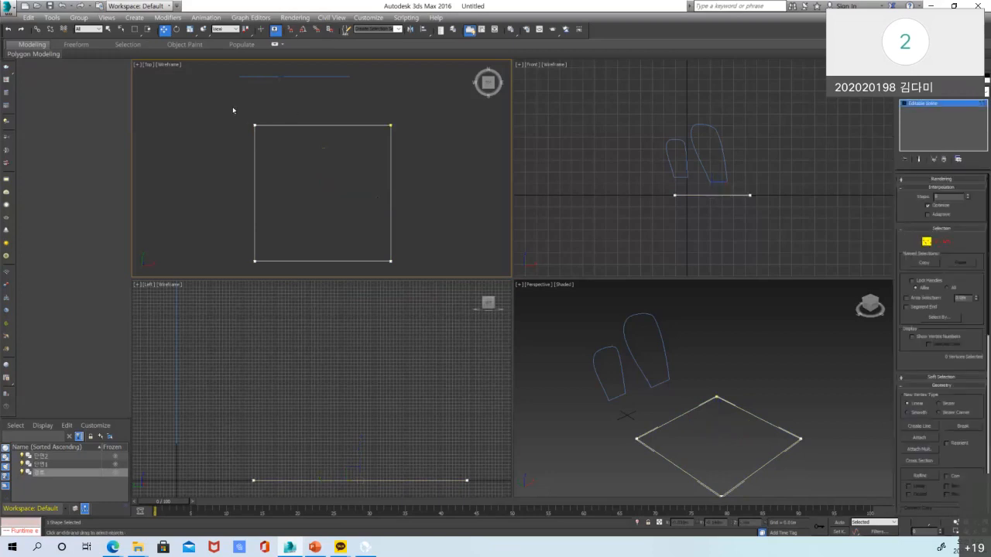
Fillet the two upper vertices of 경로 in the top view into a half-circle and set its interpolation steps to 24
left_click_drag(418, 158, 439, 162)
left_click_drag(976, 461, 986, 231)
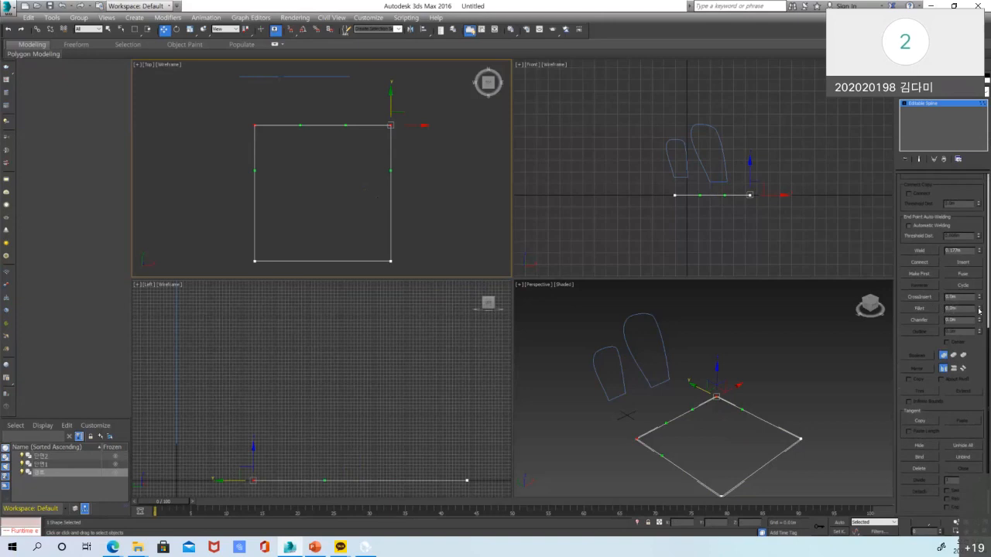
left_click_drag(980, 309, 965, 237)
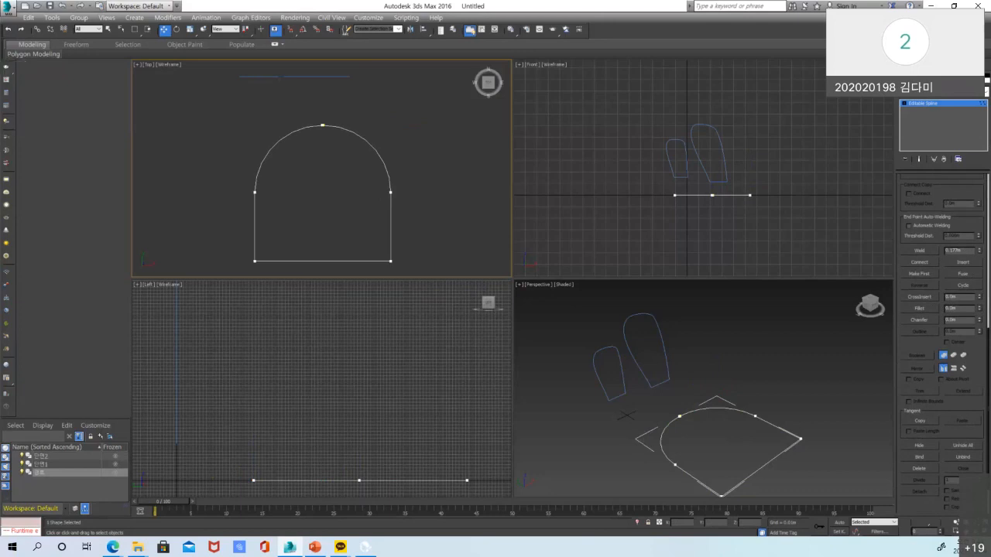
key("ctrl+z")
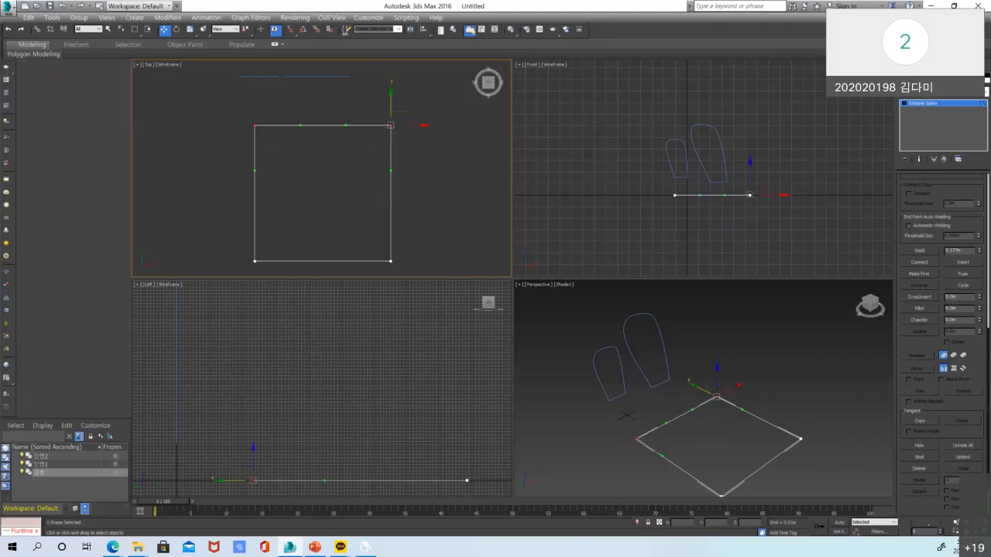
left_click(295, 175)
left_click_drag(441, 117, 442, 118)
left_click_drag(981, 308, 981, 287)
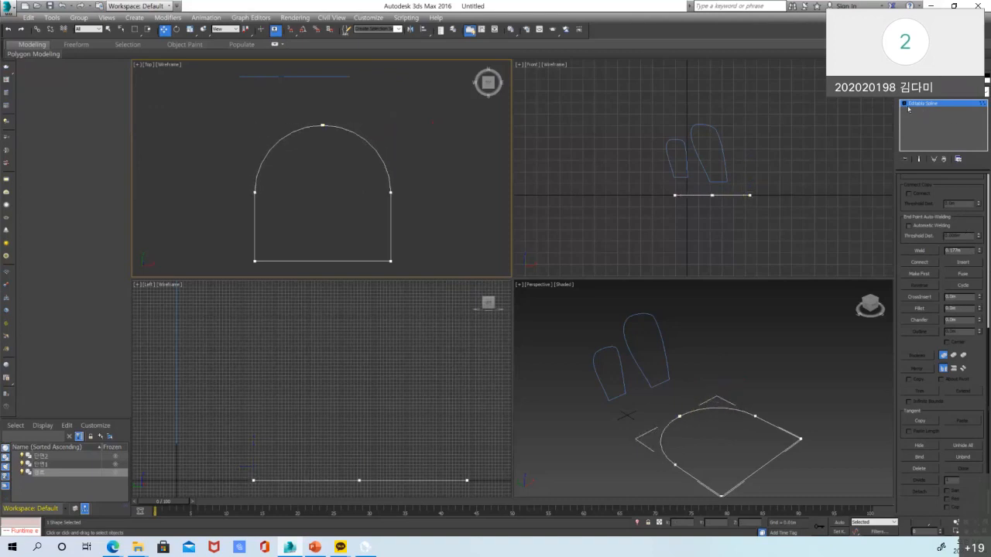
scroll(981, 203, "up", 8)
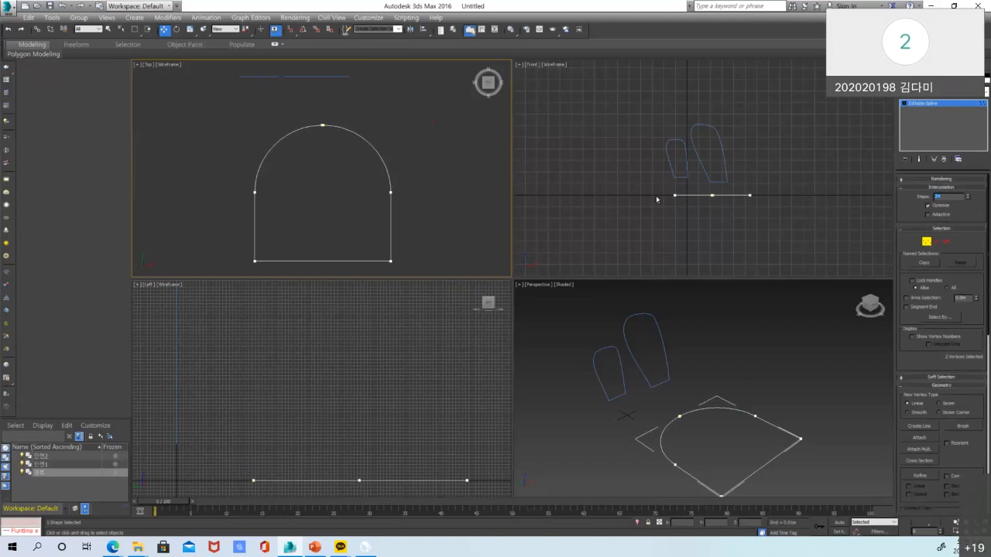
Weld the two nearly coincident vertices at the top of 경로's arc with a threshold of 0.1 m
scroll(324, 126, "up", 6)
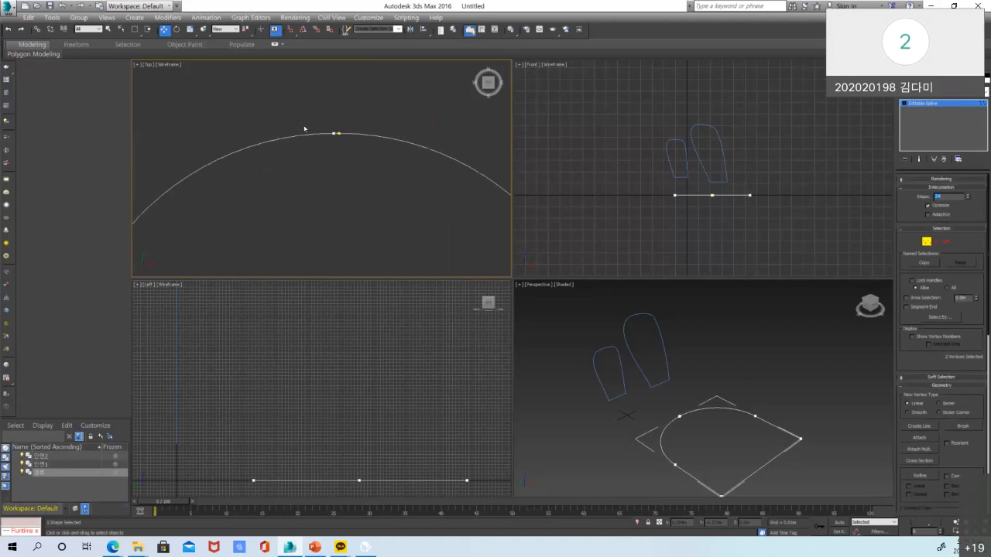
scroll(338, 145, "up", 3)
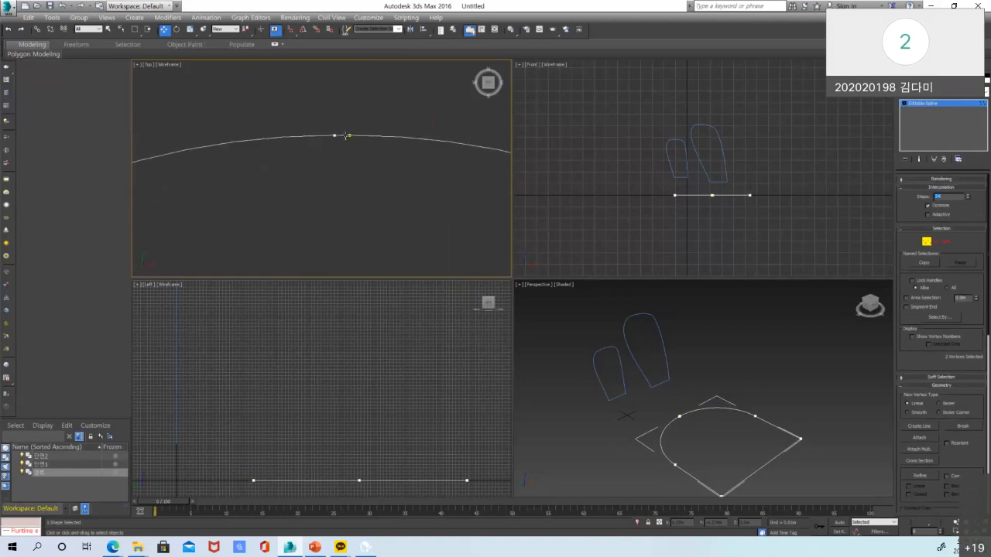
scroll(338, 144, "up", 3)
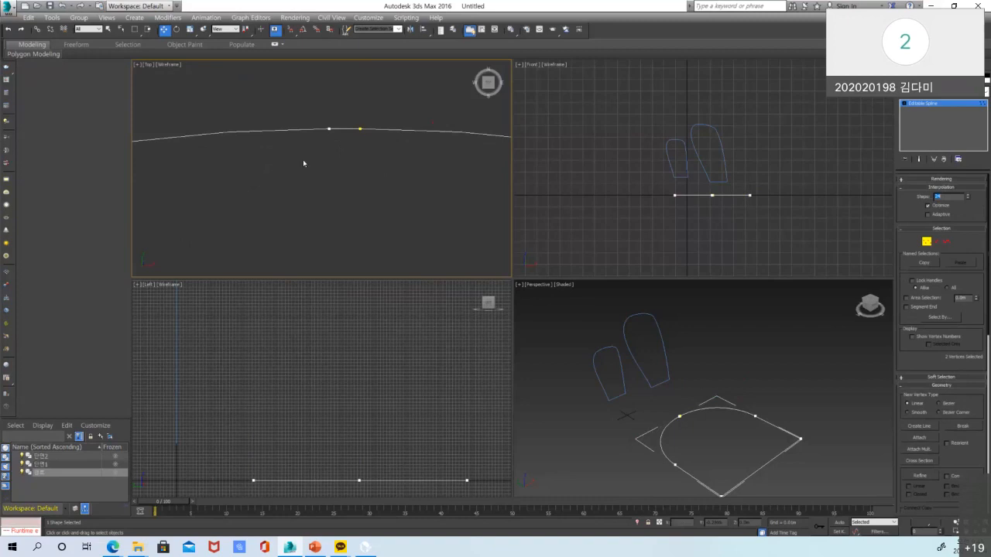
left_click_drag(261, 192, 391, 94)
left_click(326, 130)
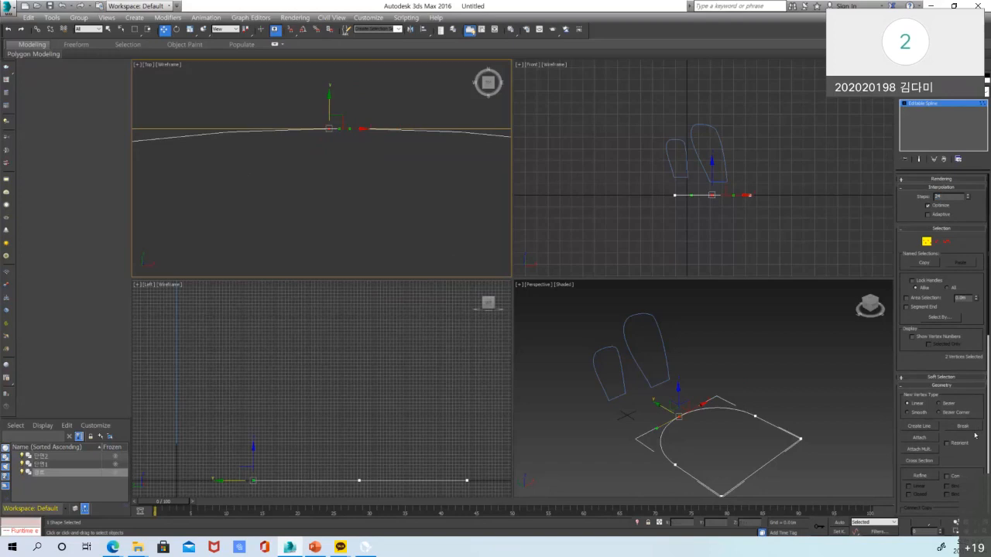
scroll(982, 447, "down", 6)
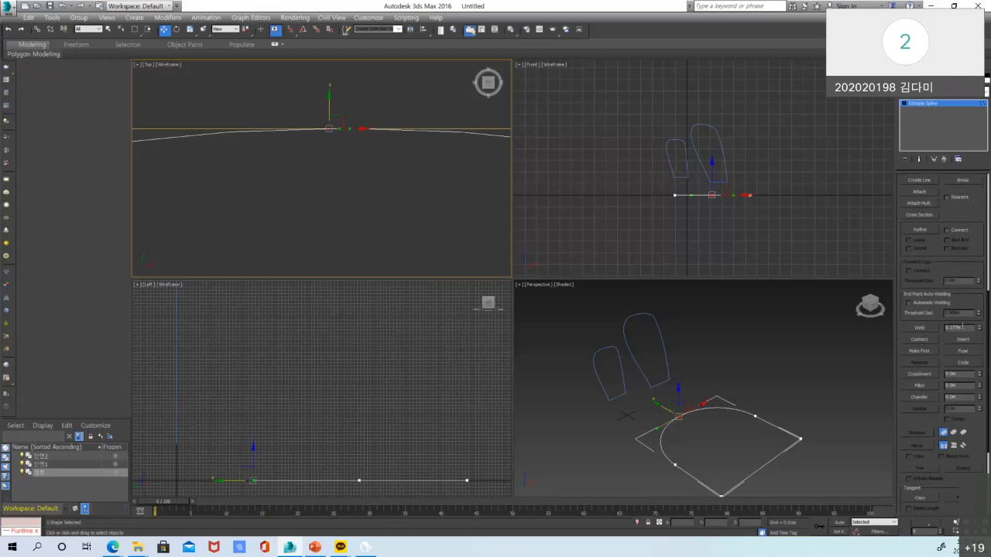
type("0.")
left_click(922, 329)
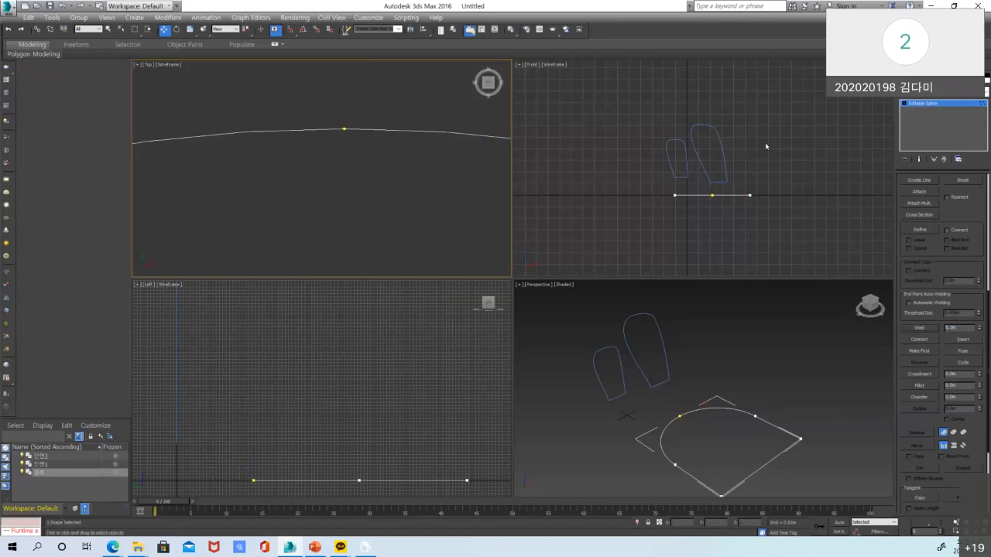
Leave vertex editing of 경로 and return to the whole-object level
scroll(348, 130, "down", 10)
scroll(347, 130, "up", 4)
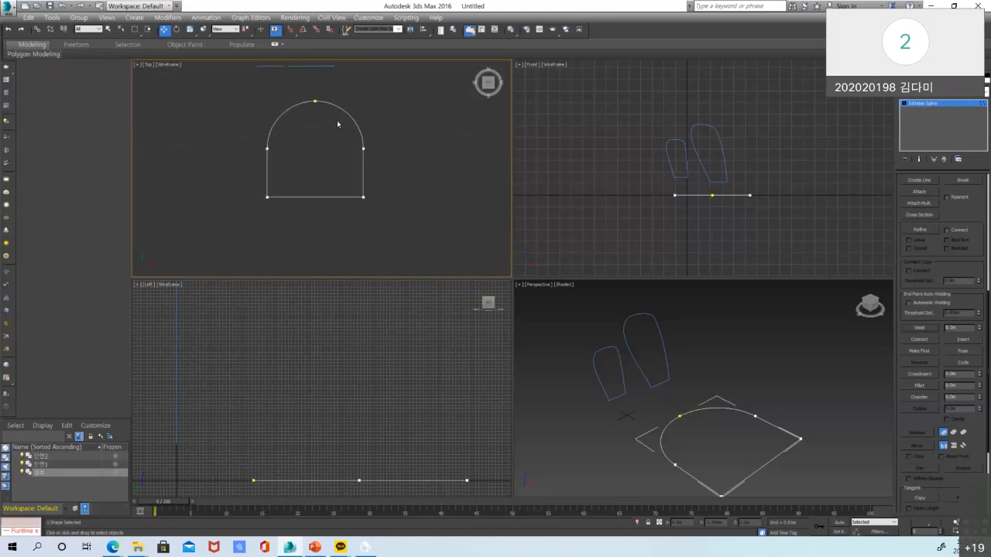
left_click(904, 103)
left_click(921, 110)
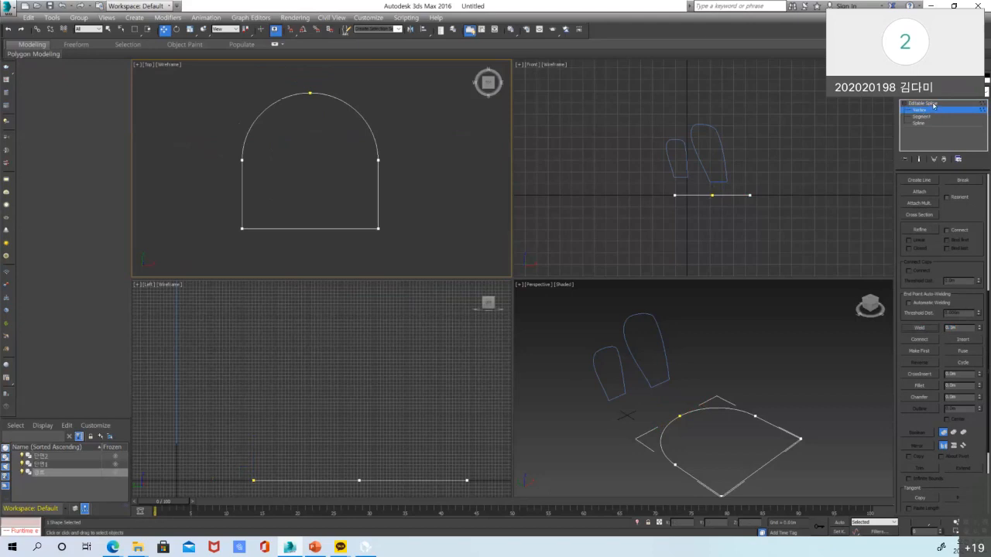
left_click(934, 104)
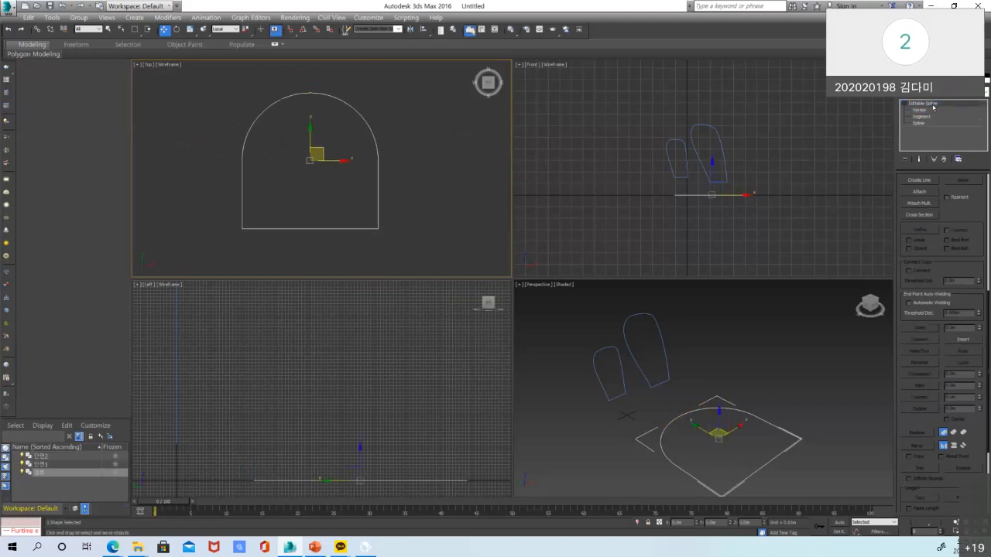
Duplicate 경로 straight downward as one independent copy and give the duplicate its own name
middle_click_drag(795, 326, 797, 312)
middle_click_drag(468, 205, 462, 205)
middle_click(738, 308)
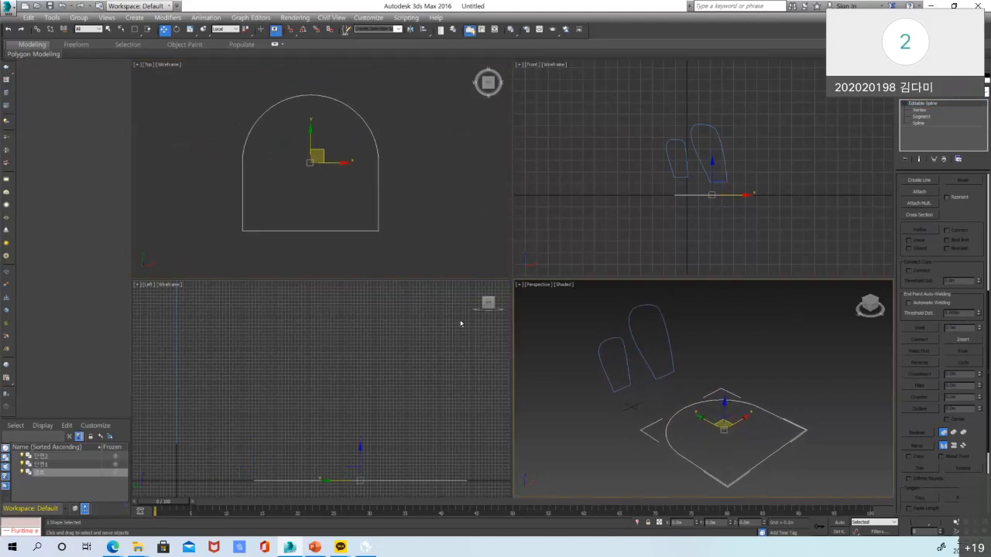
scroll(722, 329, "up", 3)
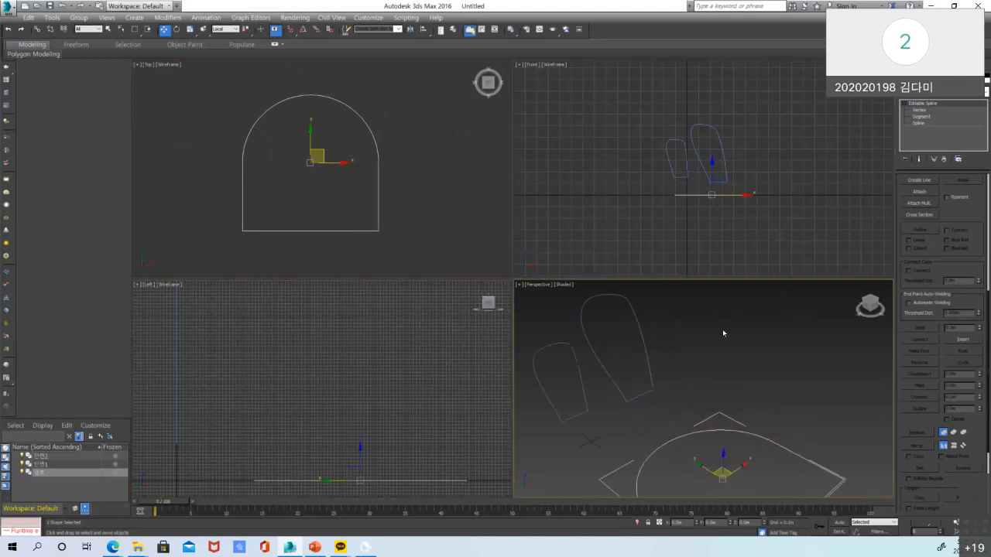
scroll(727, 332, "down", 4)
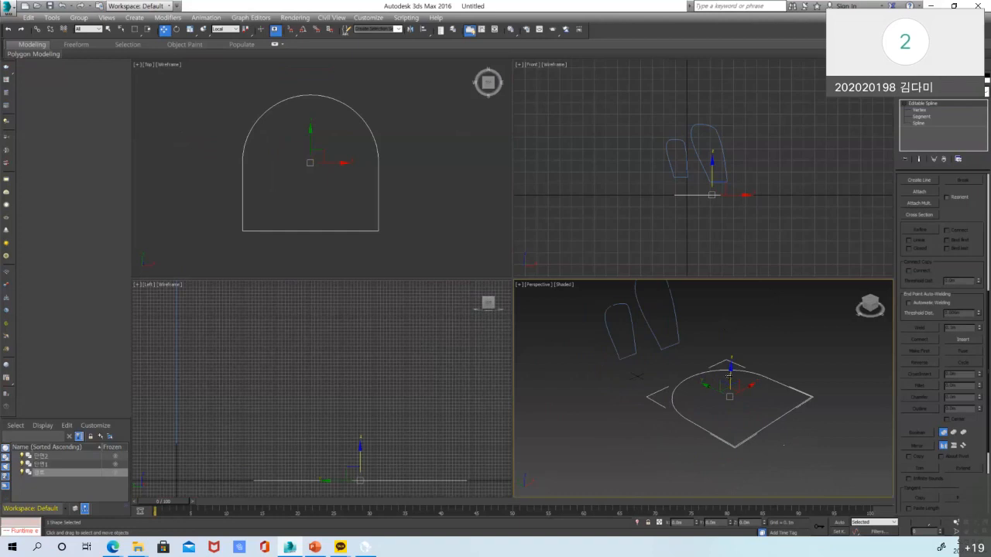
left_click_drag(729, 376, 729, 439, "shift")
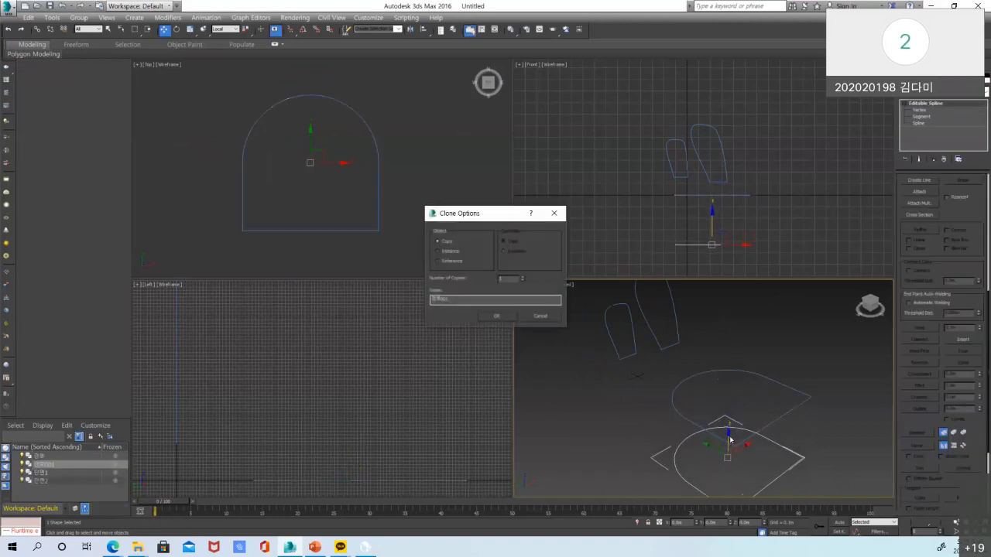
left_click(451, 252)
left_click(447, 241)
left_click_drag(463, 300, 332, 281)
type("단면")
left_click(498, 316)
Finish the duplication and hide the lowered copy of 경로
left_click(815, 457)
left_click(788, 469)
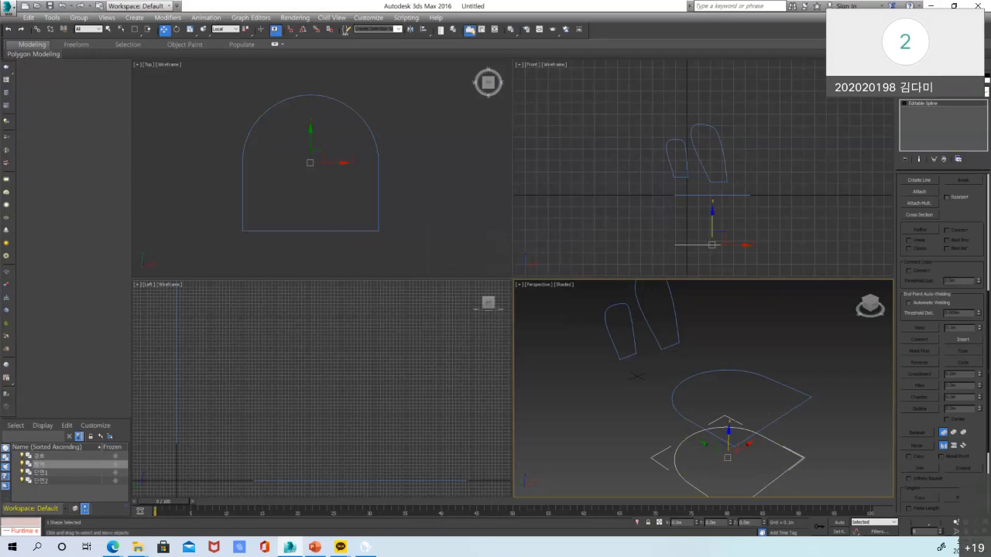
left_click(959, 69)
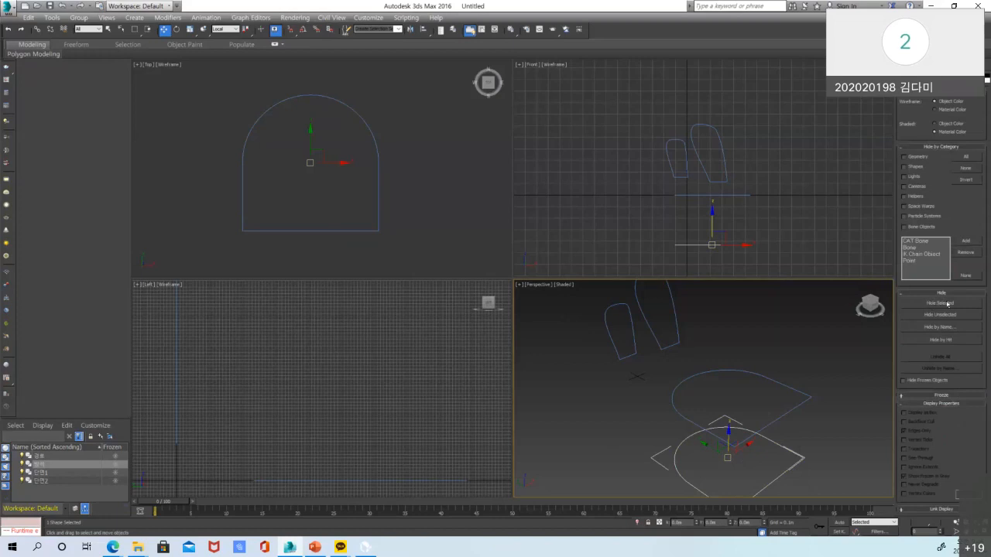
left_click(946, 303)
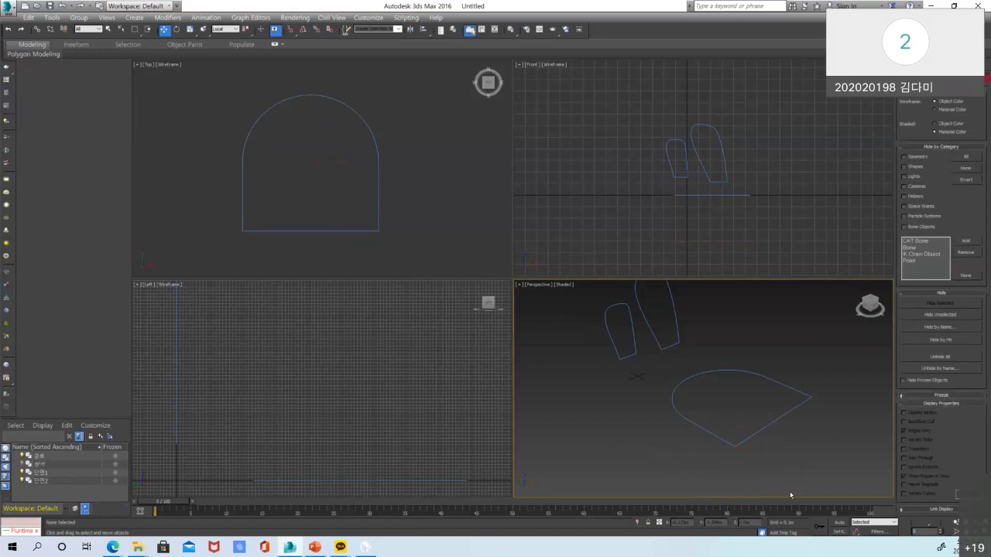
middle_click_drag(762, 350, 755, 377)
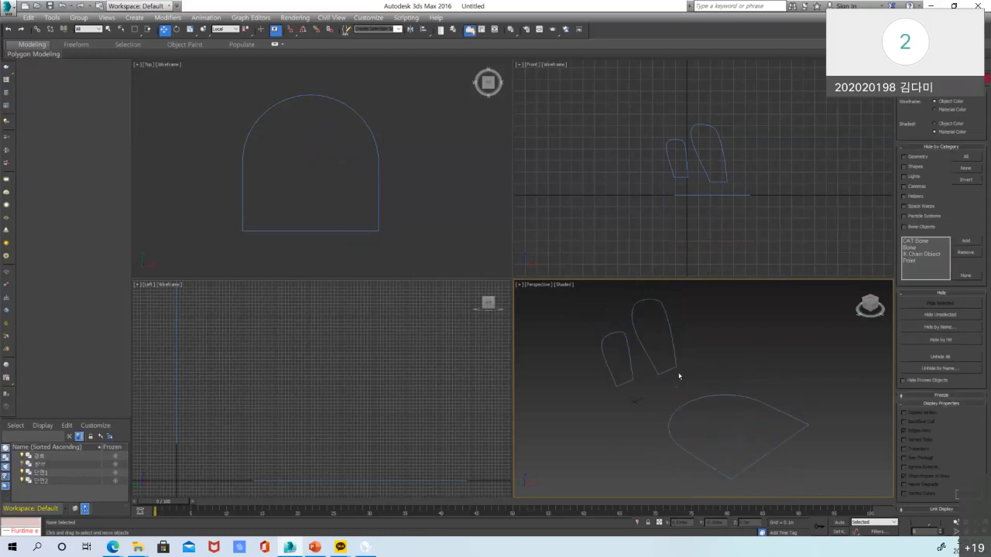
Delete the straight front segment of 경로 to leave an open U-shaped path
left_click(735, 396)
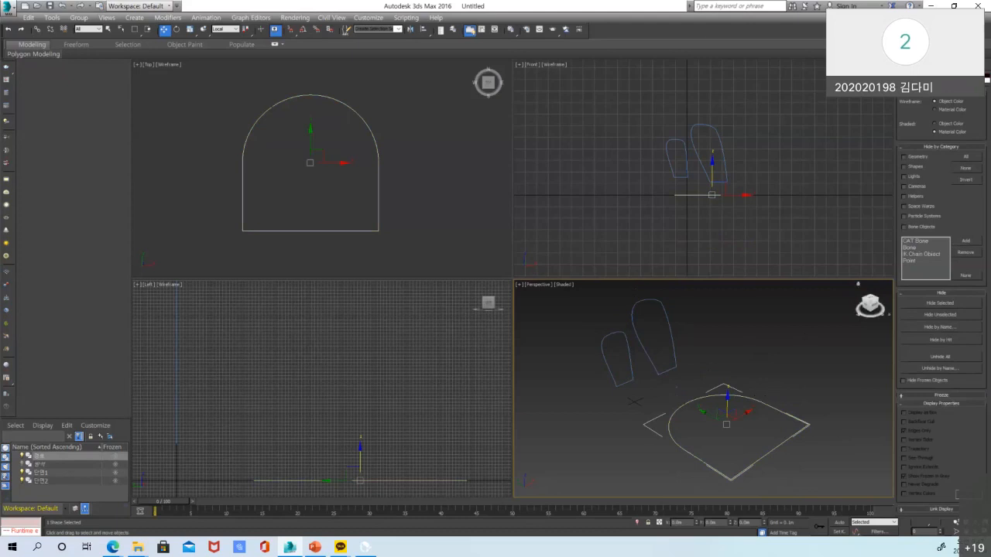
left_click(919, 65)
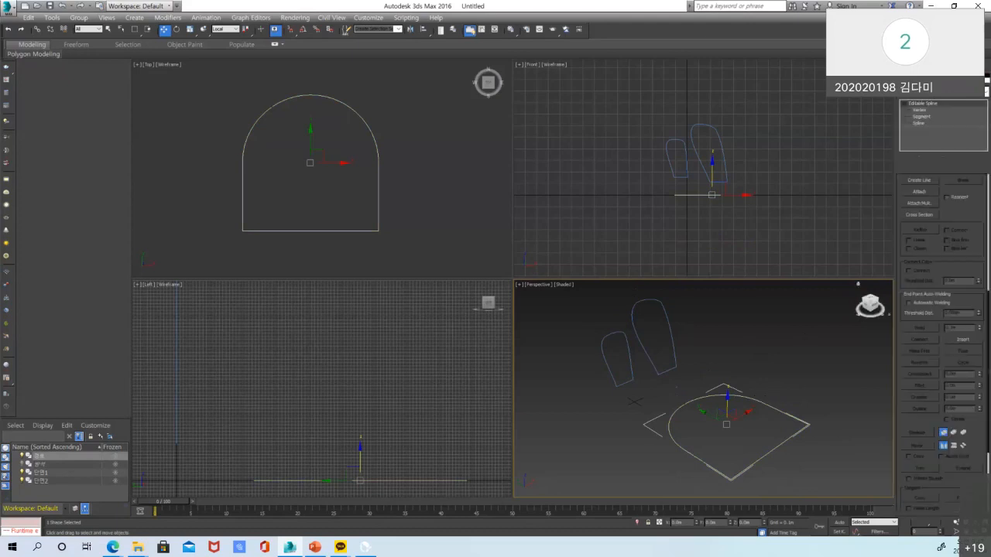
left_click(921, 117)
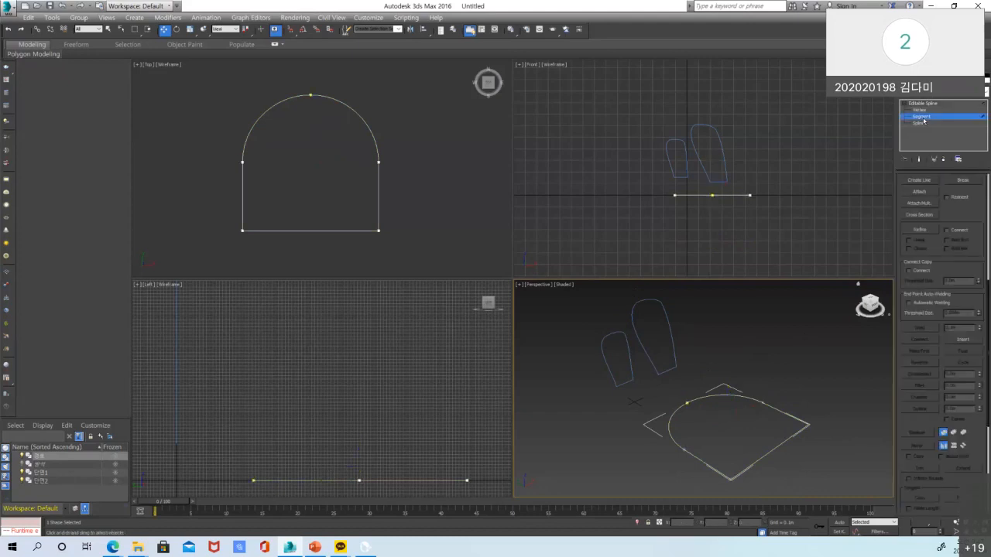
left_click(789, 438)
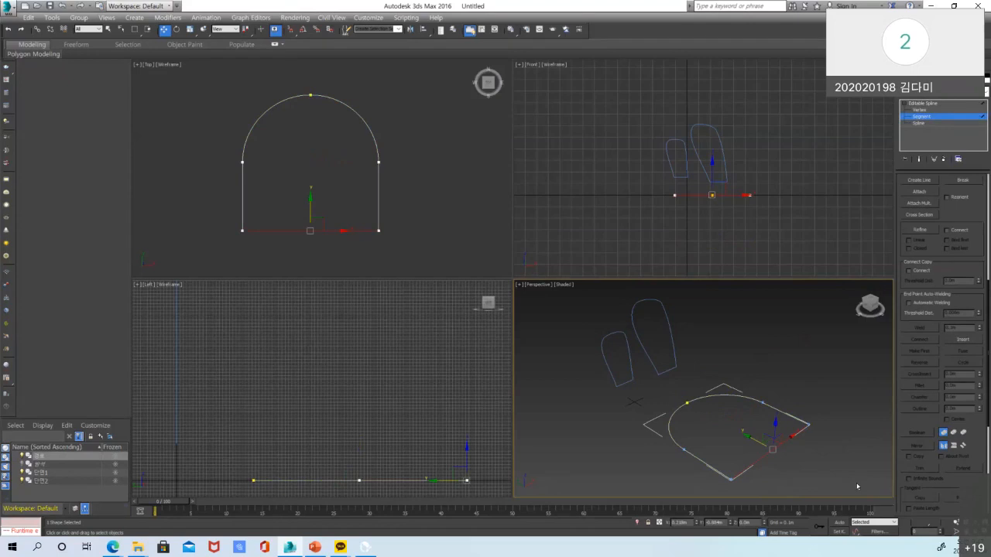
left_click(857, 486)
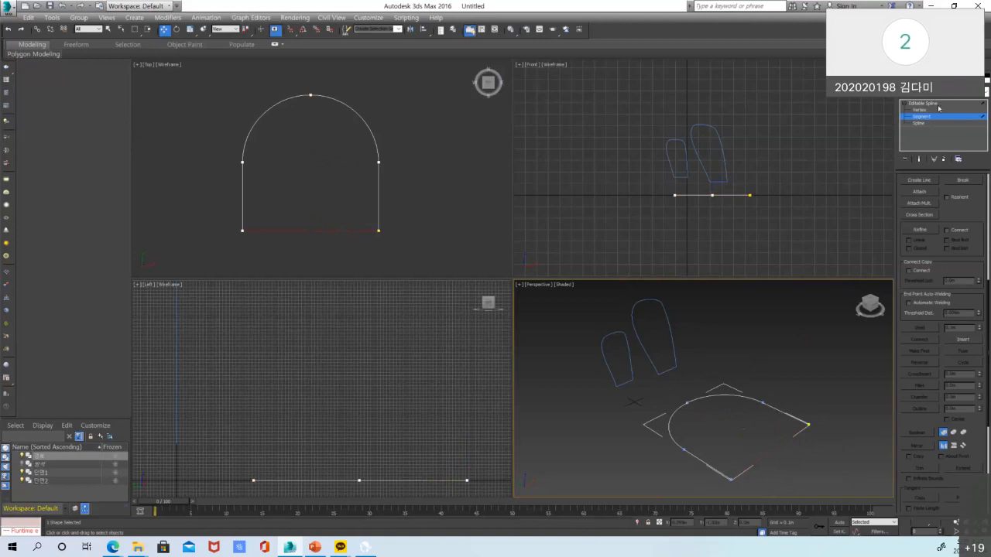
left_click(941, 103)
left_click(814, 446)
Create a Loft compound object along the open 경로, using the smaller section spline as its first shape
key("alt+w")
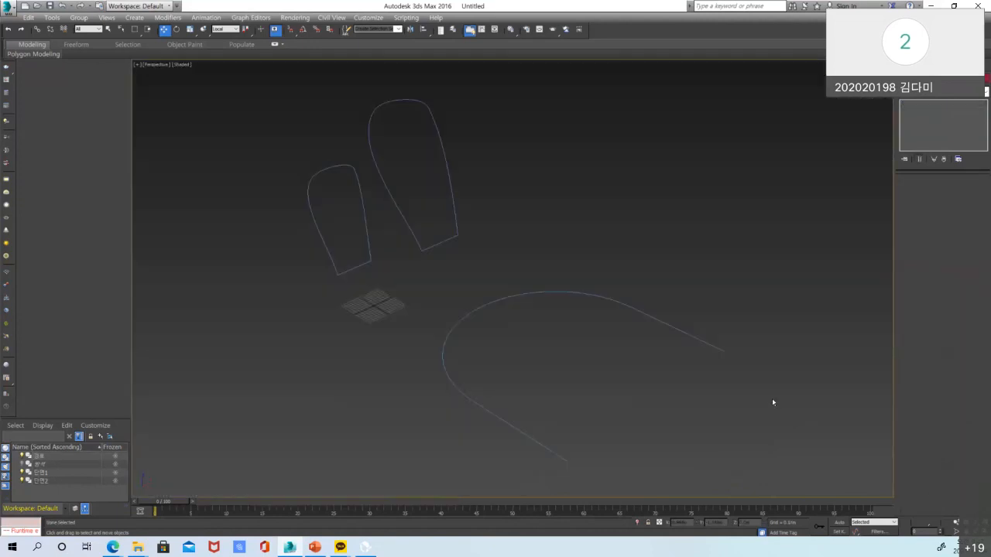
left_click(721, 355)
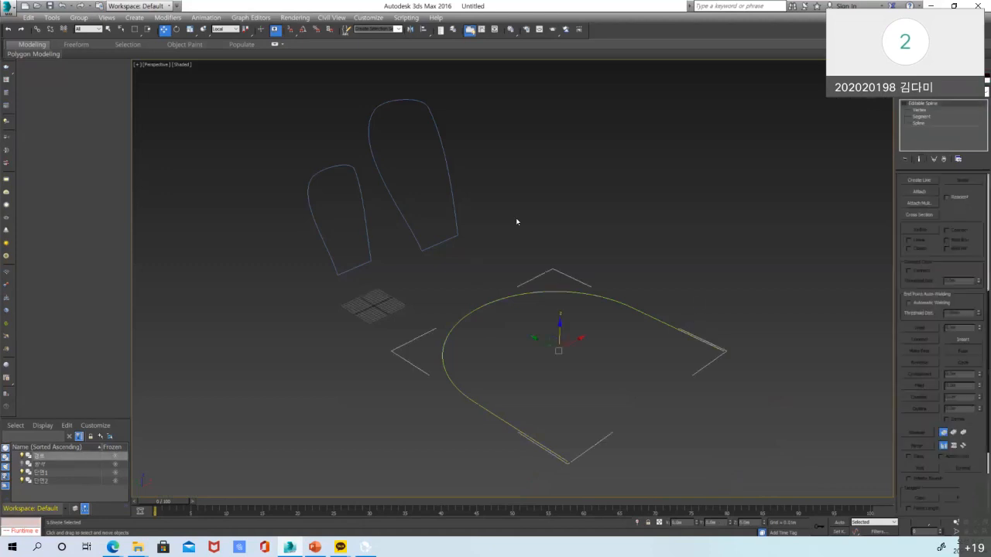
left_click(690, 274)
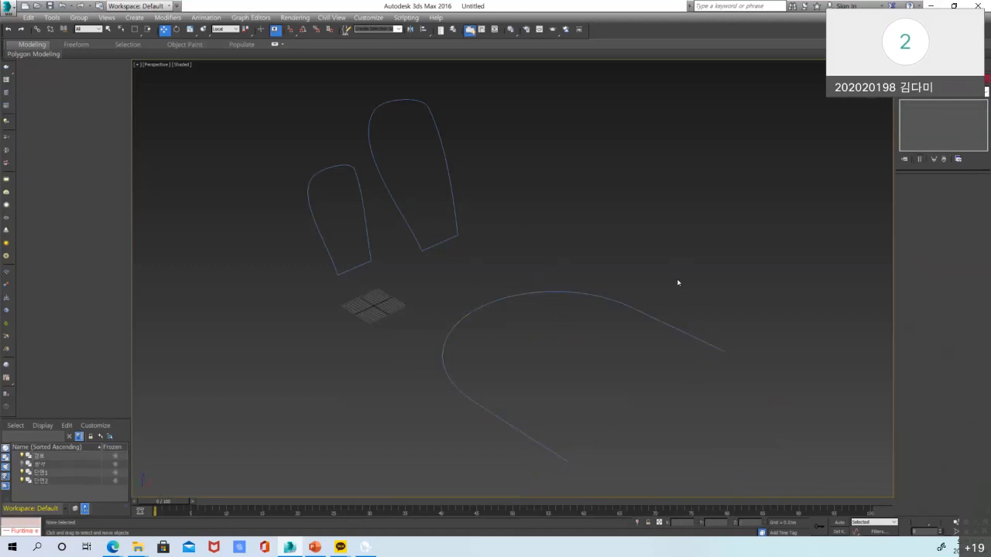
left_click(641, 312)
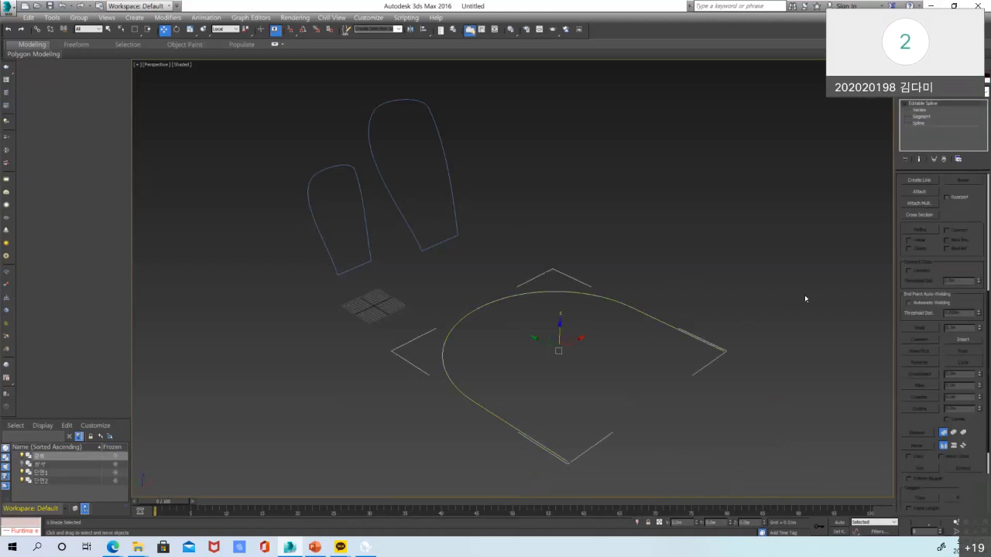
left_click(904, 67)
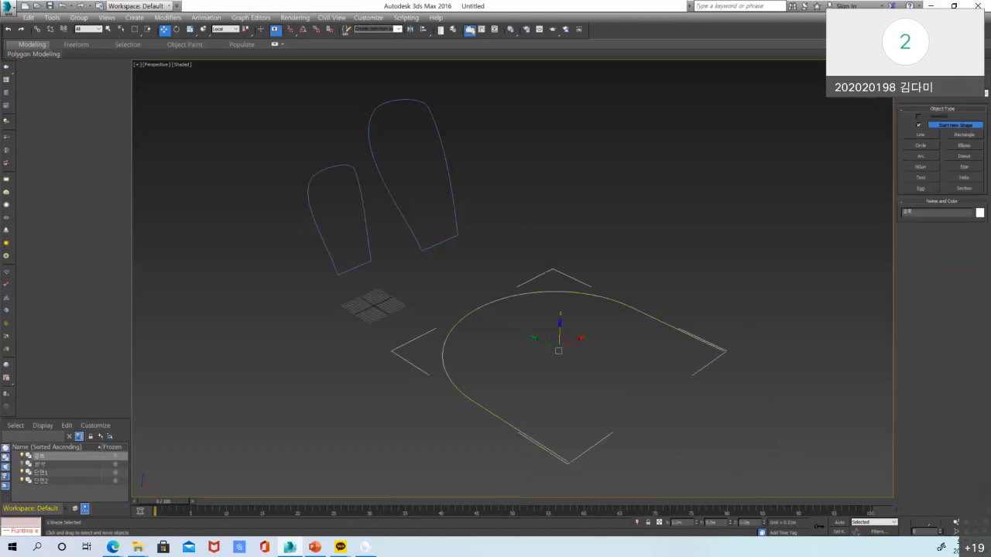
left_click(905, 81)
left_click(909, 96)
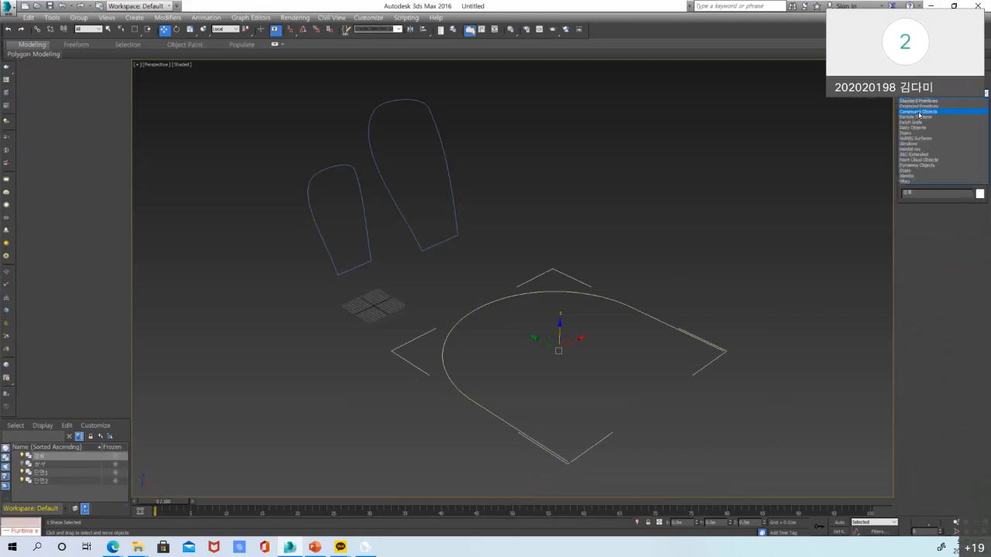
left_click(919, 113)
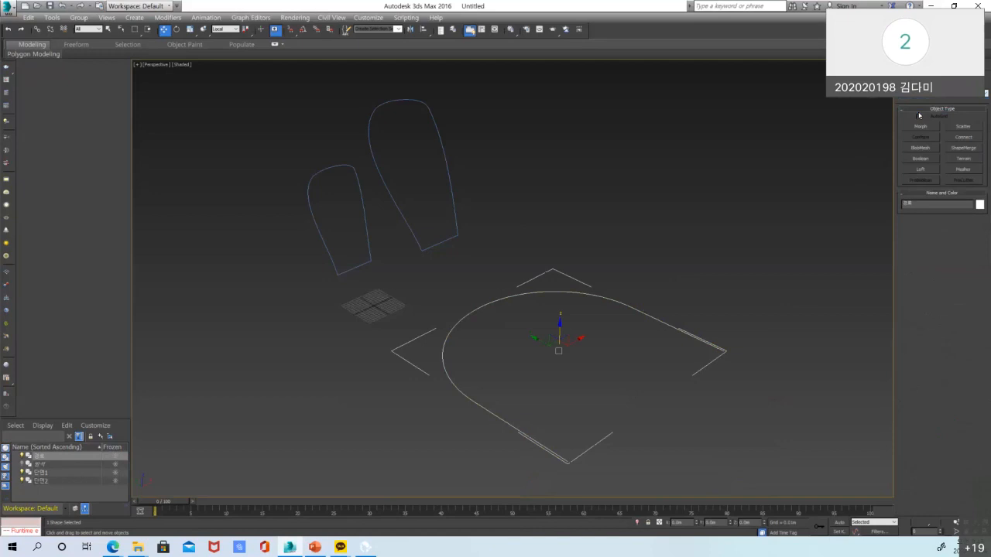
left_click(928, 170)
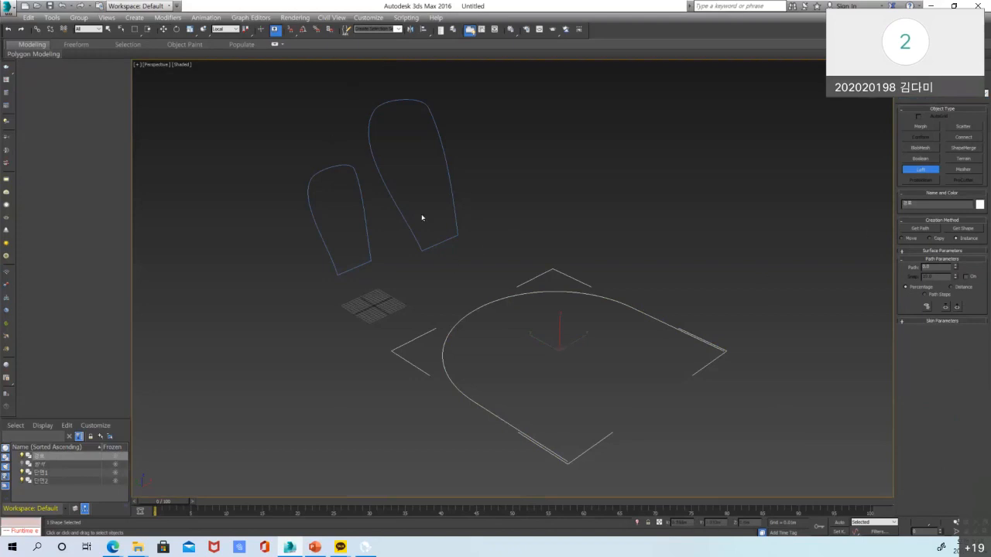
left_click(963, 229)
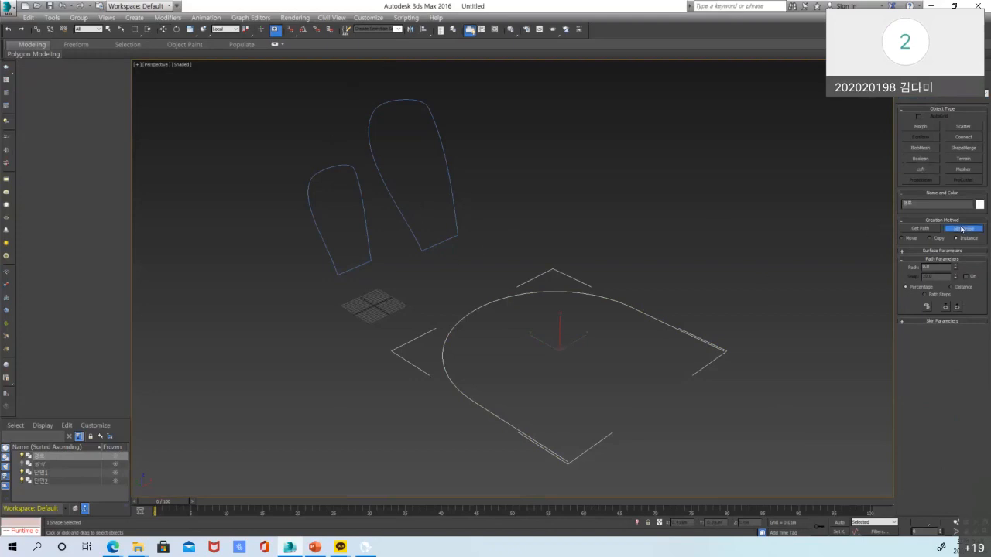
left_click(366, 261)
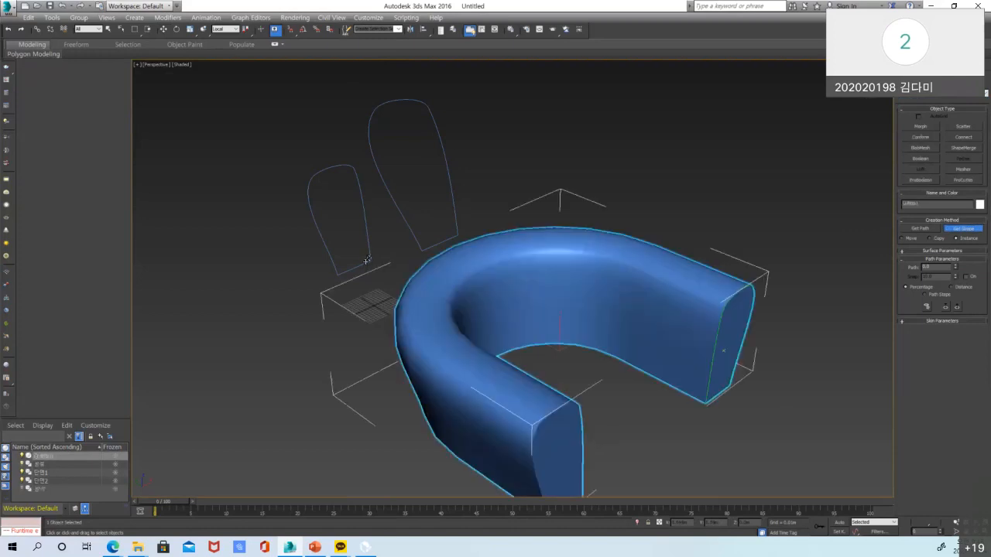
Add the larger section to the loft at path 50 percent and the smaller section at path 100 percent
left_click_drag(932, 268, 836, 265)
left_click(963, 229)
left_click(439, 131)
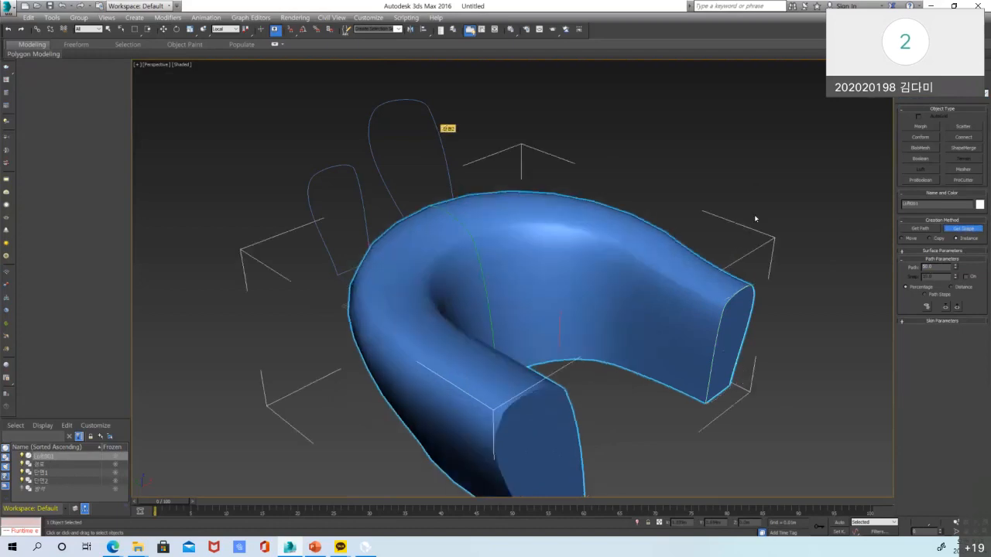
type("0")
left_click(964, 229)
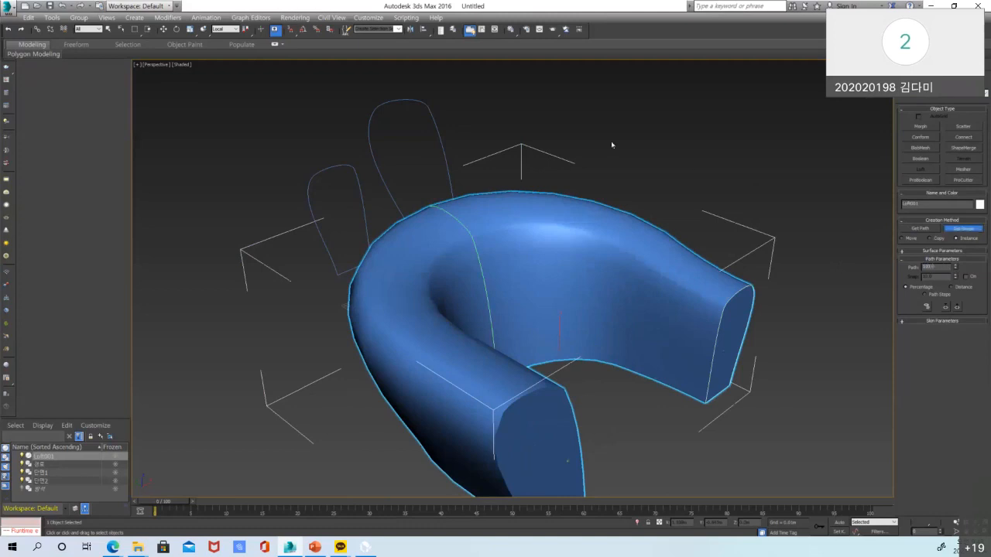
left_click(342, 161)
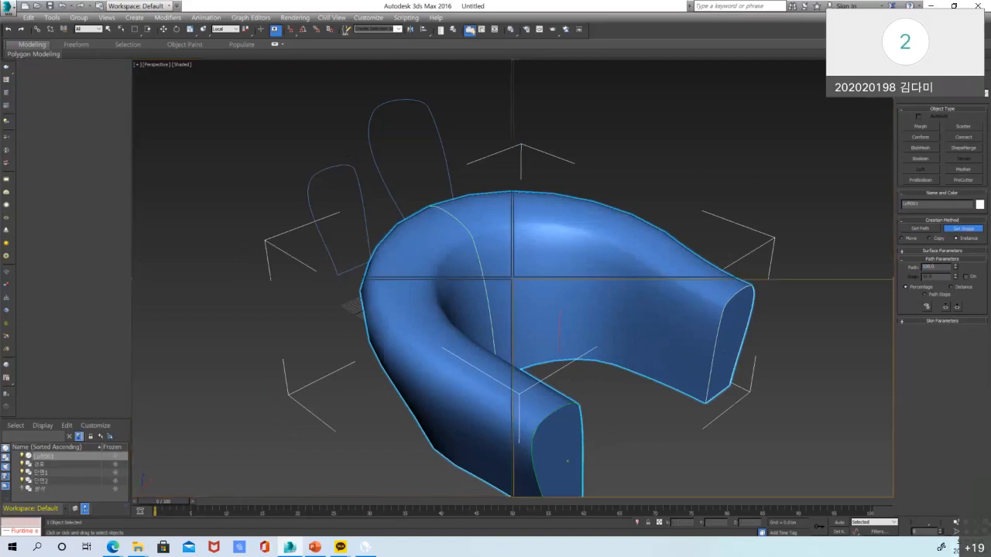
key("alt+w")
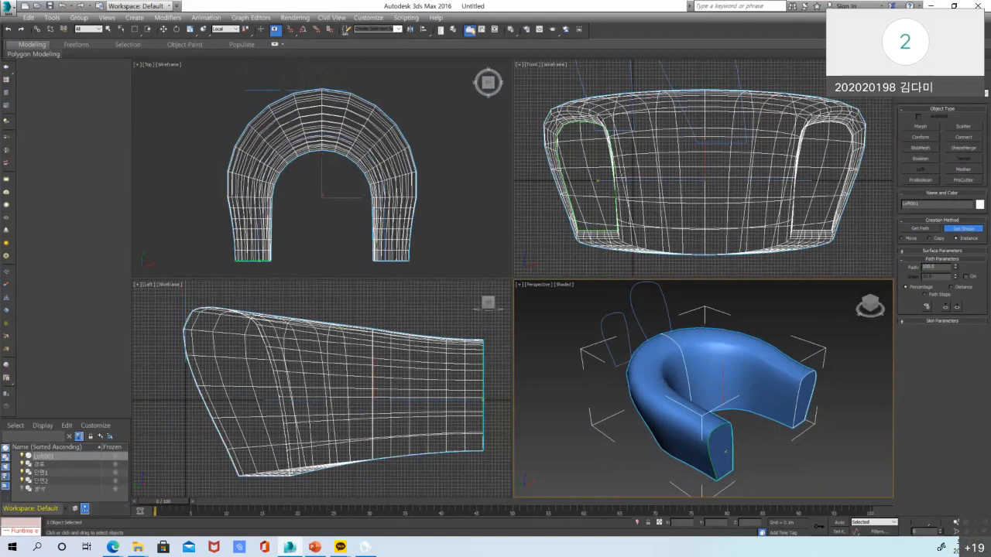
Raise the loft's middle section shape in the front view until its base is level with the end sections
key("w")
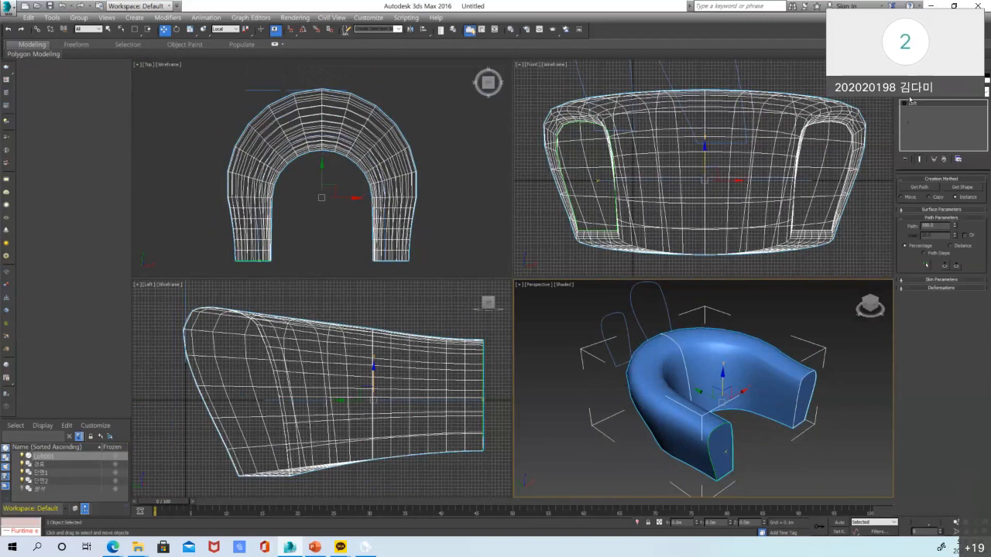
left_click(904, 104)
left_click(921, 110)
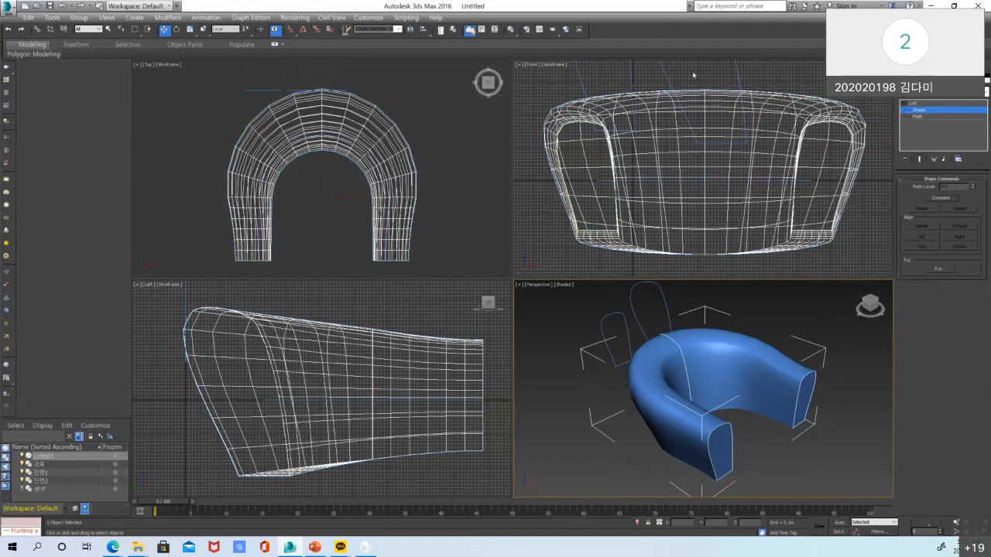
left_click_drag(687, 67, 728, 165)
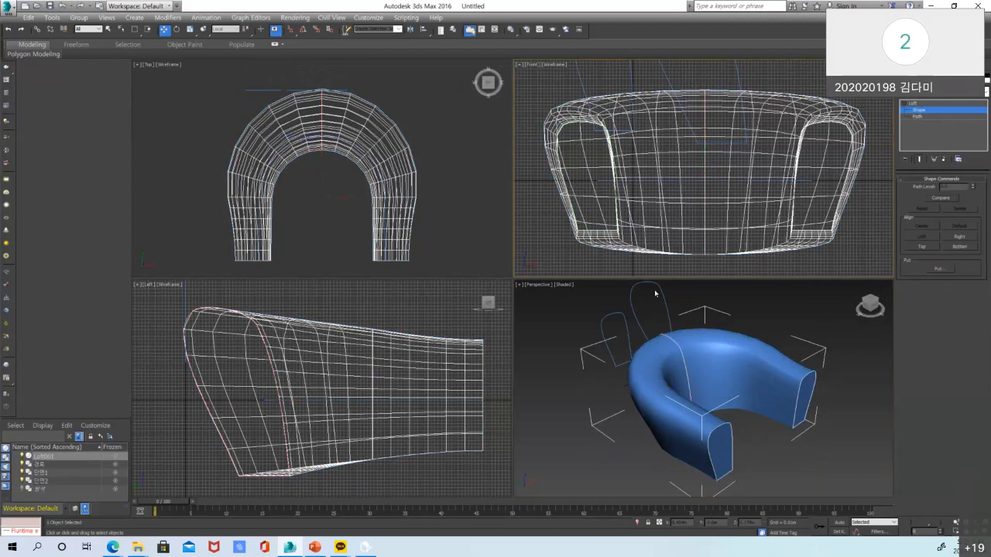
left_click_drag(617, 296, 716, 418)
middle_click_drag(730, 213, 733, 214)
left_click_drag(707, 159, 704, 137)
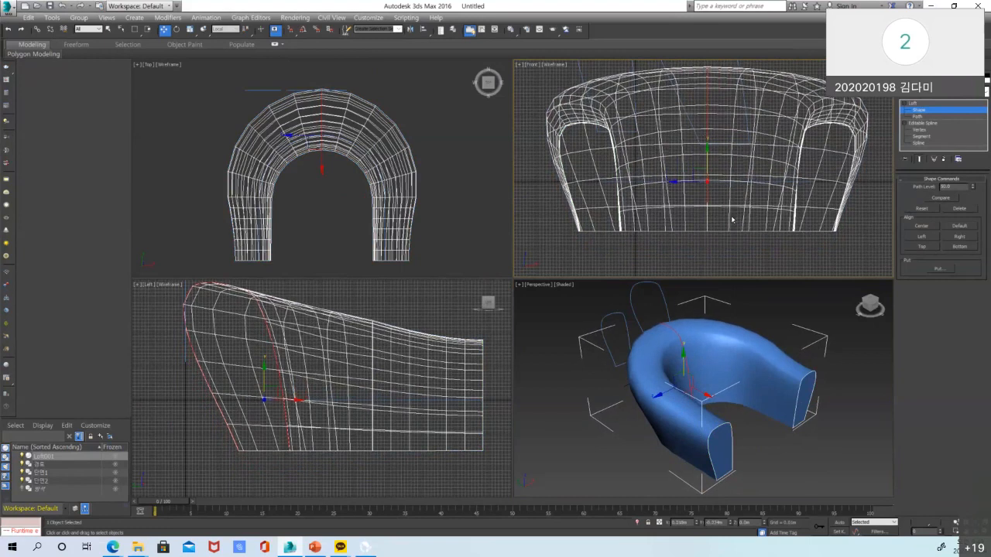
Move the loft's middle section backward in the top view until its inner edge meets the path
scroll(339, 114, "up", 4)
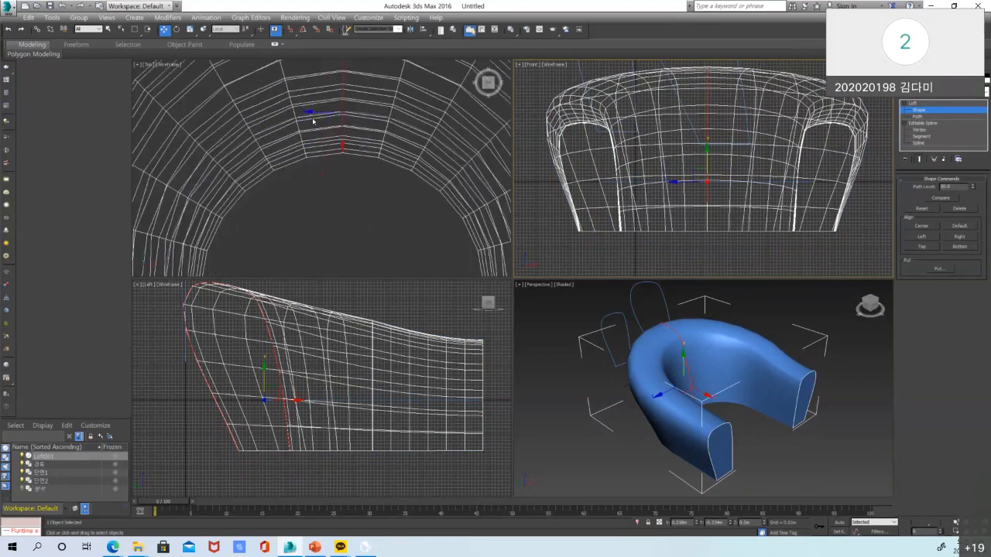
scroll(330, 161, "down", 5)
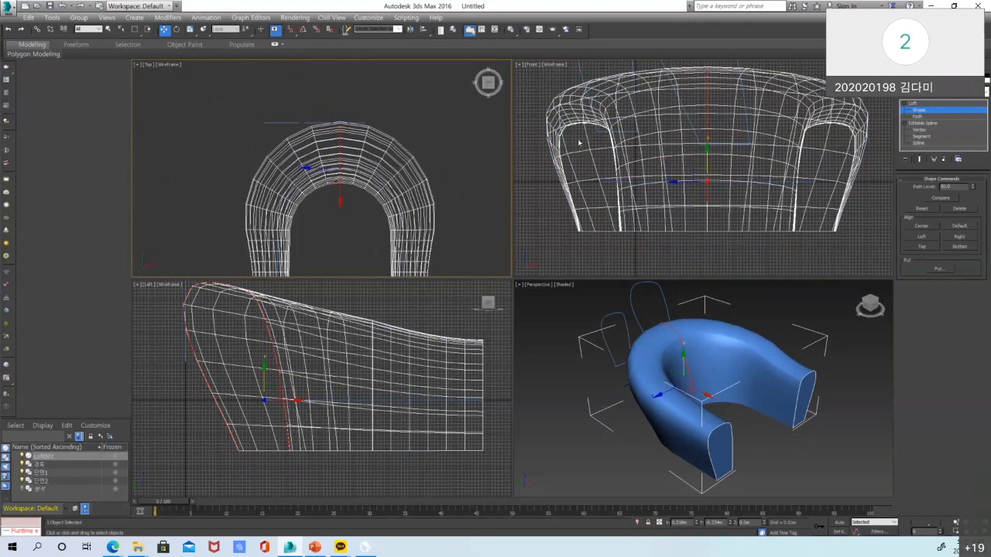
left_click_drag(340, 188, 330, 264)
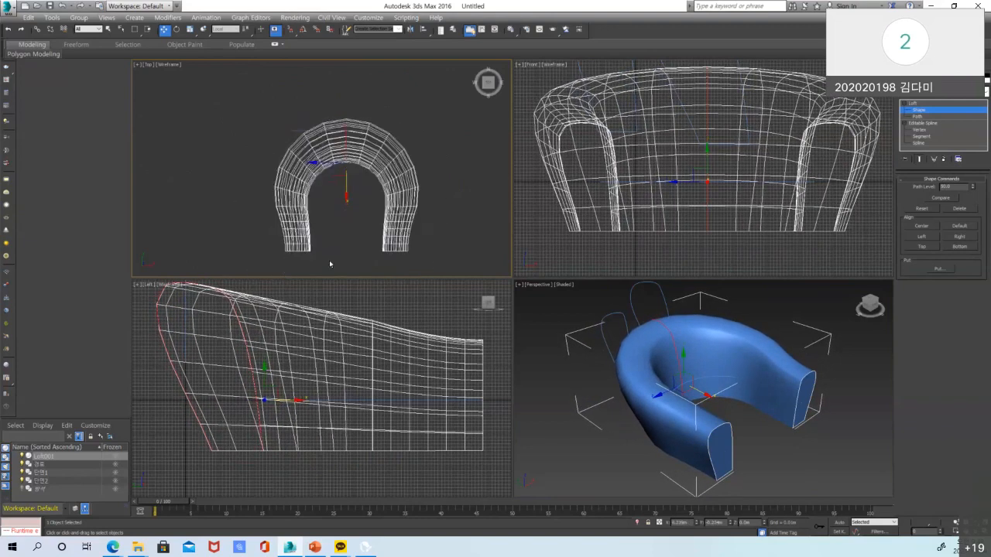
Shift both end sections of the loft outward in the top view to align their inner edges with the path, and leave shape editing
scroll(293, 270, "up", 5)
left_click(344, 226)
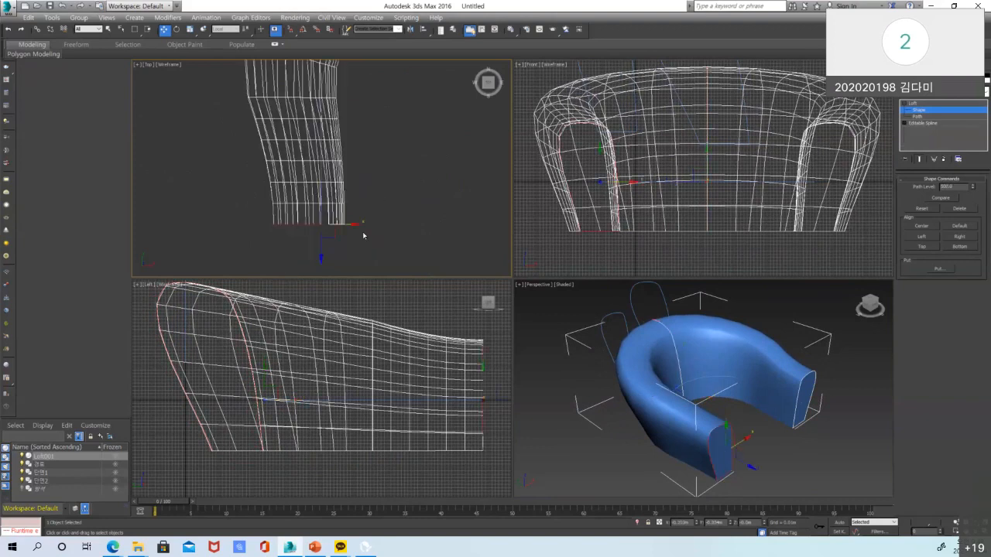
left_click_drag(346, 225, 325, 226)
scroll(253, 225, "down", 5)
left_click(366, 223)
scroll(349, 222, "up", 5)
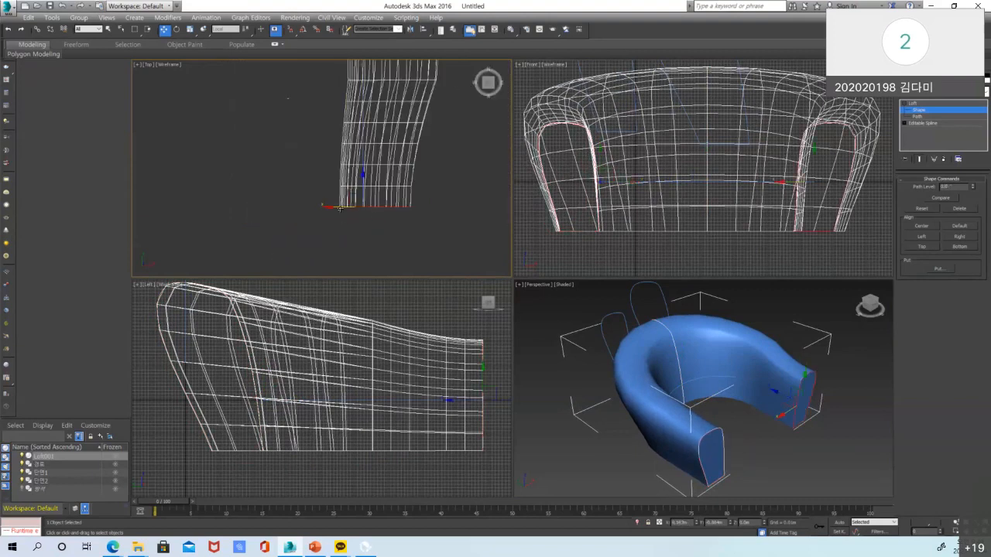
left_click_drag(347, 206, 365, 203)
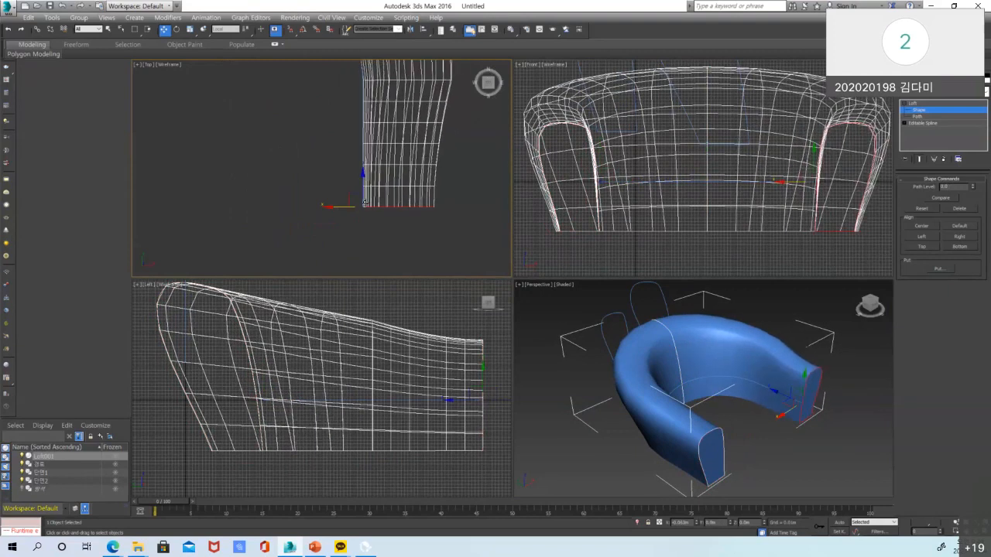
left_click(918, 104)
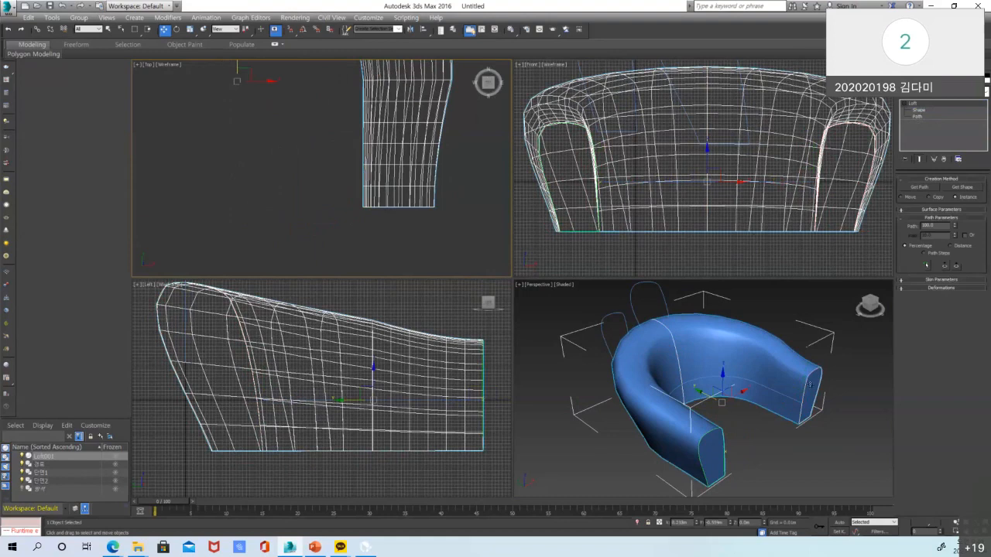
left_click(827, 422)
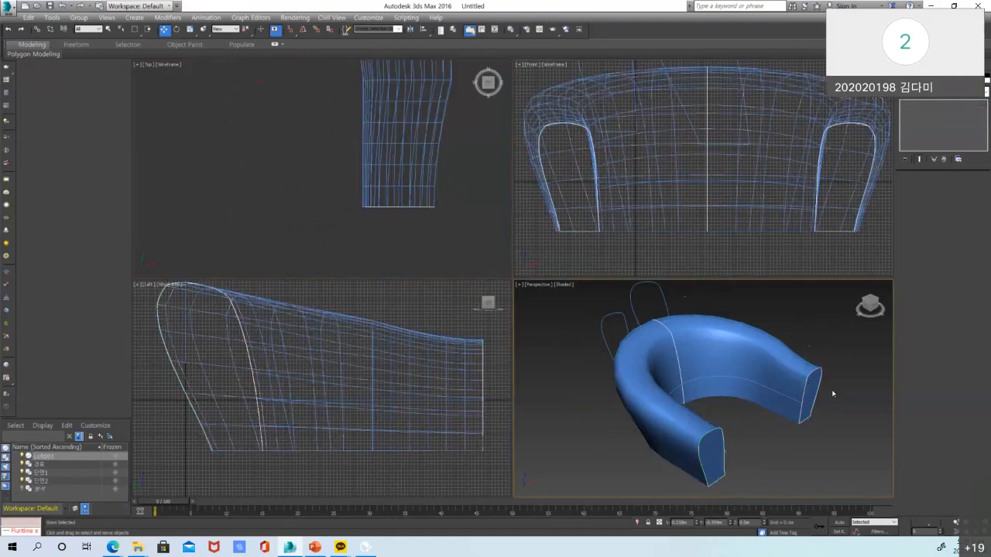
Unhide all objects, then hide everything except the closed D-shaped seat spline and frame it in the views
left_click(963, 66)
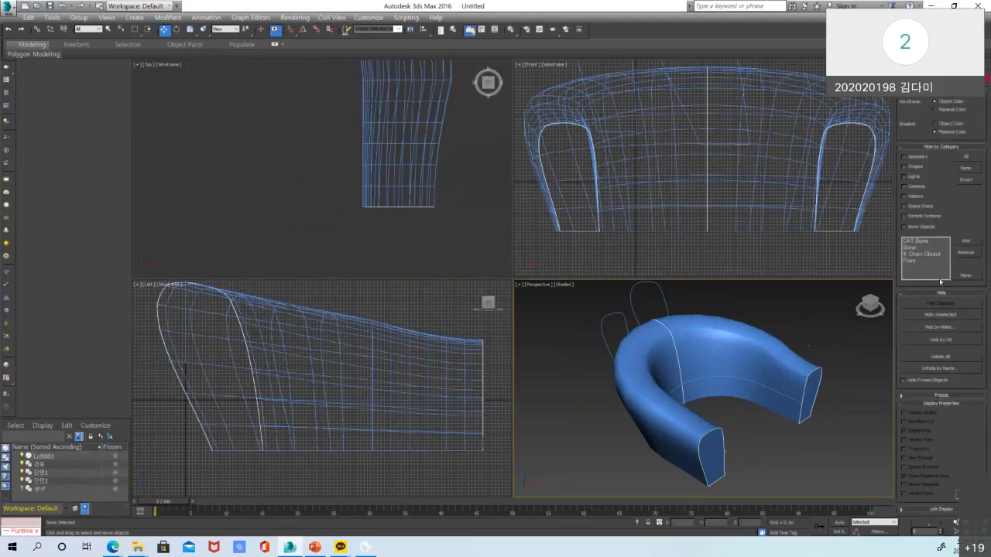
scroll(796, 406, "down", 4)
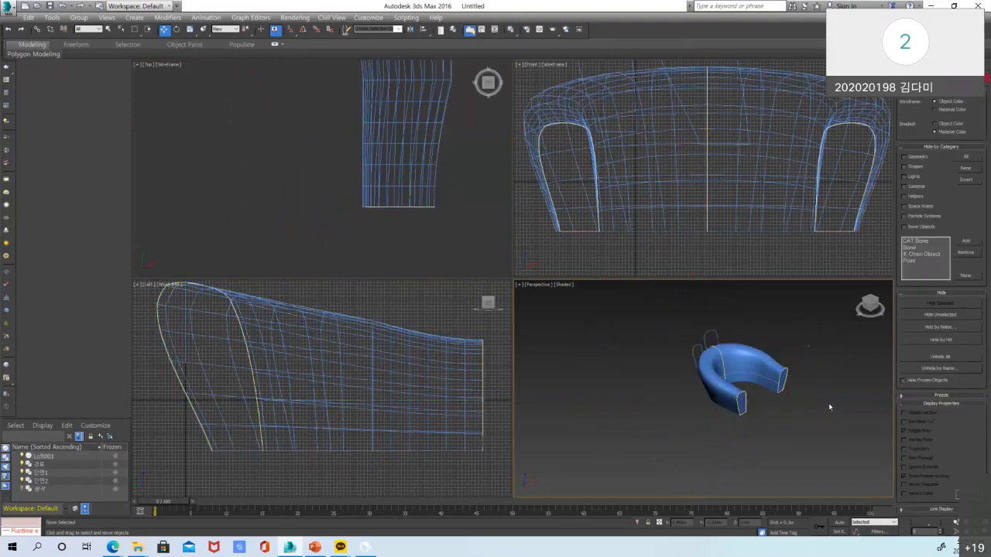
scroll(828, 402, "up", 2)
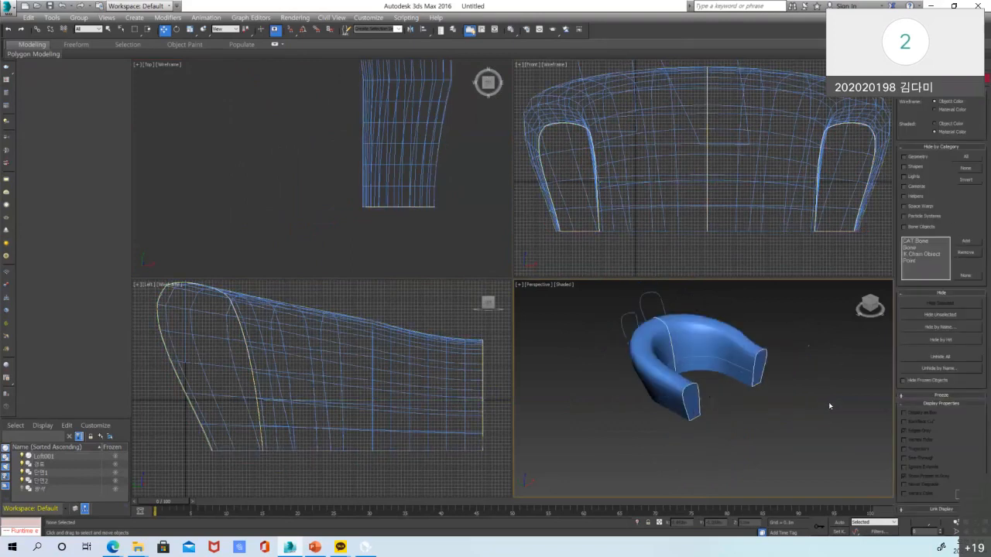
left_click(946, 356)
left_click(750, 415)
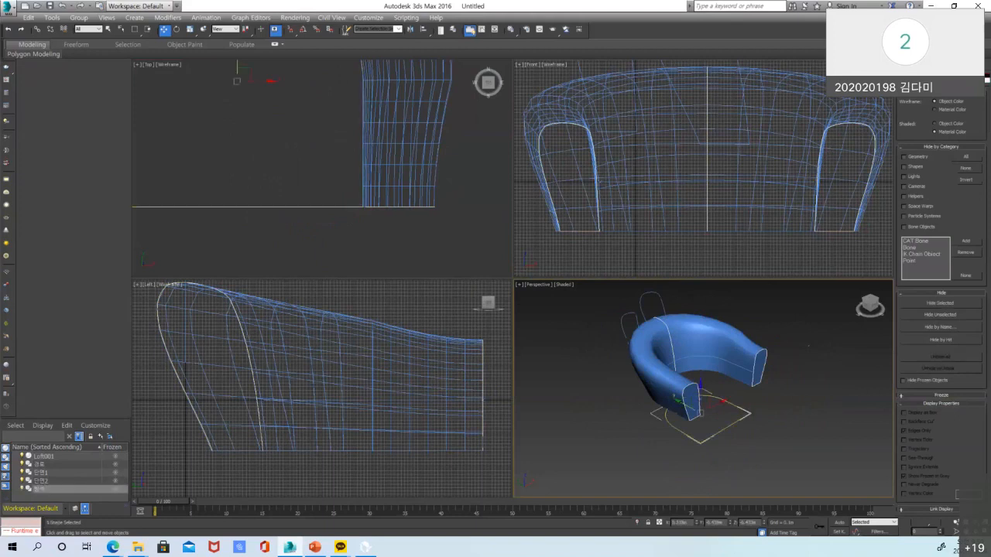
left_click(945, 316)
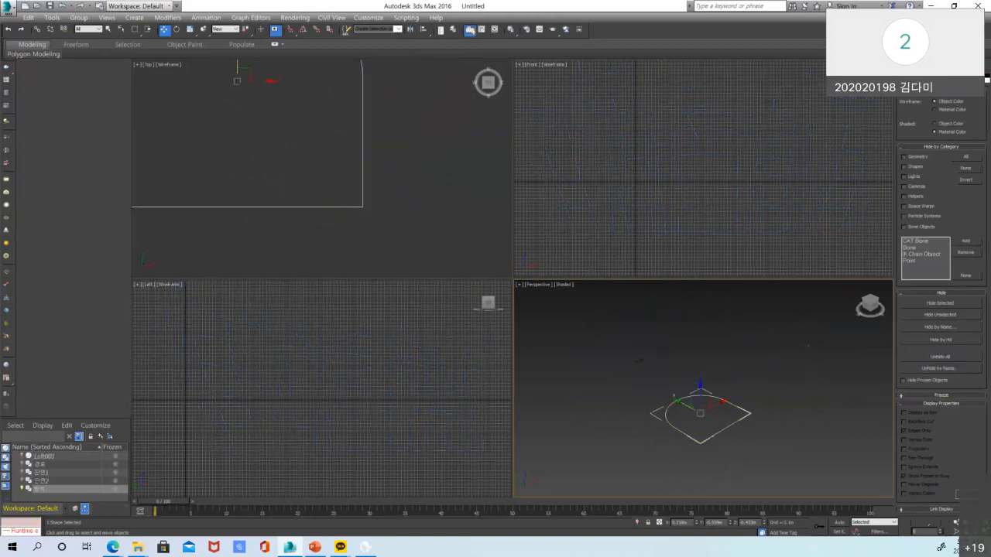
key("z")
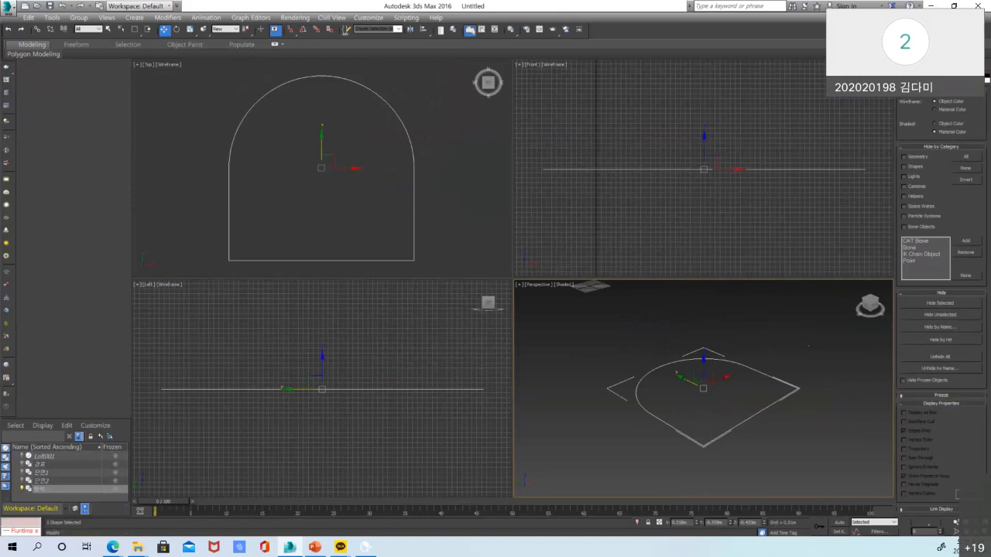
Extrude the closed seat spline by 0.3 m with 4 segments
left_click(918, 67)
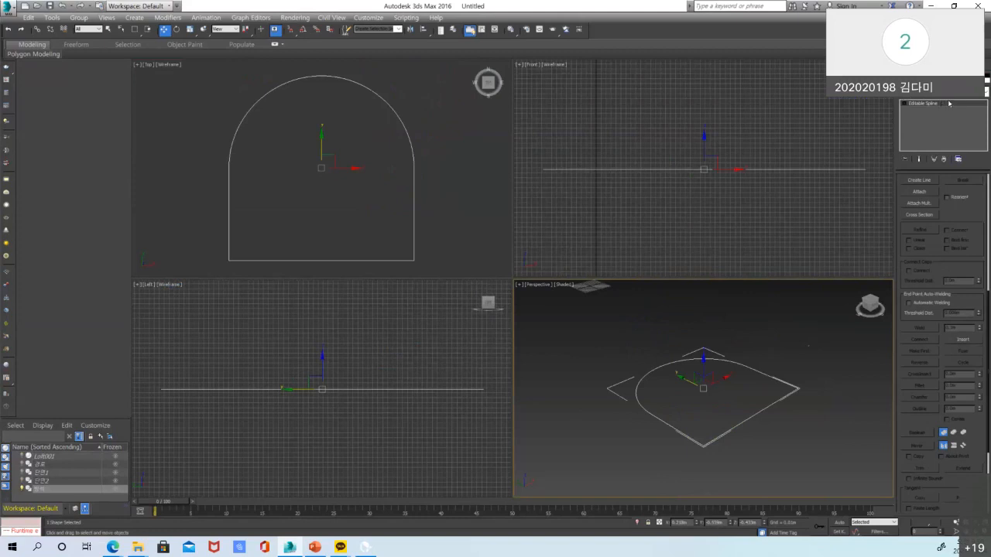
left_click(987, 90)
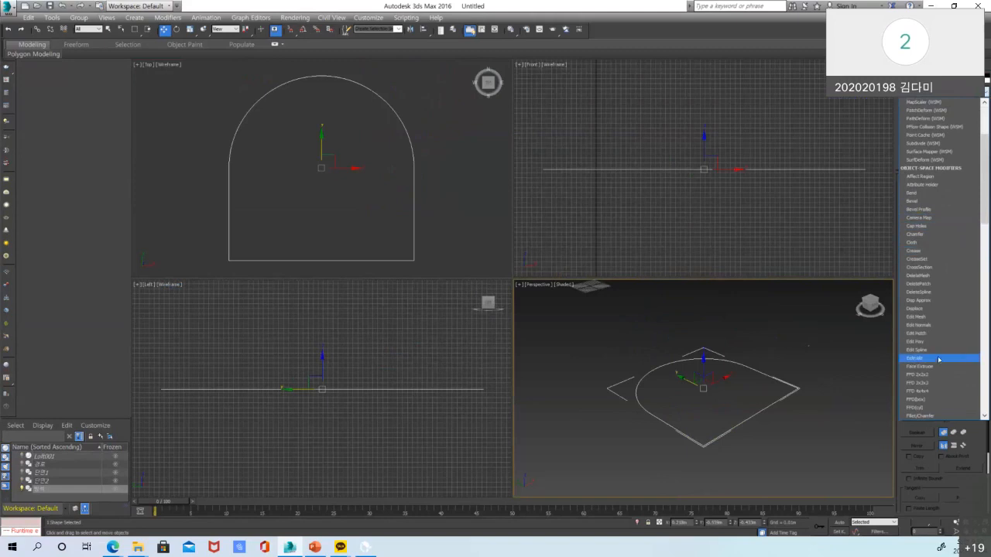
left_click(938, 358)
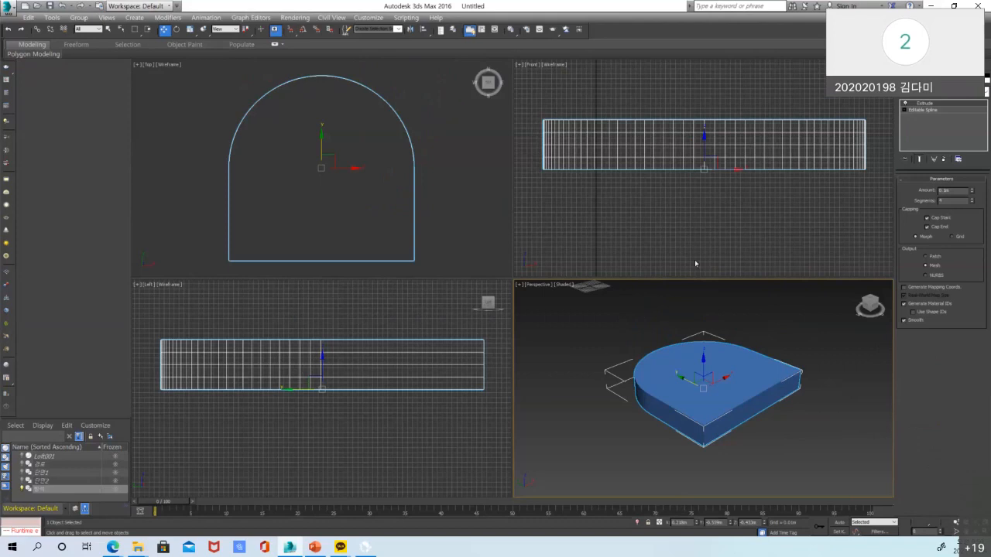
Show edged faces on the extruded seat in the perspective view
left_click(566, 286)
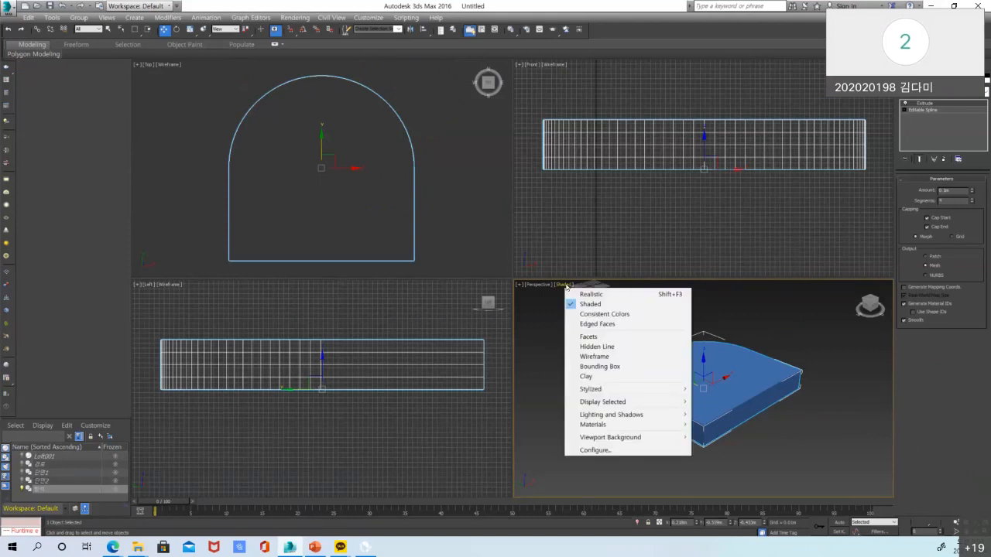
left_click(610, 324)
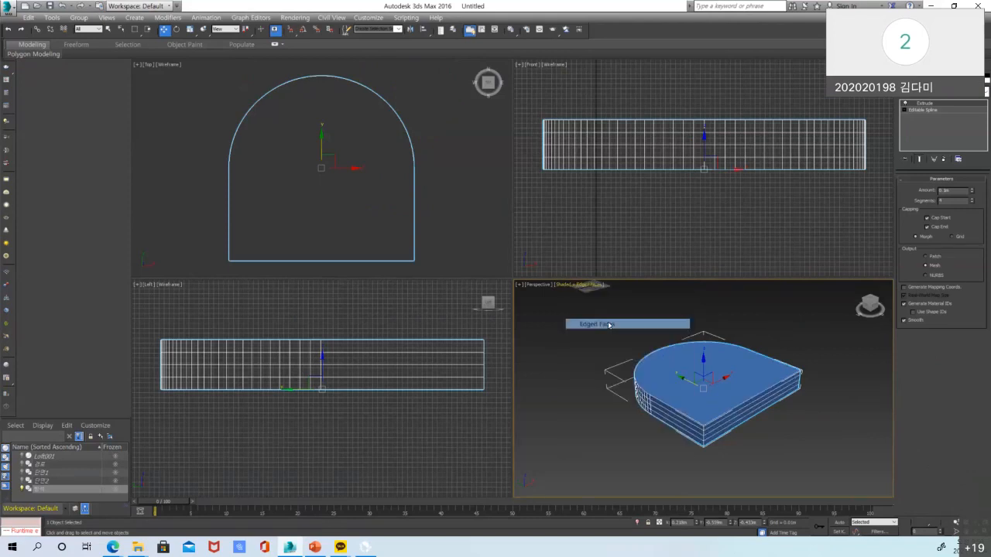
scroll(688, 407, "up", 2)
middle_click_drag(746, 391, 716, 391)
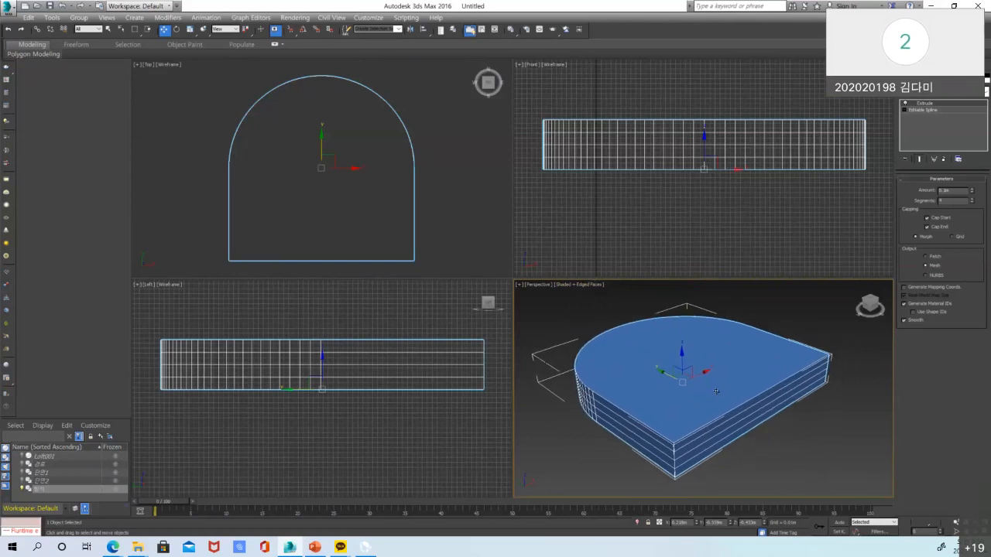
Convert the extruded seat cushion to an editable poly
left_click(762, 424)
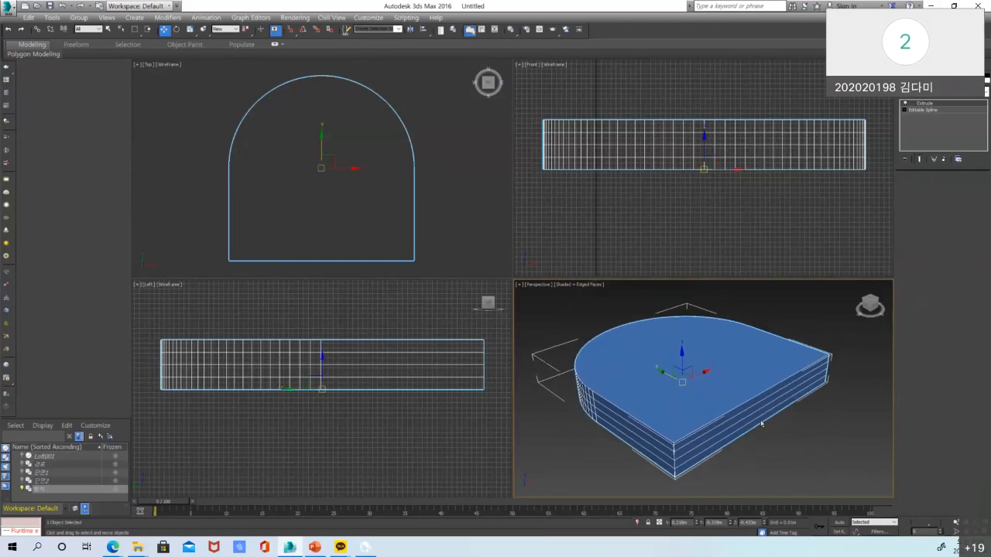
left_click(682, 374)
right_click(689, 377)
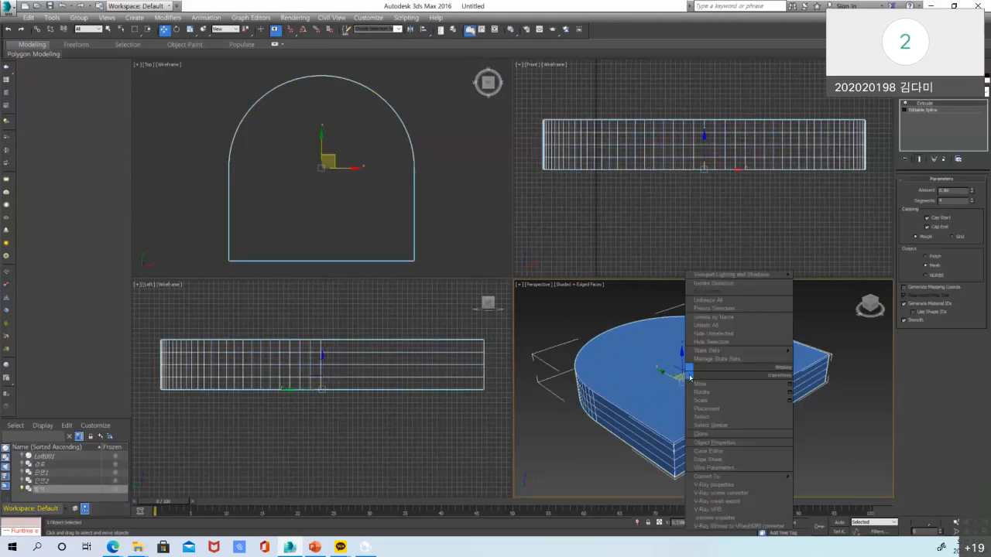
mouse_move(750, 479)
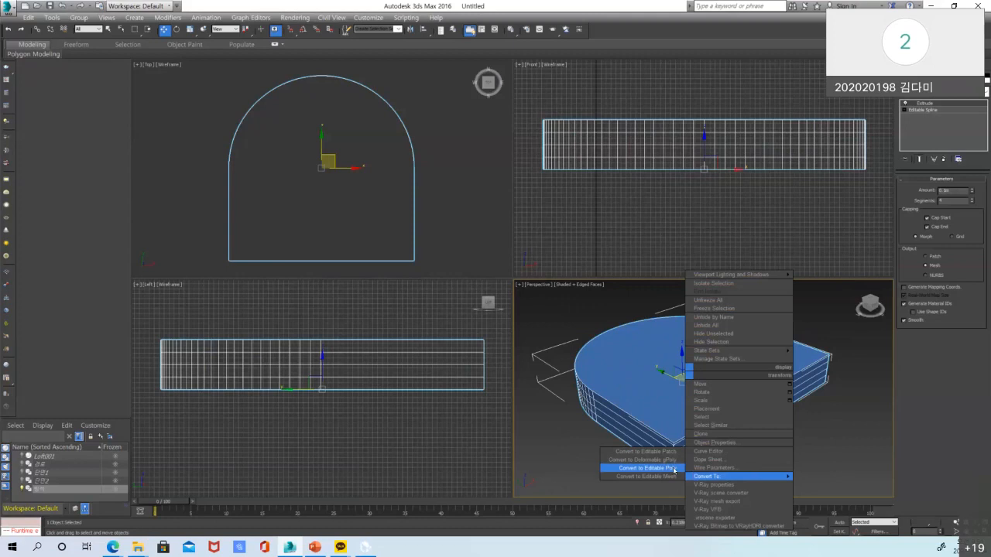
left_click(647, 468)
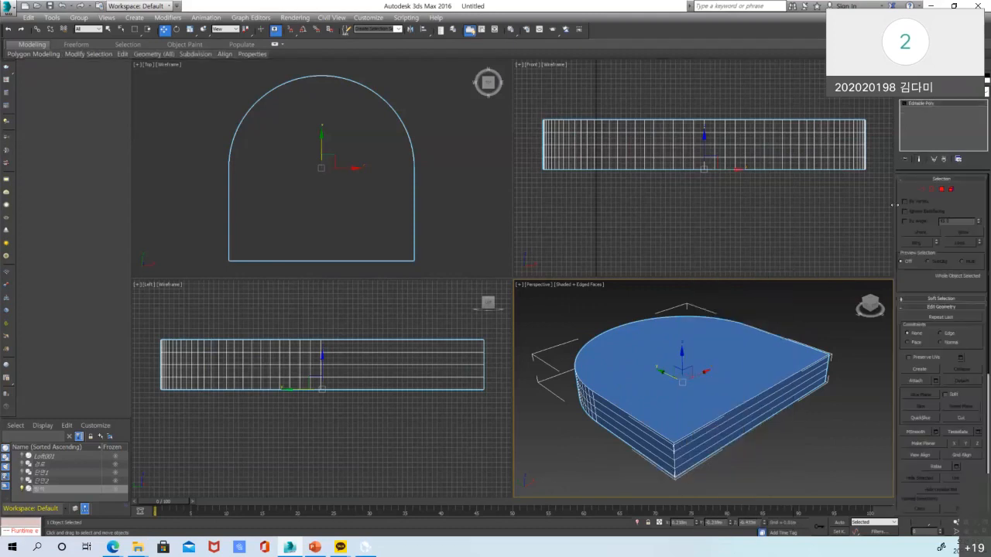
In the front view, move the cushion's intermediate vertex rows vertically, placing the outer two near the top and bottom edges and one near mid-height
left_click(912, 190)
left_click_drag(540, 134, 866, 140)
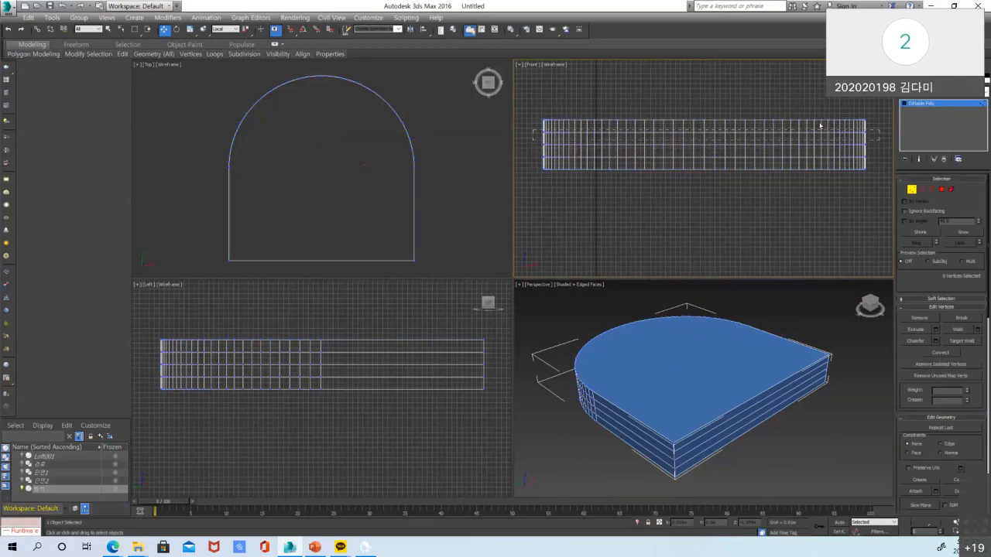
left_click(708, 138)
left_click(226, 29)
left_click(224, 37)
left_click_drag(704, 109, 704, 100)
left_click_drag(874, 140, 526, 154)
left_click_drag(705, 120, 705, 117)
left_click_drag(876, 150, 535, 162)
left_click_drag(705, 129, 704, 134)
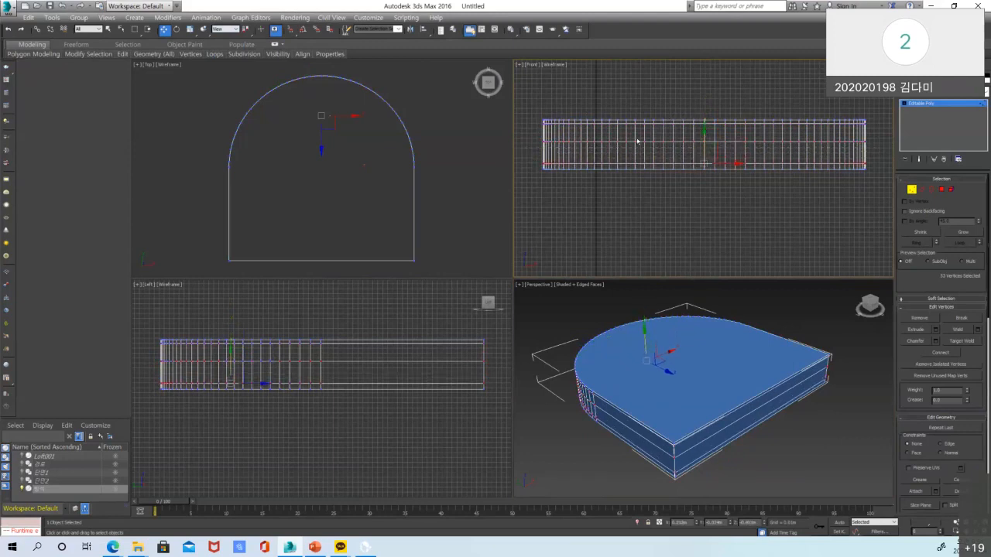
left_click_drag(520, 139, 883, 152)
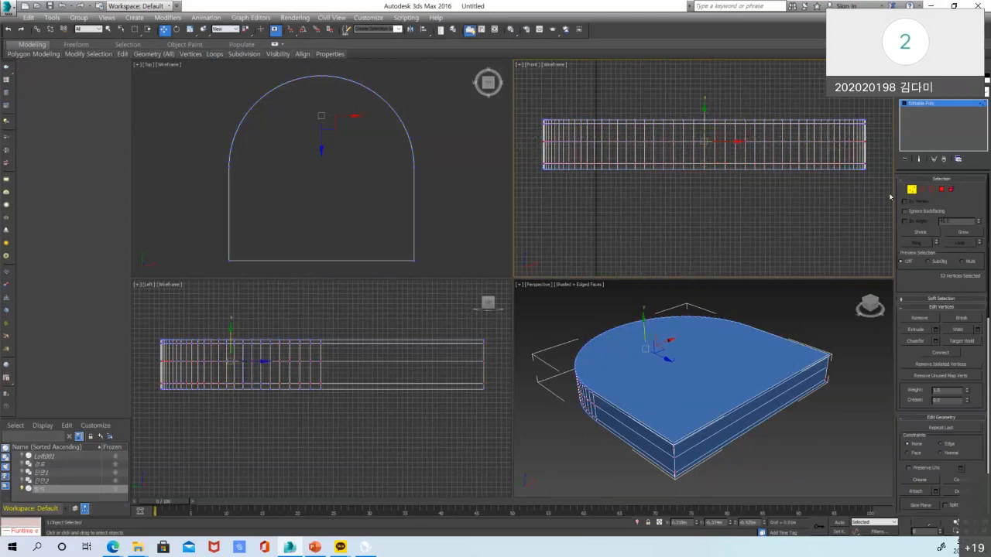
Scale the cushion's top vertex ring uniformly inward in the top view to bevel the upper edge
left_click_drag(878, 106, 522, 126)
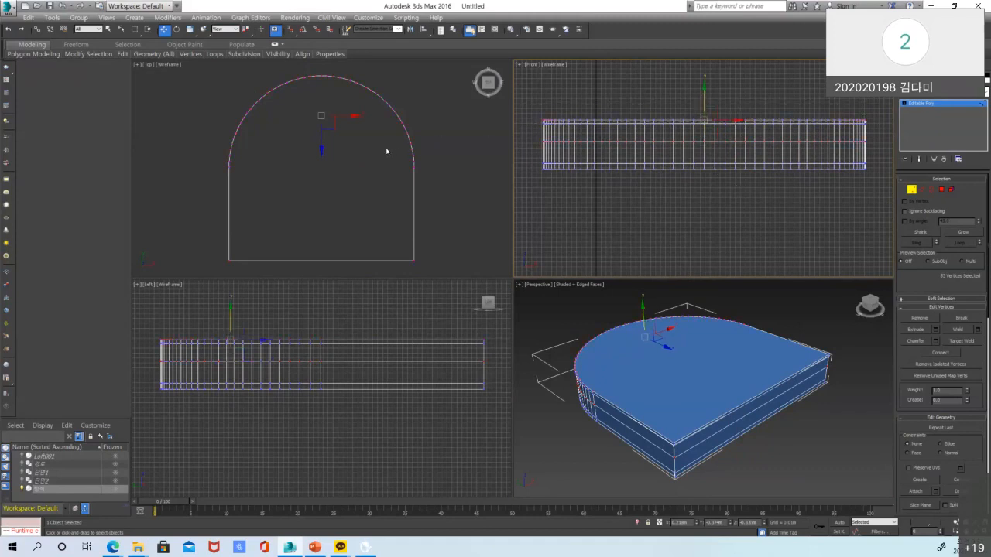
left_click_drag(379, 147, 381, 145)
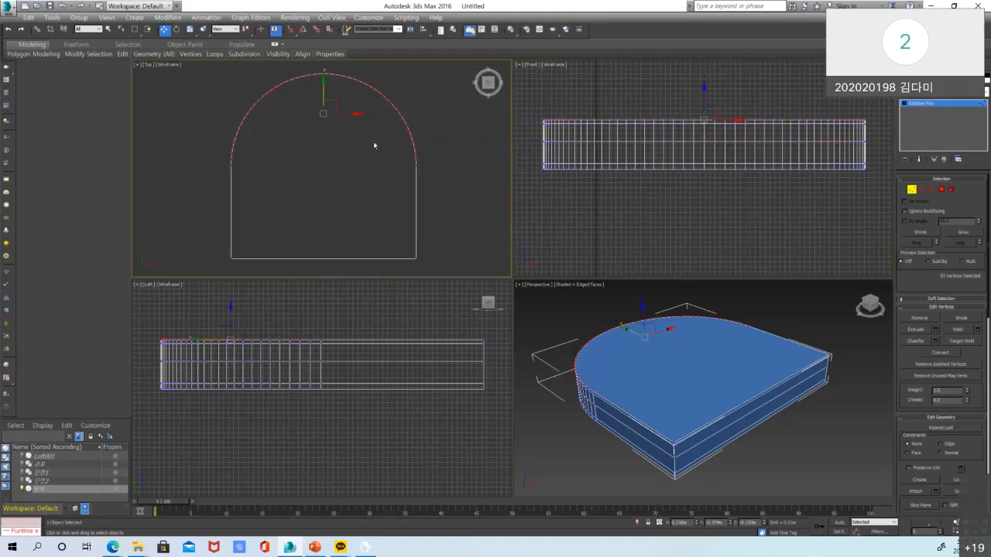
left_click(190, 29)
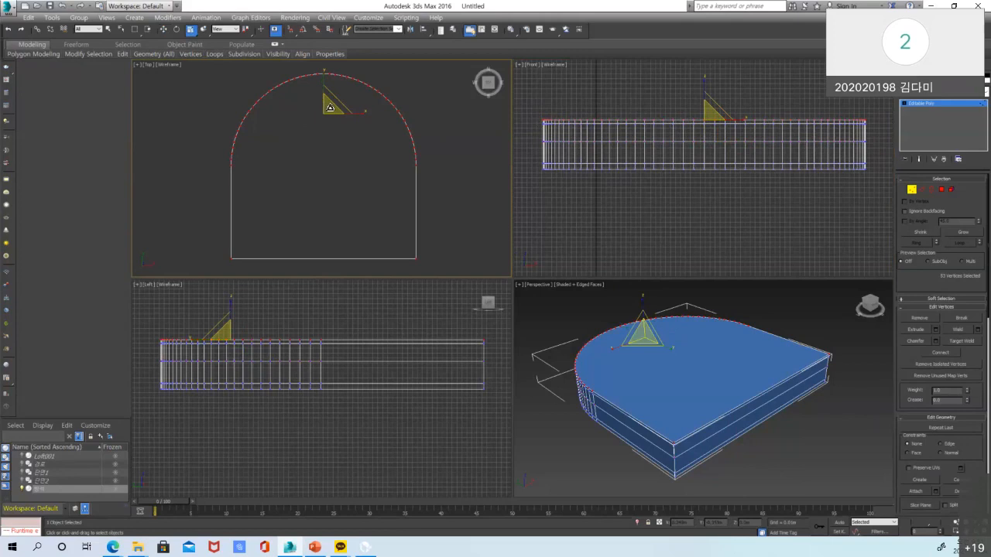
left_click_drag(330, 108, 325, 113)
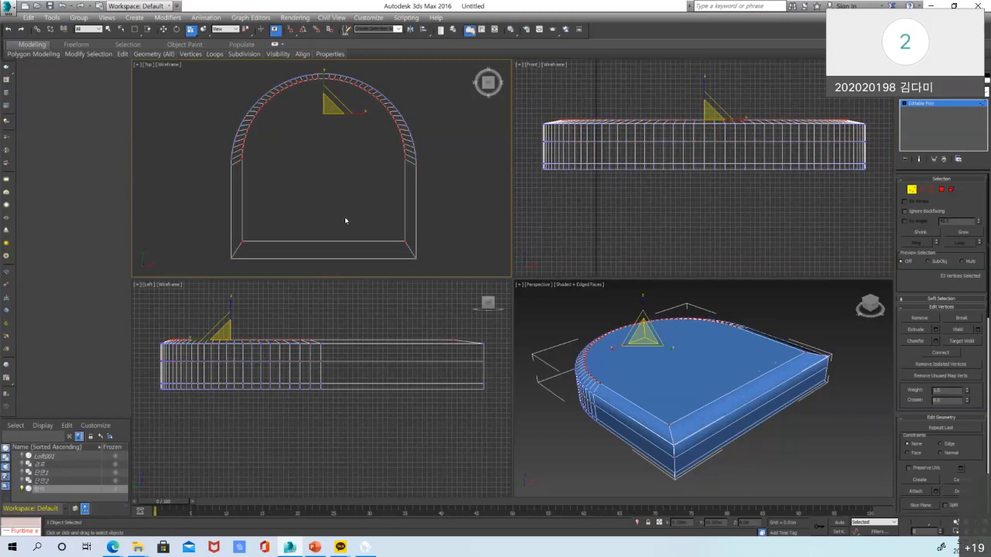
Move the top ring's two front corner vertices forward, closer to the cushion's straight front edge
left_click_drag(233, 228, 411, 251)
left_click(164, 29)
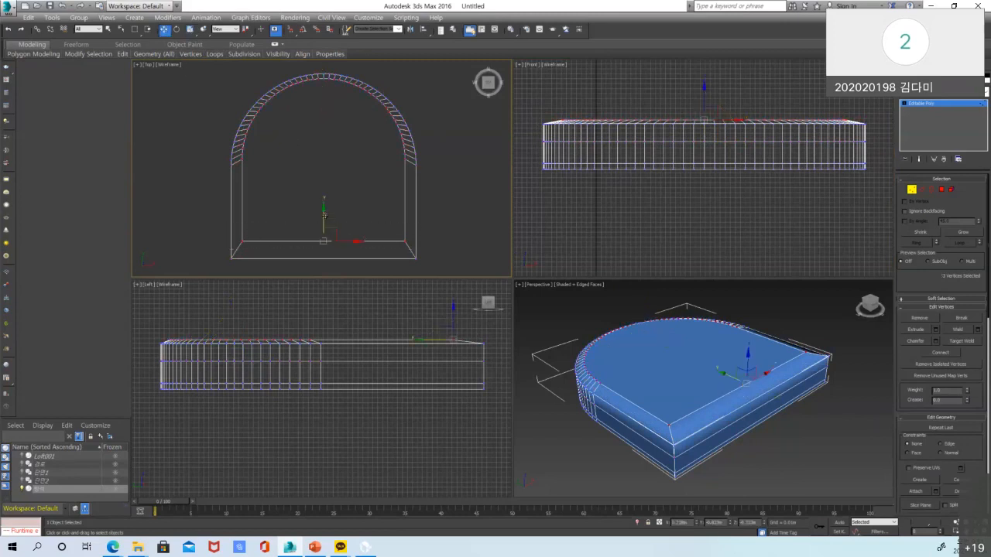
left_click_drag(324, 216, 324, 222)
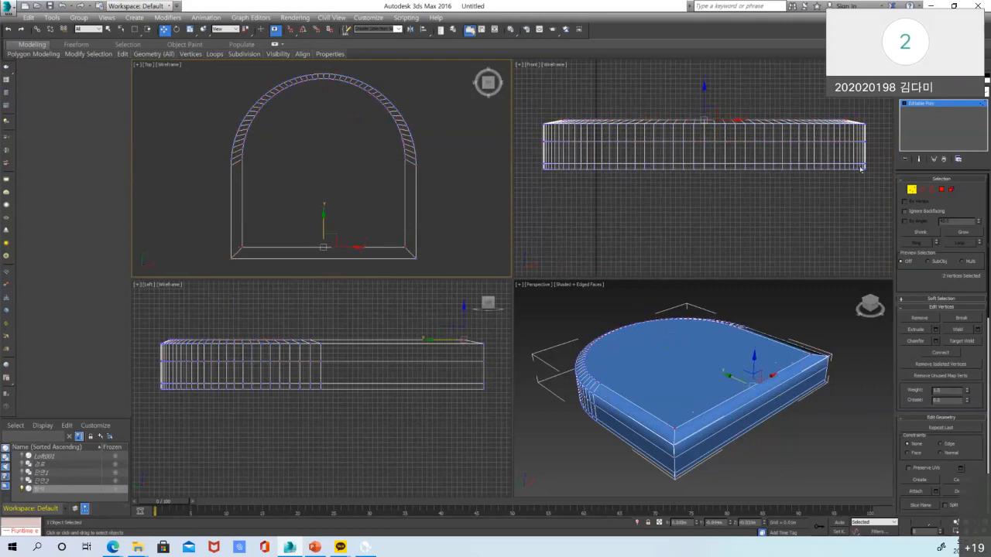
Scale the vertex row just below the cushion's top slightly inward in the top view
right_click(873, 142)
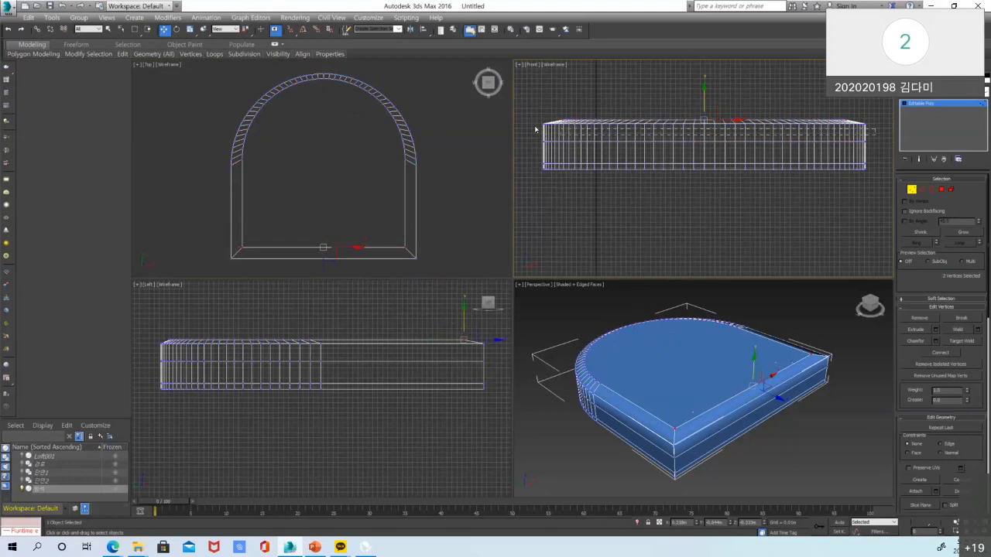
left_click_drag(529, 123, 530, 125)
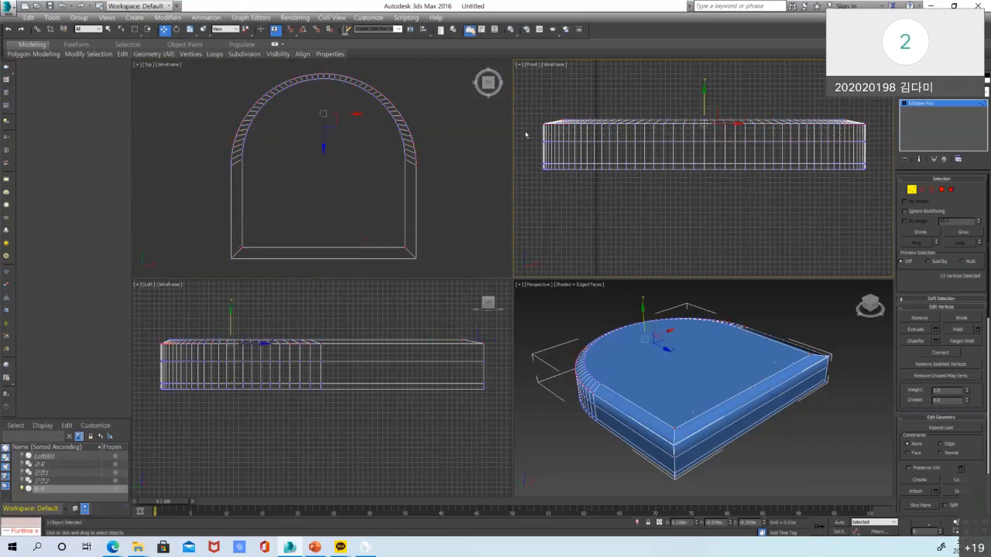
right_click(400, 104)
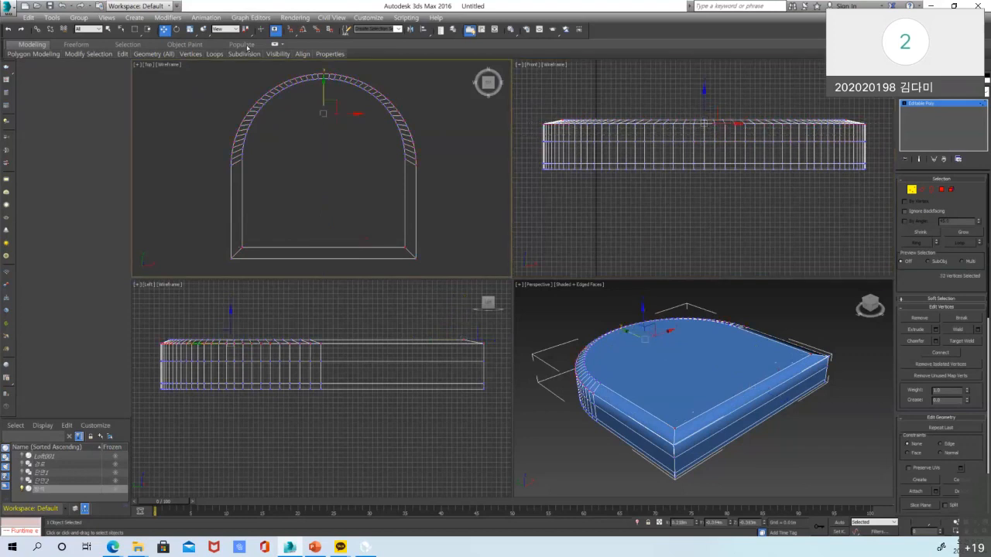
left_click(191, 30)
left_click_drag(329, 110, 332, 113)
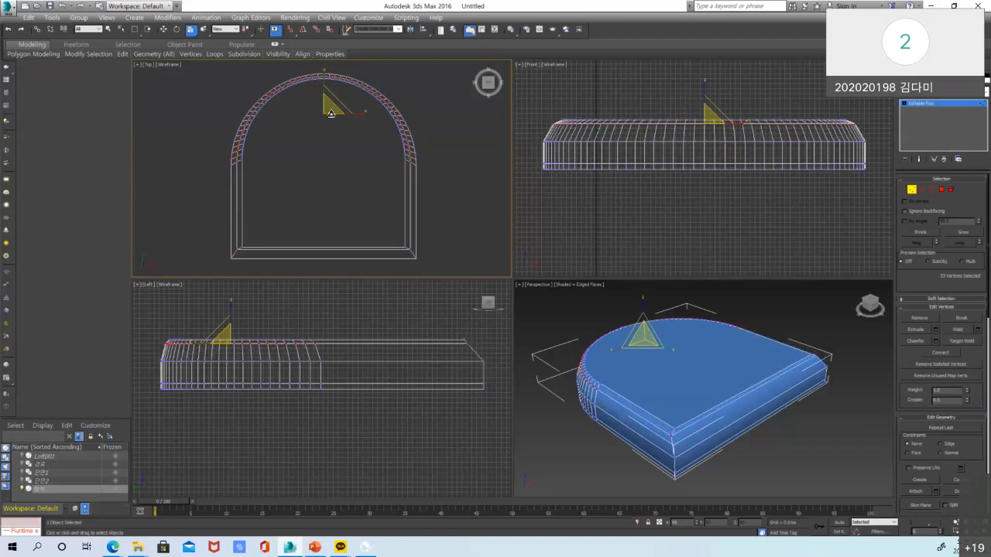
Move the second row's two front corner vertices slightly forward toward the cushion's front edge
left_click(163, 30)
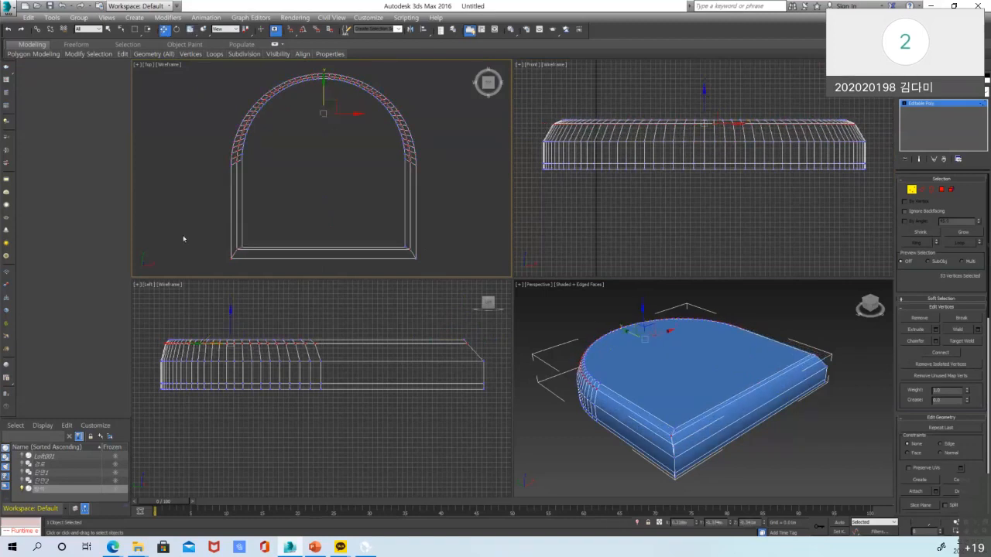
left_click_drag(404, 265, 438, 252)
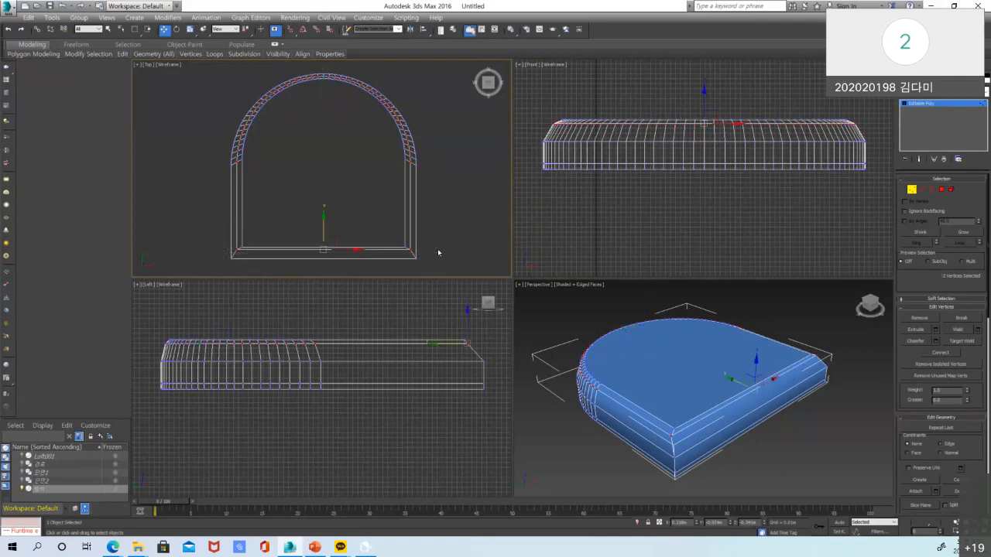
left_click_drag(324, 224, 324, 229)
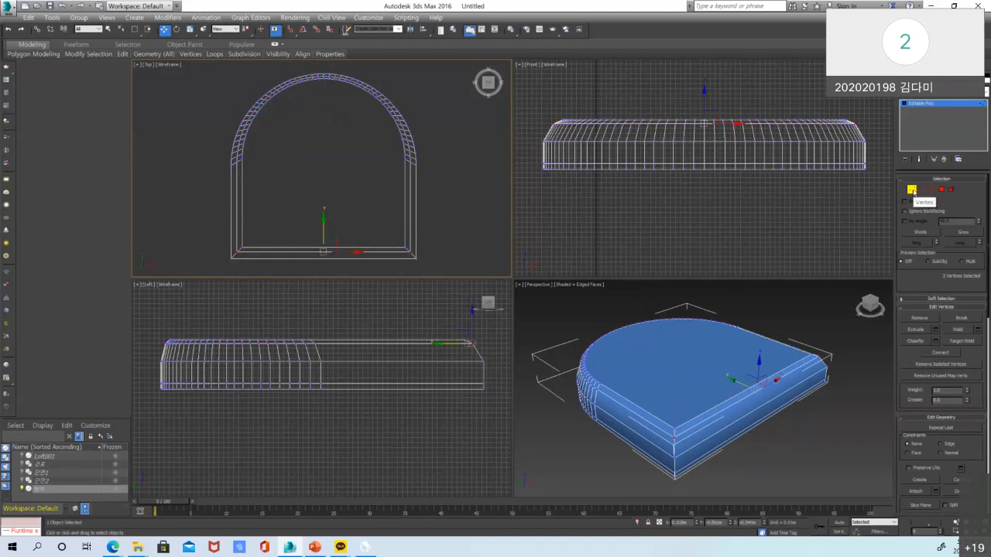
Scale the cushion's top vertex ring further inward in the top view to soften the upper edge
left_click_drag(864, 110, 543, 123)
right_click(352, 102)
left_click(190, 28)
left_click_drag(327, 109, 326, 112)
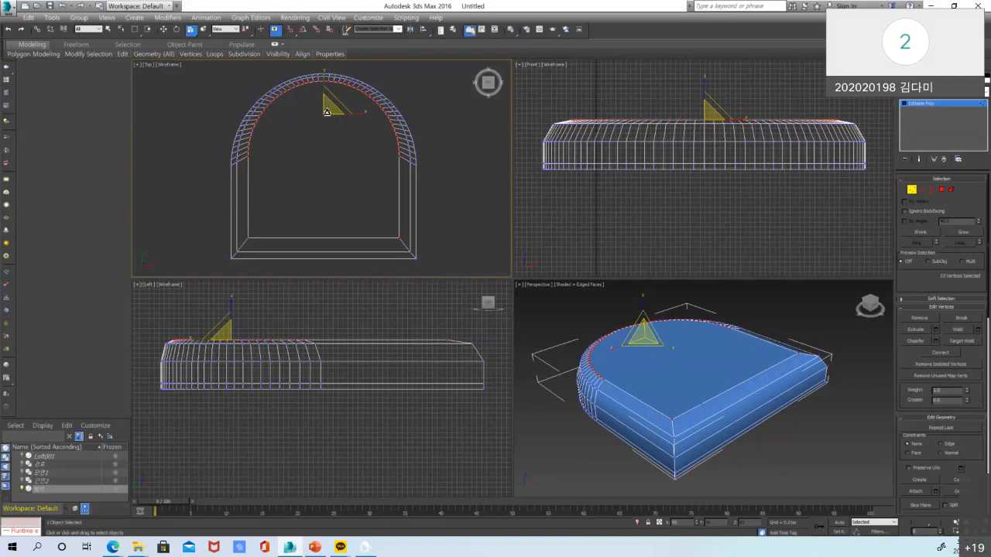
Move the top ring's two front corner vertices slightly forward toward the cushion's front edge
key("w")
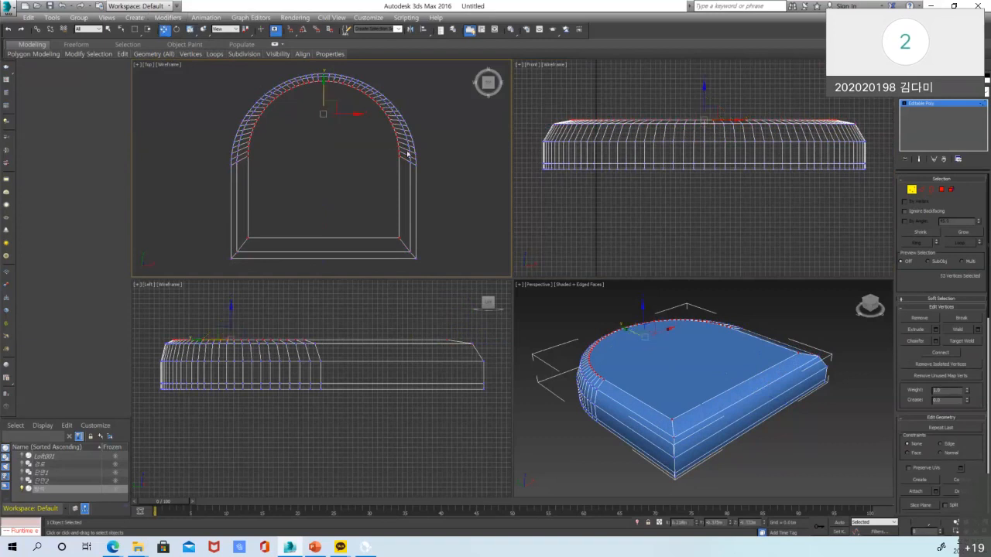
left_click_drag(434, 229, 240, 248)
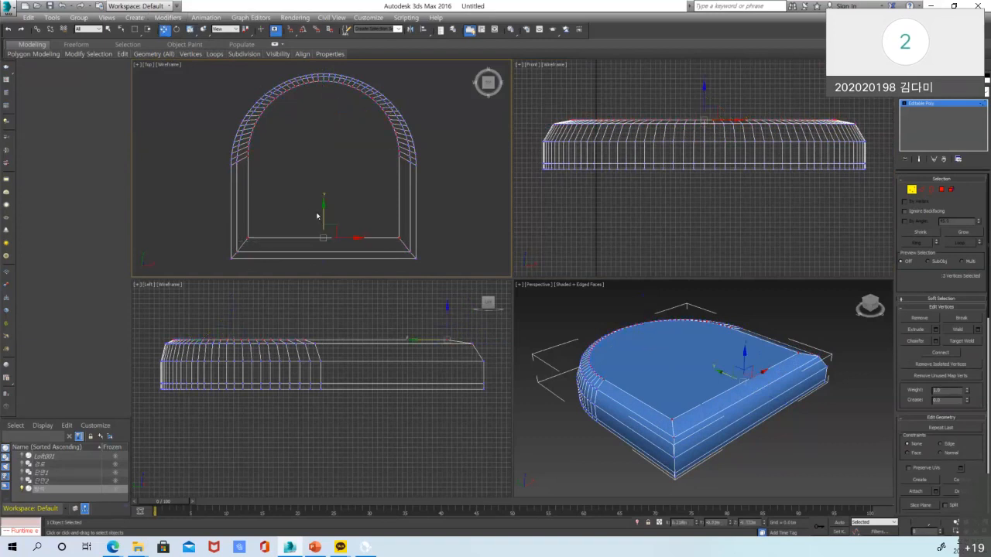
left_click_drag(324, 210, 324, 214)
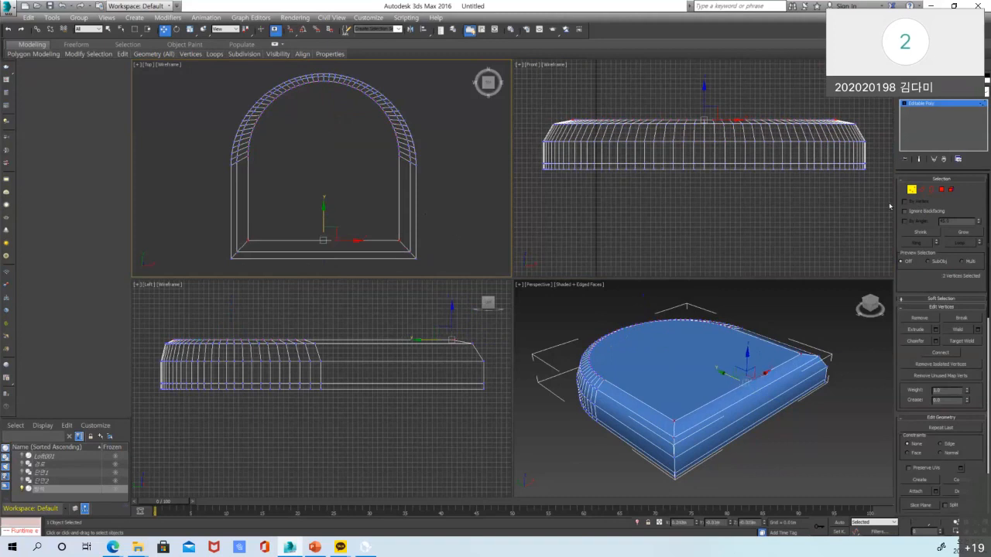
Scale the cushion's bottom vertex ring slightly inward to bevel the lower edge, and leave vertex editing
right_click(401, 400)
left_click_drag(179, 396, 142, 393)
right_click(302, 197)
left_click(191, 30)
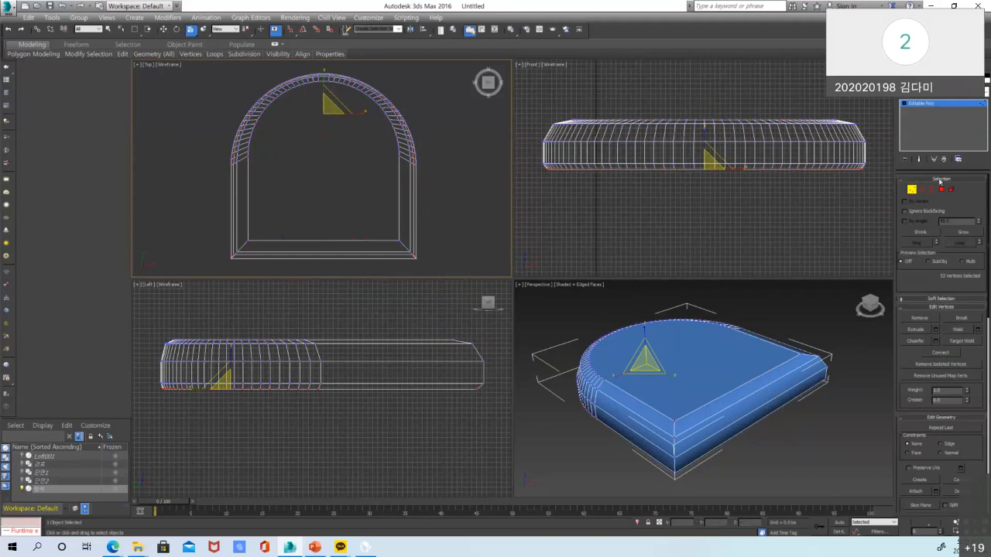
left_click(912, 190)
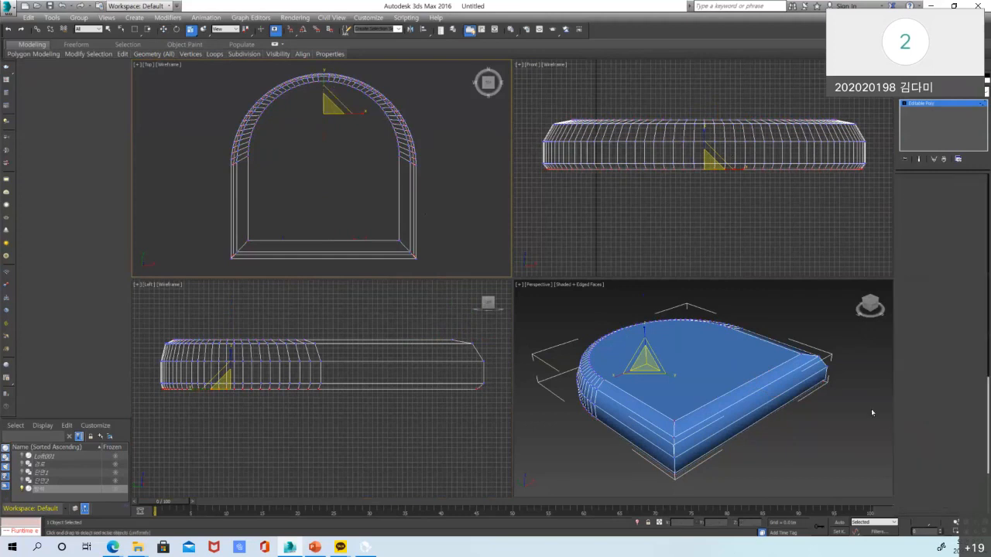
left_click(868, 407)
left_click(863, 401)
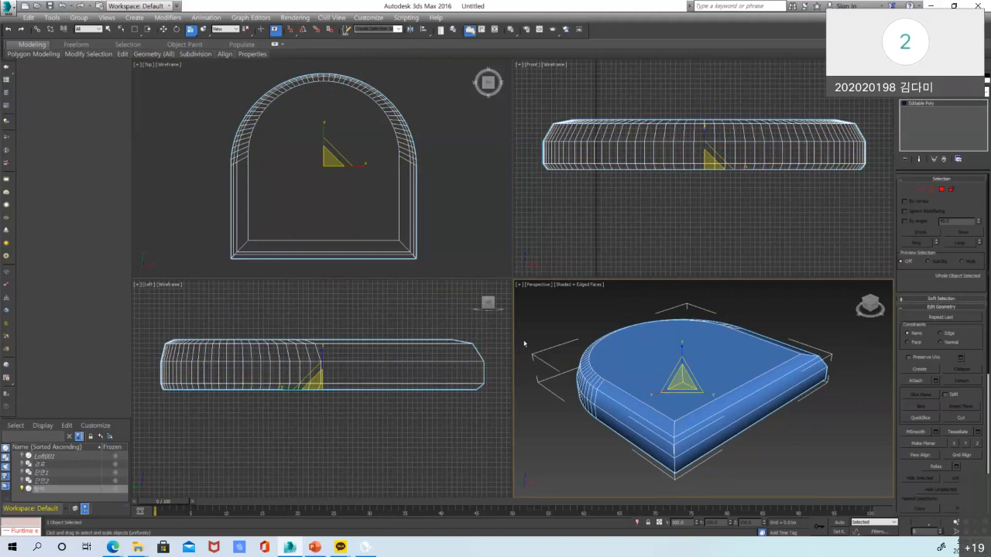
Connect the lengthwise edges along one straight side of the cushion with 12 segments
left_click(164, 28)
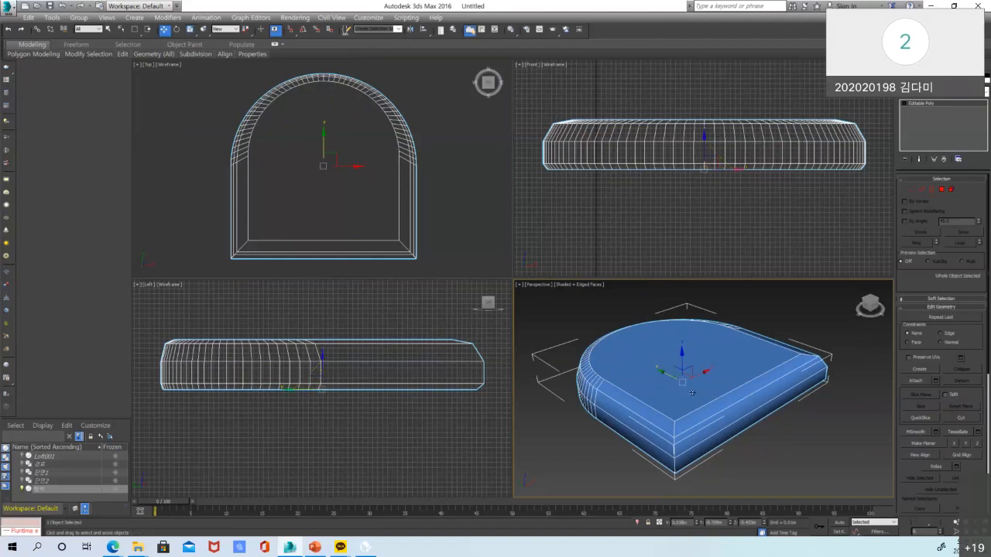
key("2")
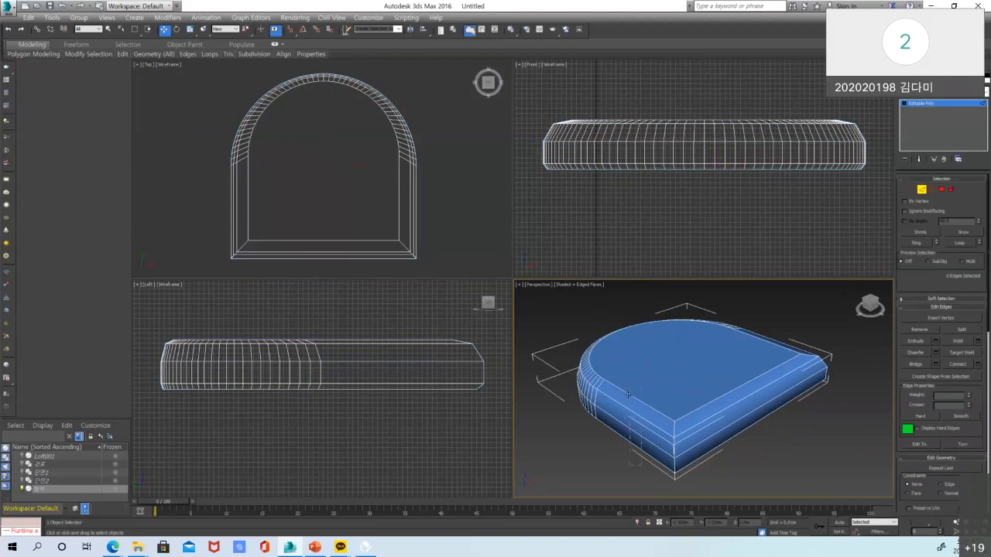
left_click(628, 395)
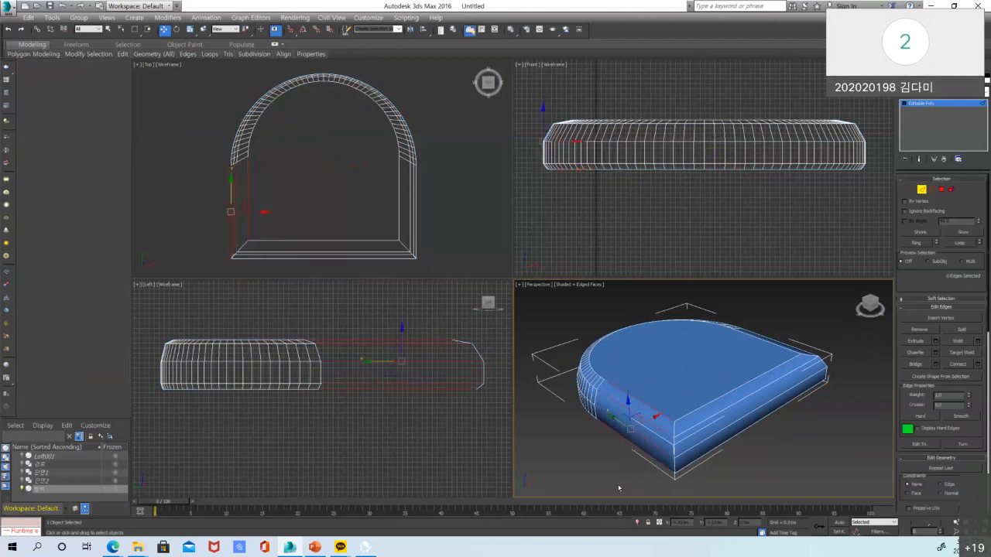
left_click(619, 387, "ctrl")
left_click(642, 447, "ctrl")
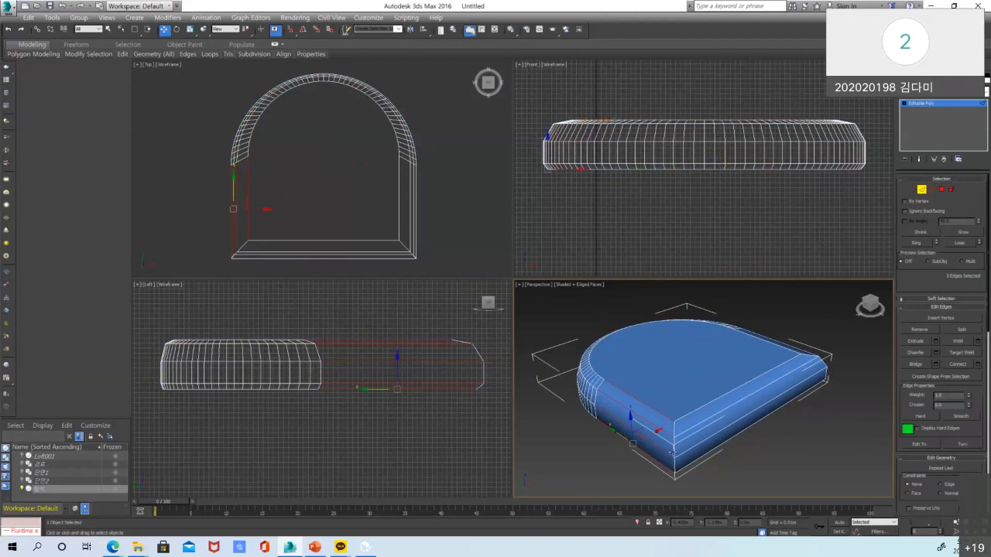
left_click(978, 365)
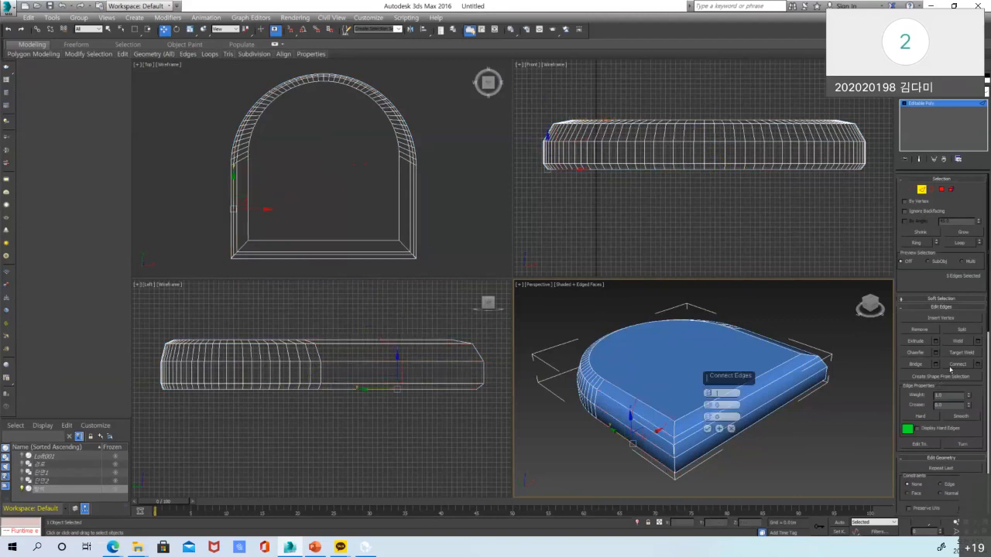
left_click_drag(709, 375, 711, 372)
left_click(707, 430)
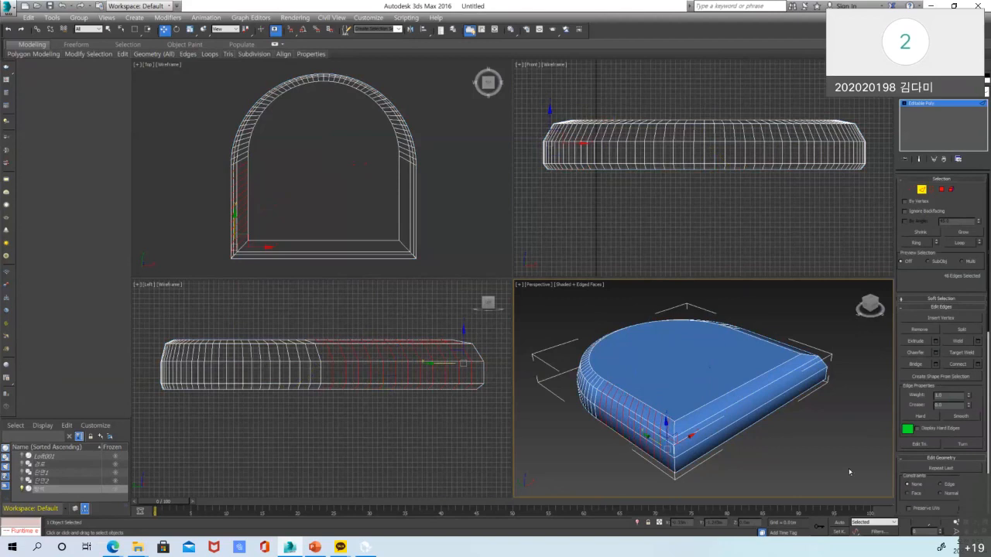
Connect the lengthwise edges along the cushion's opposite straight side with 12 segments
middle_click_drag(736, 404, 706, 416, "alt")
left_click(162, 30)
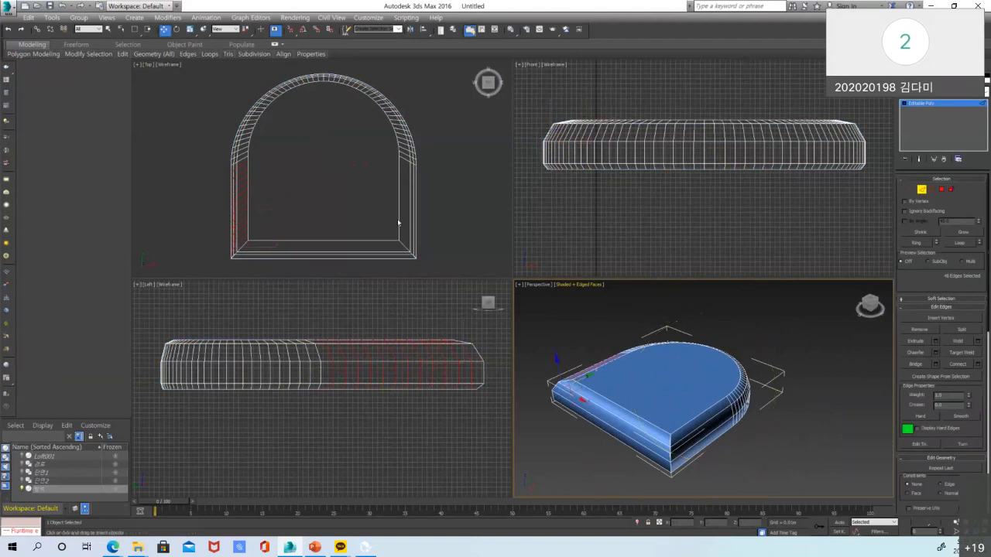
left_click(692, 416)
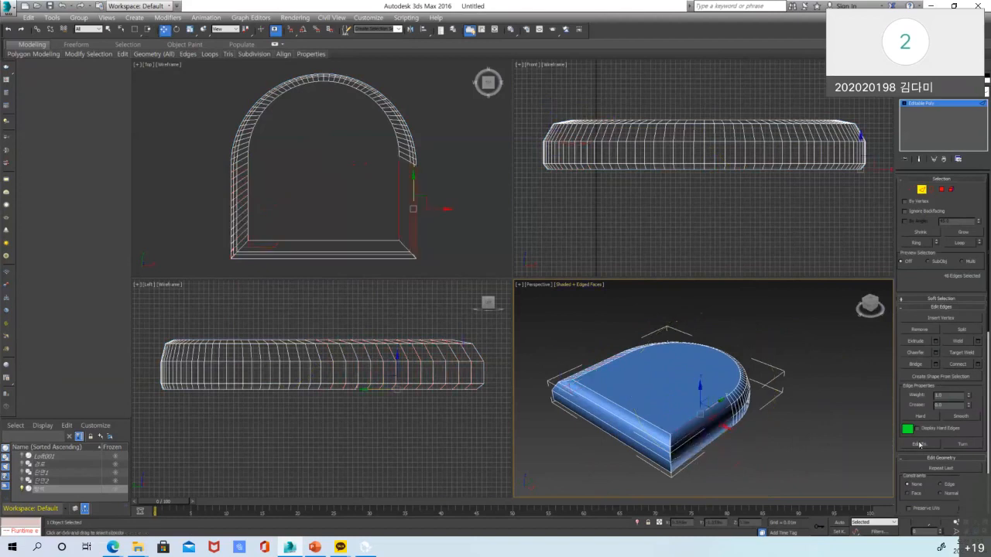
left_click(977, 364)
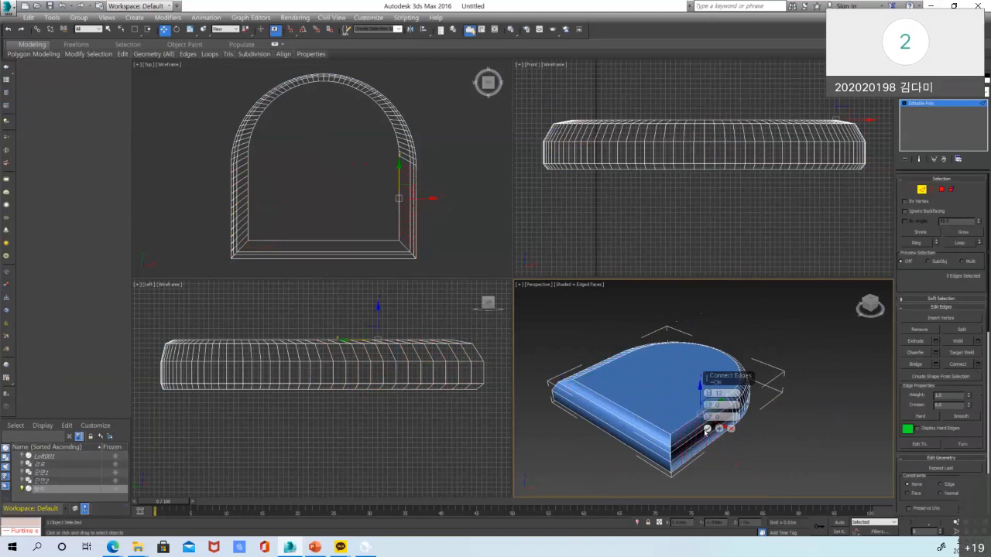
left_click(706, 428)
Connect the lengthwise edges across the cushion's straight front with evenly spaced segments, and leave edge editing
double_click(607, 445)
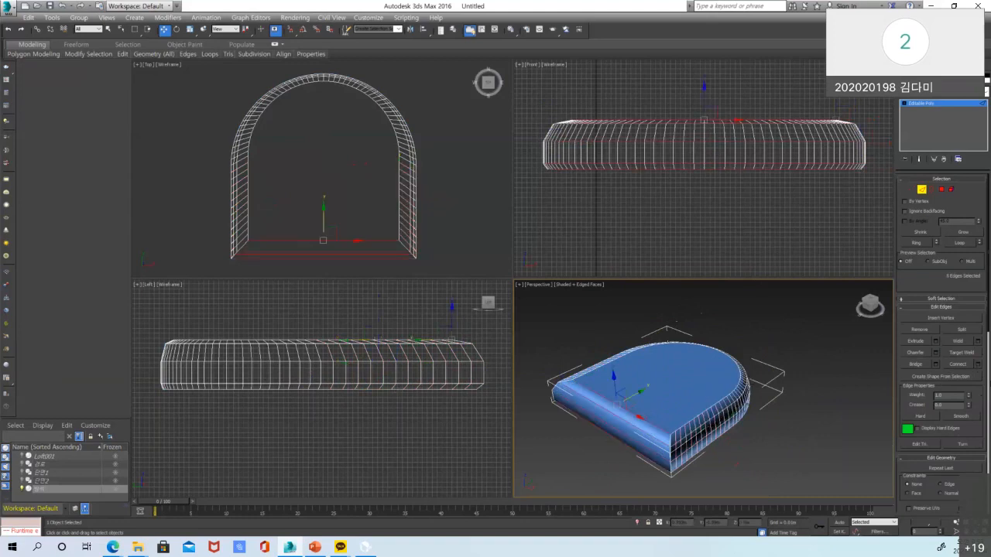
left_click(977, 364)
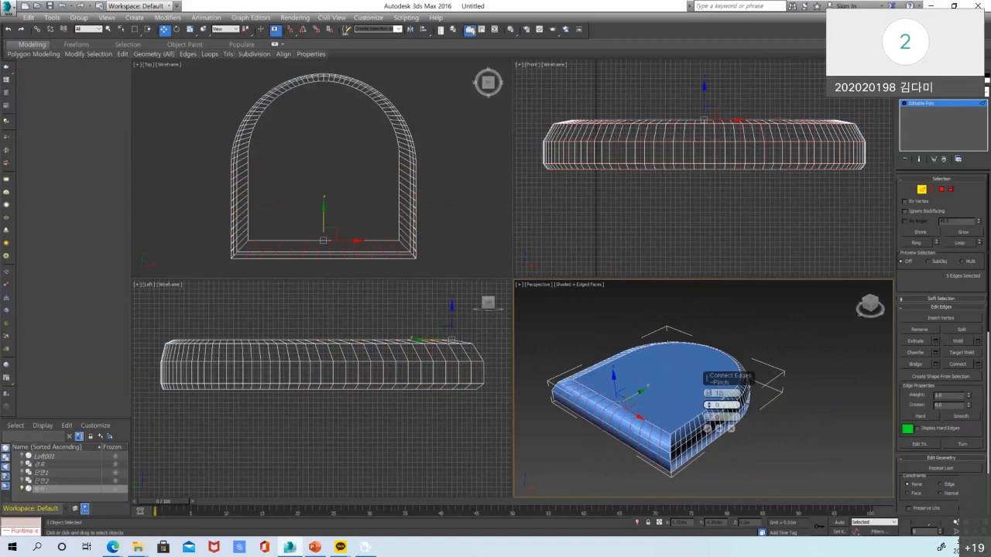
left_click(707, 429)
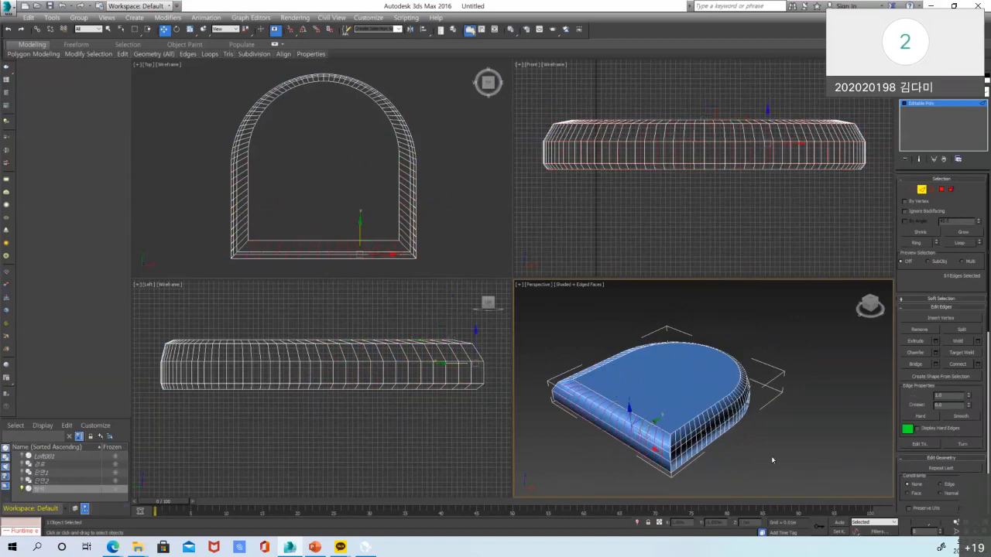
left_click(921, 190)
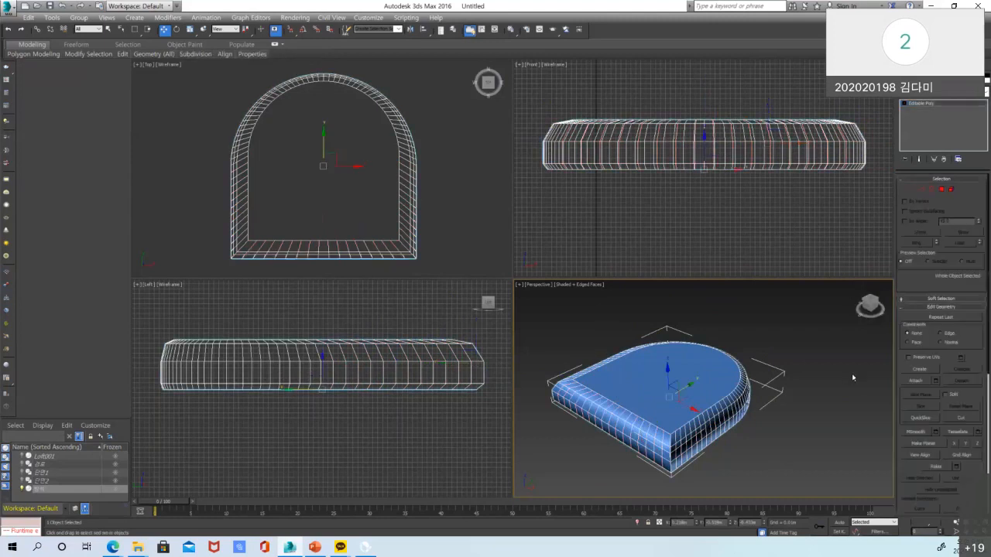
Apply a MeshSmooth modifier to the cushion with 2 iterations
left_click(983, 95)
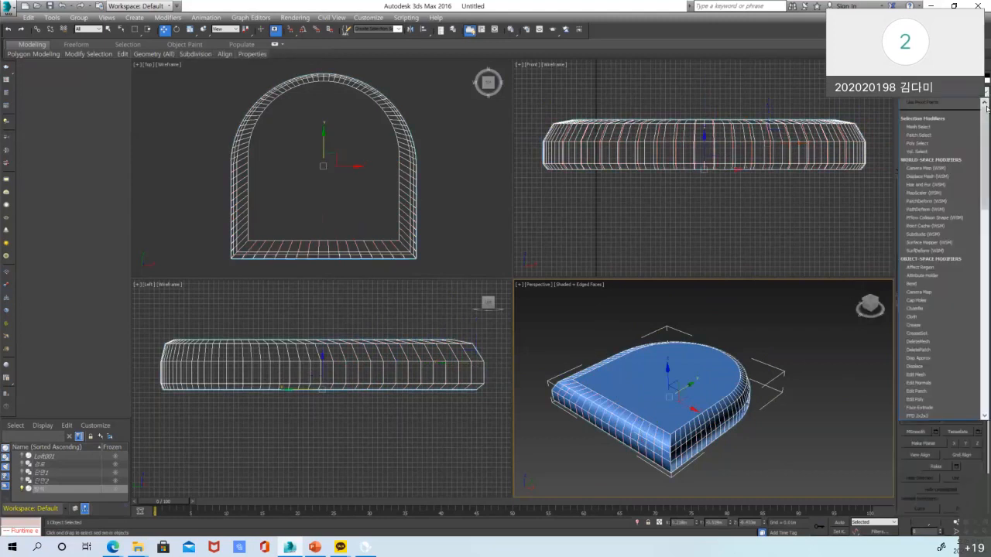
left_click_drag(984, 161, 984, 223)
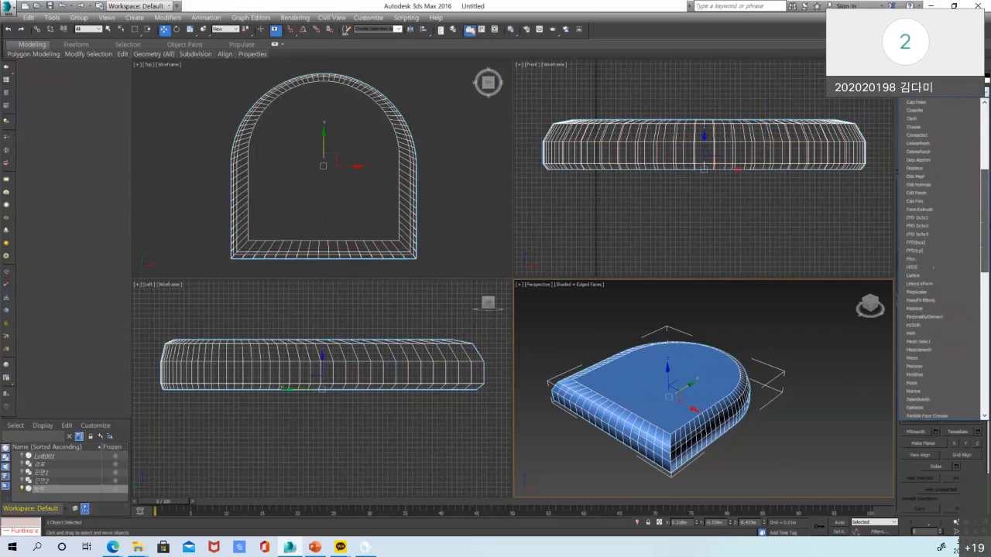
left_click(953, 350)
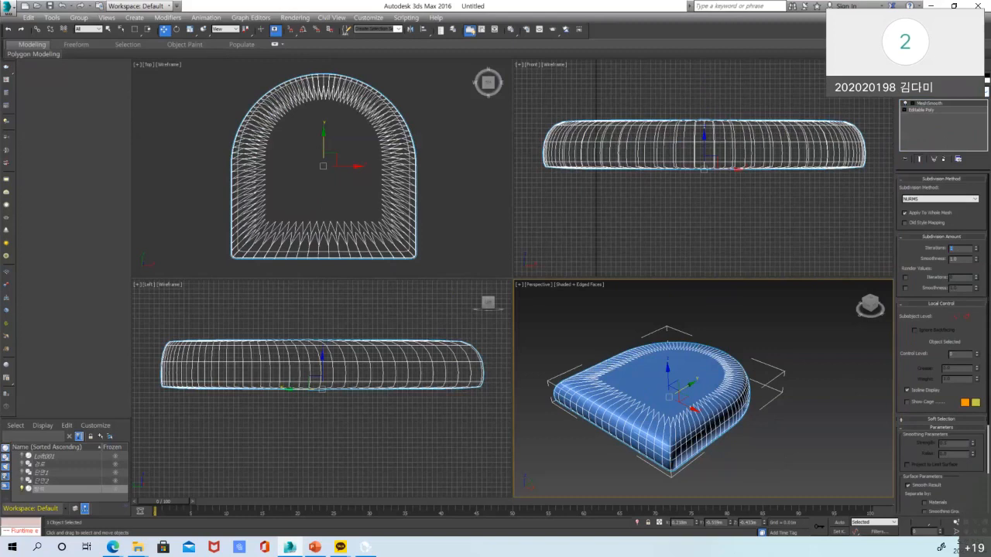
type("2")
key("Return")
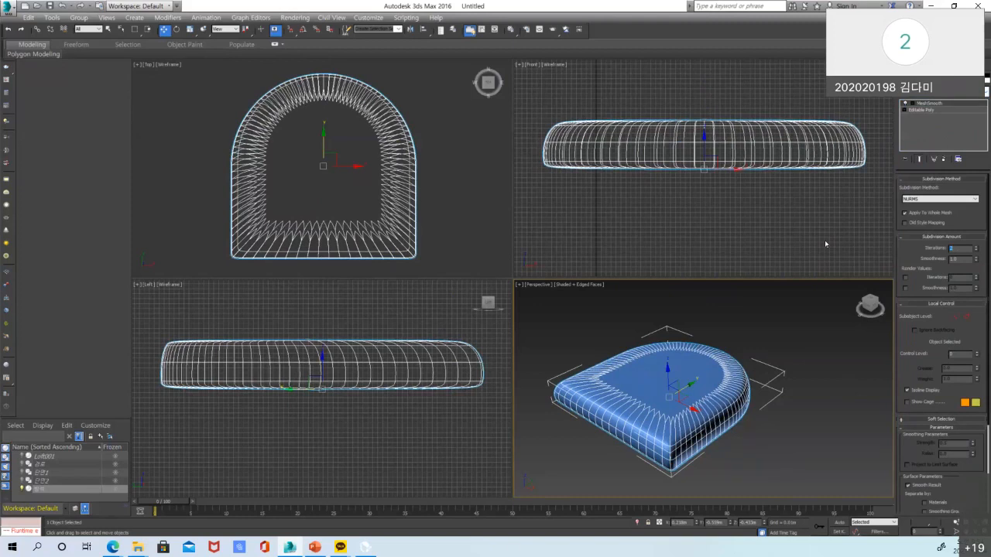
Raise the top vertex ring of the underlying Editable Poly slightly in the front view, and return to the MeshSmooth level
left_click(917, 113)
left_click(905, 111)
left_click(907, 116)
left_click_drag(568, 102, 845, 128)
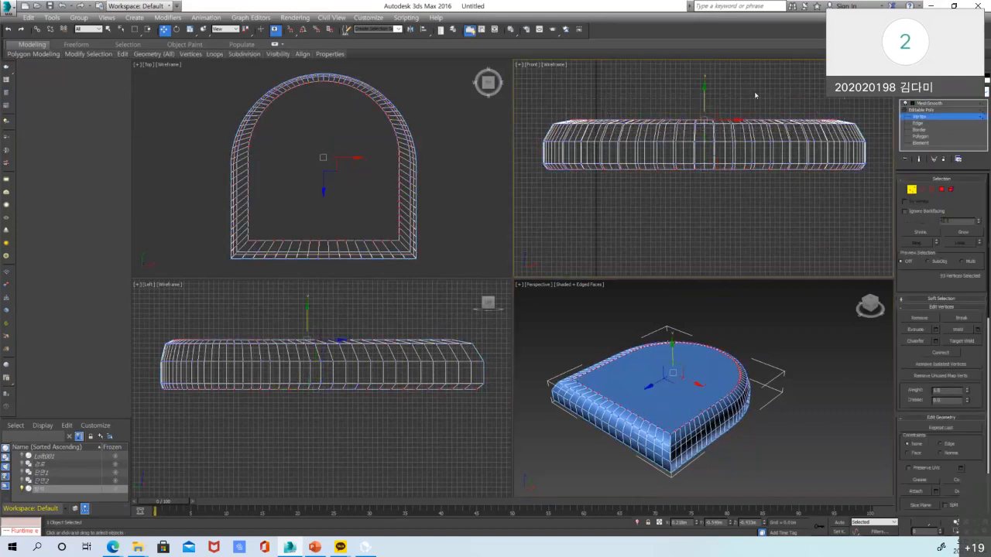
left_click_drag(704, 94, 704, 91)
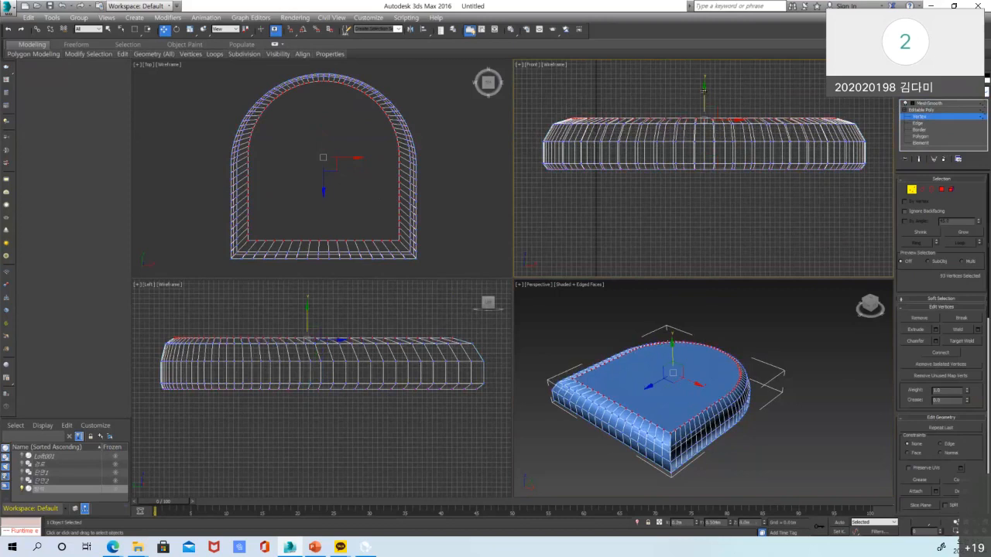
left_click(928, 109)
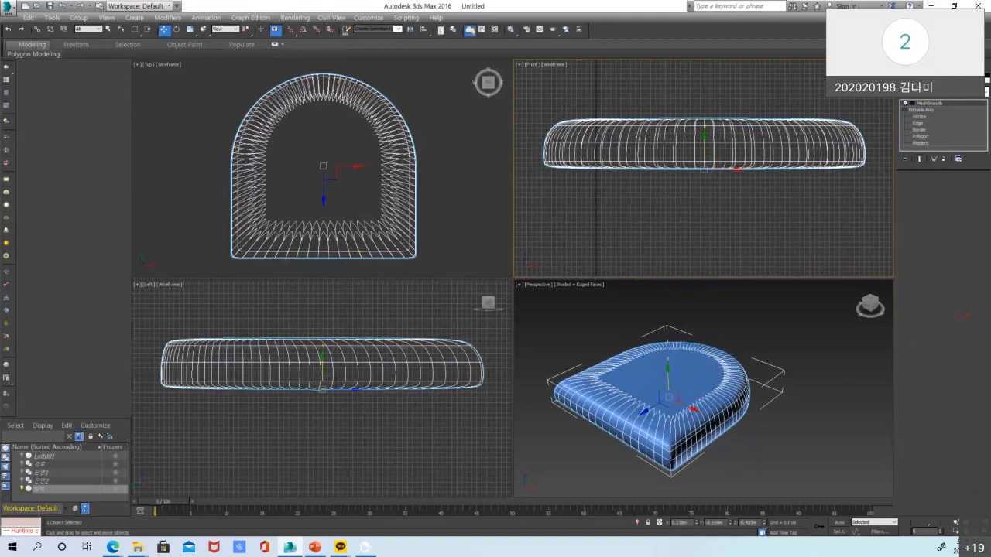
Unhide all hidden objects and view the cushion together with the armchair's backrest in perspective
left_click(960, 66)
left_click(941, 357)
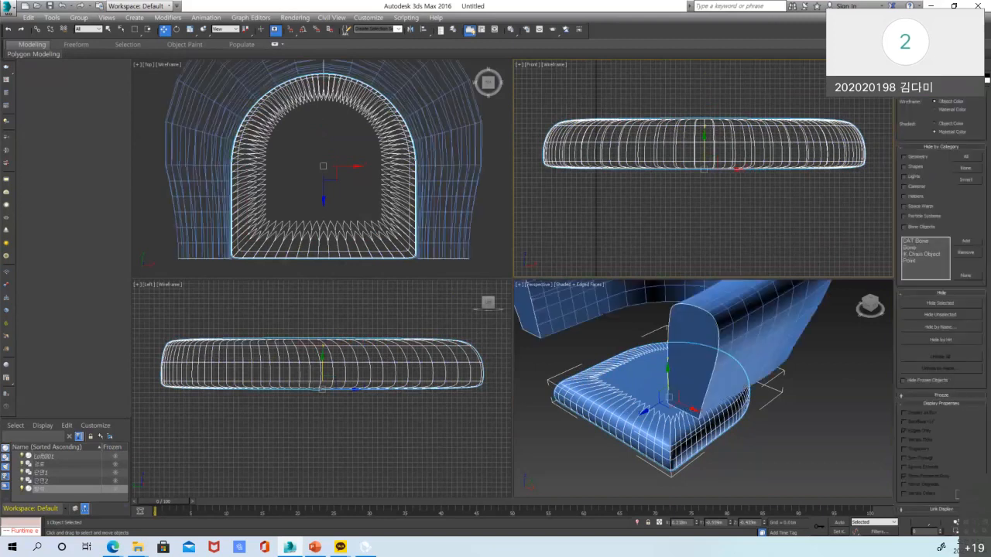
key("ctrl+r")
left_click_drag(683, 374, 709, 373)
scroll(695, 363, "up", 3)
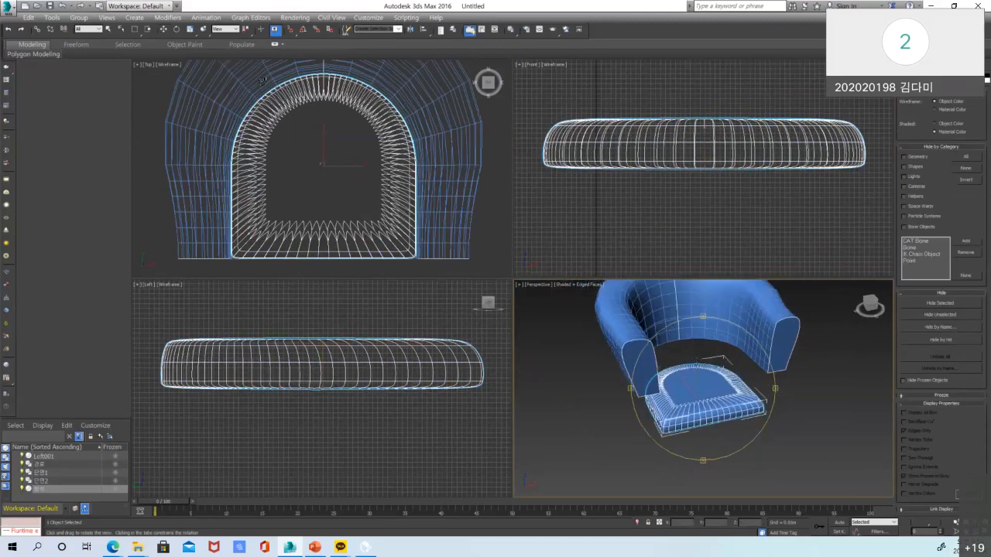
Move the cushion up in the front view until its underside is level with the bottom of the armrests
left_click(164, 28)
scroll(639, 215, "down", 5)
scroll(666, 209, "up", 3)
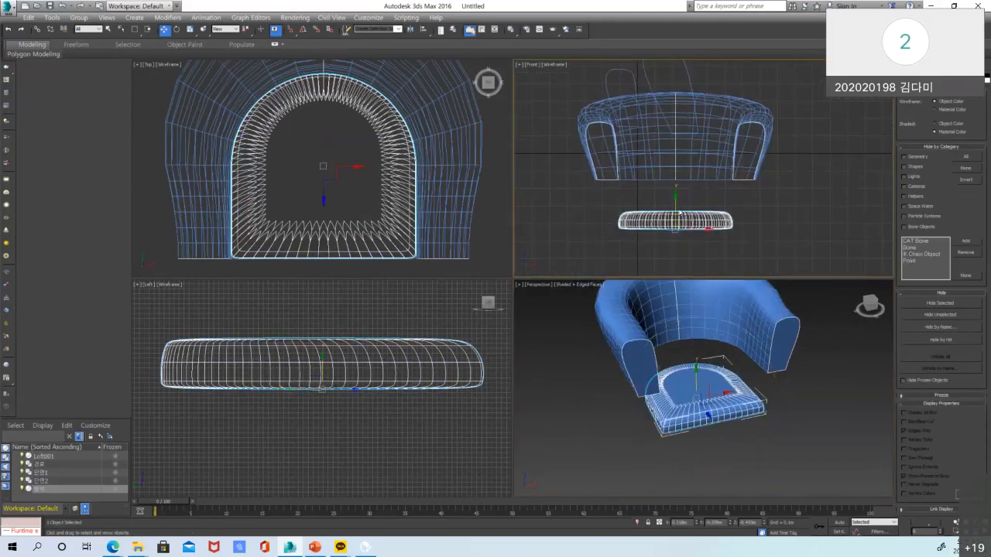
left_click_drag(675, 200, 673, 168)
left_click_drag(671, 157, 671, 156)
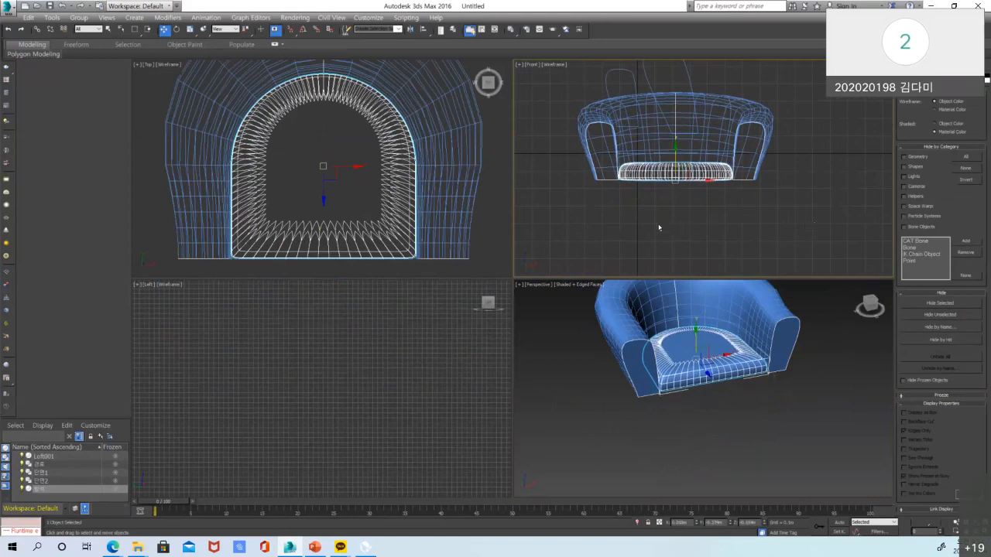
Select the whole armchair with its splines and move it up in the front view so its base rests on the ground line
left_click(562, 227)
scroll(546, 230, "down", 2)
left_click_drag(546, 227, 758, 91)
middle_click_drag(610, 183, 683, 200)
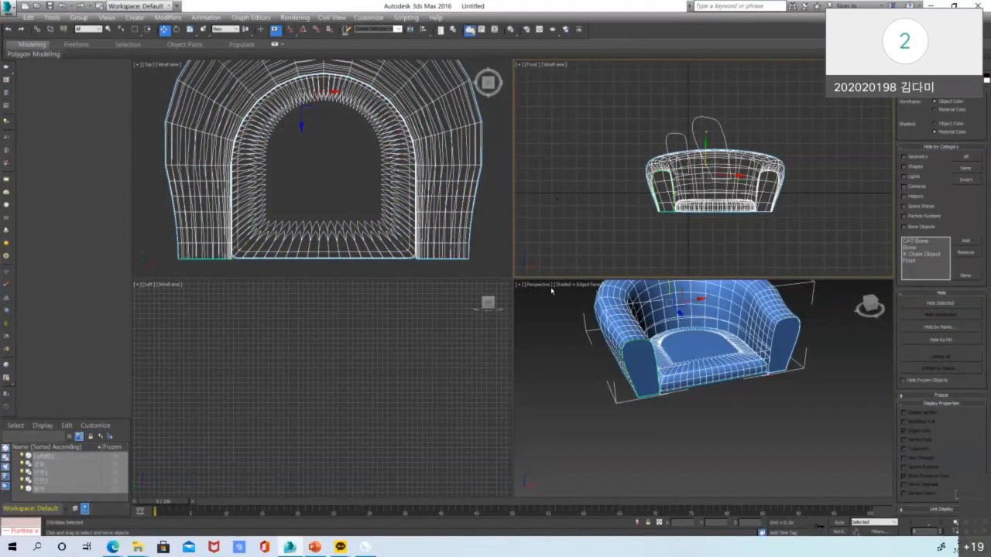
scroll(703, 198, "up", 3)
left_click_drag(706, 143, 704, 117)
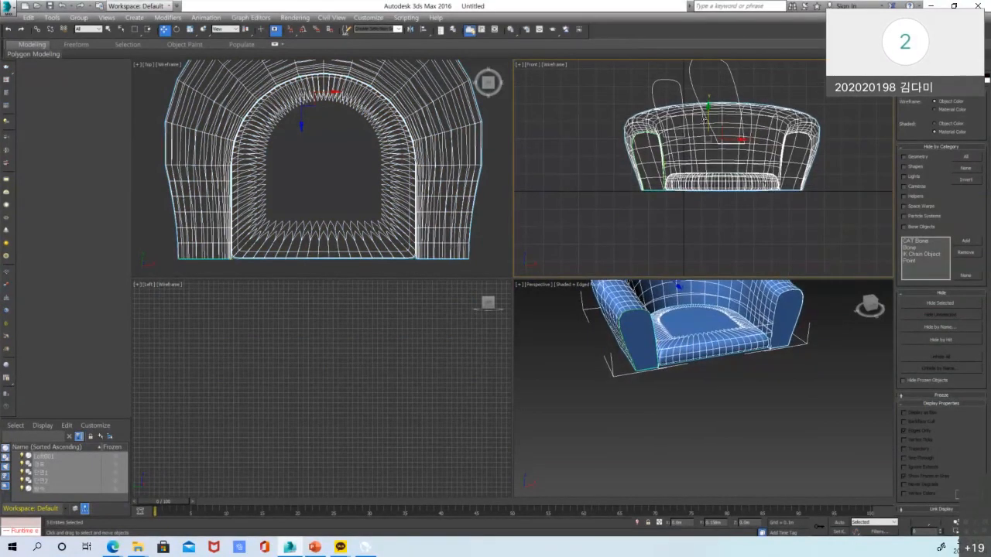
scroll(707, 149, "up", 4)
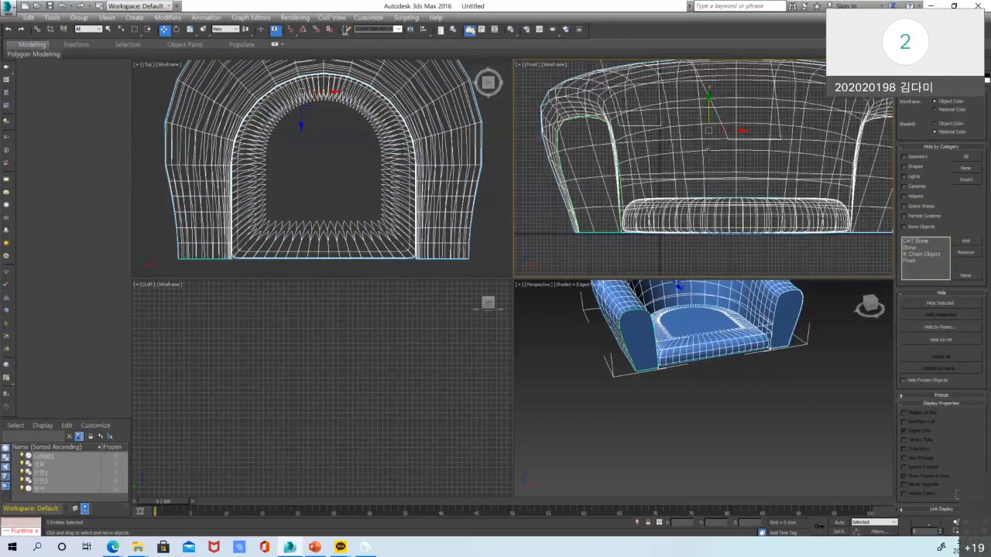
left_click_drag(708, 110, 707, 112)
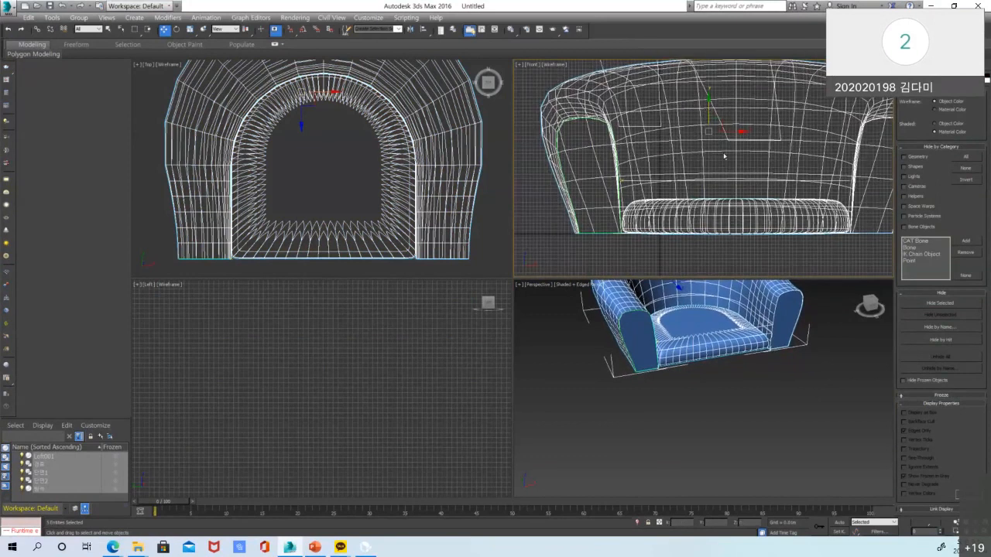
Clear the selection and view the assembled armchair and cushion in the top and perspective views
left_click(289, 171)
scroll(289, 170, "down", 4)
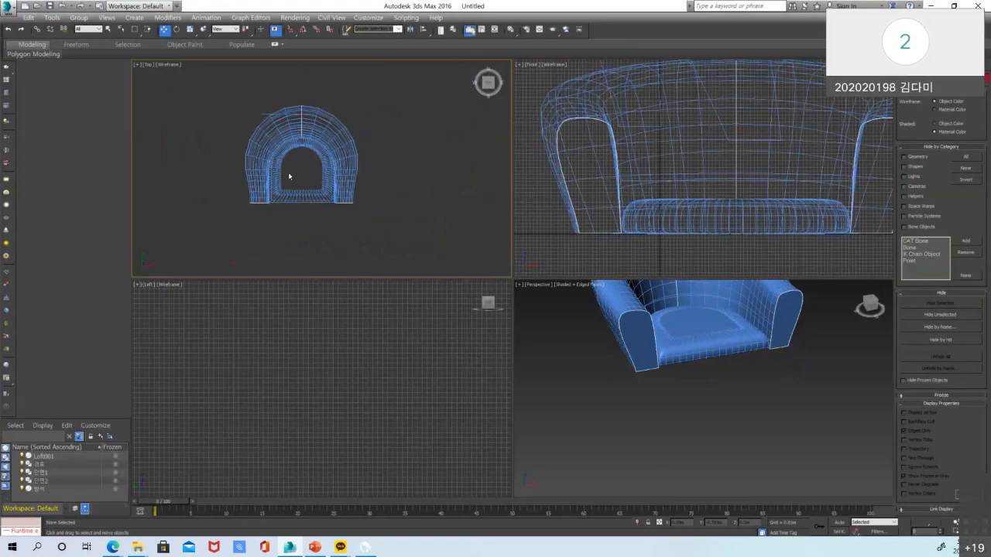
left_click(664, 328)
scroll(704, 409, "down", 3)
scroll(741, 387, "up", 4)
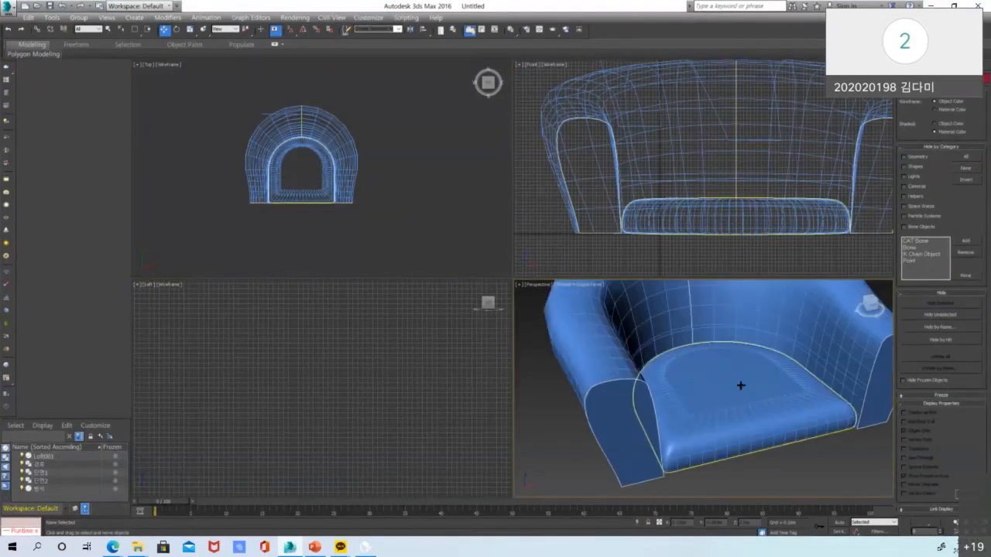
scroll(740, 389, "down", 6)
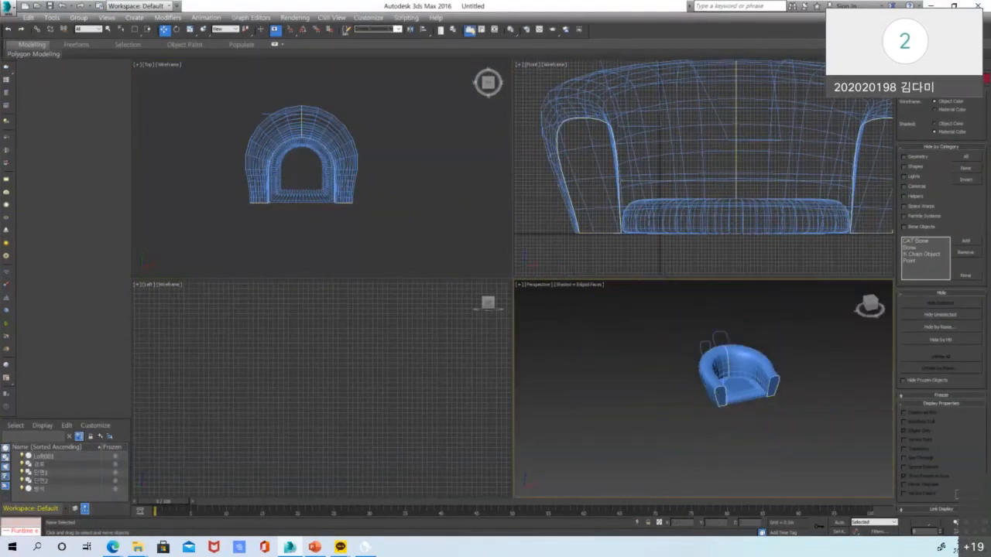
Create a standard Box under the seat's front-left corner in the top view, about 0.08 by 0.07 m, extending downward as a leg
left_click(903, 68)
left_click(908, 94)
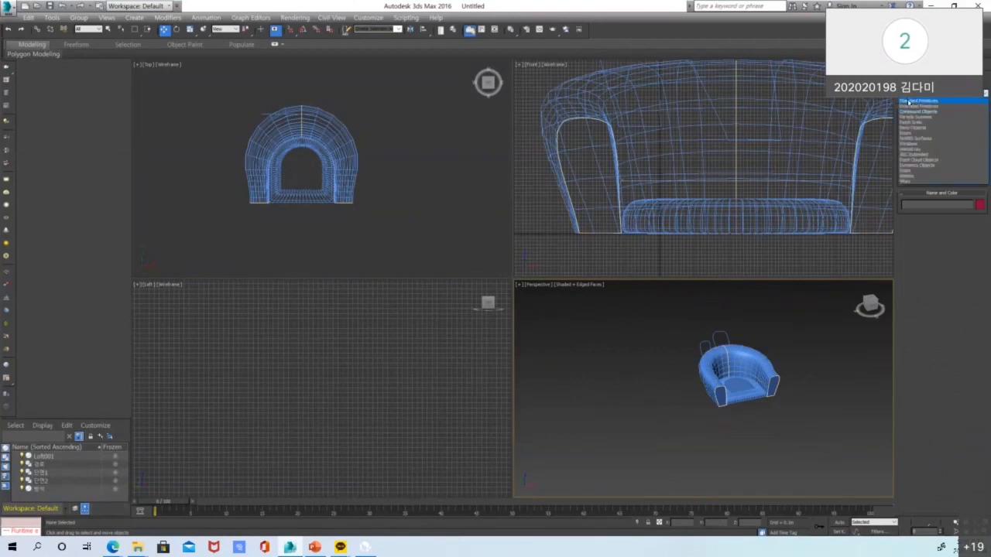
left_click(909, 104)
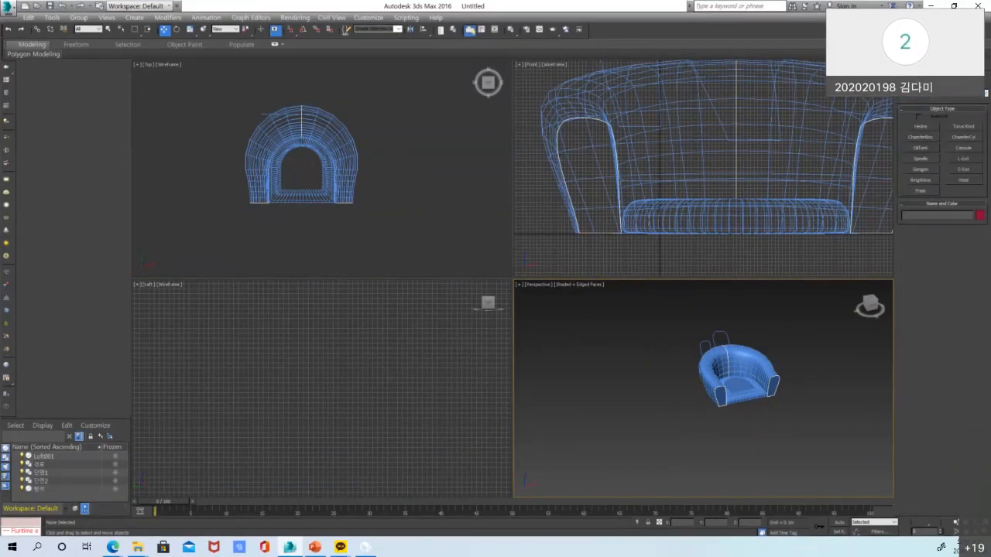
left_click(910, 95)
left_click(912, 102)
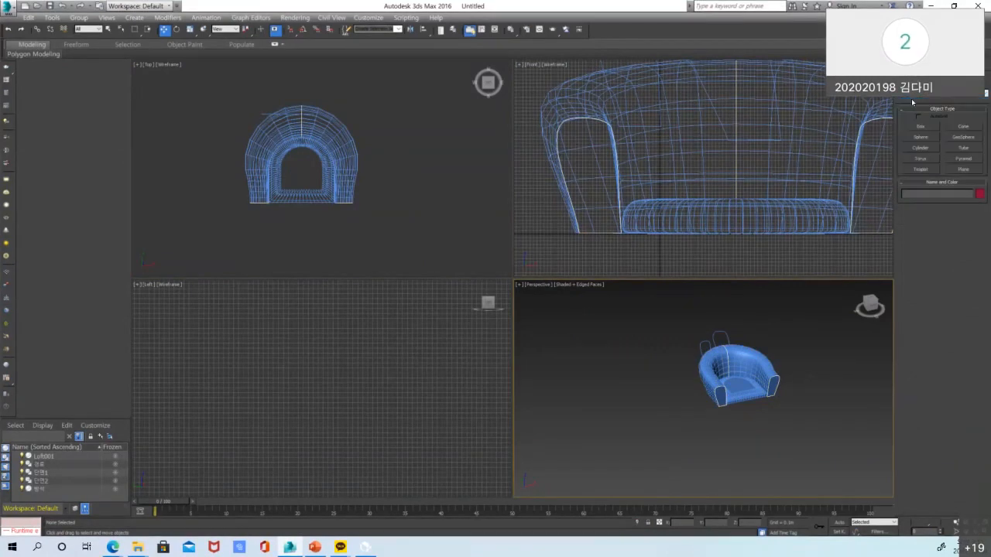
left_click(922, 126)
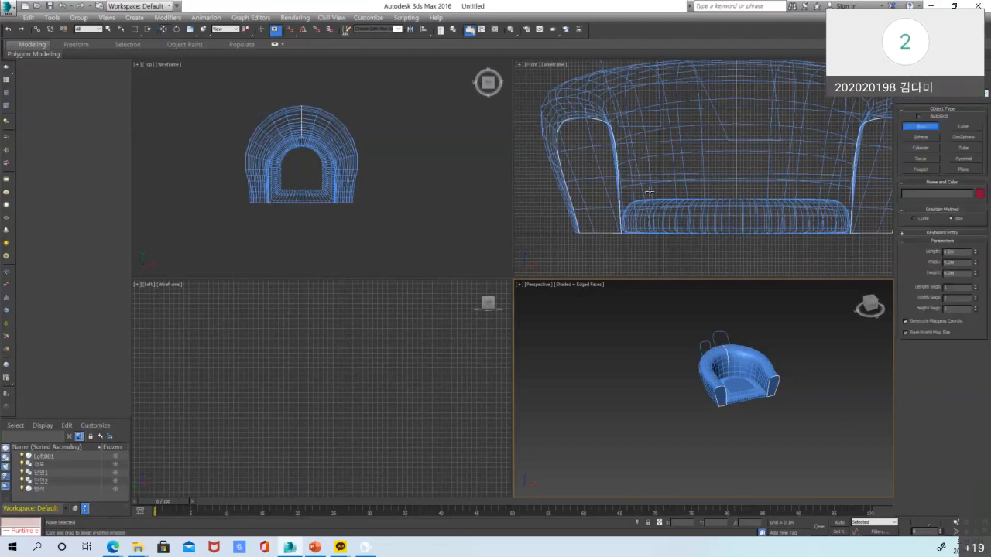
scroll(288, 206, "up", 3)
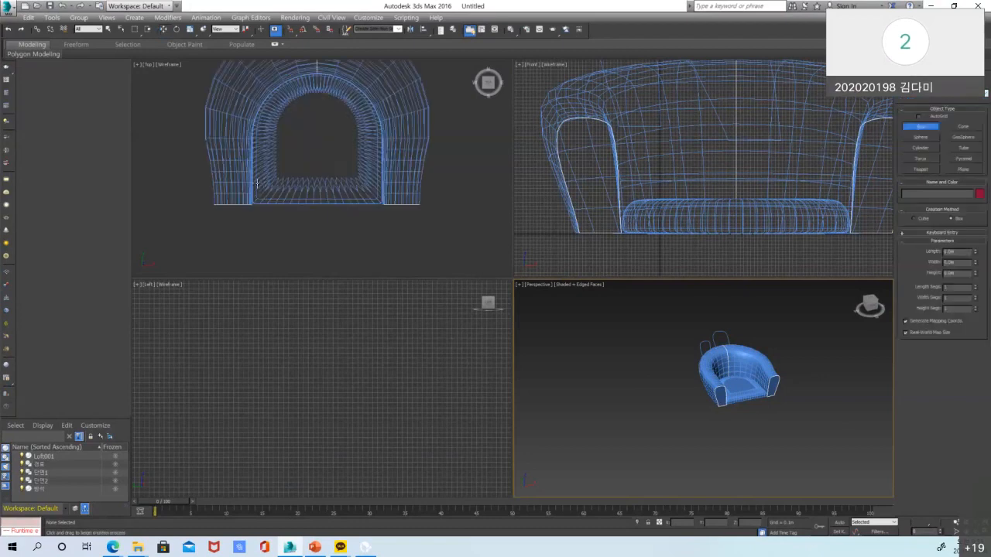
left_click_drag(257, 181, 272, 198)
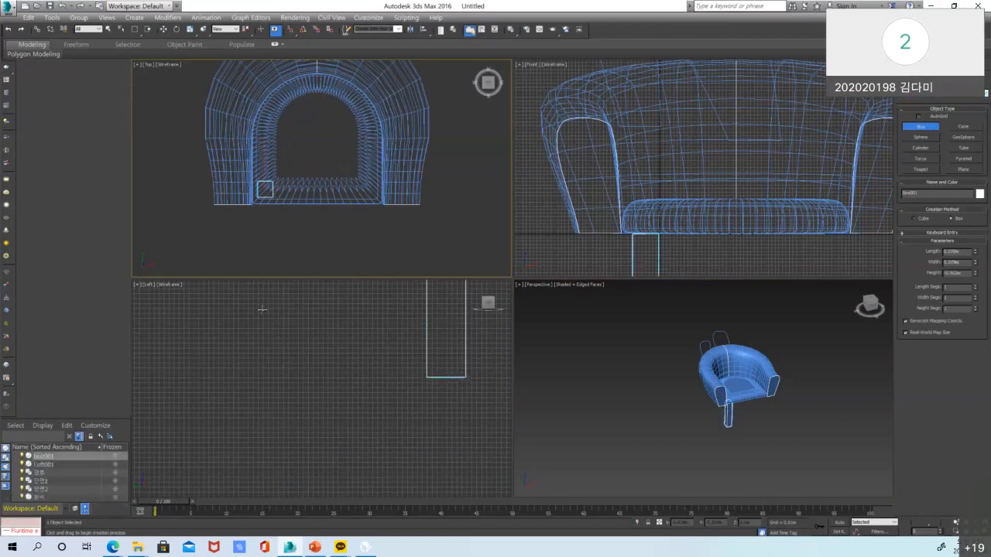
left_click(399, 323)
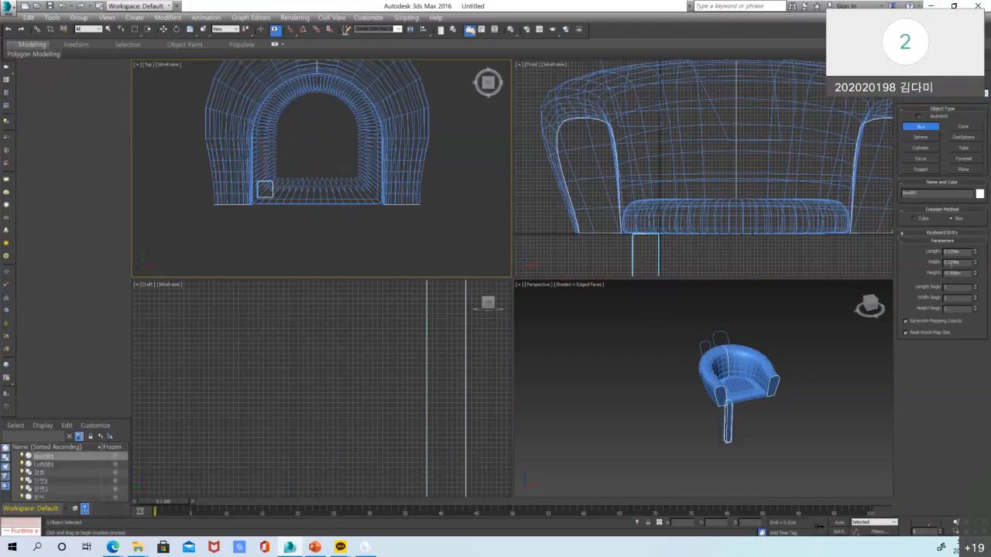
Set the leg box's length and width to 0.05 m and its height to -0.7 m
type("0.18")
key("Tab")
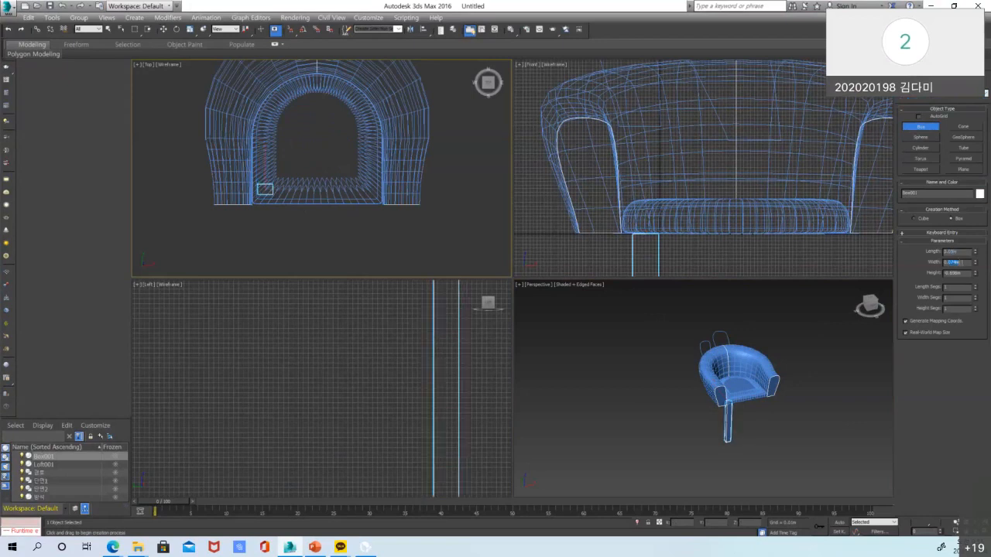
type("0.0")
key("Tab")
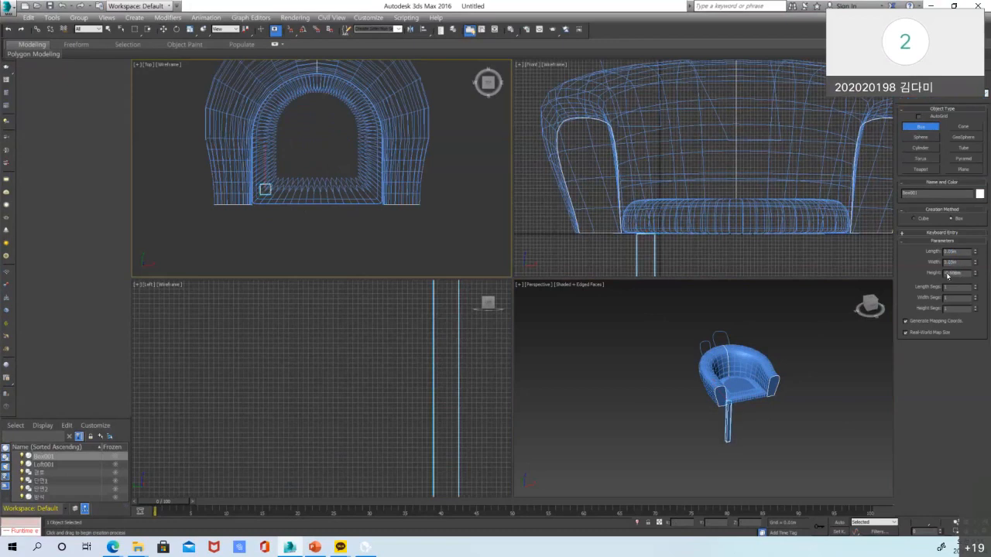
type("0.7")
scroll(661, 153, "down", 5)
scroll(661, 158, "down", 2)
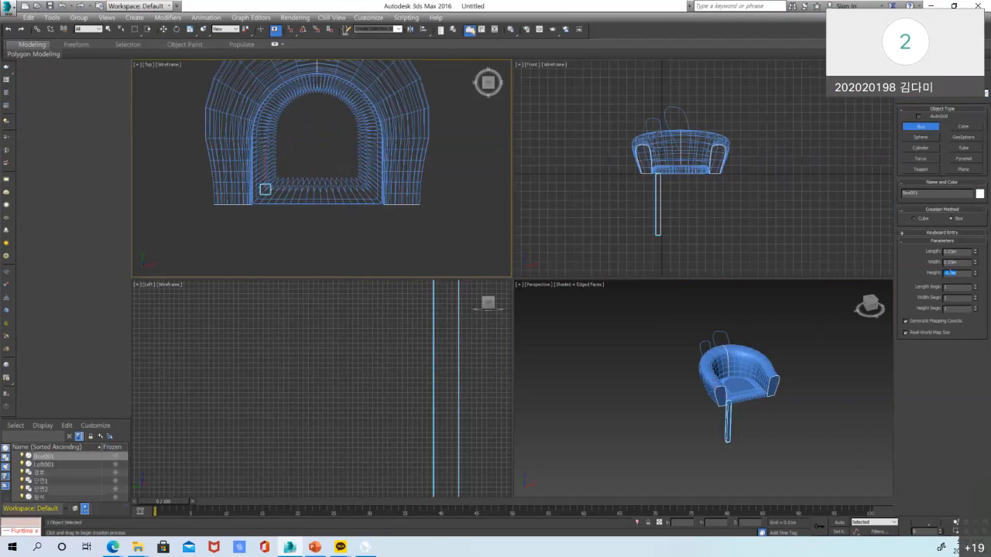
key("Return")
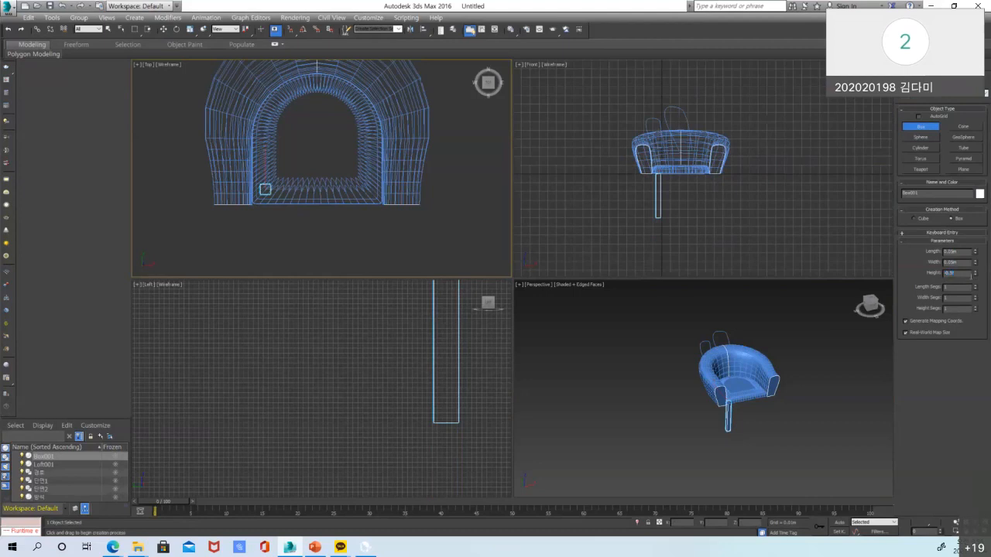
key("Return")
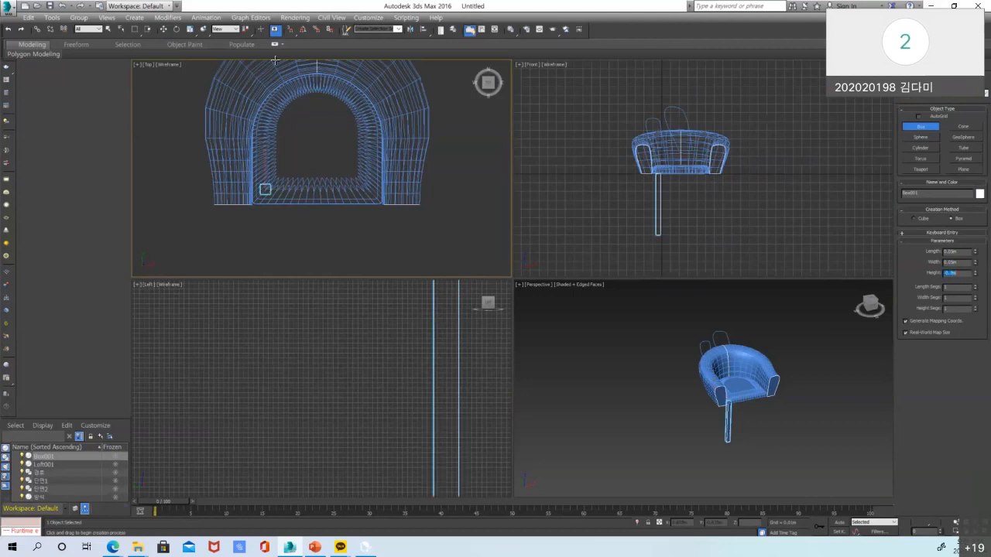
Convert the leg box under the seat corner to an Editable Poly
left_click(164, 28)
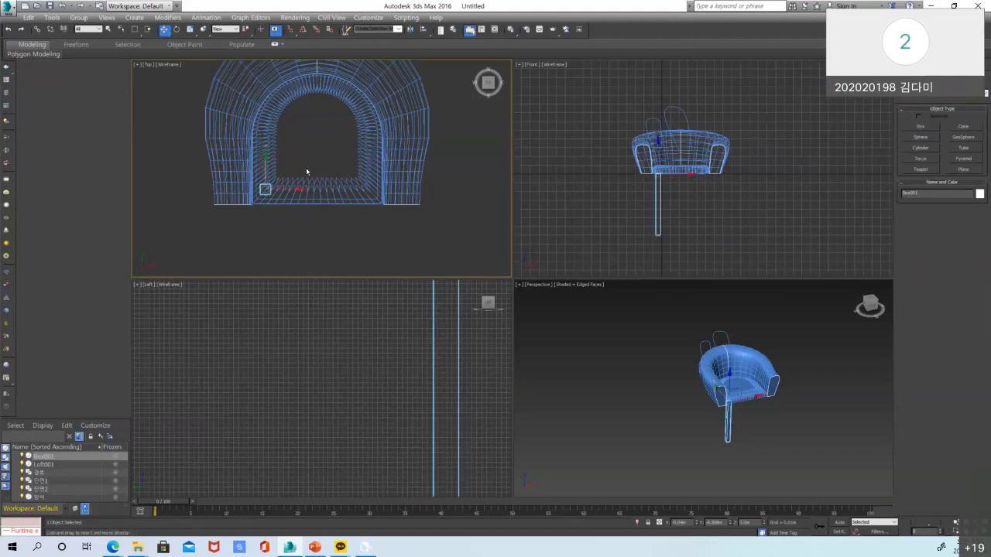
scroll(326, 168, "up", 8)
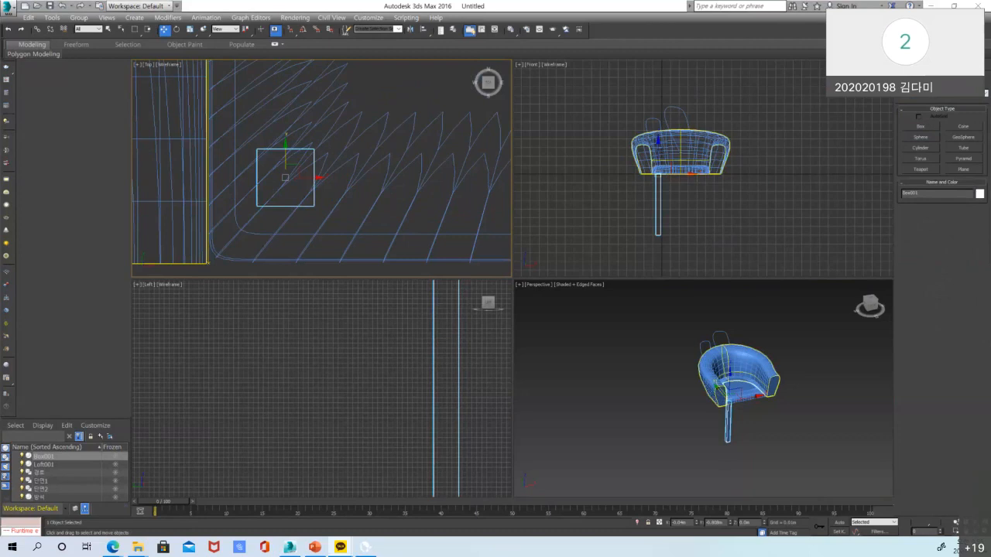
middle_click_drag(361, 187, 388, 179)
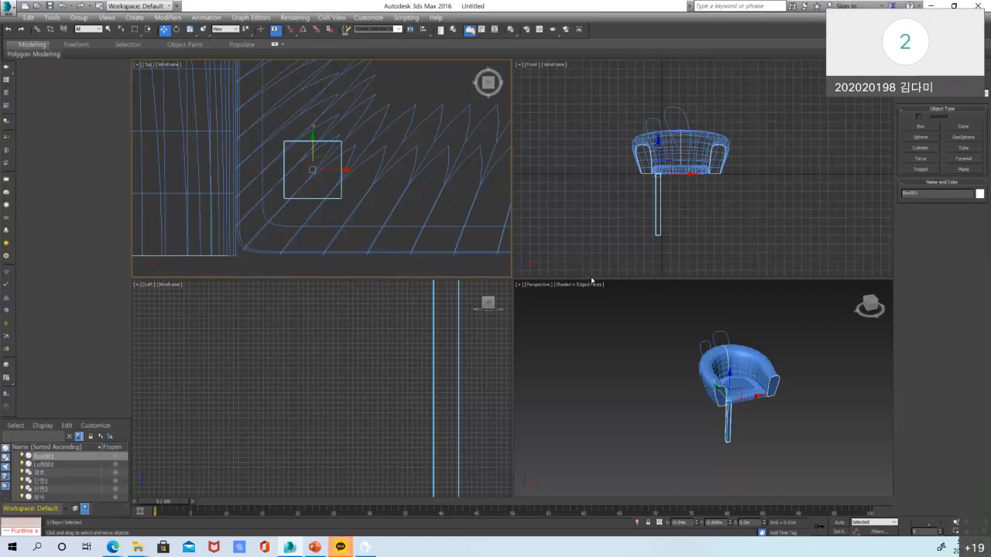
middle_click_drag(417, 183, 429, 179)
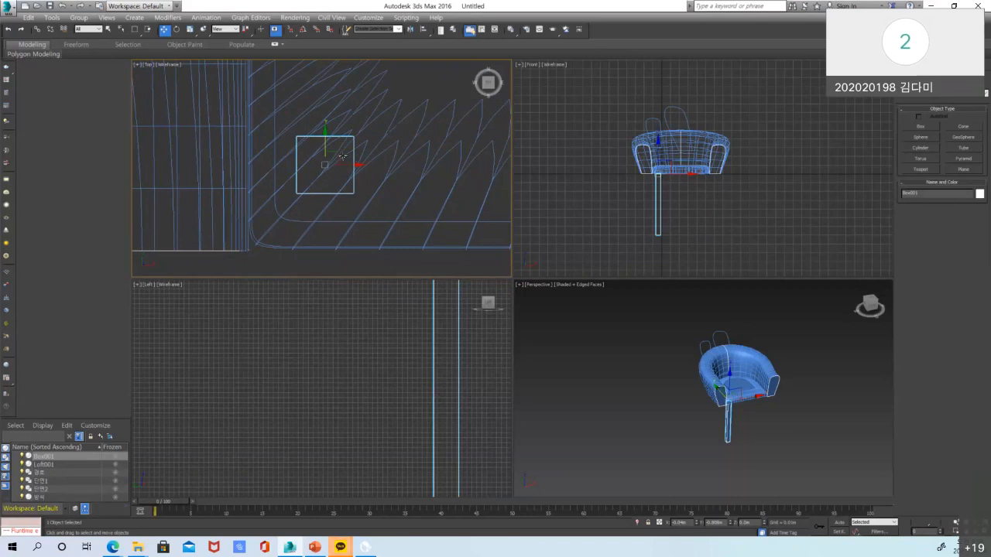
right_click(333, 151)
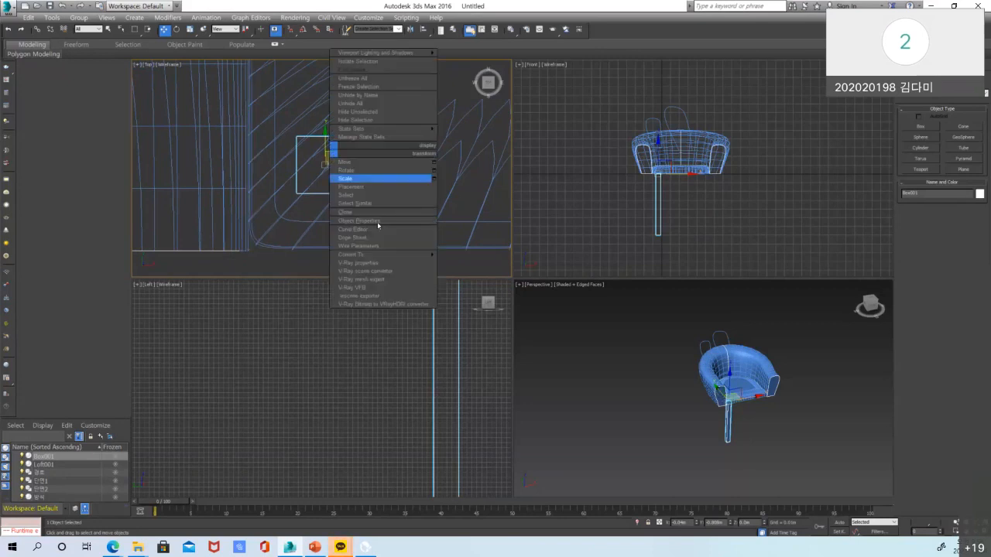
mouse_move(390, 257)
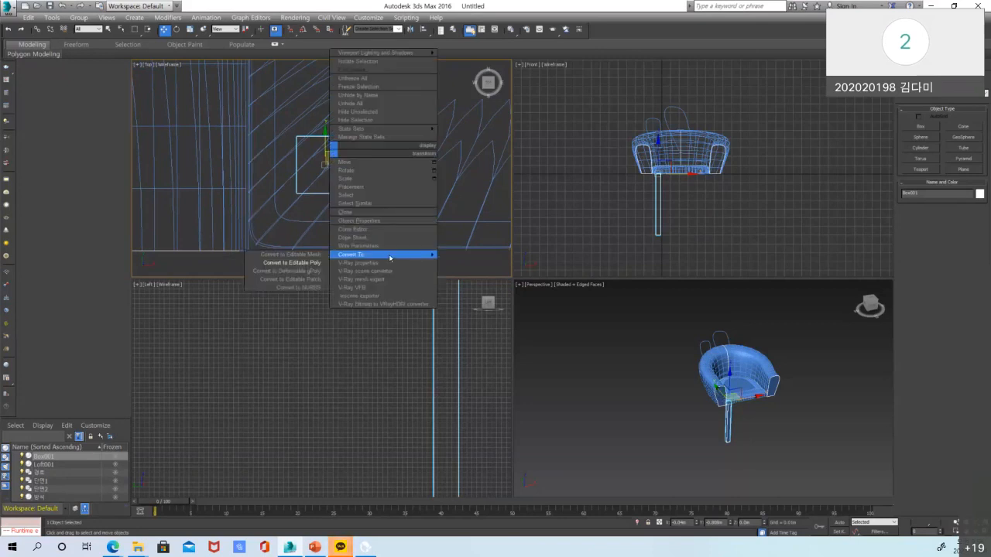
left_click(313, 263)
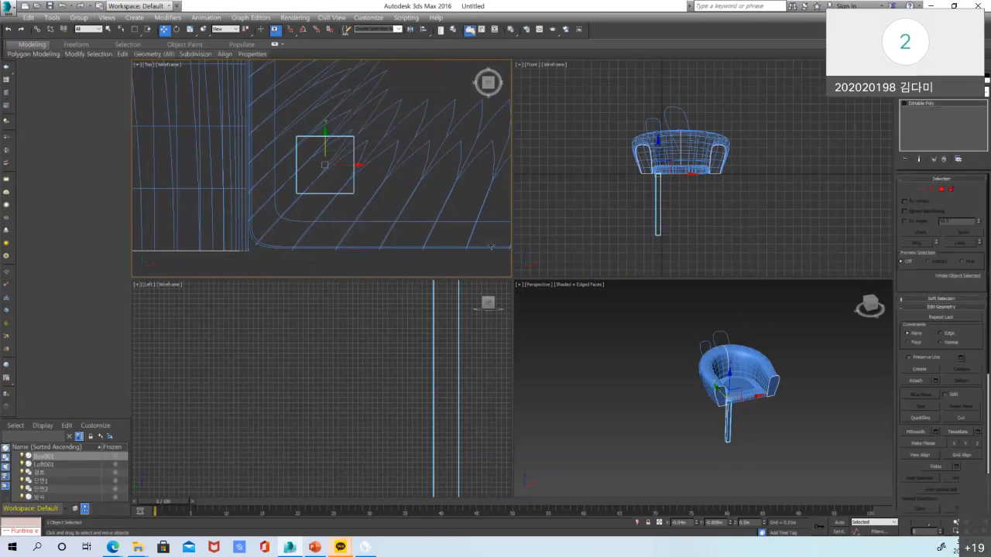
Select the leg's four bottom vertices and scale them uniformly in the top view to about half size, tapering the leg
left_click(909, 189)
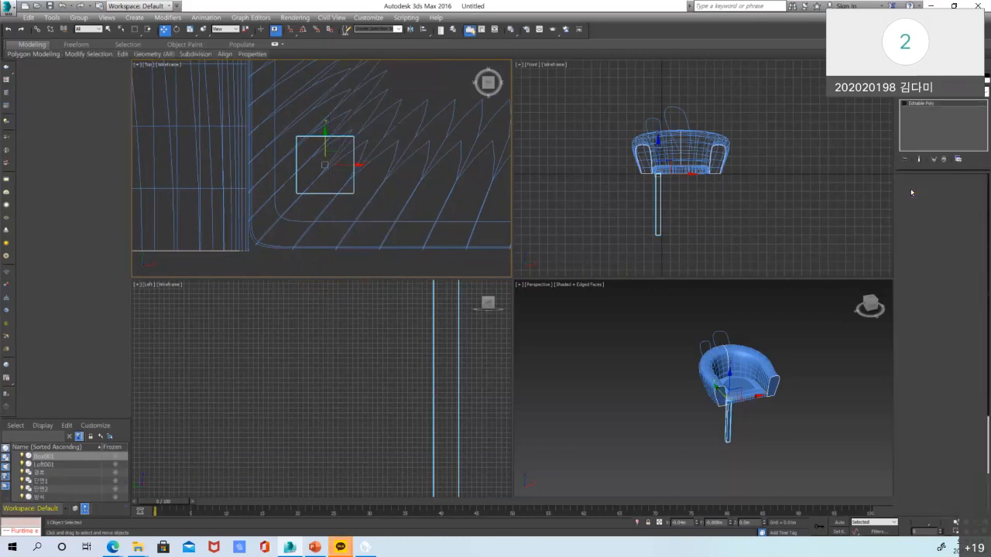
left_click_drag(709, 223, 594, 263)
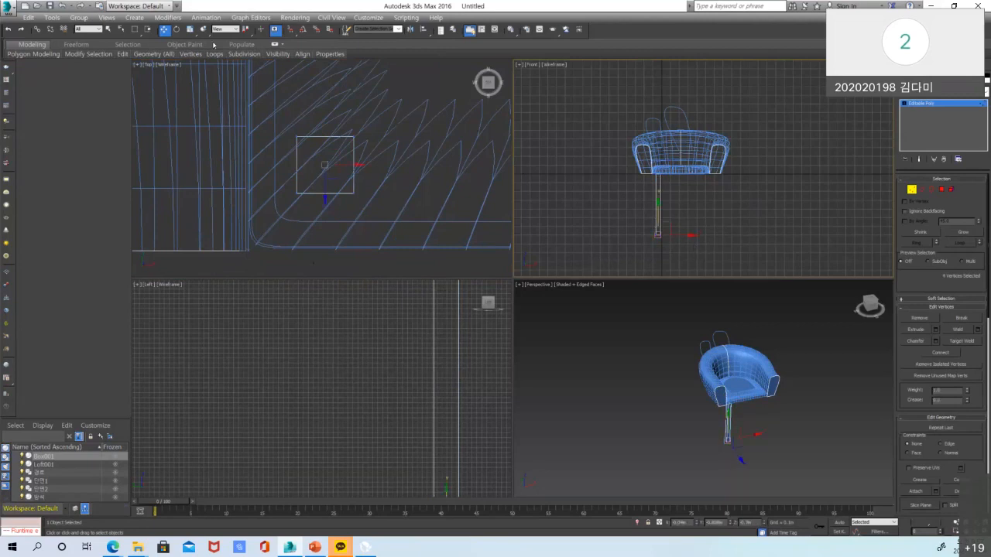
left_click(191, 29)
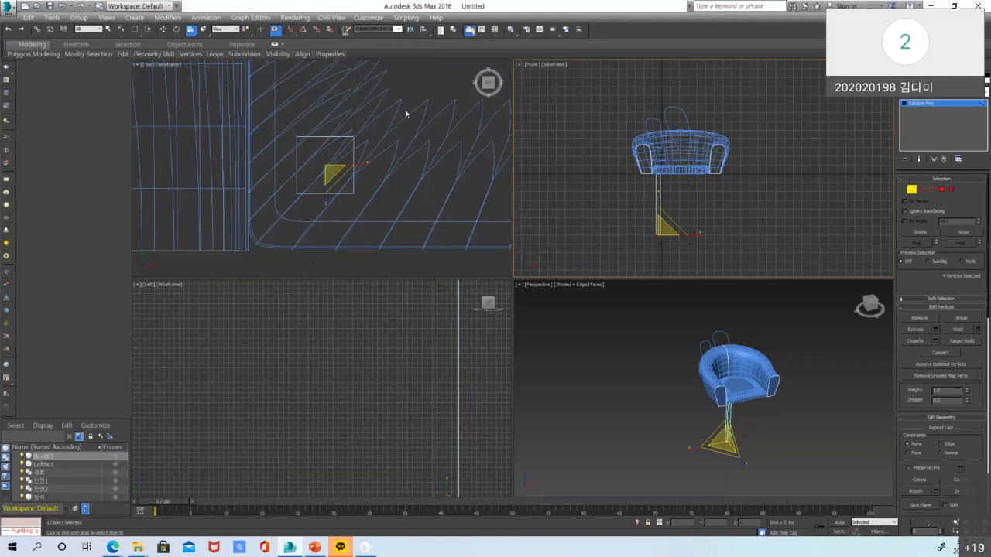
scroll(390, 119, "up", 2)
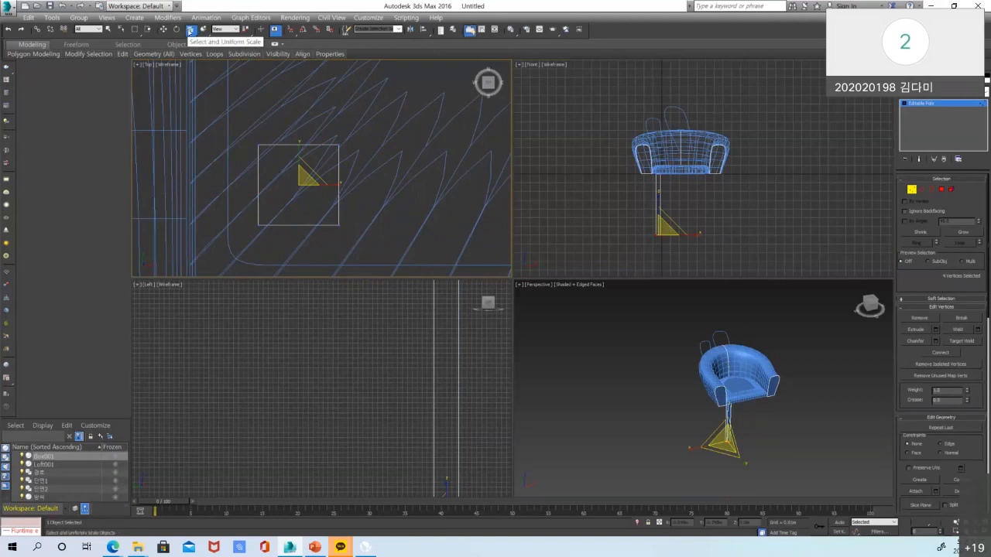
left_click_drag(289, 146, 302, 180)
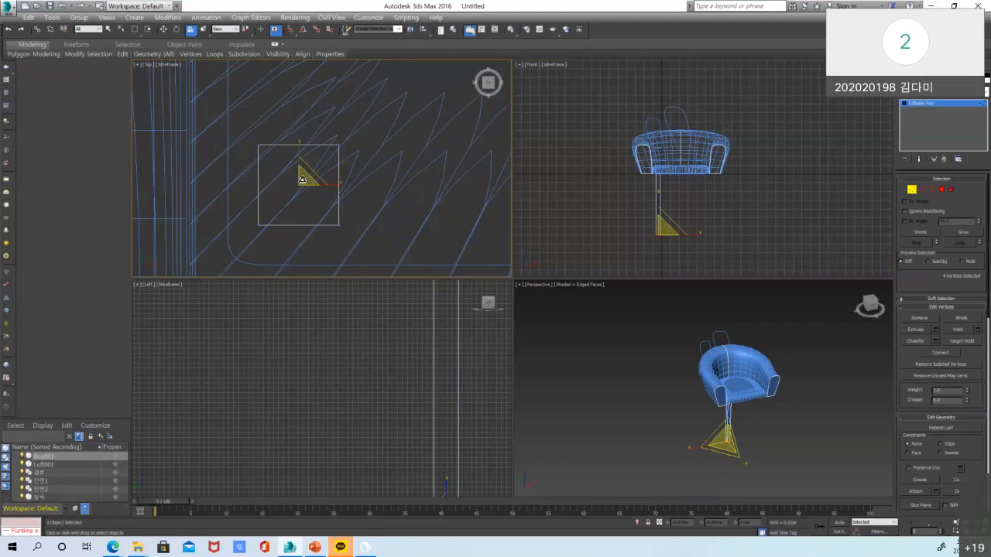
left_click_drag(302, 180, 310, 173)
left_click_drag(301, 179, 285, 220)
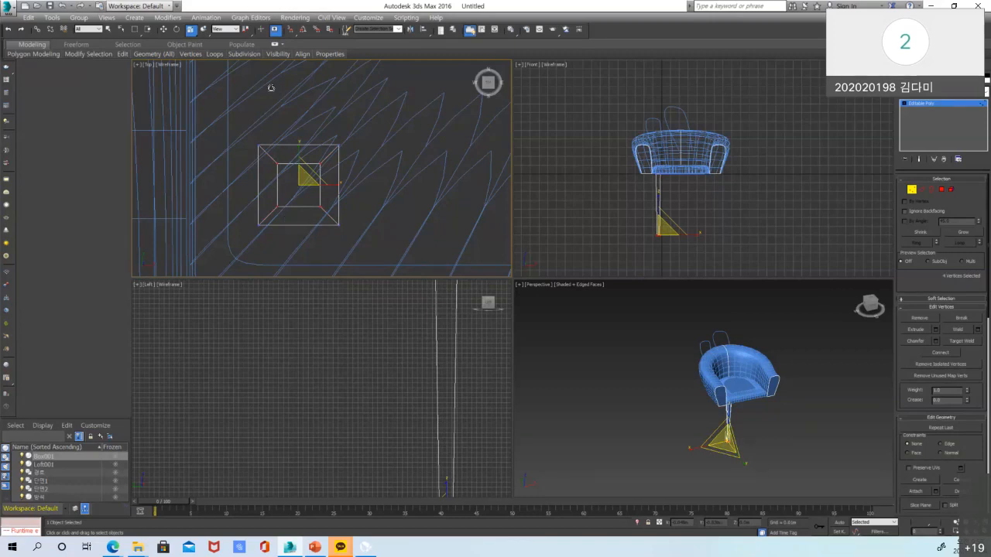
Move the leg's bottom vertices diagonally outward past the front-left corner in the top view, and leave vertex editing
left_click(162, 29)
scroll(372, 87, "down", 3)
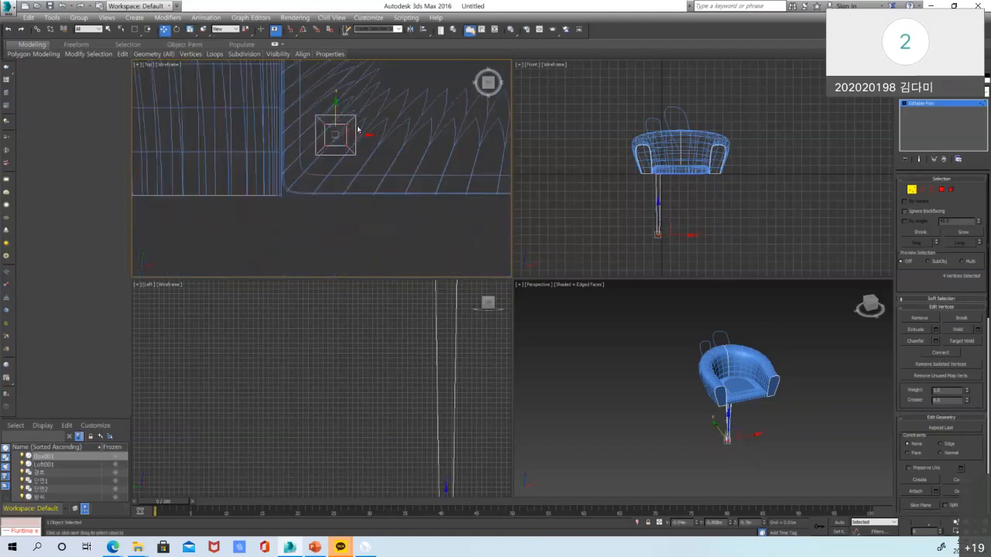
middle_click_drag(387, 144, 419, 139)
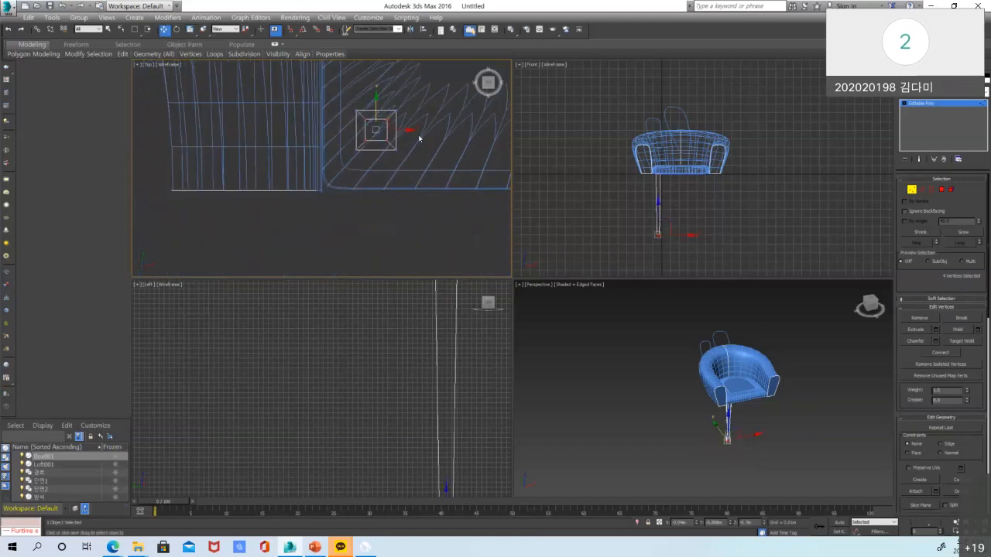
left_click_drag(382, 124, 195, 311)
scroll(318, 191, "down", 3)
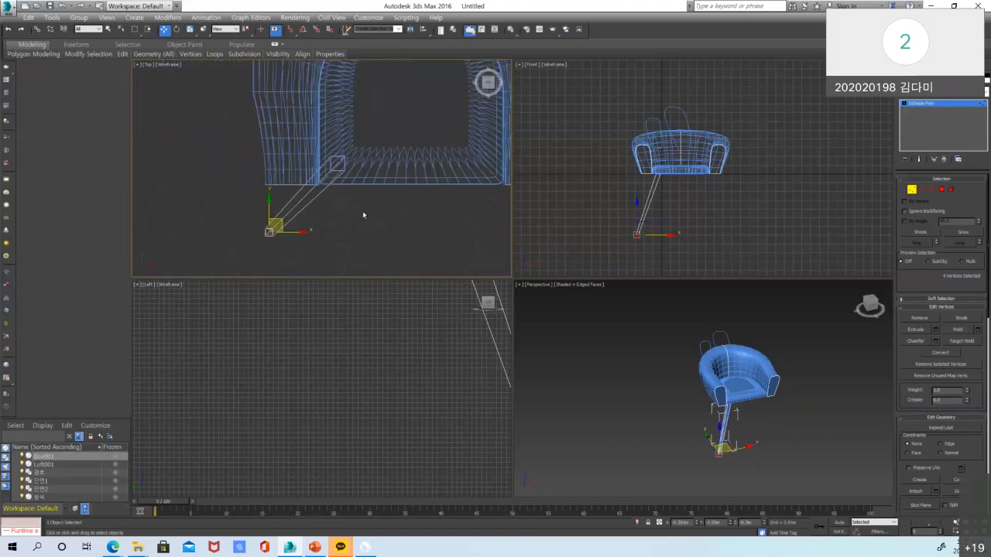
key("1")
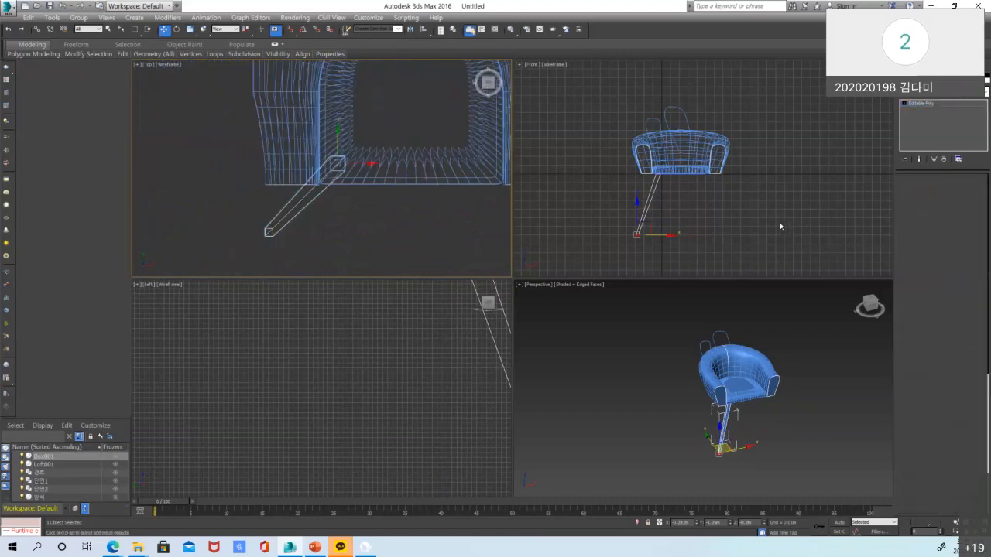
Change the tapered leg's object color to dark yellow
left_click(779, 227)
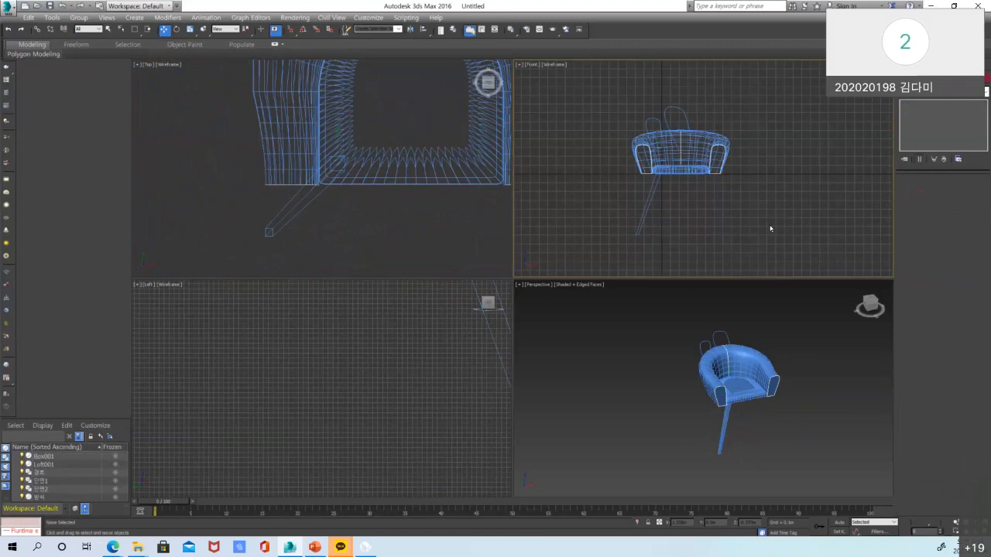
left_click(647, 193)
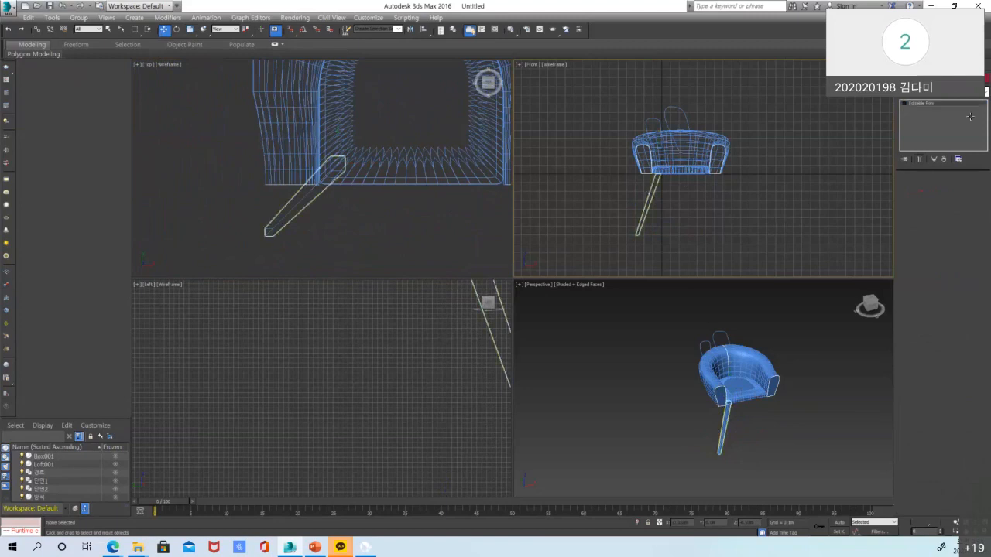
left_click(987, 79)
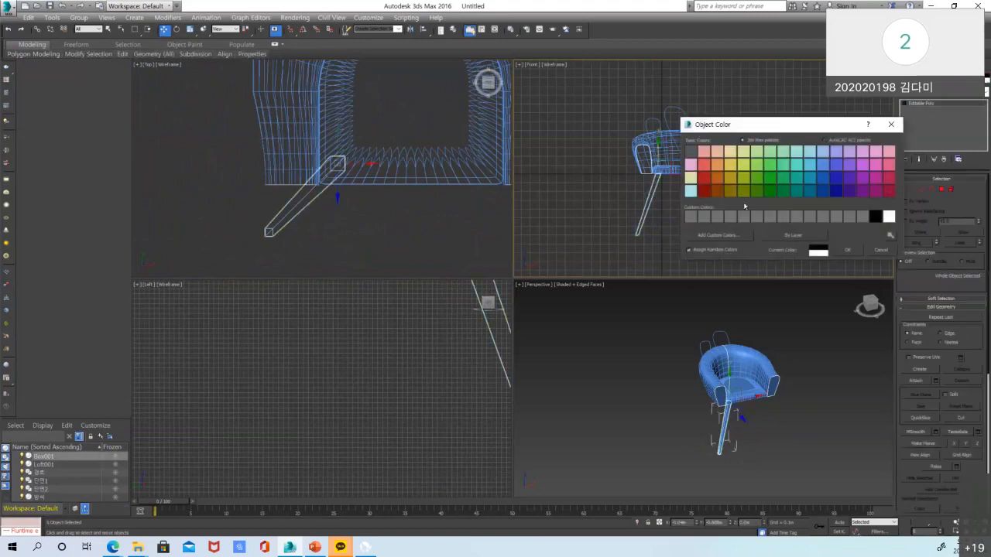
left_click(730, 190)
left_click(846, 250)
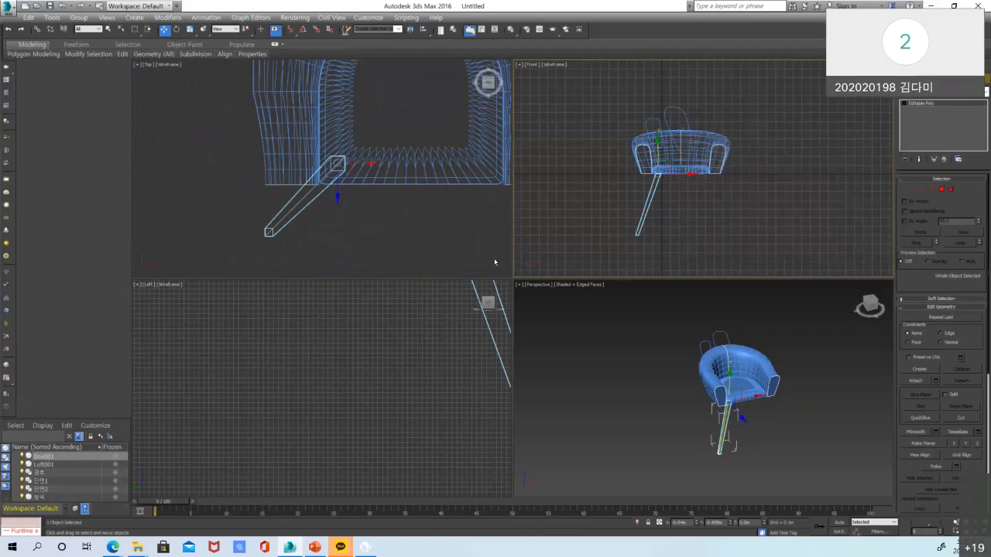
Mirror the leg across the X axis as an instance and move the new leg under the seat's front-right corner
middle_click_drag(418, 240, 304, 248)
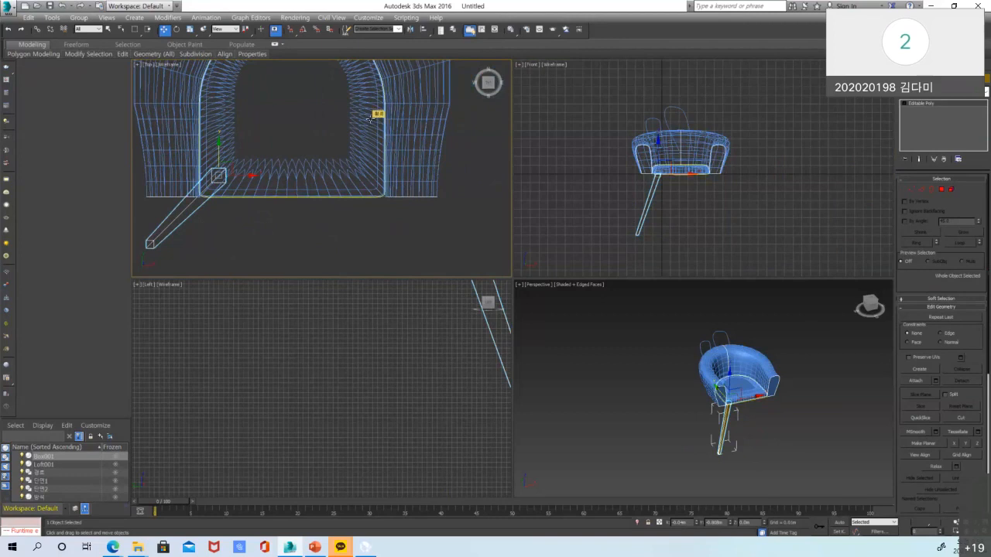
left_click(411, 28)
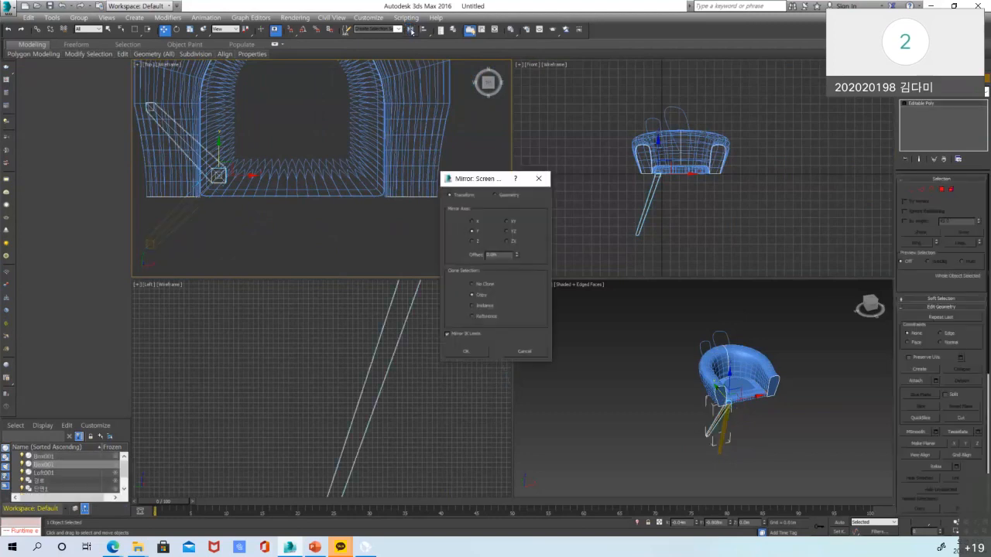
left_click(472, 221)
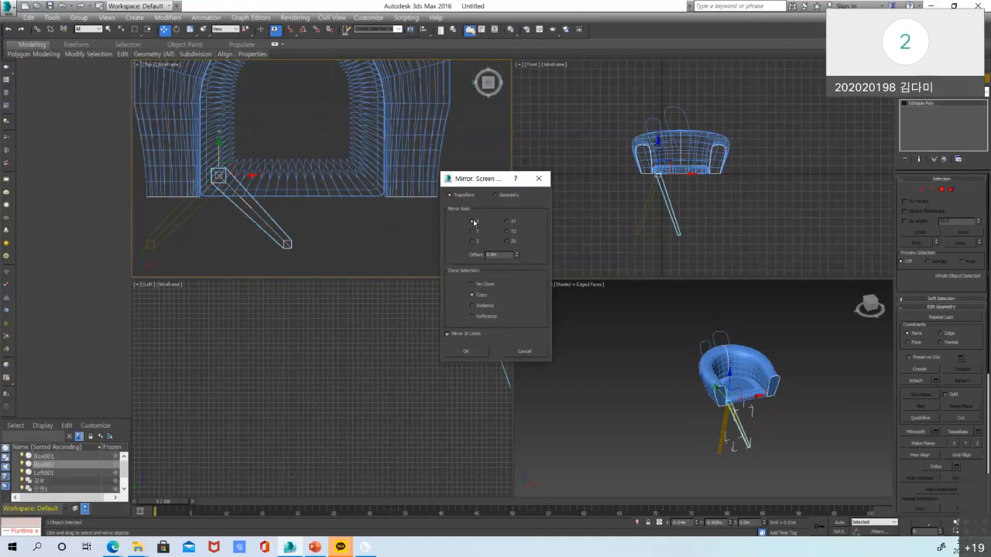
left_click(487, 307)
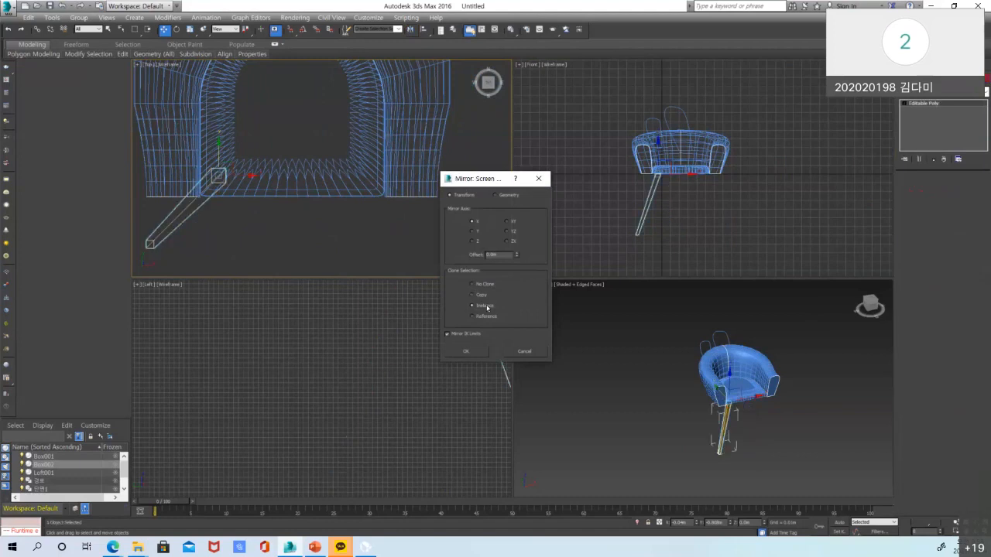
left_click(466, 351)
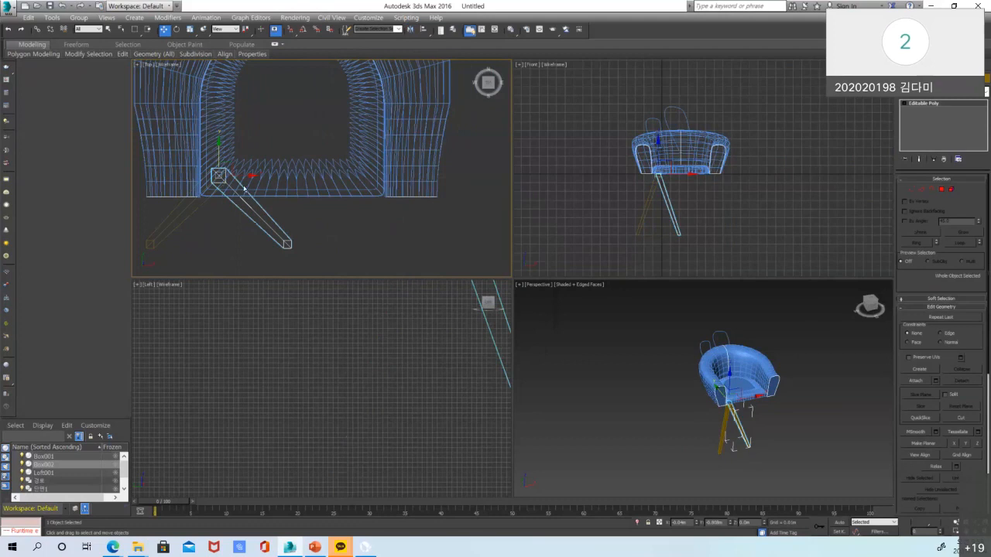
left_click_drag(248, 172, 383, 175)
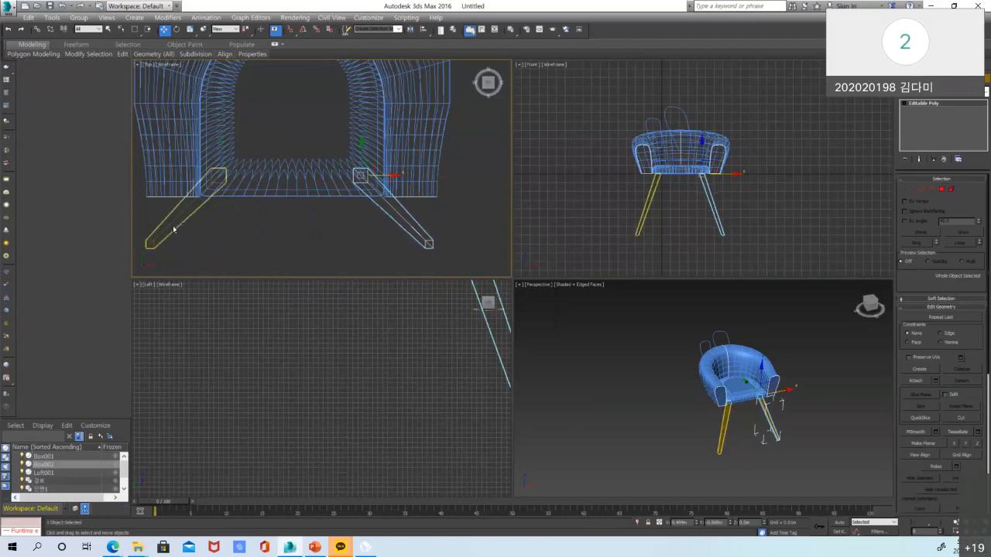
Mirror both front legs together across the Y axis as instances and move the new pair under the back of the seat
left_click(174, 225)
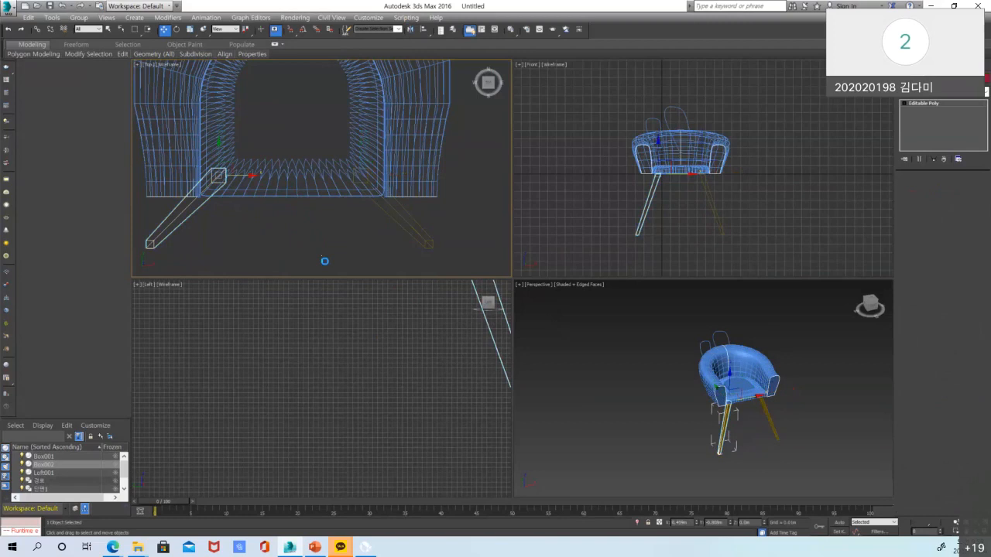
scroll(329, 261, "down", 4)
left_click(373, 238, "ctrl")
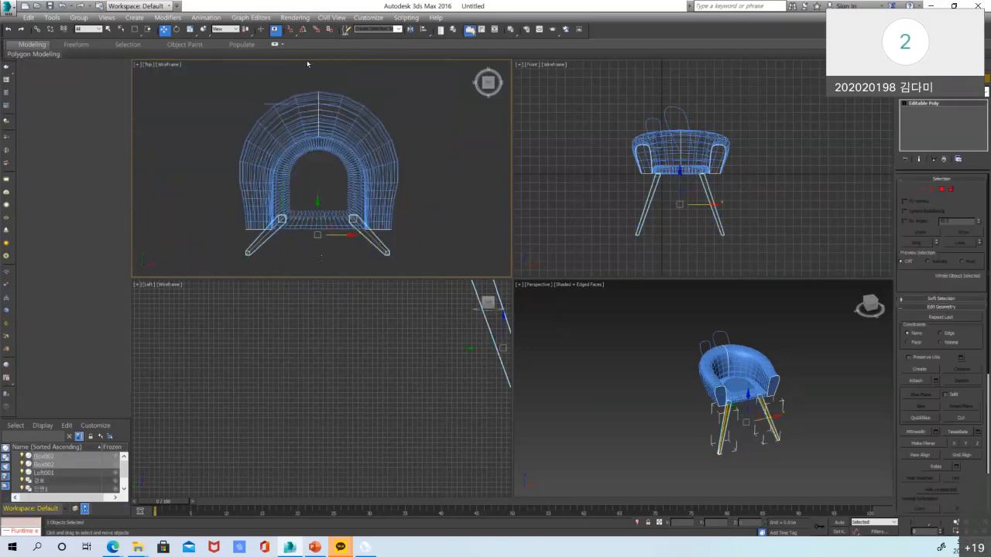
left_click(411, 29)
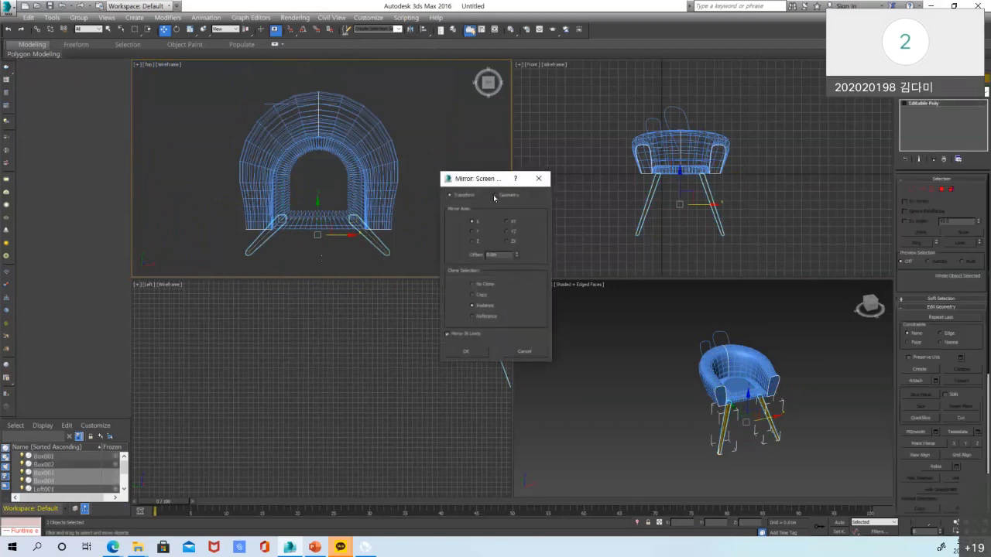
left_click(473, 232)
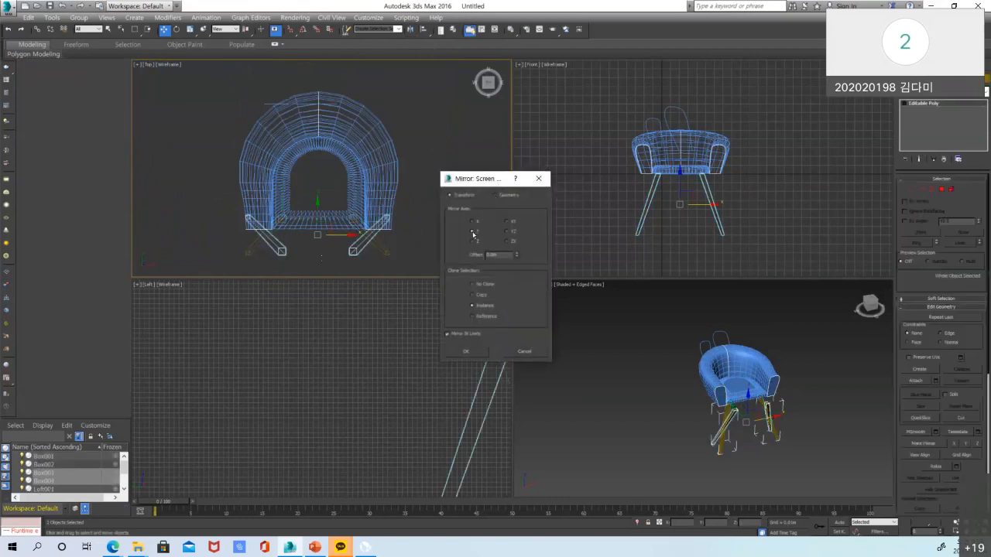
left_click(466, 352)
left_click_drag(322, 219, 329, 121)
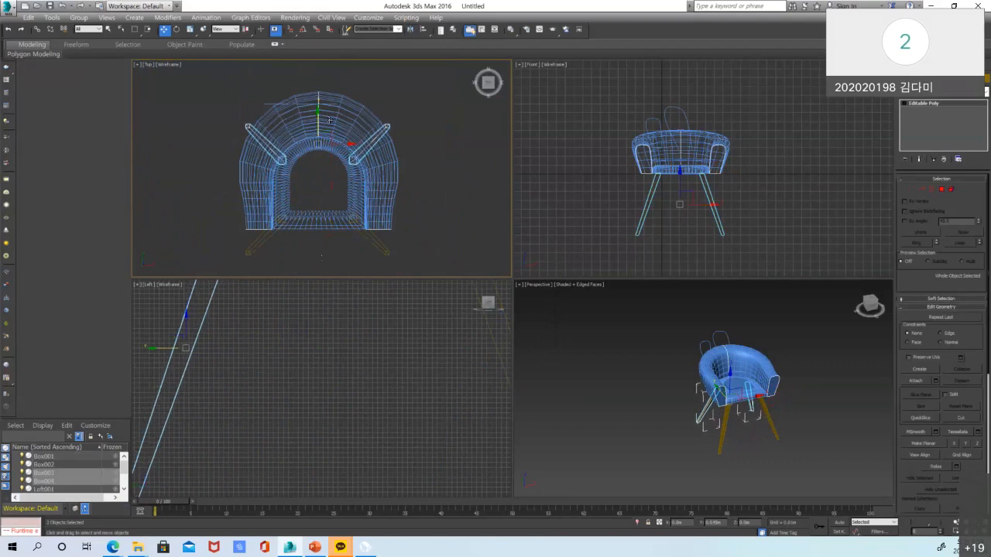
left_click(800, 416)
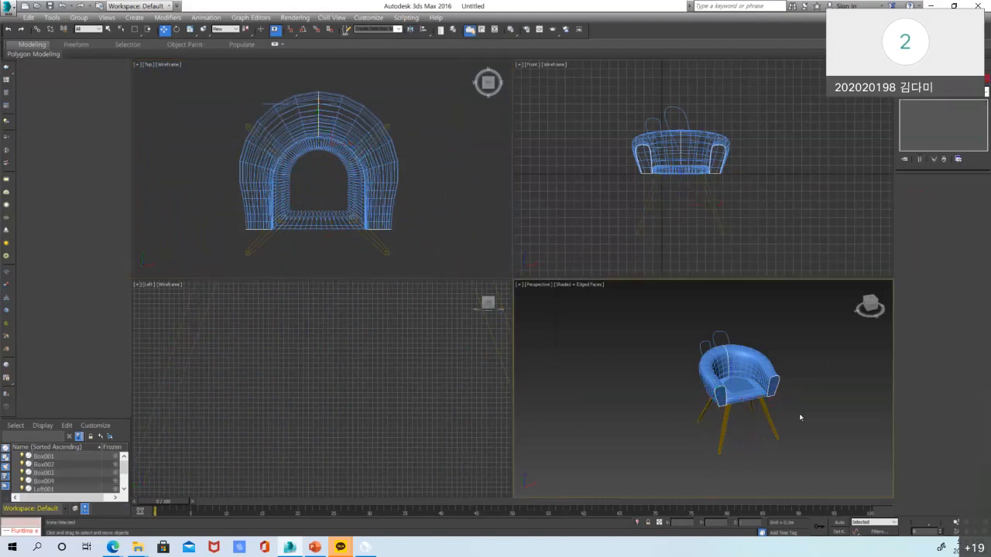
left_click(957, 522)
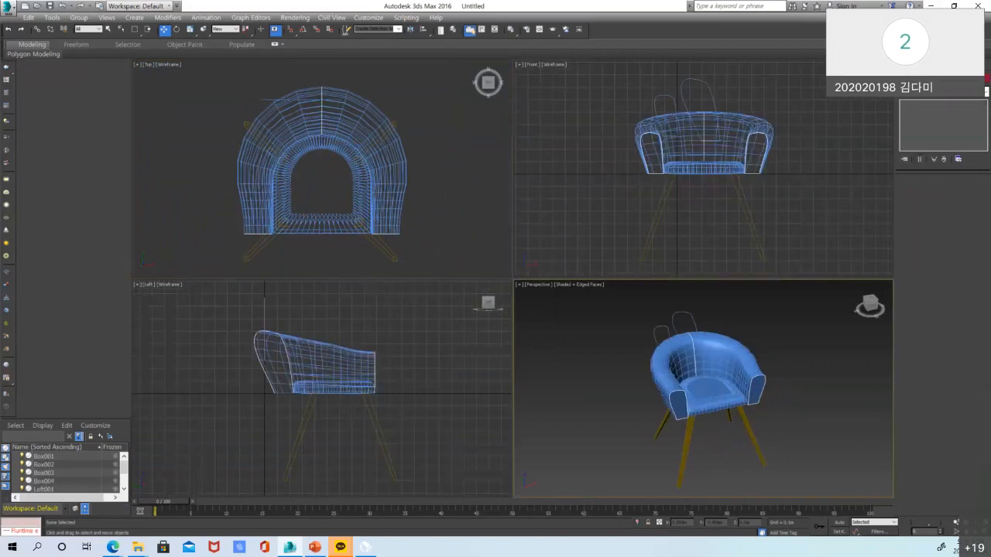